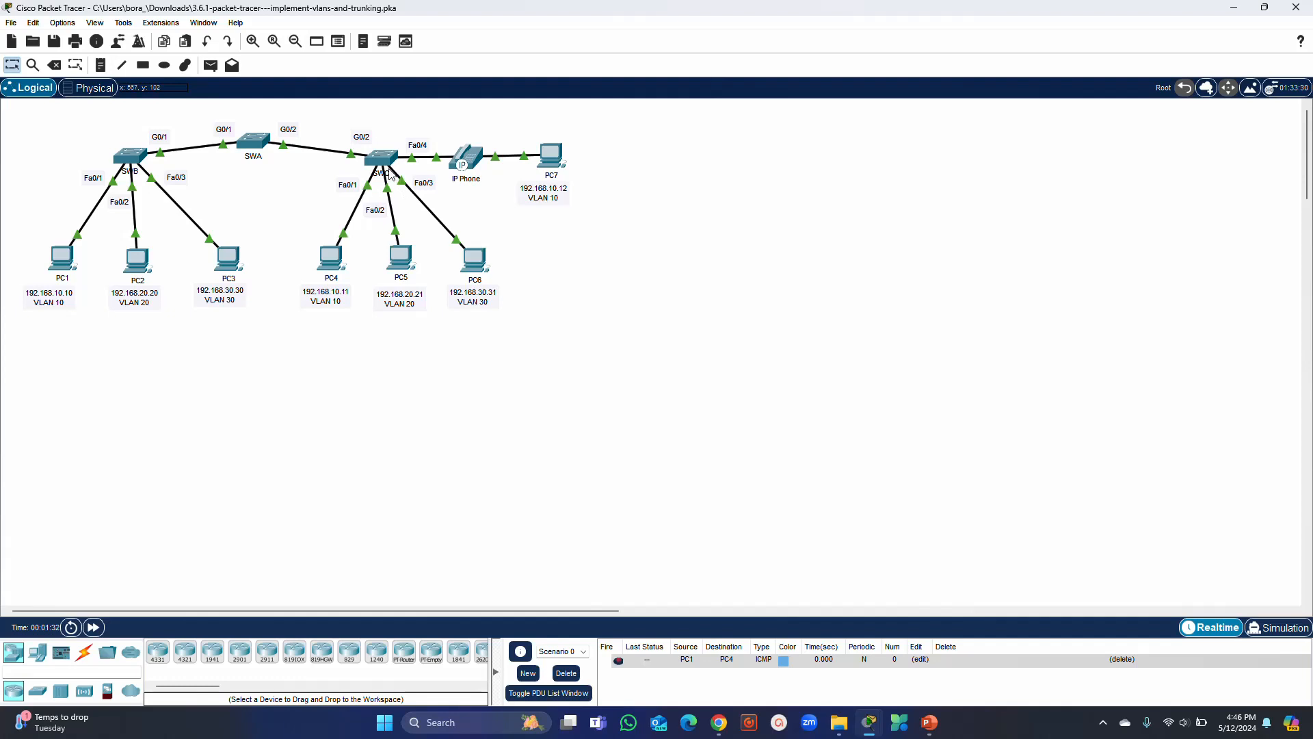
# Examine SWC, PC7 and the IP phone in the topology, and dismiss the incoming message notification.
pyautogui.moveTo(387, 171)
pyautogui.moveTo(553, 171)
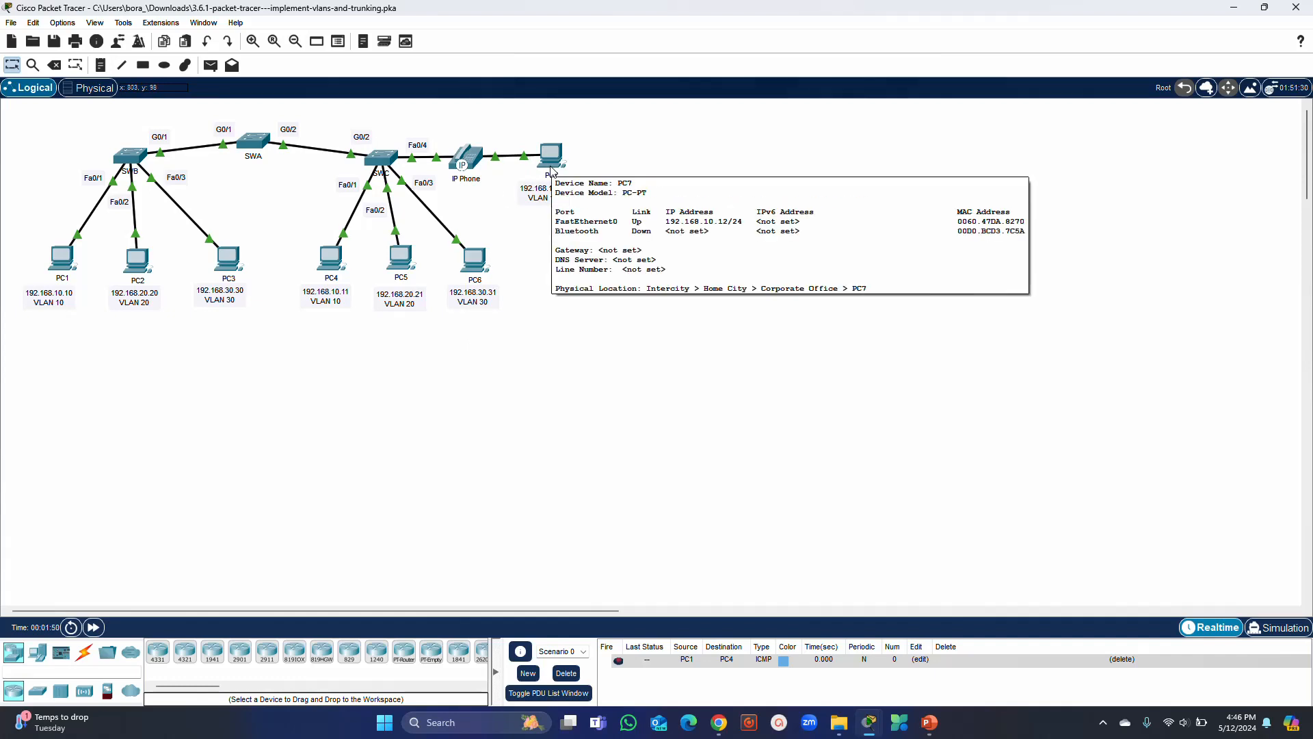
pyautogui.moveTo(468, 170)
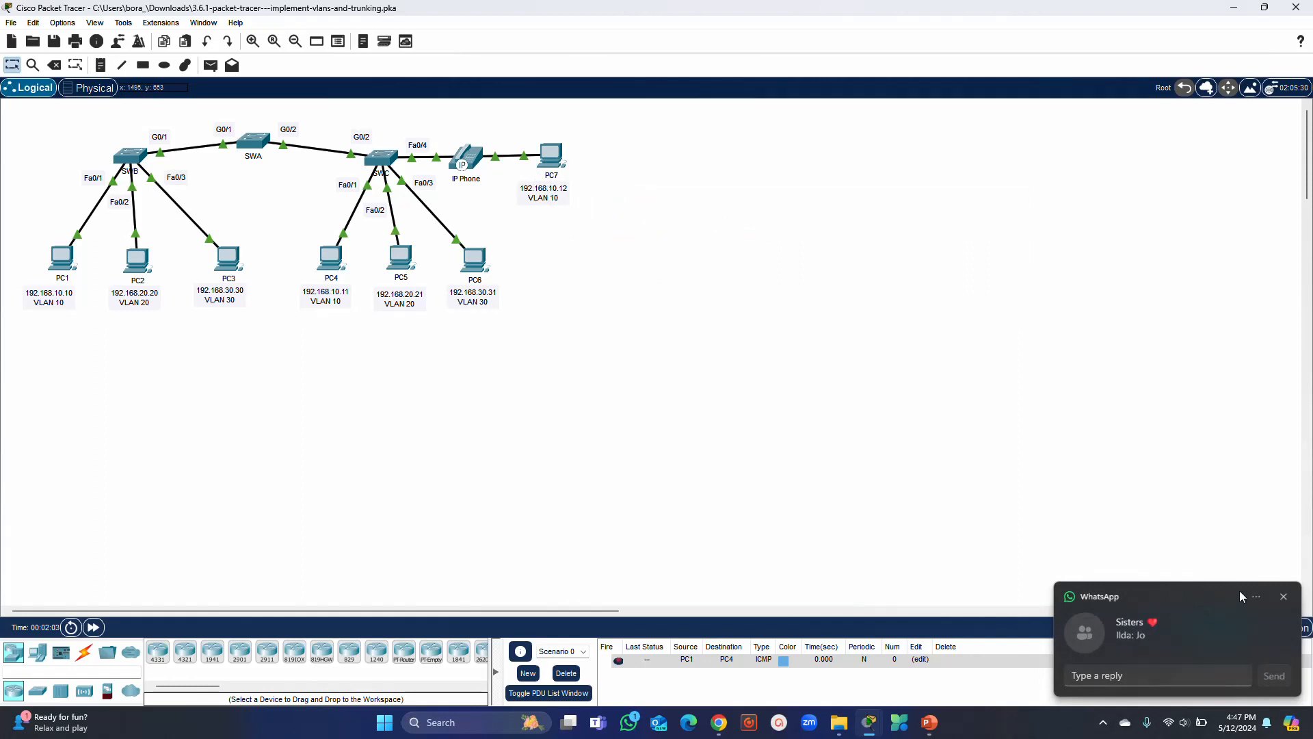
pyautogui.click(1283, 597)
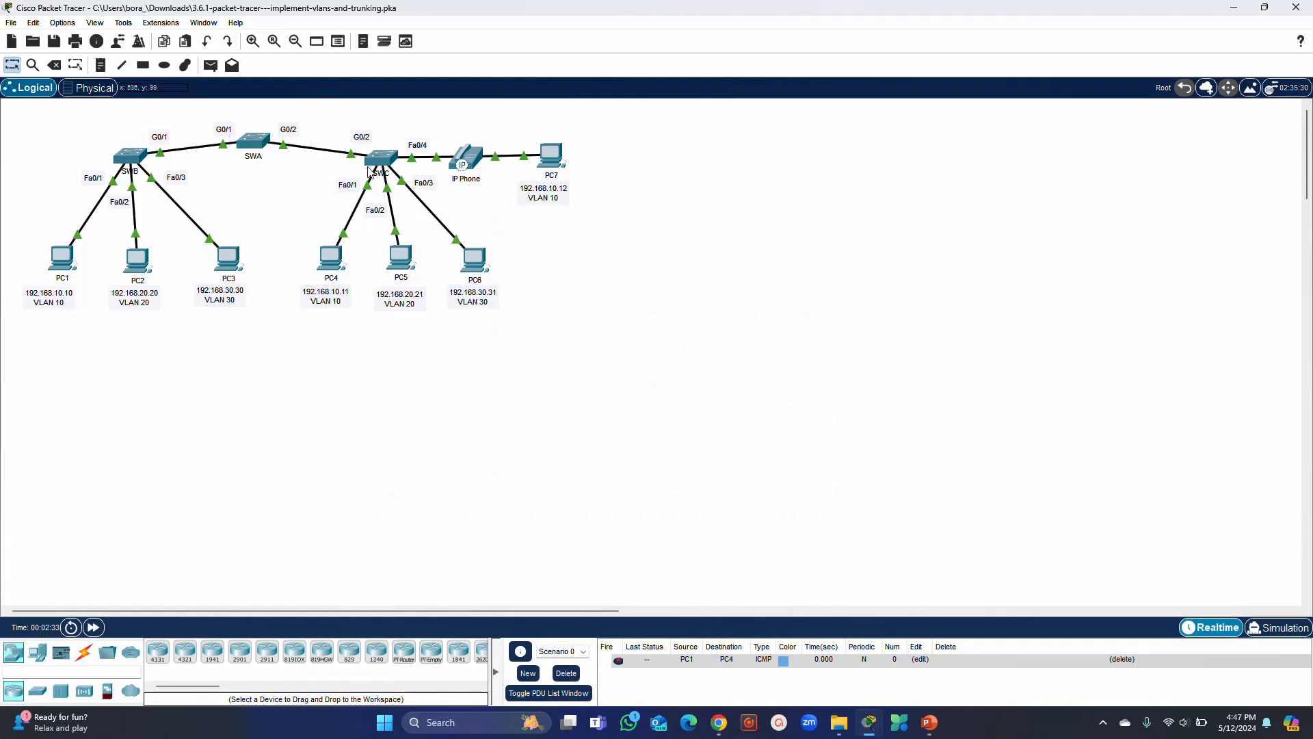
pyautogui.moveTo(369, 171)
# Bring up the PT Activity instructions in a smaller window beside the topology, showing the Part 1 VLAN Table.
pyautogui.moveTo(867, 731)
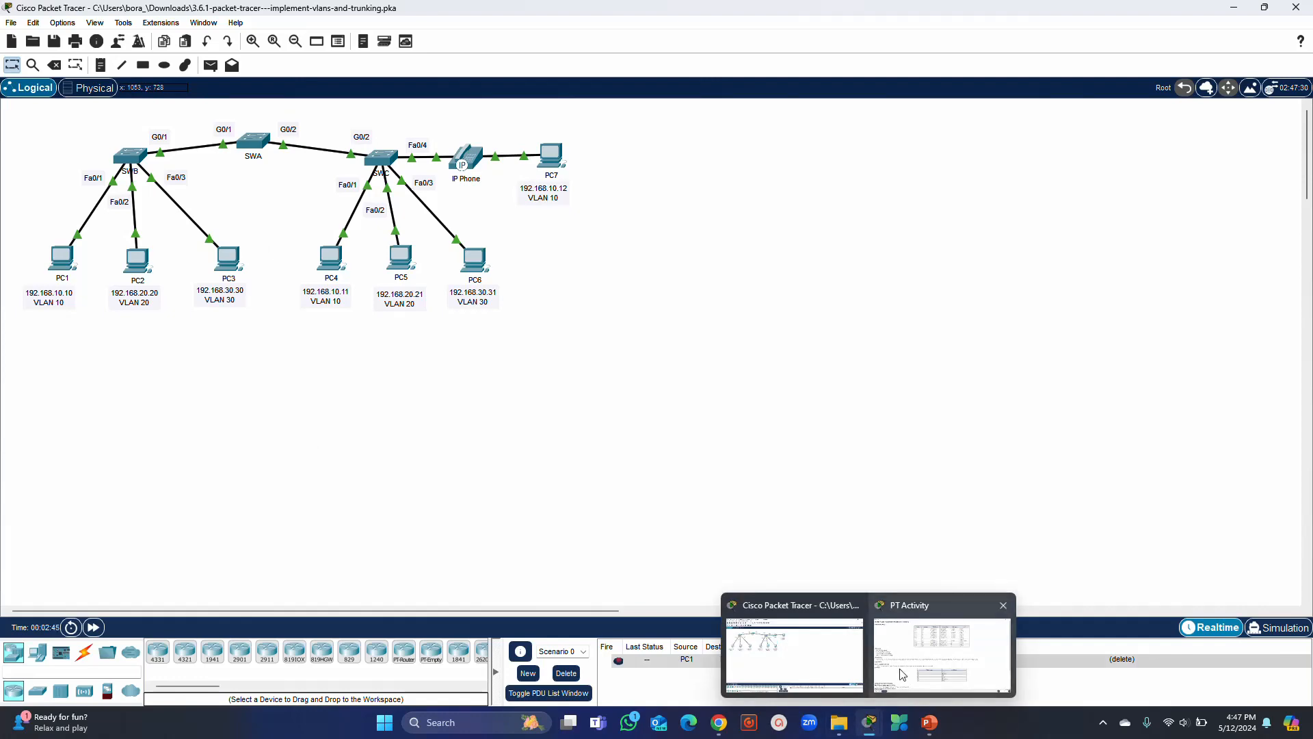
pyautogui.click(917, 648)
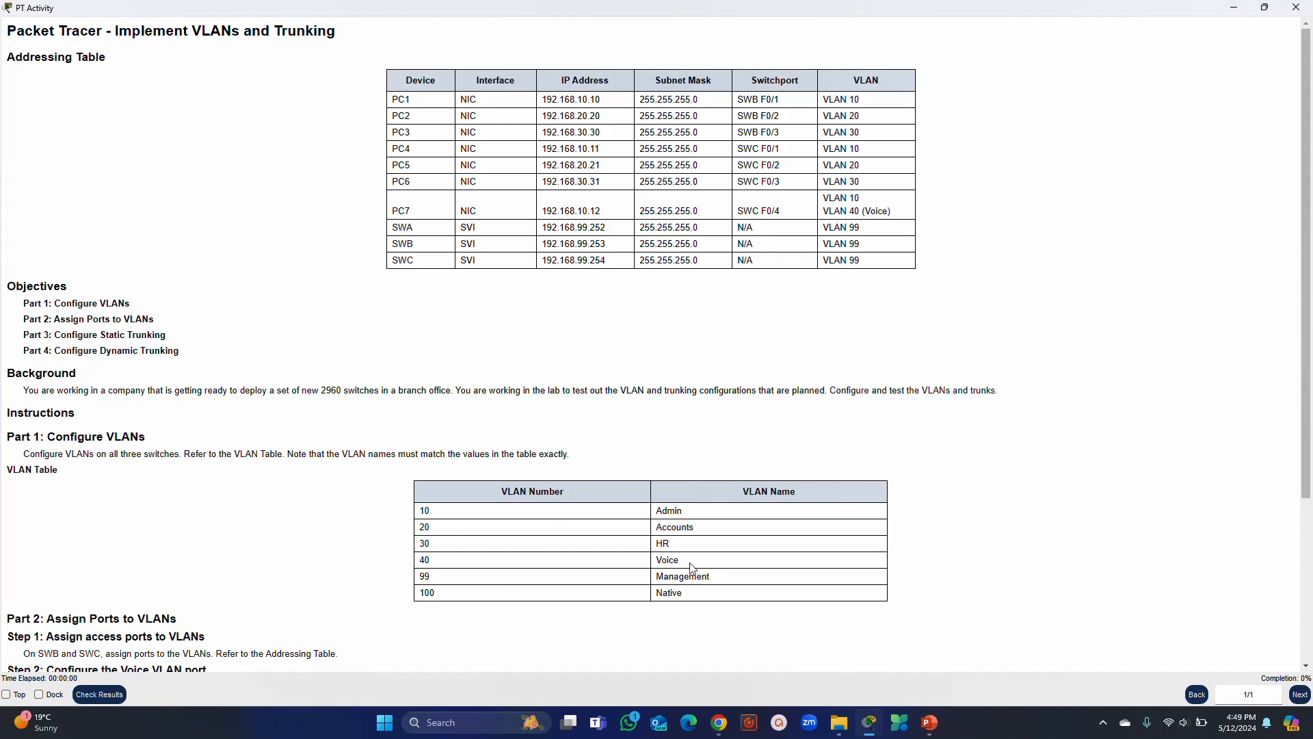
pyautogui.click(1266, 9)
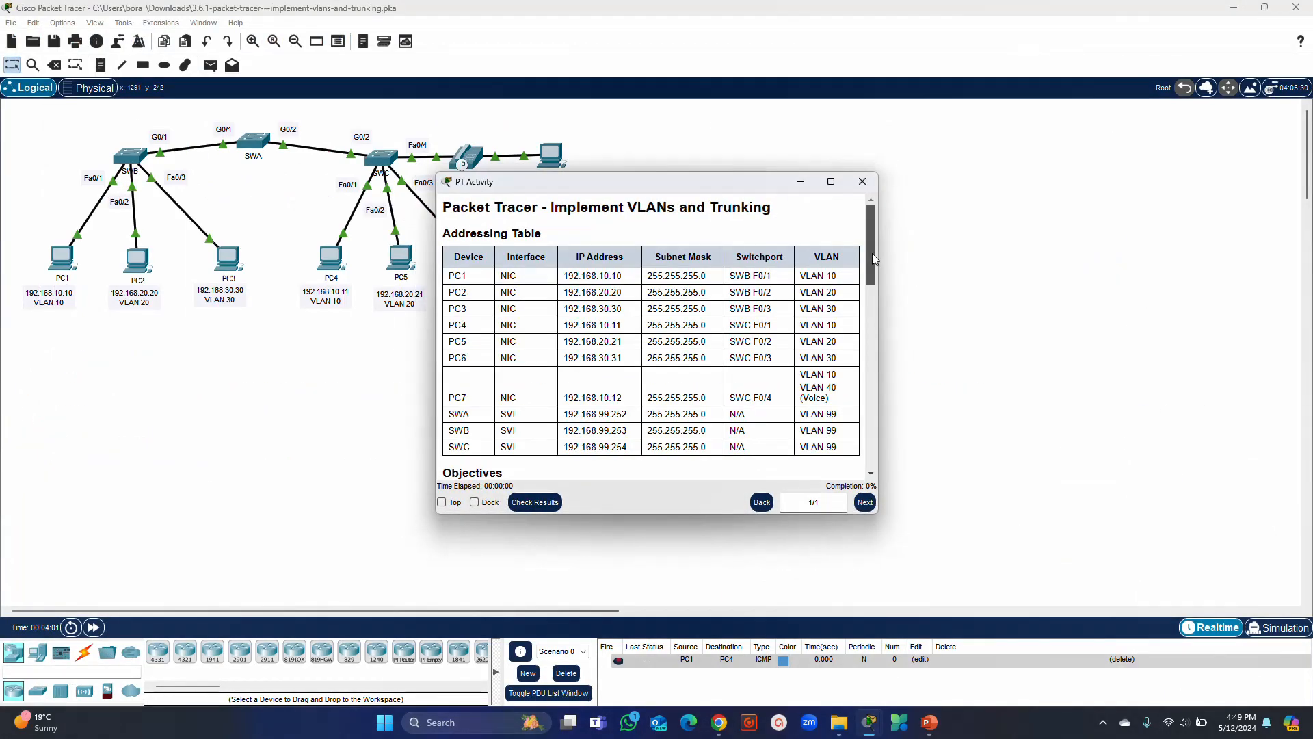
pyautogui.moveTo(872, 253); pyautogui.dragTo(885, 363)
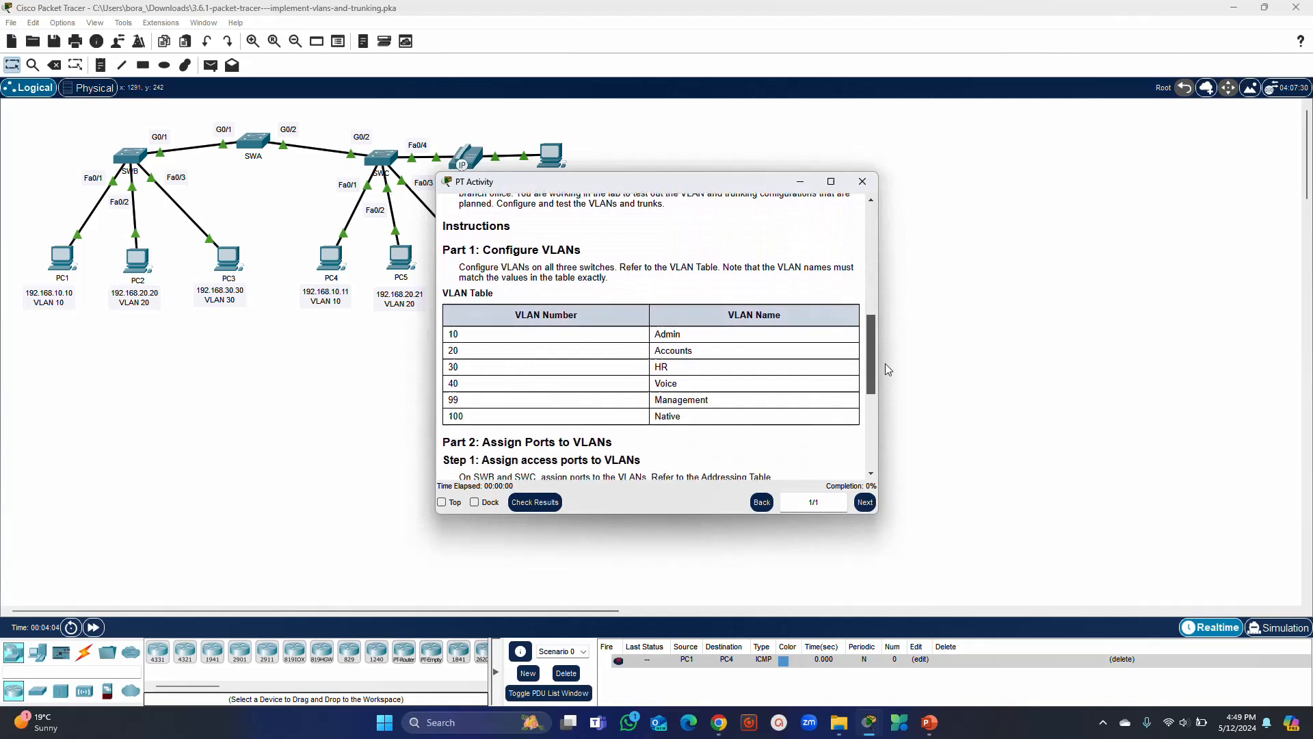
pyautogui.moveTo(706, 182); pyautogui.dragTo(1126, 144)
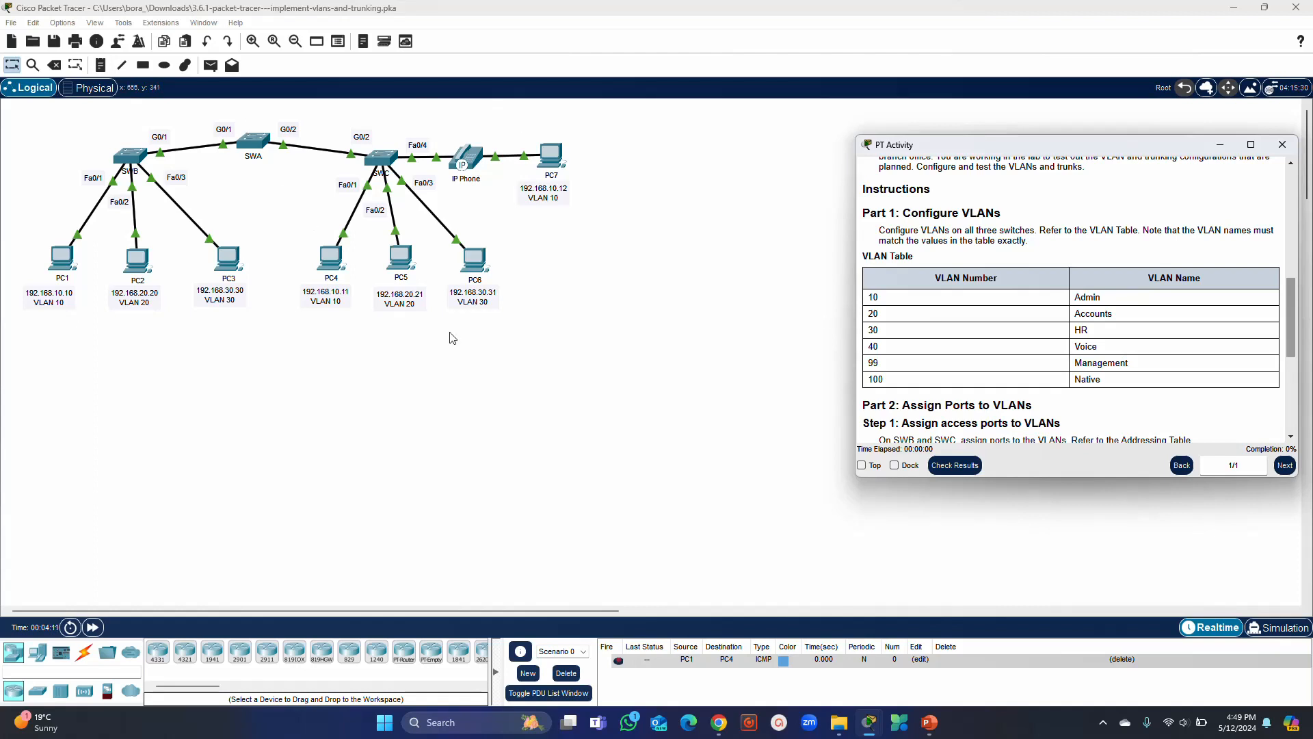
# Open the command line of switch SWA and arrange it side by side with the activity instructions.
pyautogui.click(260, 146)
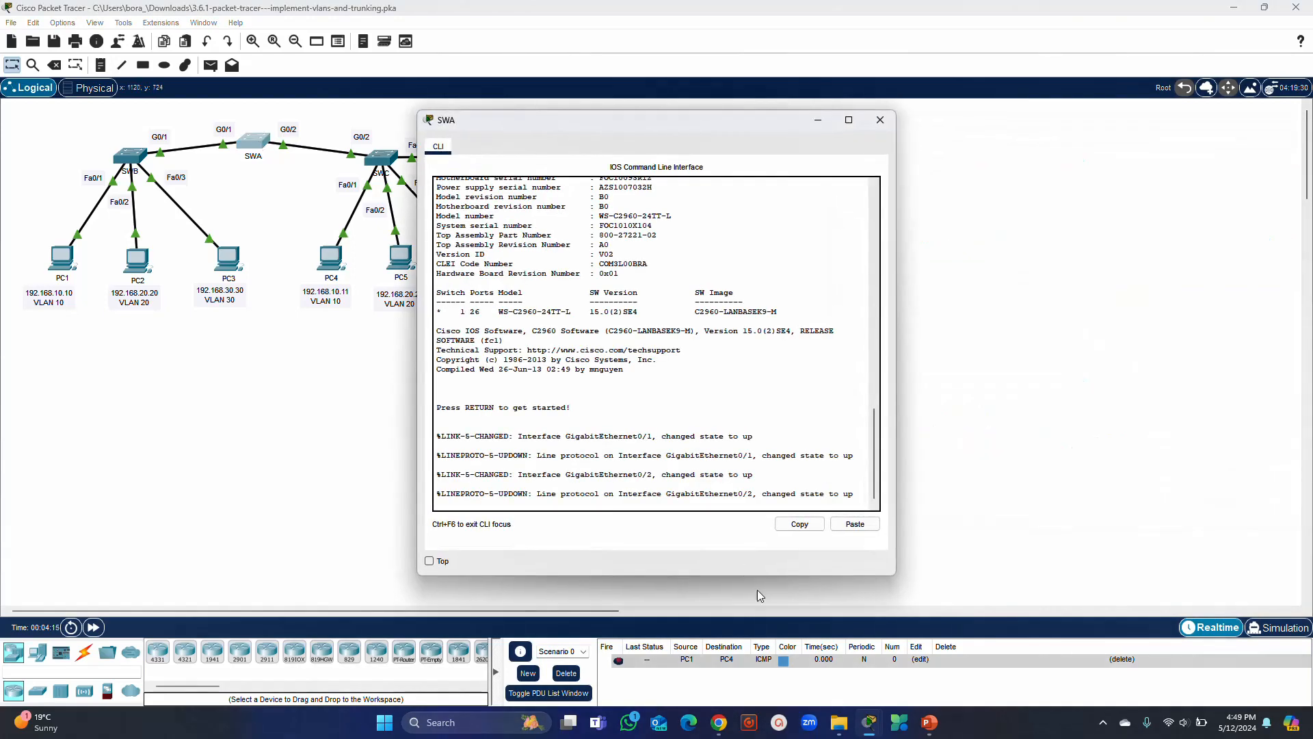
pyautogui.moveTo(868, 723)
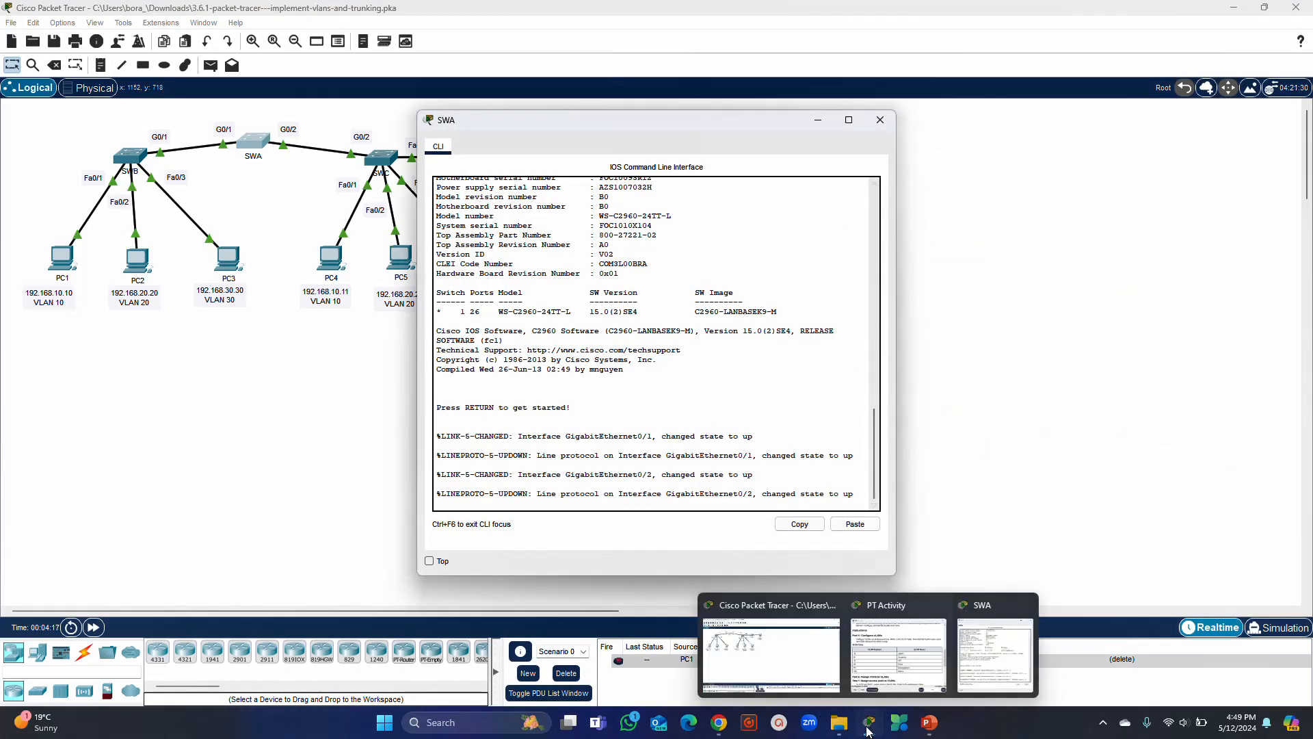
pyautogui.click(899, 654)
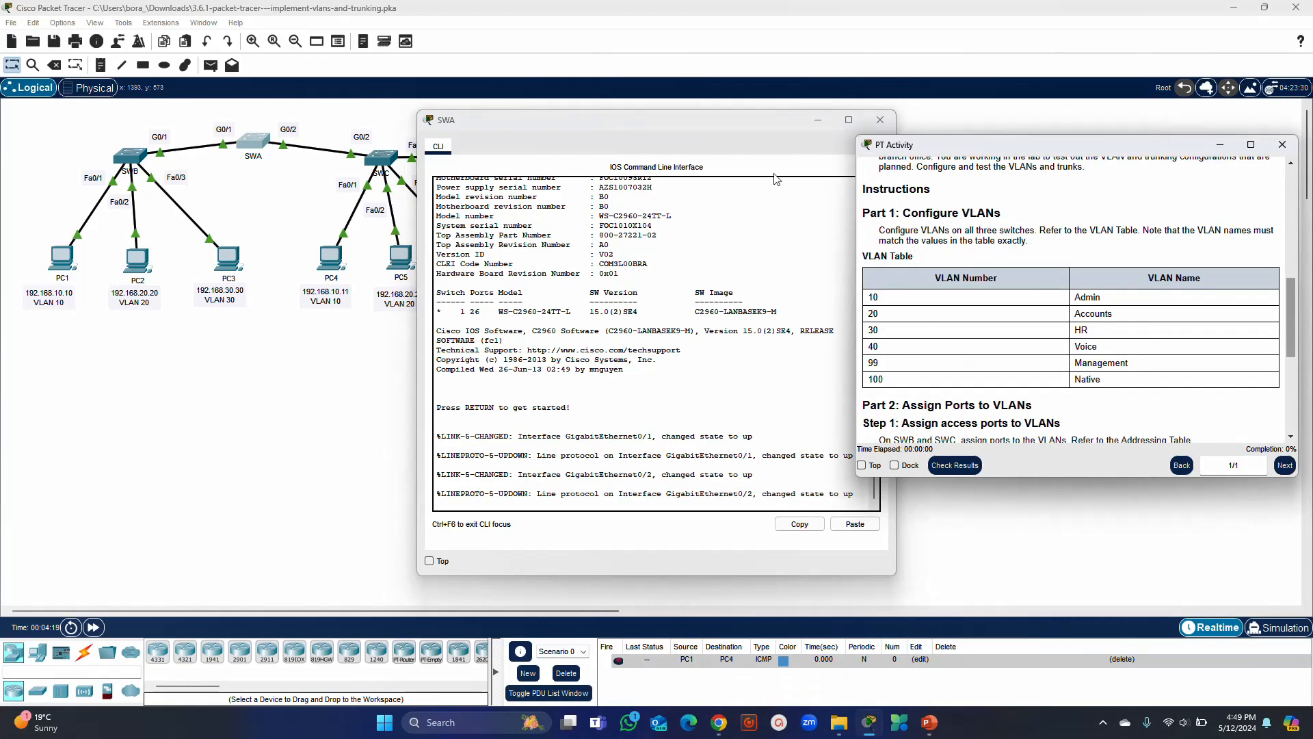
pyautogui.click(741, 121)
pyautogui.moveTo(741, 121); pyautogui.dragTo(572, 124)
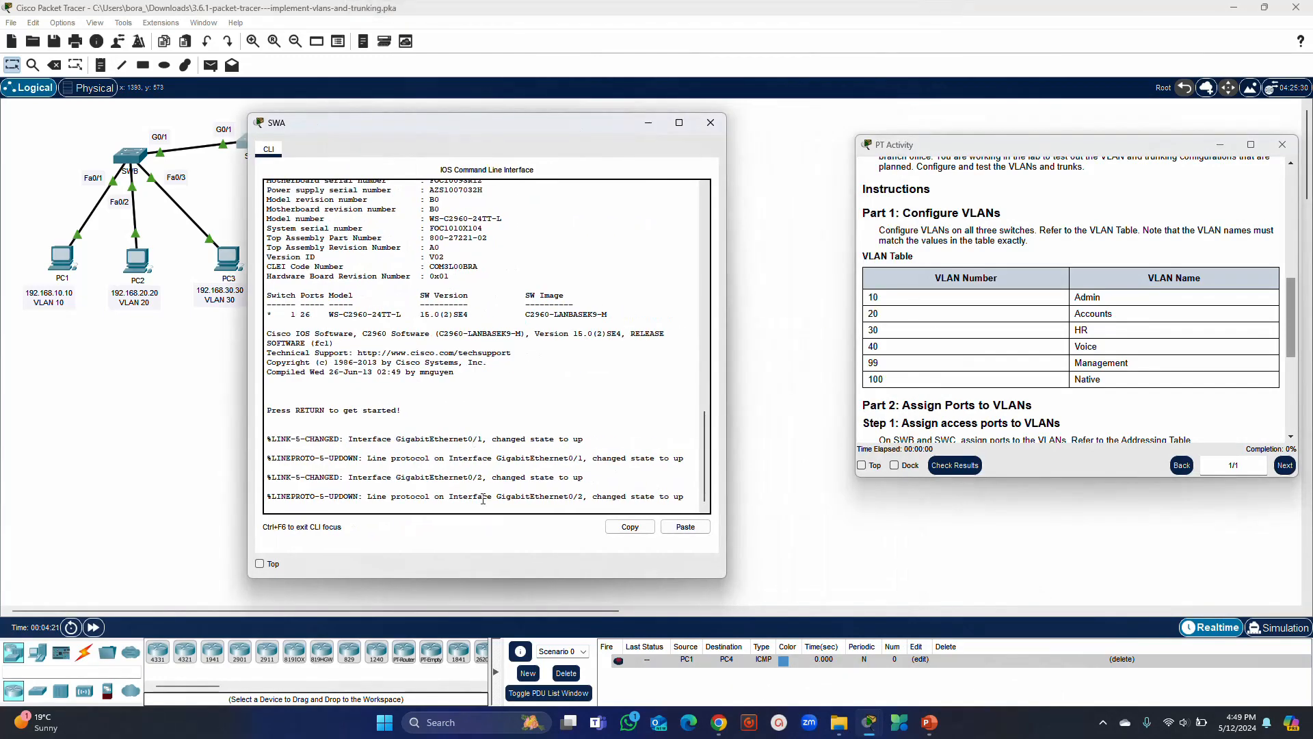
# Enter privileged mode on SWA with enable, and global configuration mode with config t.
pyautogui.press('Return')
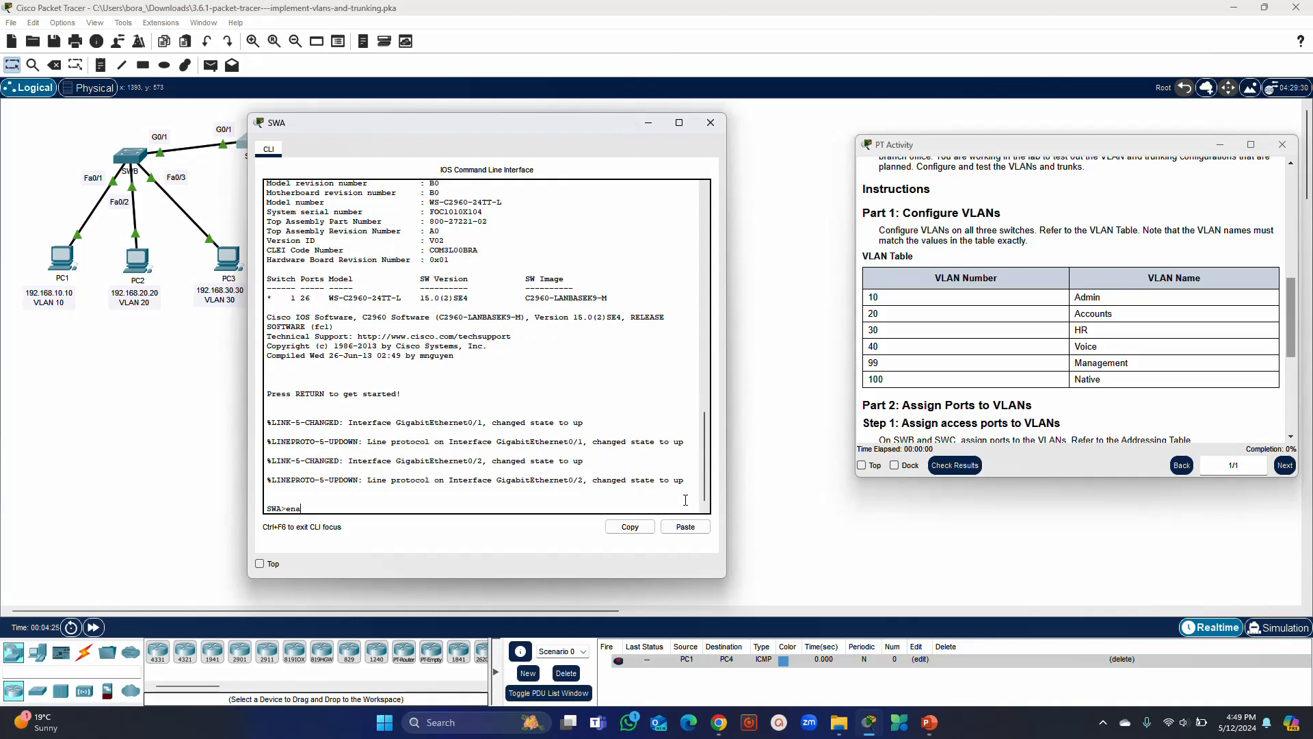
pyautogui.press('Return')
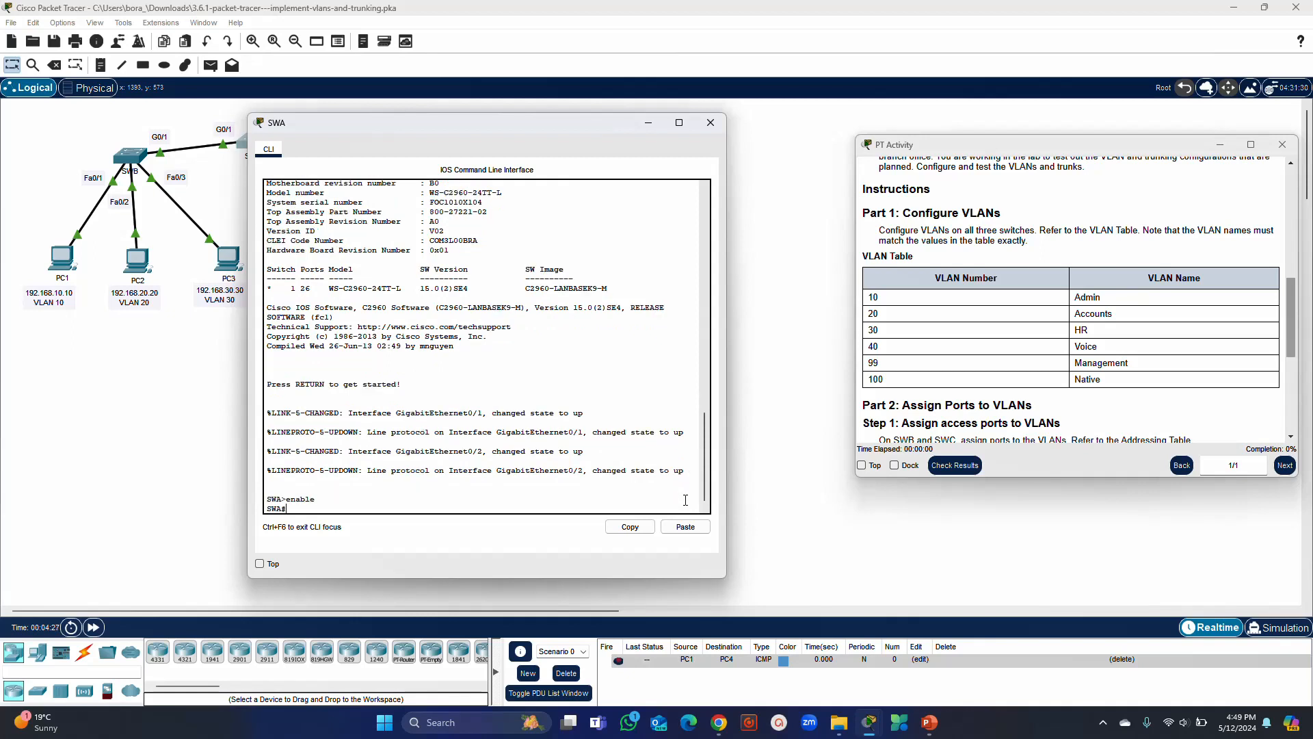
pyautogui.write('config t')
pyautogui.press('Return')
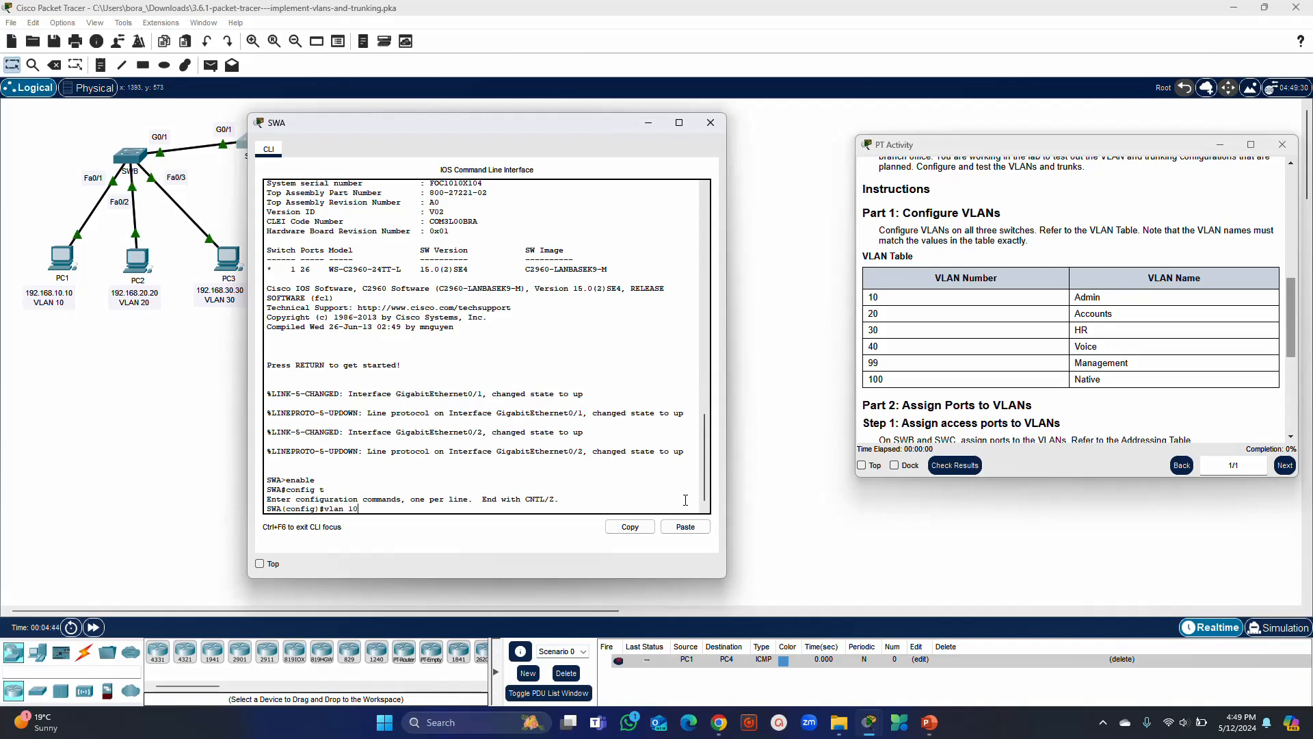
# Create VLAN 10 on SWA, name it Admin, and exit VLAN configuration mode.
pyautogui.write('0')
pyautogui.press('Return')
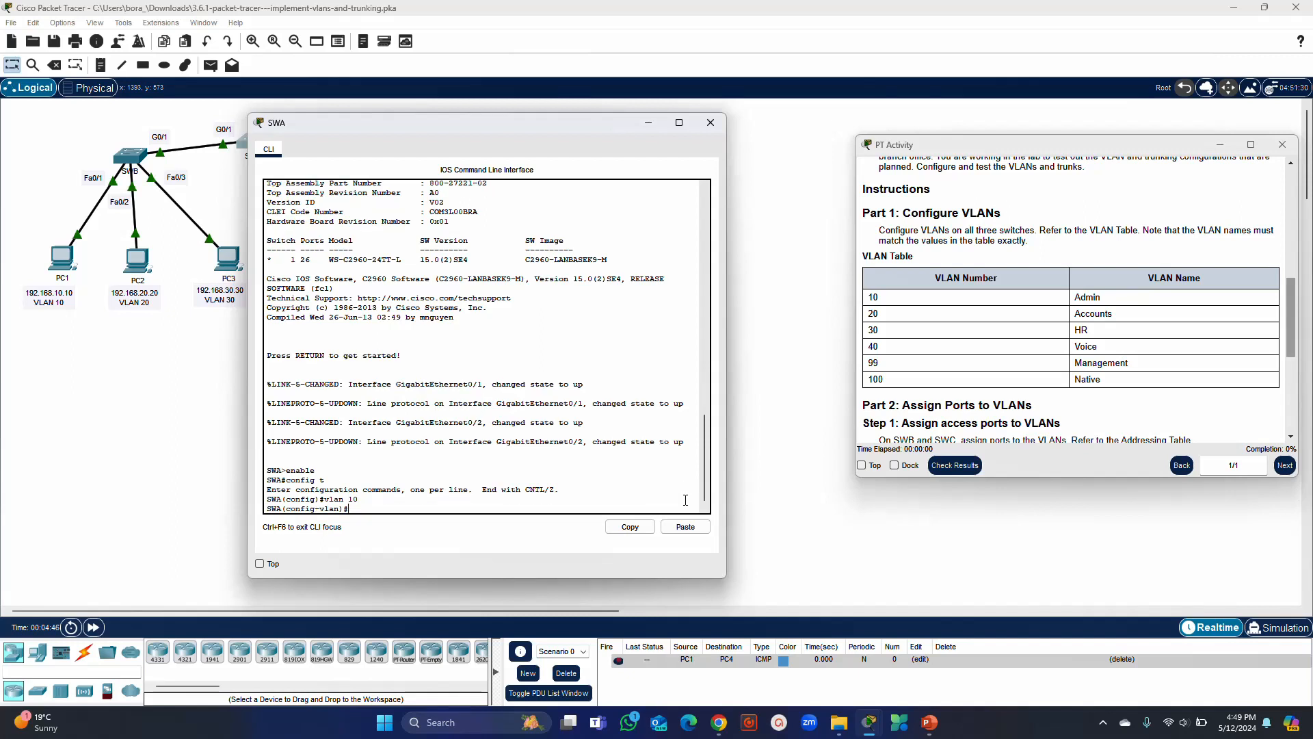
pyautogui.write('name Admin')
pyautogui.press('Return')
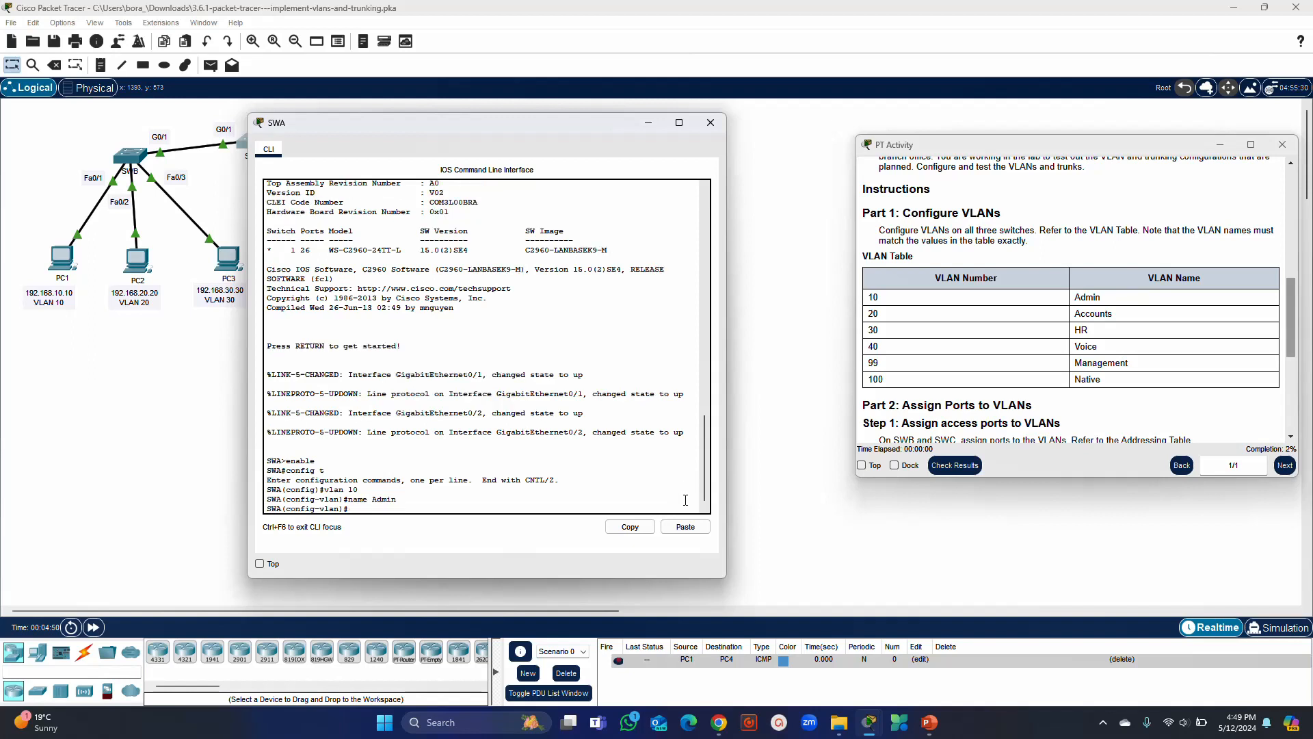
pyautogui.write('exit')
pyautogui.press('Return')
# Create VLAN 20 on SWA and name it Accounts.
pyautogui.write('vla')
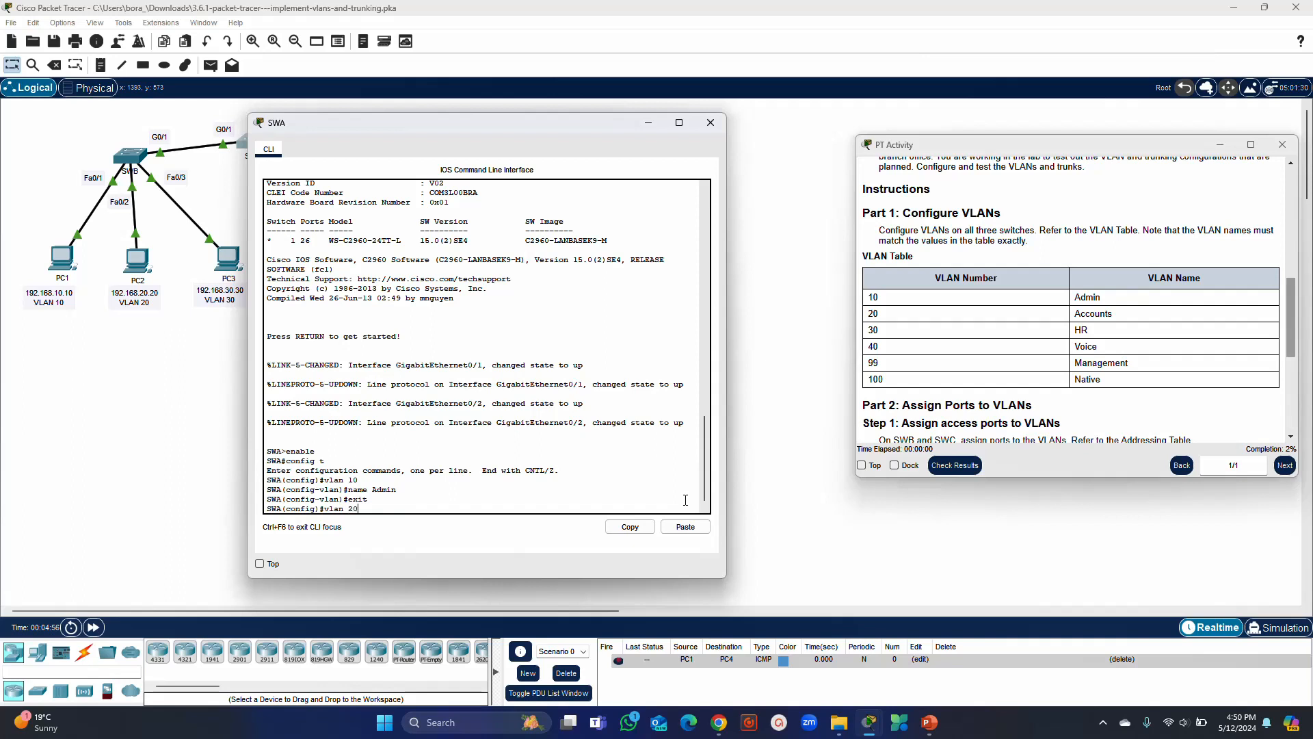
pyautogui.write('n 20')
pyautogui.press('Return')
pyautogui.write('name ')
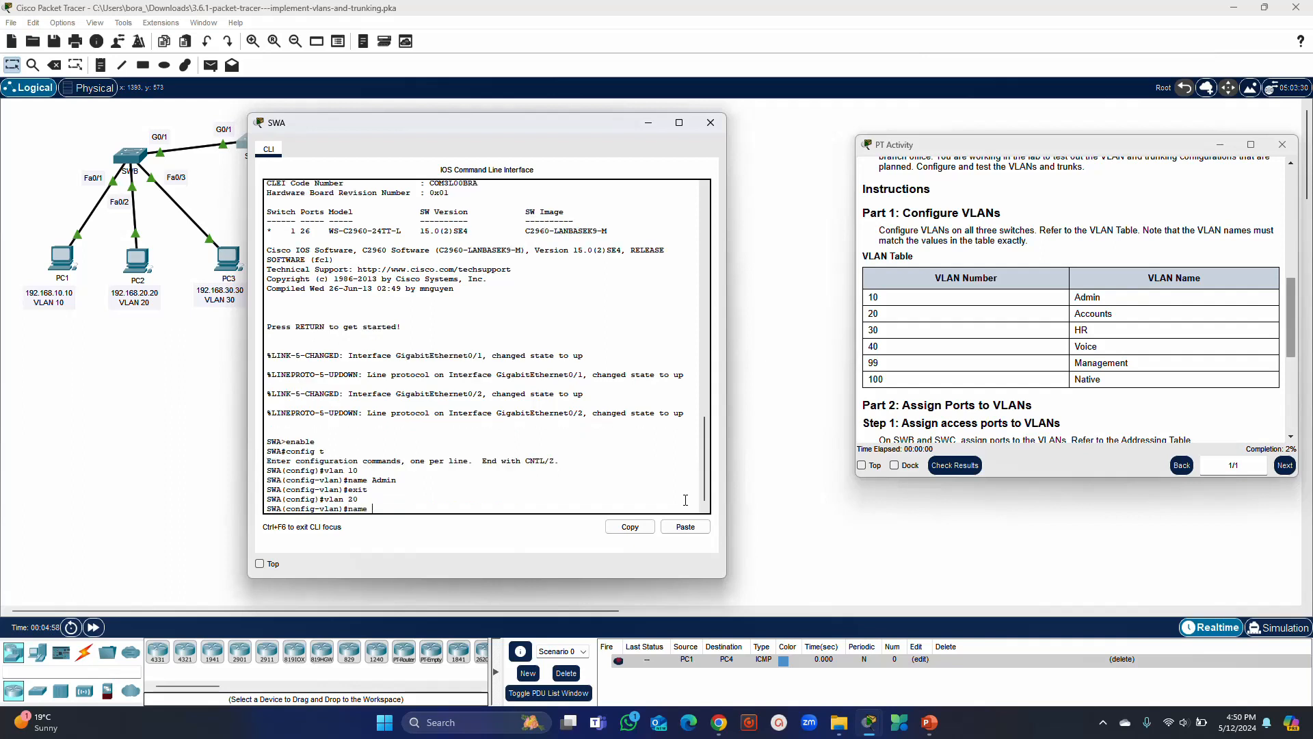
pyautogui.write('Accounts')
pyautogui.press('Return')
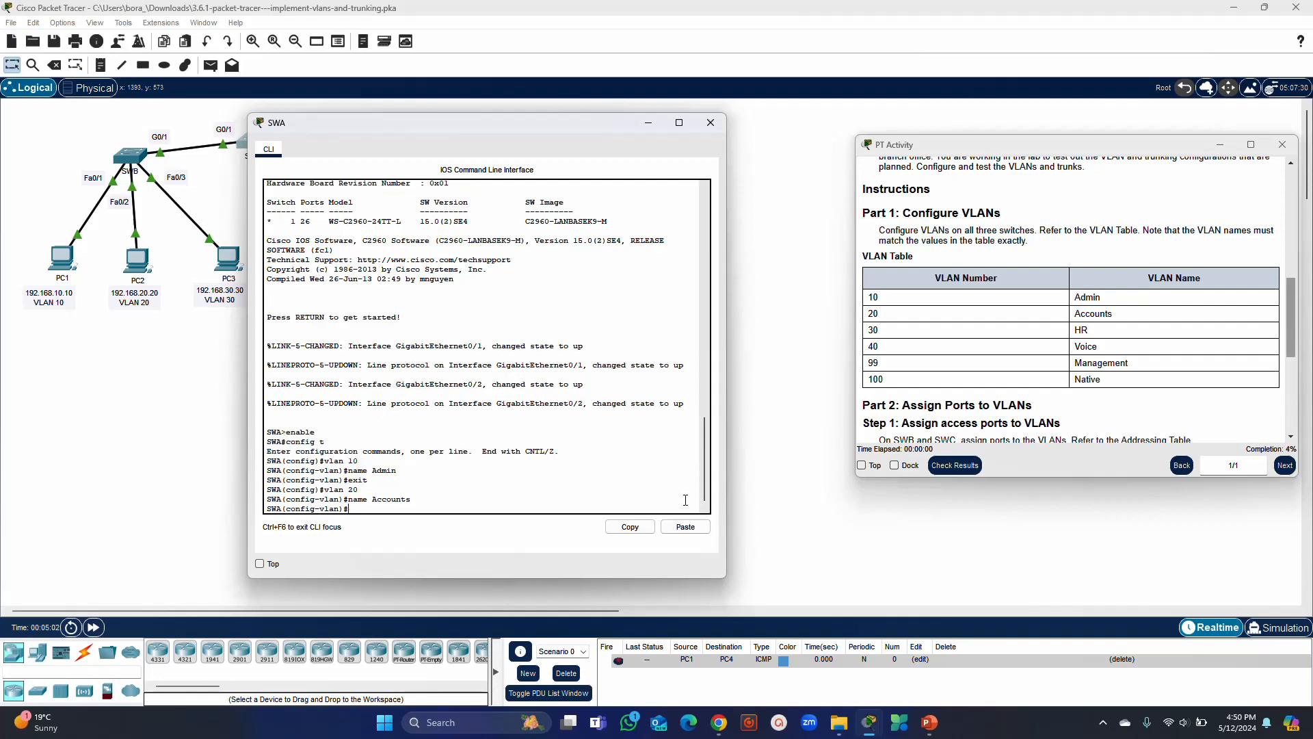
# Create VLAN 30 named HR and VLAN 40 named Voice on SWA.
pyautogui.write('vlan 30')
pyautogui.press('Return')
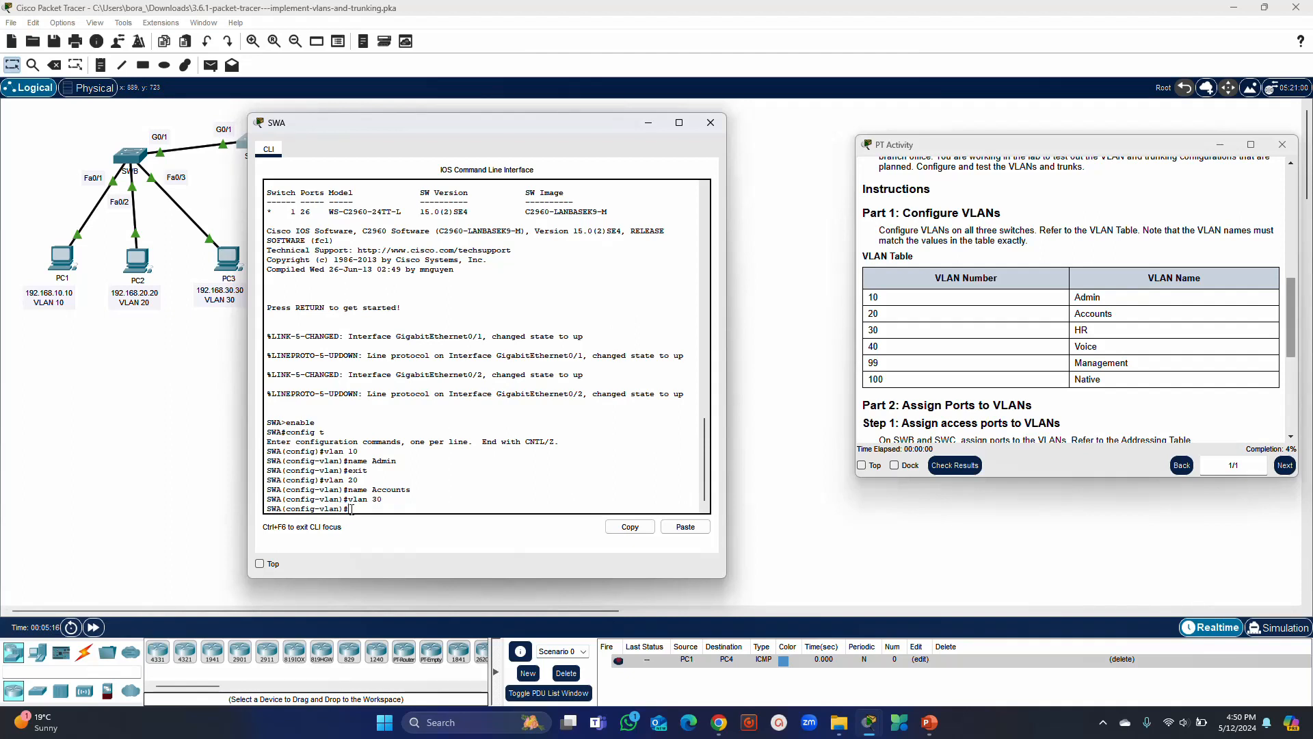
pyautogui.write('name HR')
pyautogui.press('Return')
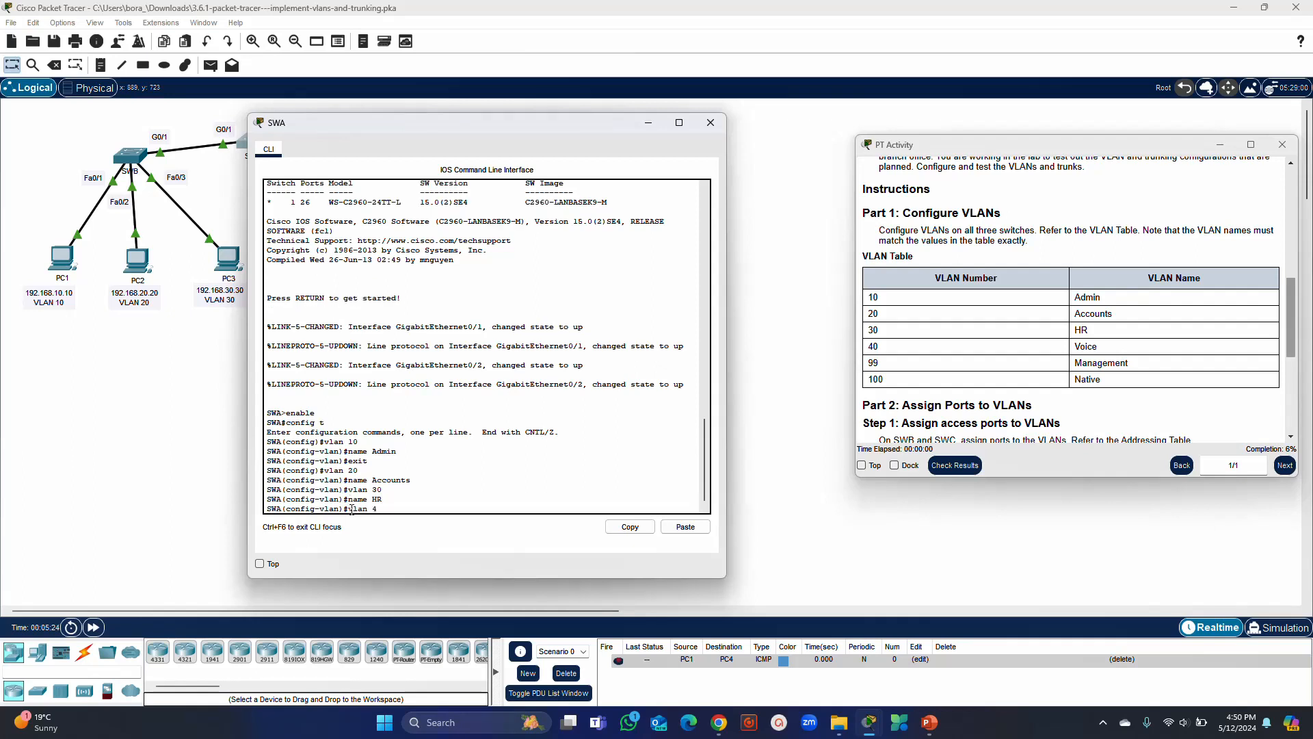
pyautogui.write('vlan 40')
pyautogui.press('Return')
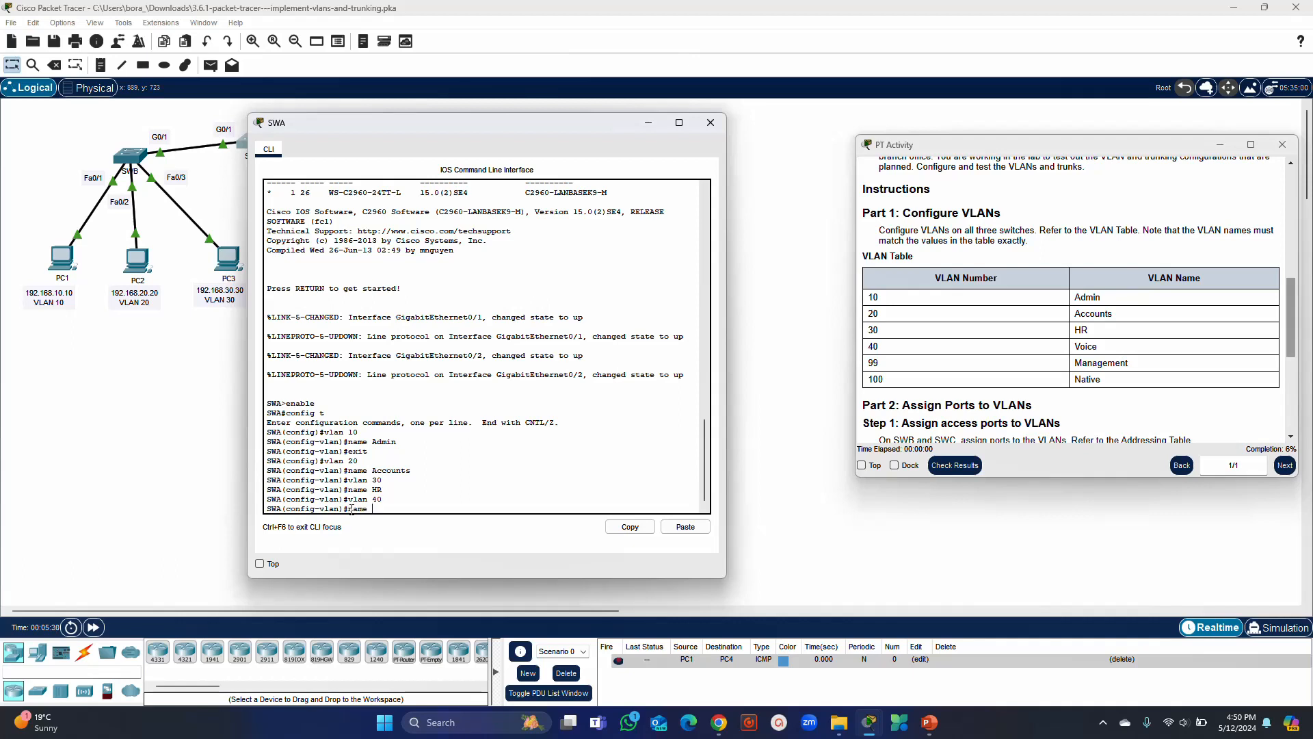
pyautogui.write('name Voice')
pyautogui.press('Return')
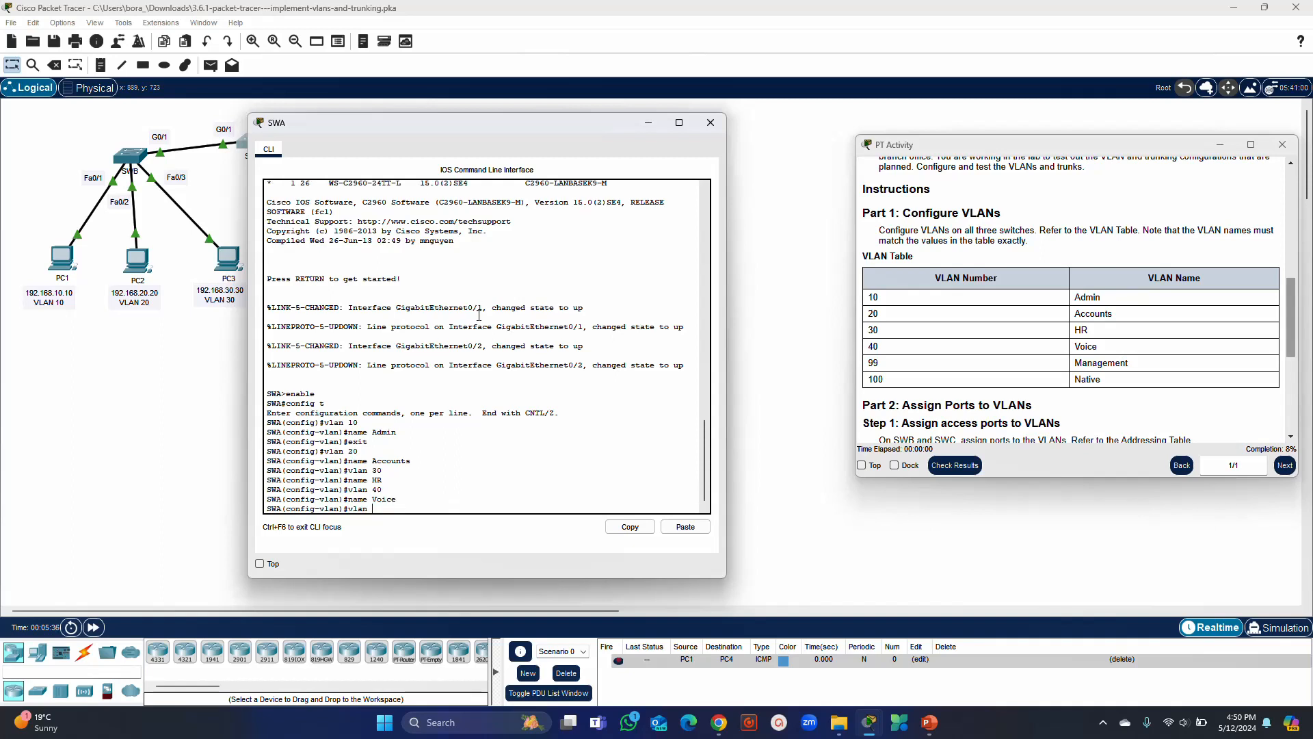
# Create VLAN 99 on SWA and name it Management.
pyautogui.write('vlan 99')
pyautogui.press('Return')
pyautogui.write('name')
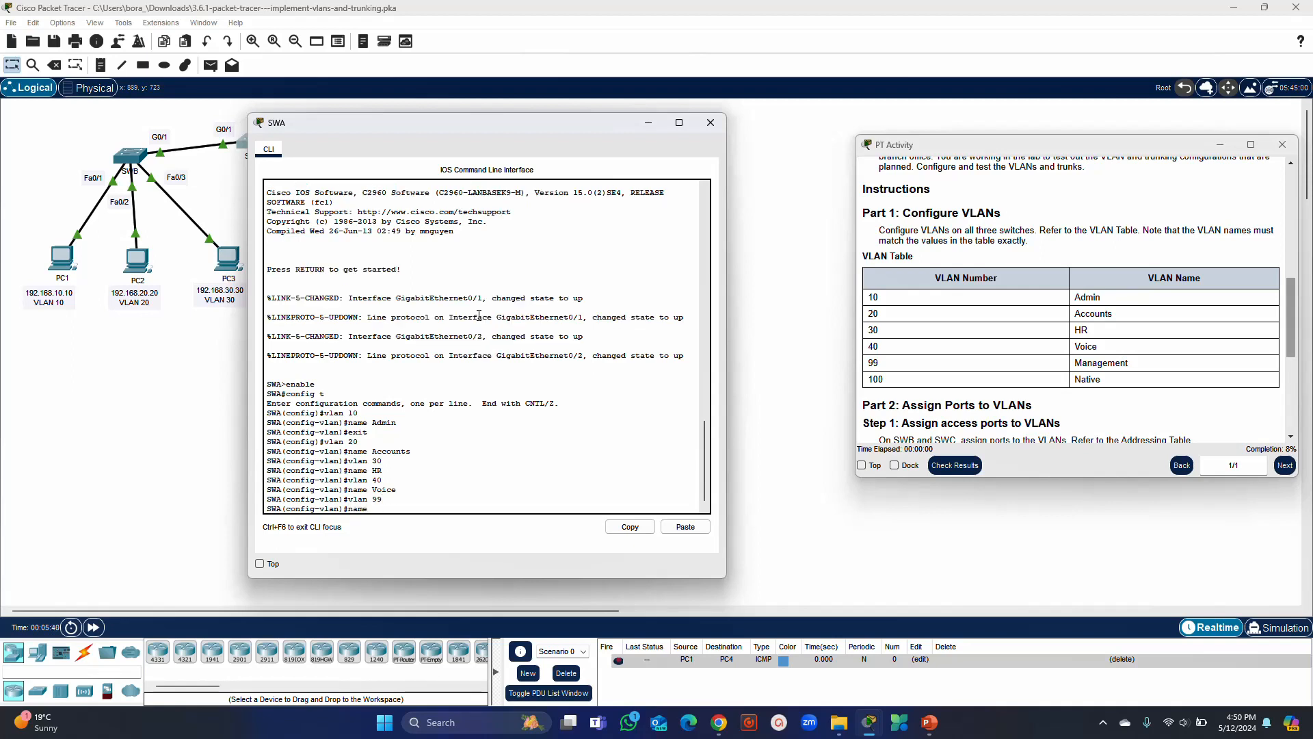
pyautogui.write(' Managementt')
pyautogui.press('Return')
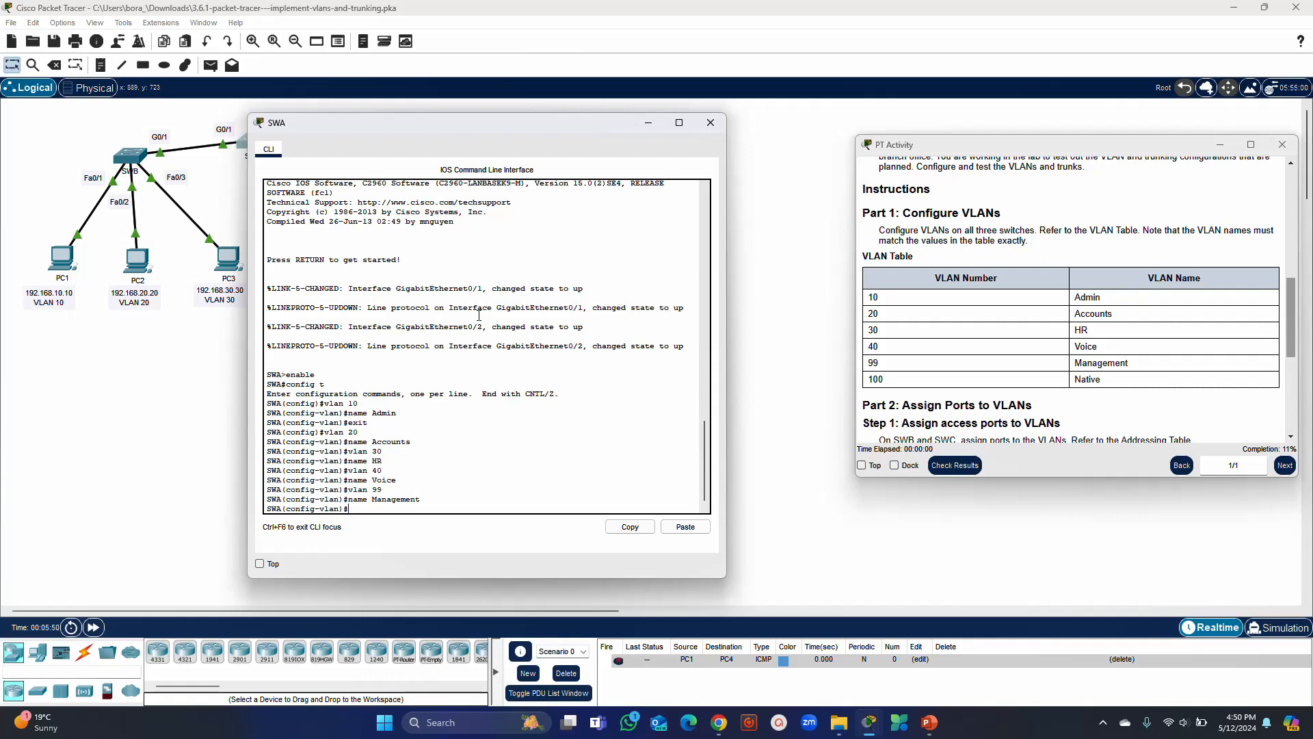
# Create VLAN 100 on SWA, name it Native, and end configuration mode.
pyautogui.write('vlan 100')
pyautogui.press('Return')
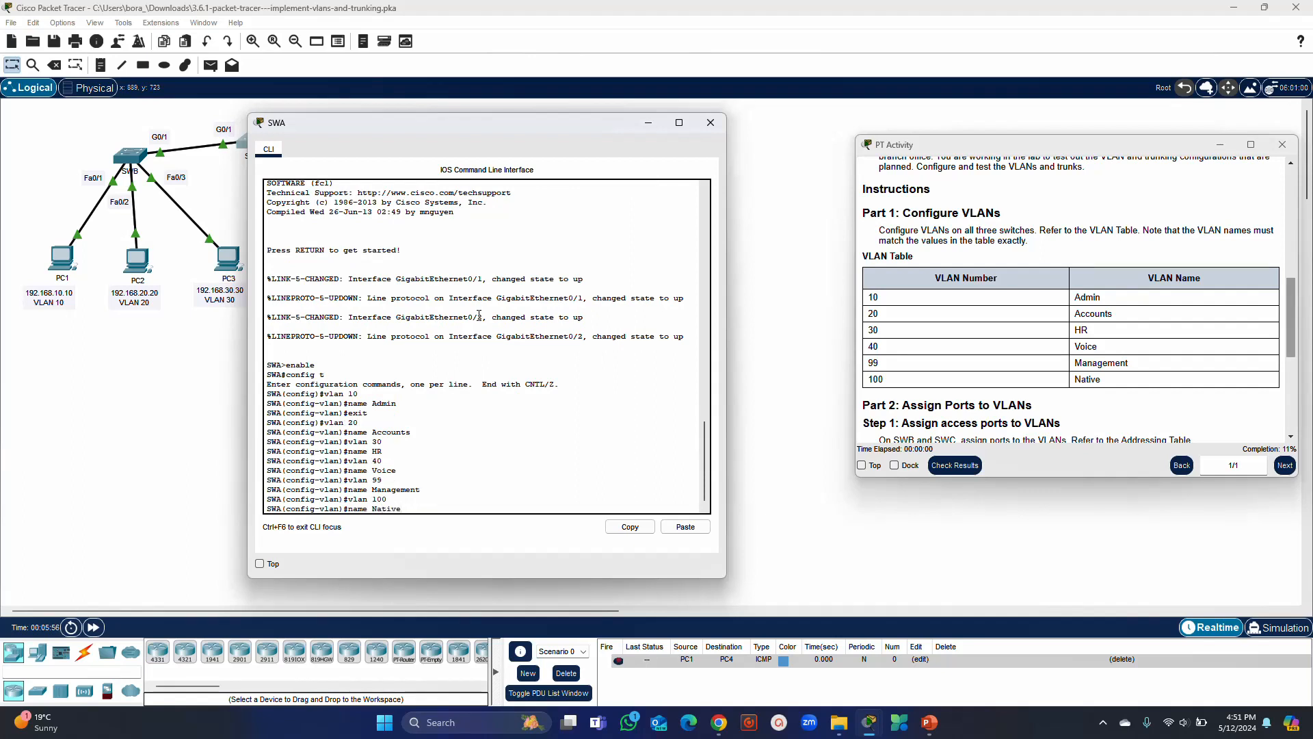
pyautogui.press('Return')
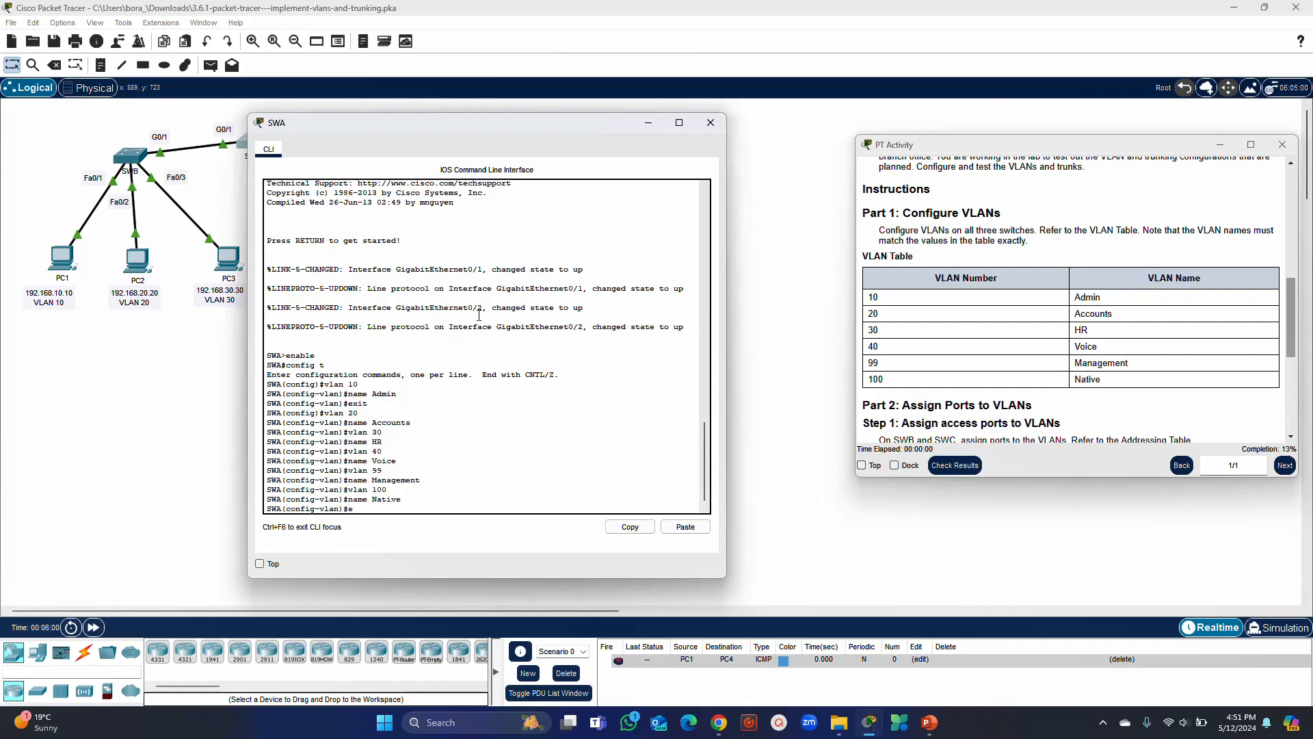
pyautogui.write('end')
pyautogui.press('Return')
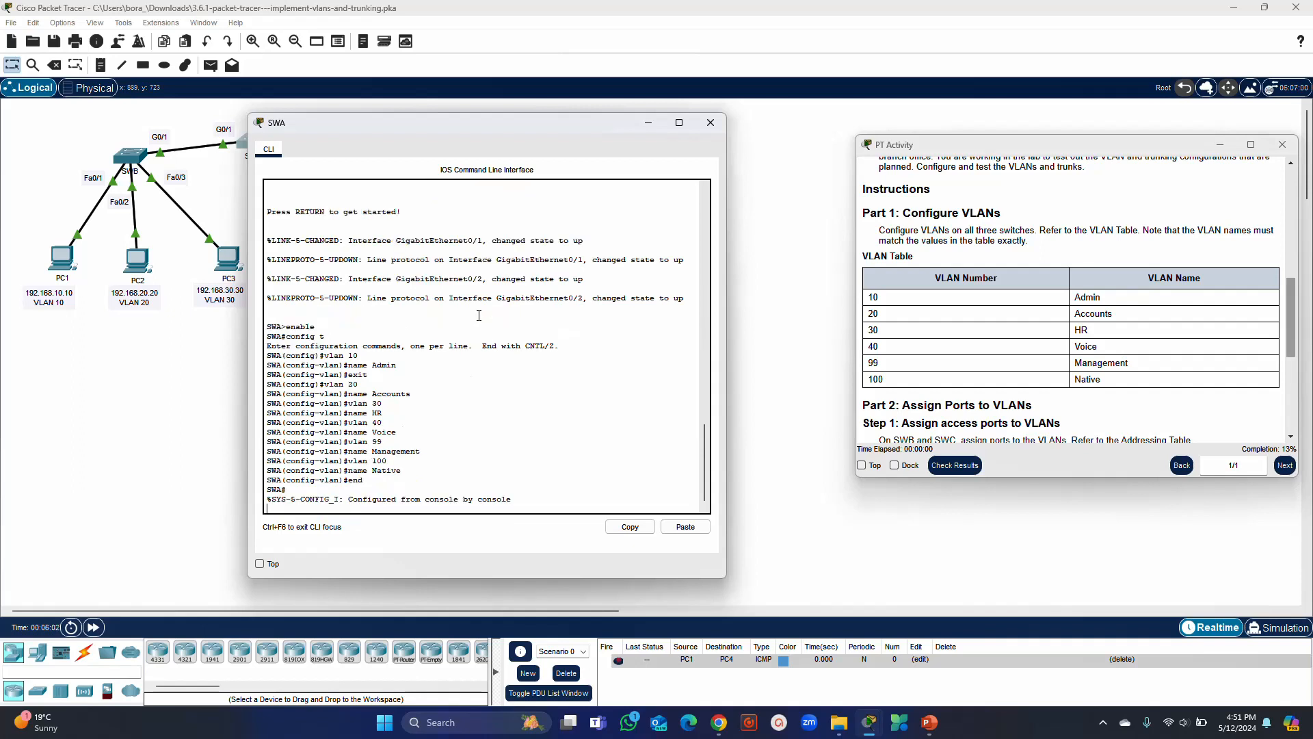
# Check the VLANs configured on SWA with show vlan brief.
pyautogui.press('Return')
pyautogui.write('show ')
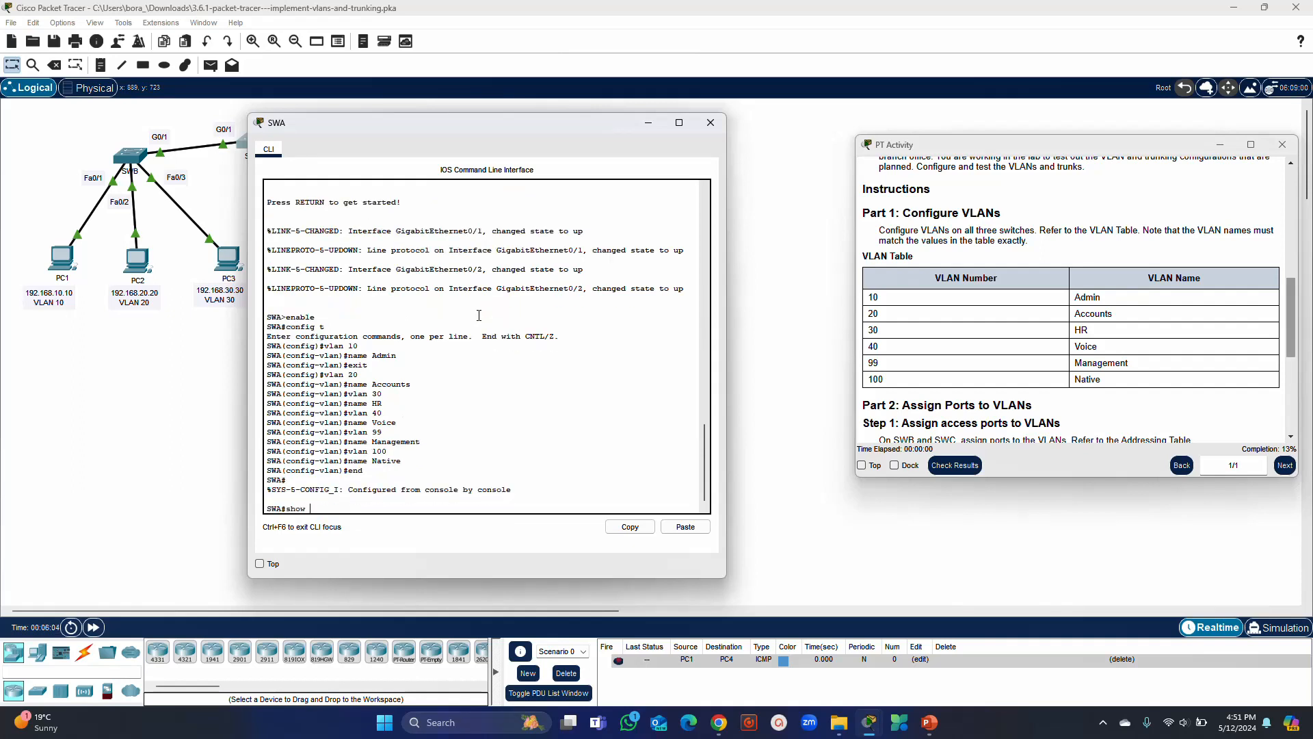
pyautogui.write('vlan brief')
pyautogui.press('Return')
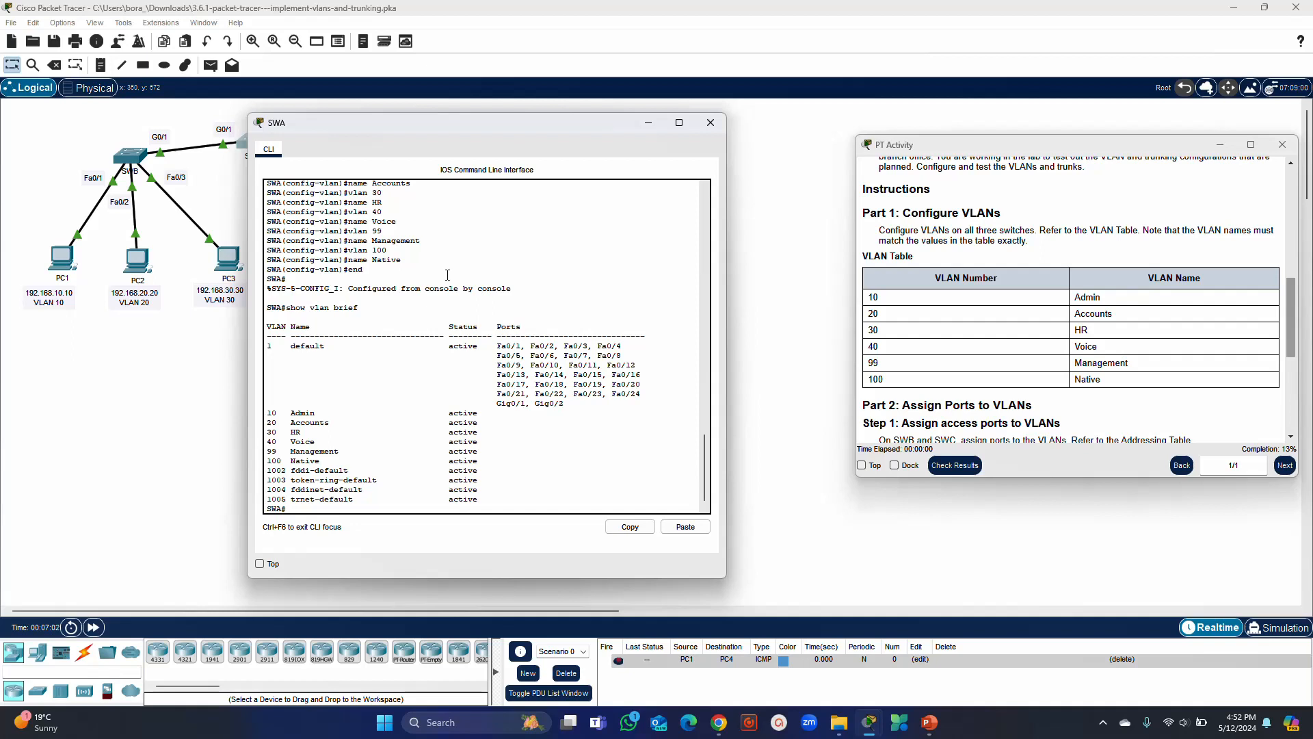
# Open the command line of switch SWB and enter privileged mode with enable.
pyautogui.click(134, 171)
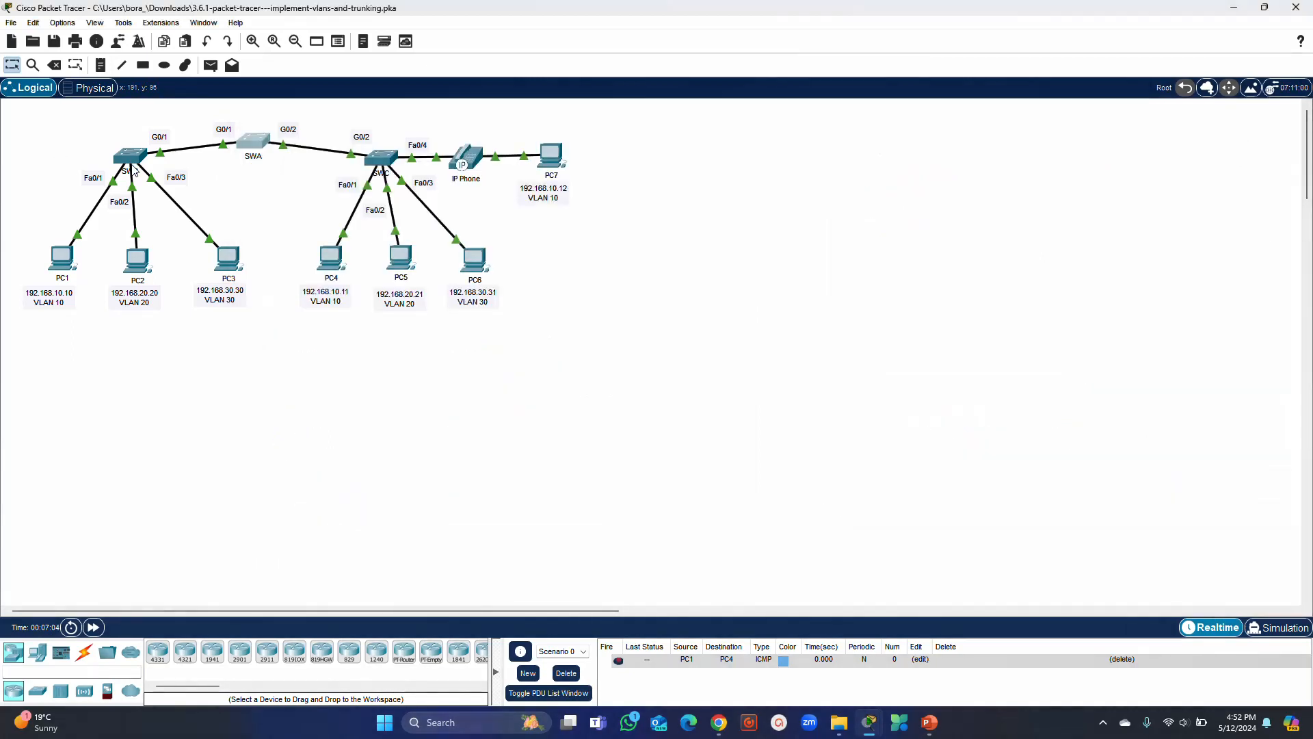
pyautogui.click(135, 158)
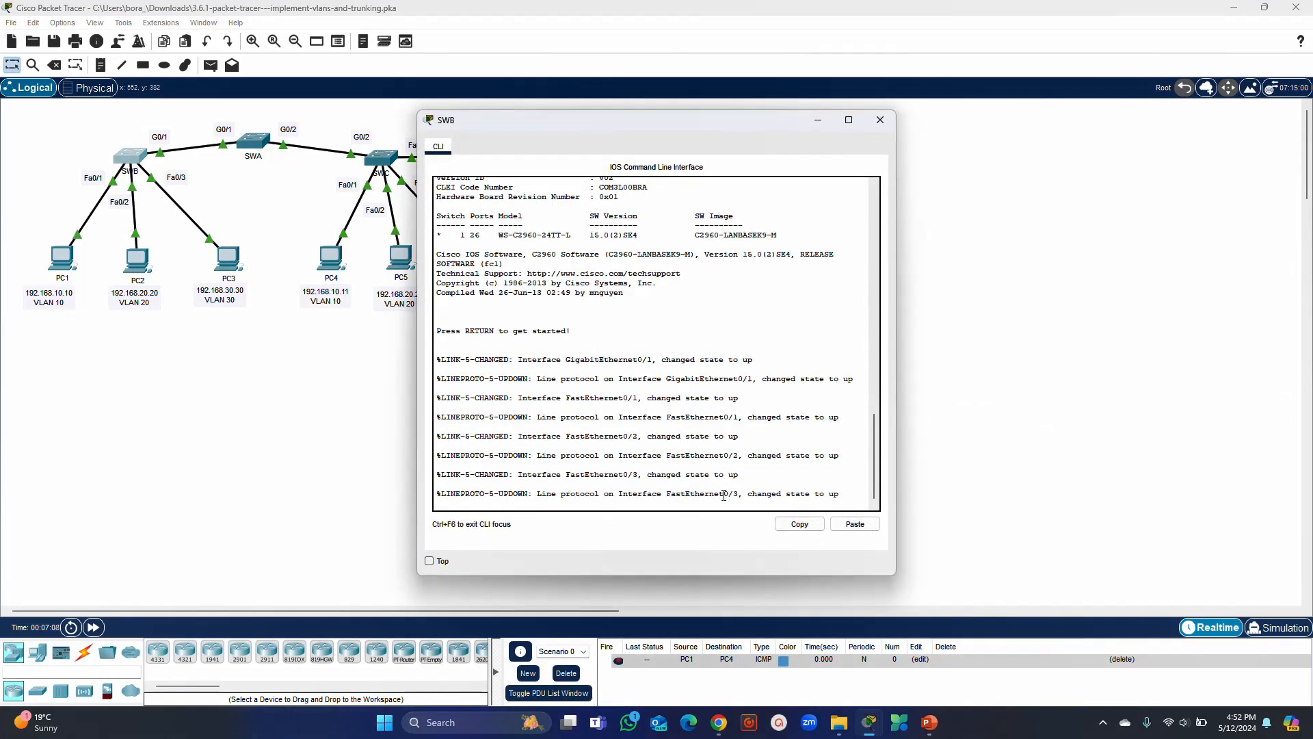
pyautogui.moveTo(732, 124); pyautogui.dragTo(539, 113)
pyautogui.press('Return')
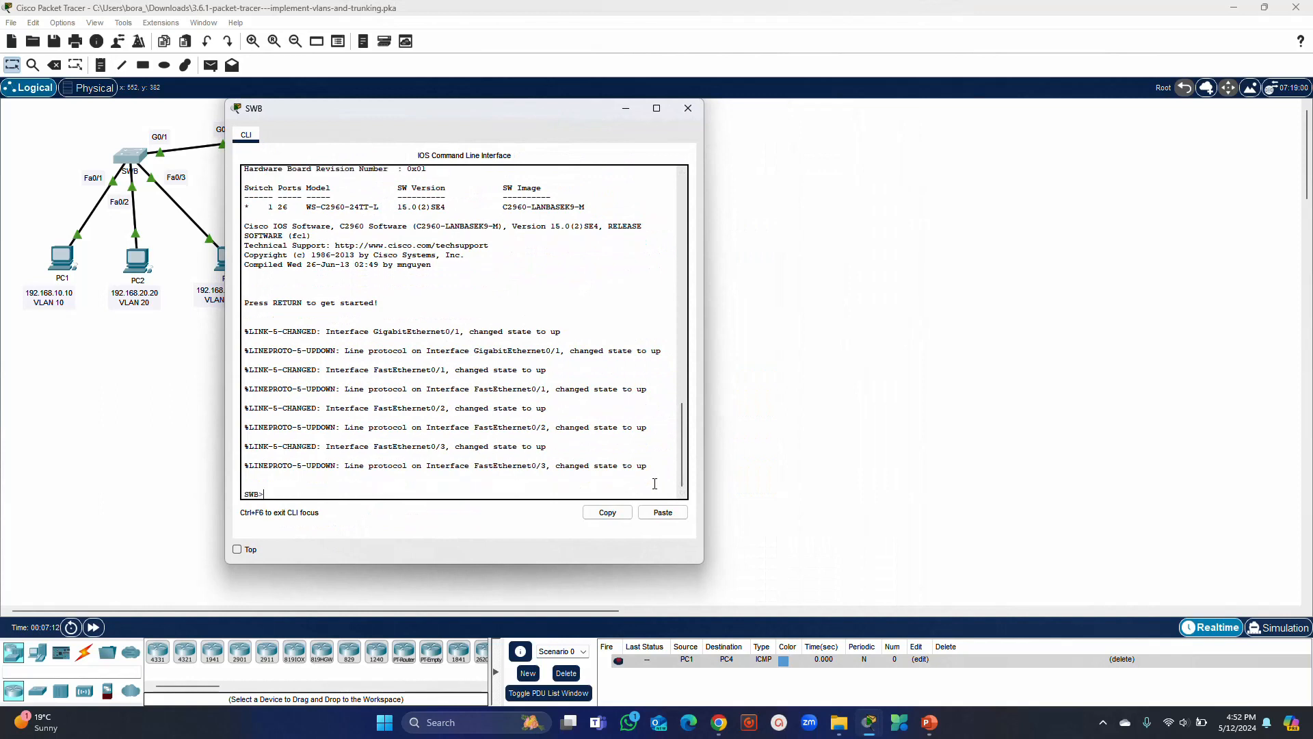
pyautogui.write('enable')
pyautogui.press('Return')
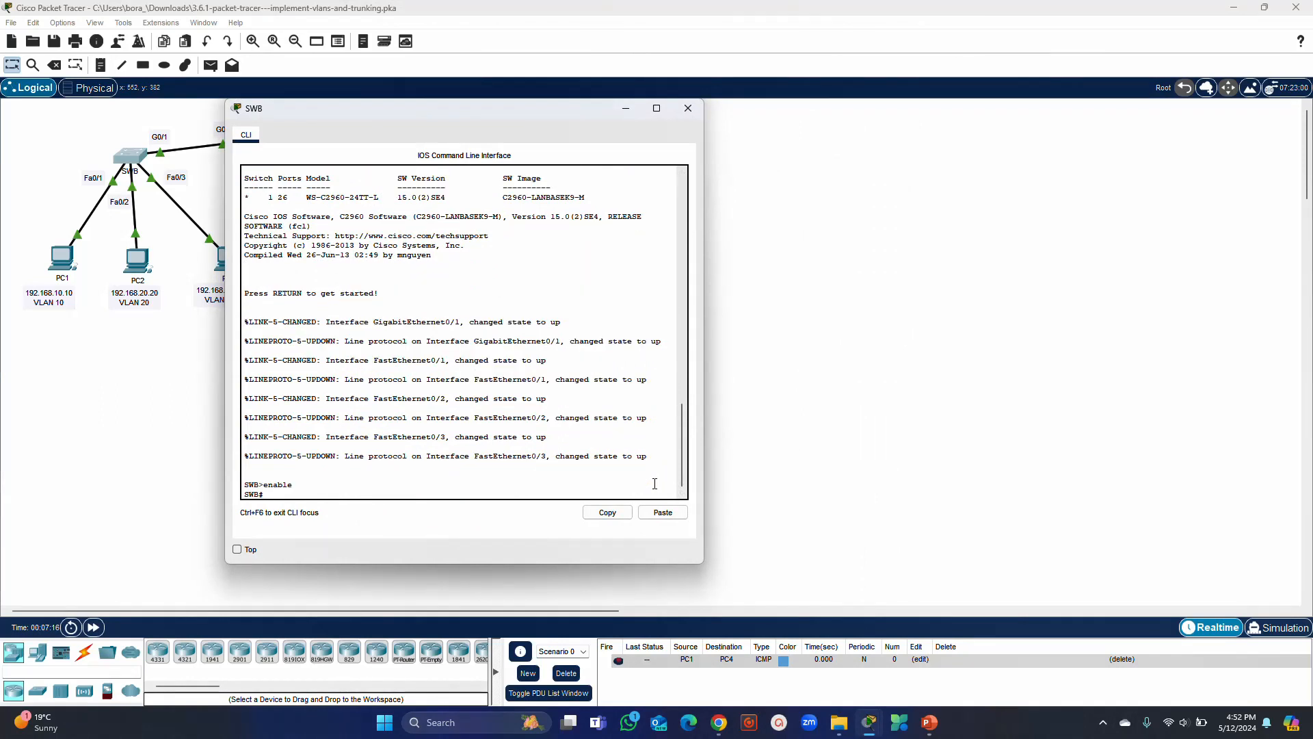
# Enter global configuration mode on SWB and bring up the activity instructions showing the VLAN Table.
pyautogui.write('config t')
pyautogui.press('Return')
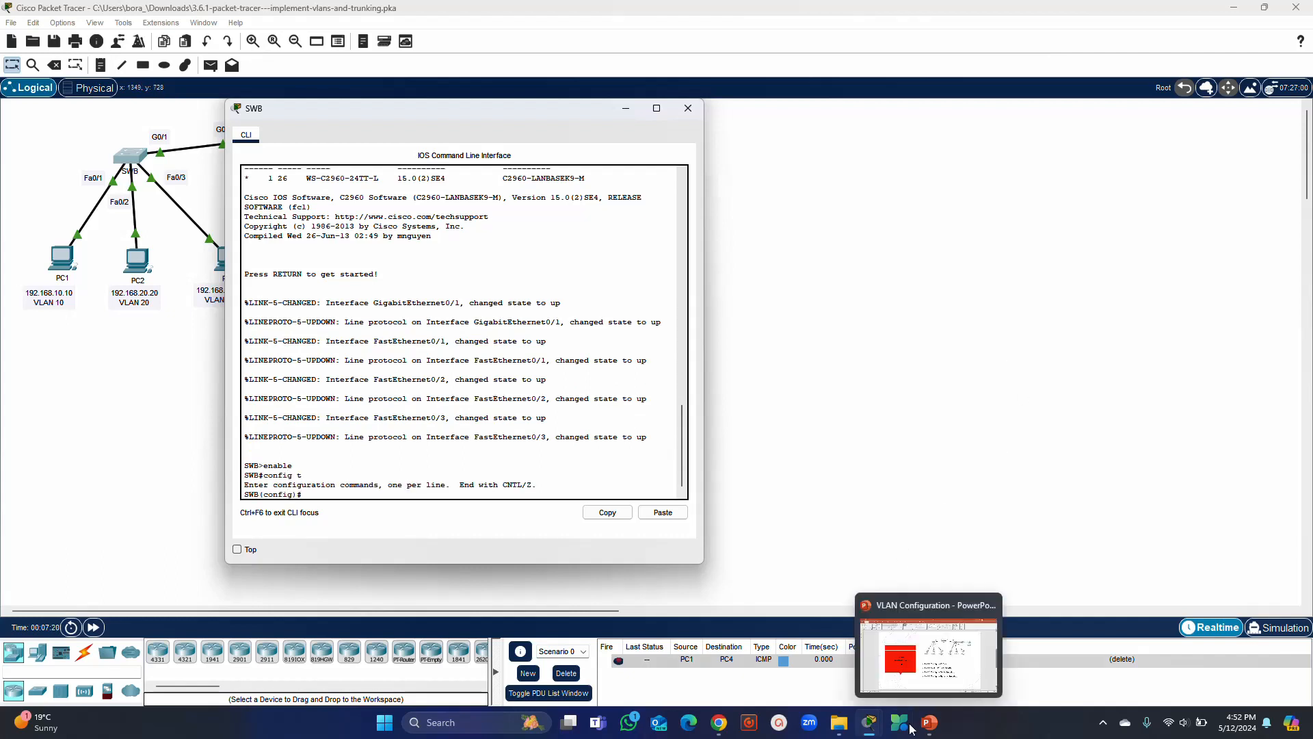
pyautogui.moveTo(871, 718)
pyautogui.click(866, 657)
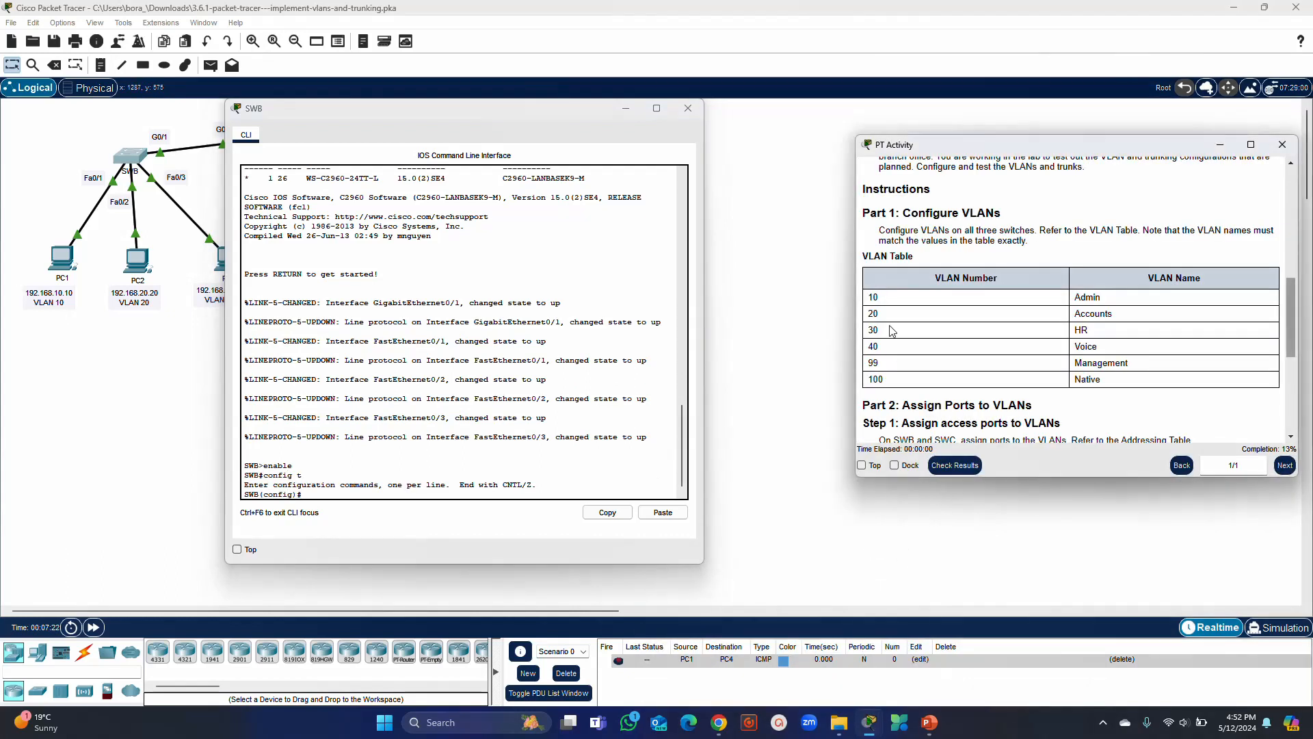
pyautogui.click(312, 491)
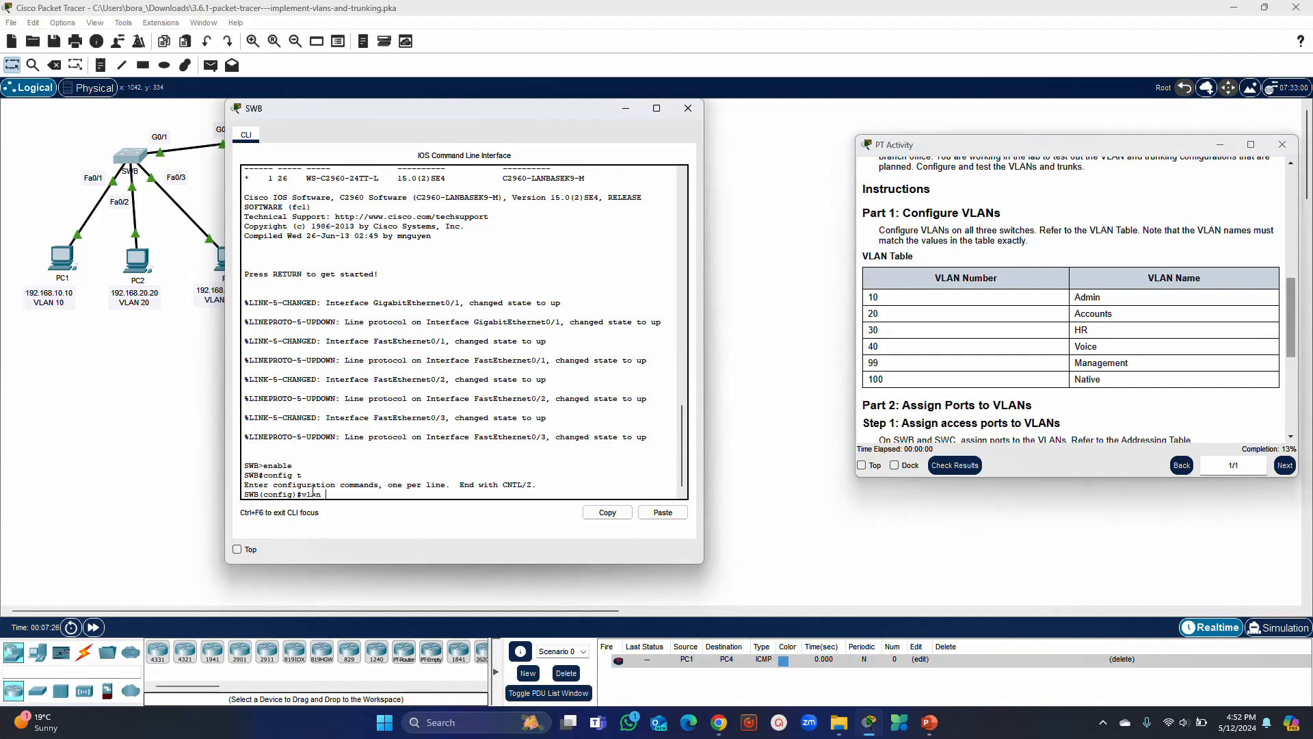
# Create VLAN 10 on SWB and name it Admin.
pyautogui.write('vlan 10')
pyautogui.press('Return')
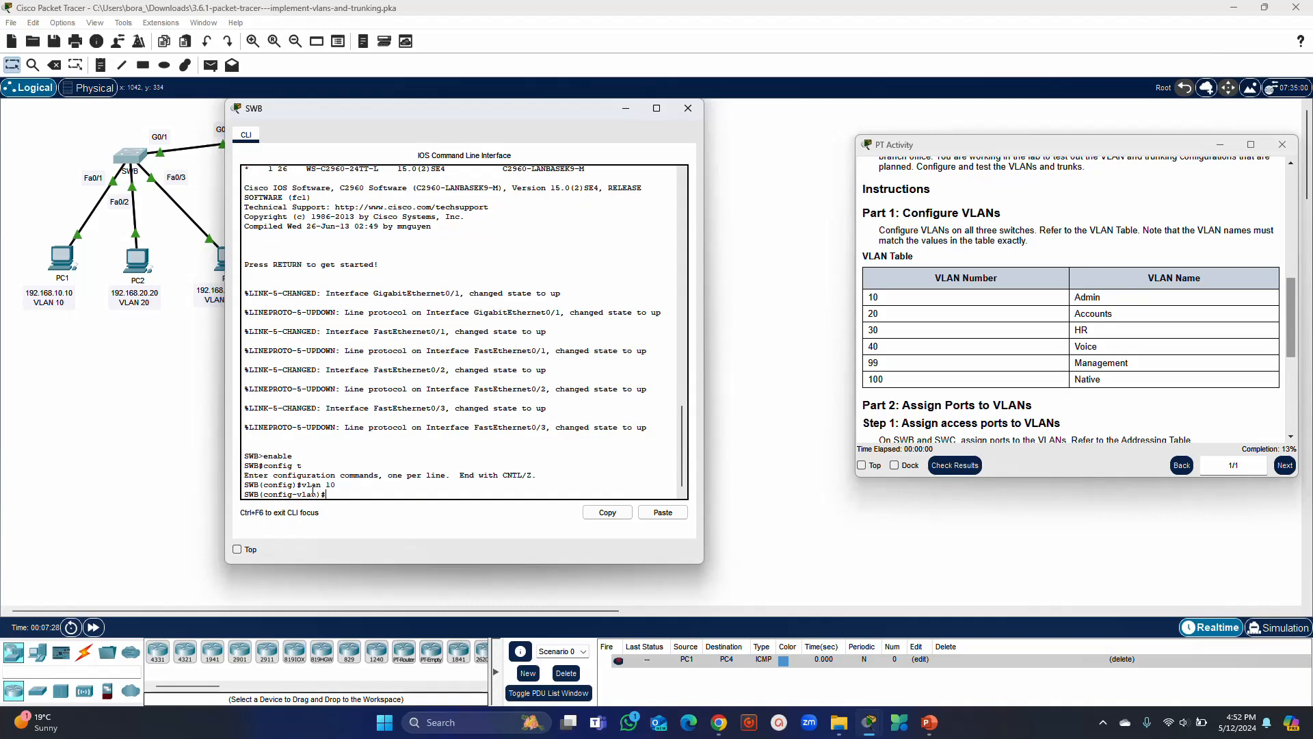
pyautogui.write('nam eAdmin')
pyautogui.press('BackSpace')
pyautogui.press('BackSpace')
pyautogui.press('BackSpace')
pyautogui.write('e Admin')
pyautogui.press('Return')
# Create VLAN 20 on SWB and name it Accounts.
pyautogui.write('vlan)#vlan')
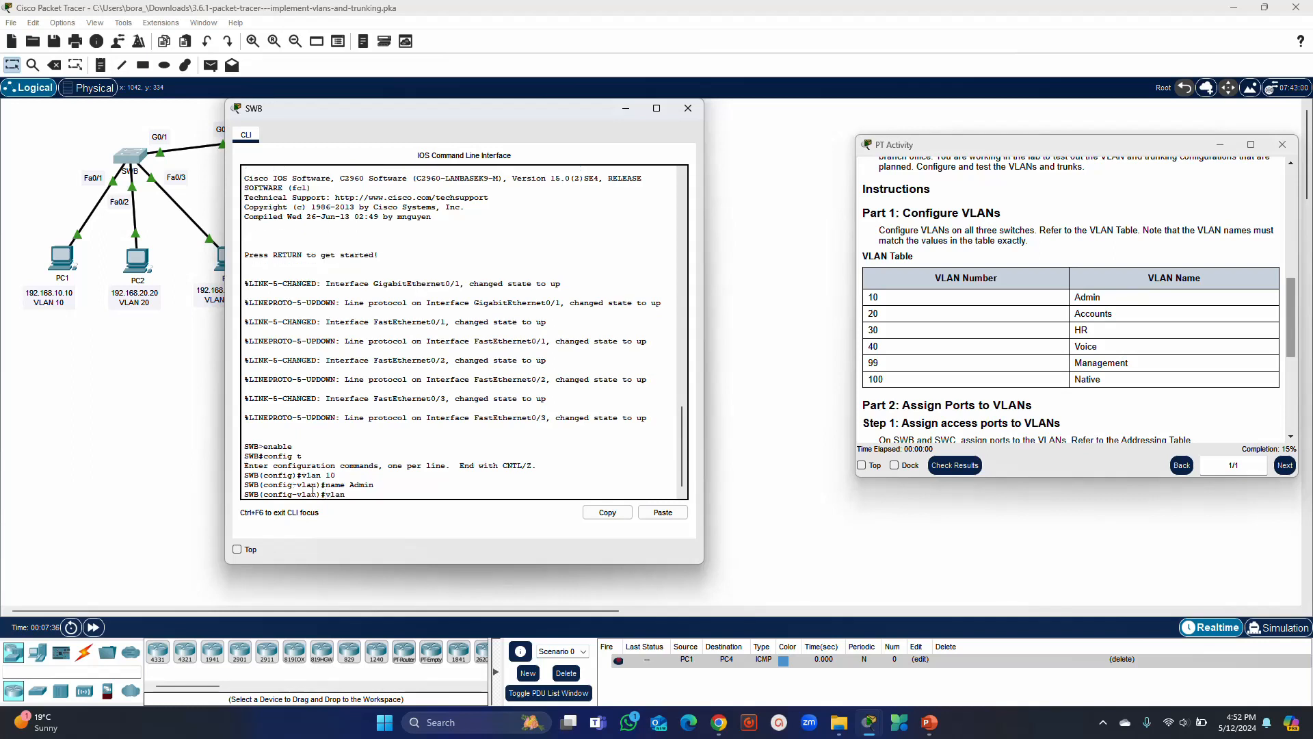
pyautogui.write(' 20')
pyautogui.press('Return')
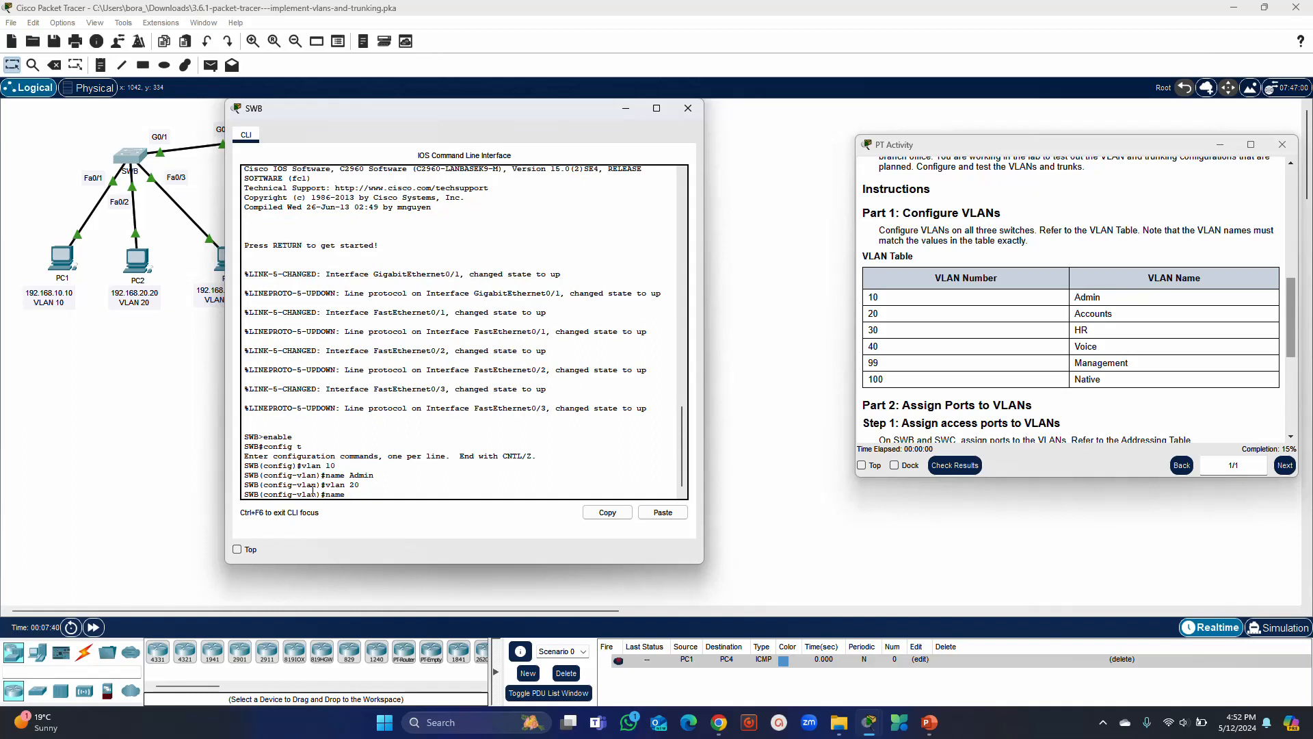
pyautogui.write('name Accounts')
pyautogui.press('Return')
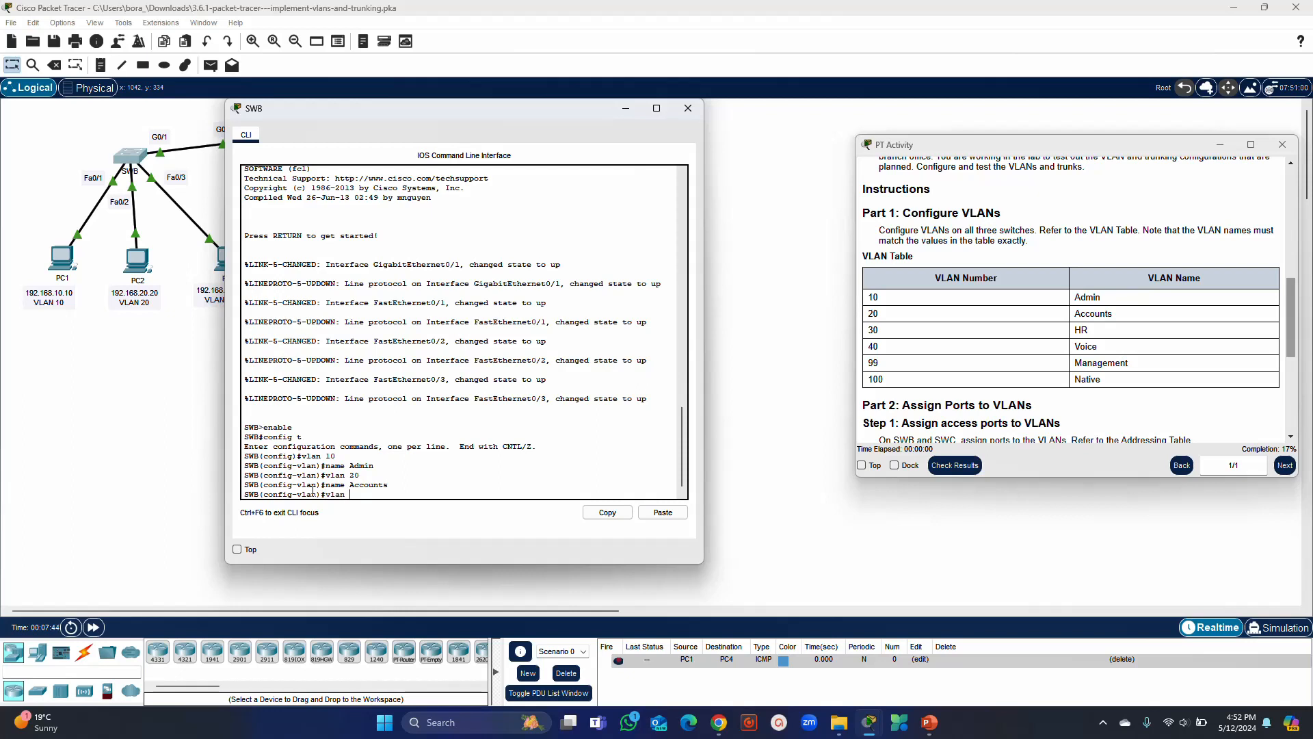
# Create VLAN 30 on SWB and name it HR.
pyautogui.write('vlan 30')
pyautogui.press('Return')
pyautogui.write('name ')
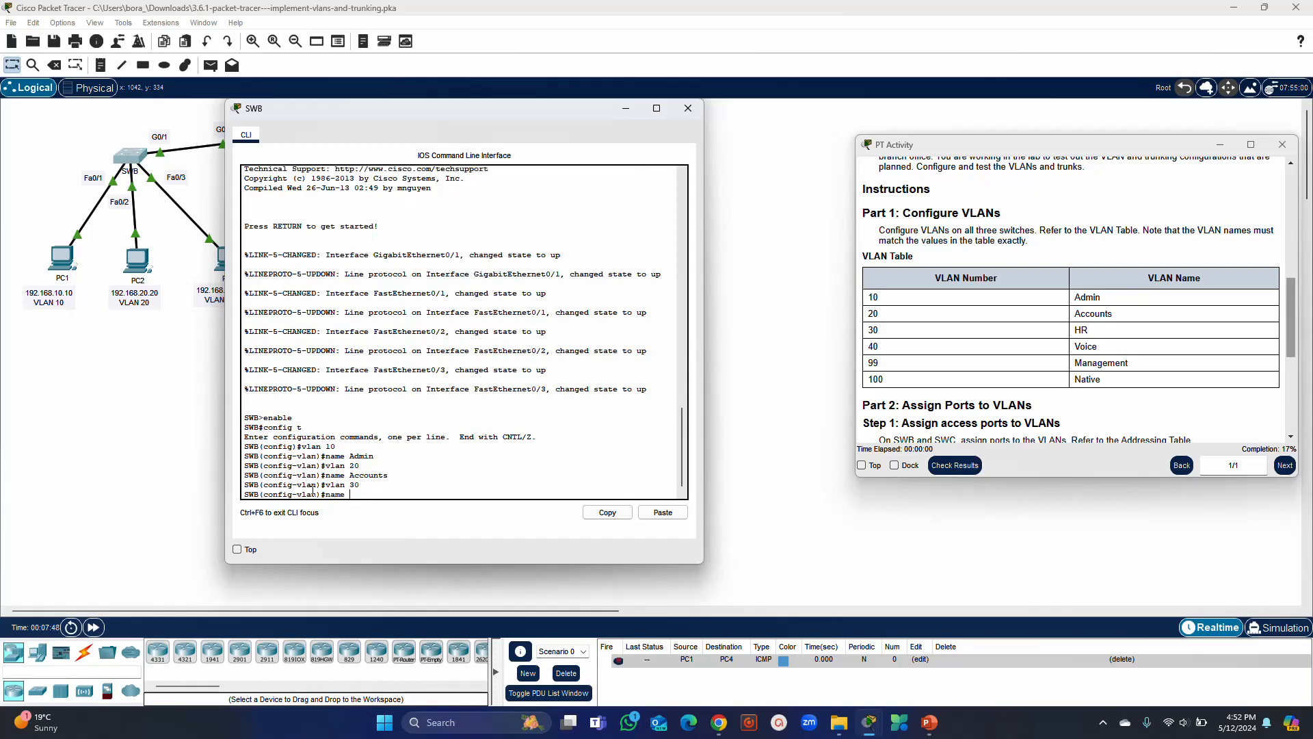
pyautogui.write('Hr')
pyautogui.press('BackSpace')
pyautogui.write('R')
pyautogui.press('Return')
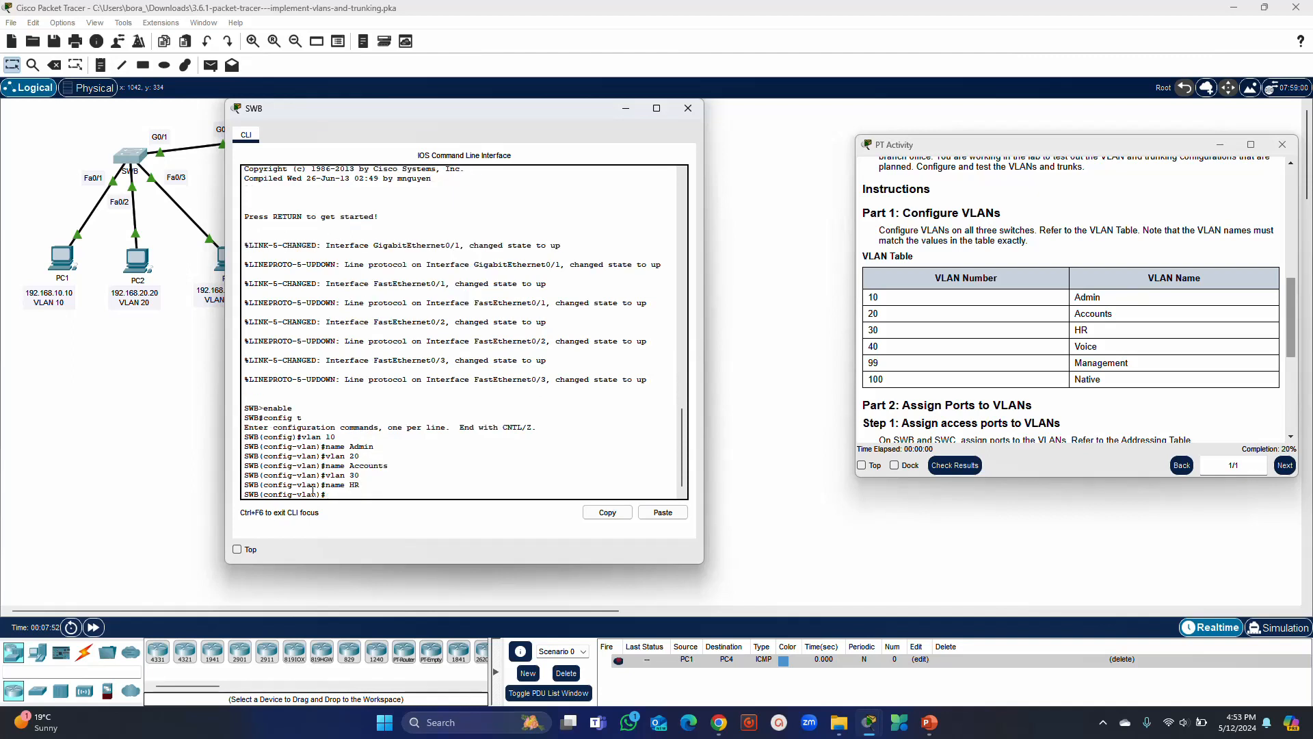
# Create VLAN 40 on SWB and name it Voice.
pyautogui.write('Vlan')
pyautogui.press('BackSpace')
pyautogui.press('BackSpace')
pyautogui.press('BackSpace')
pyautogui.write('vlan 40')
pyautogui.press('Return')
pyautogui.write('name')
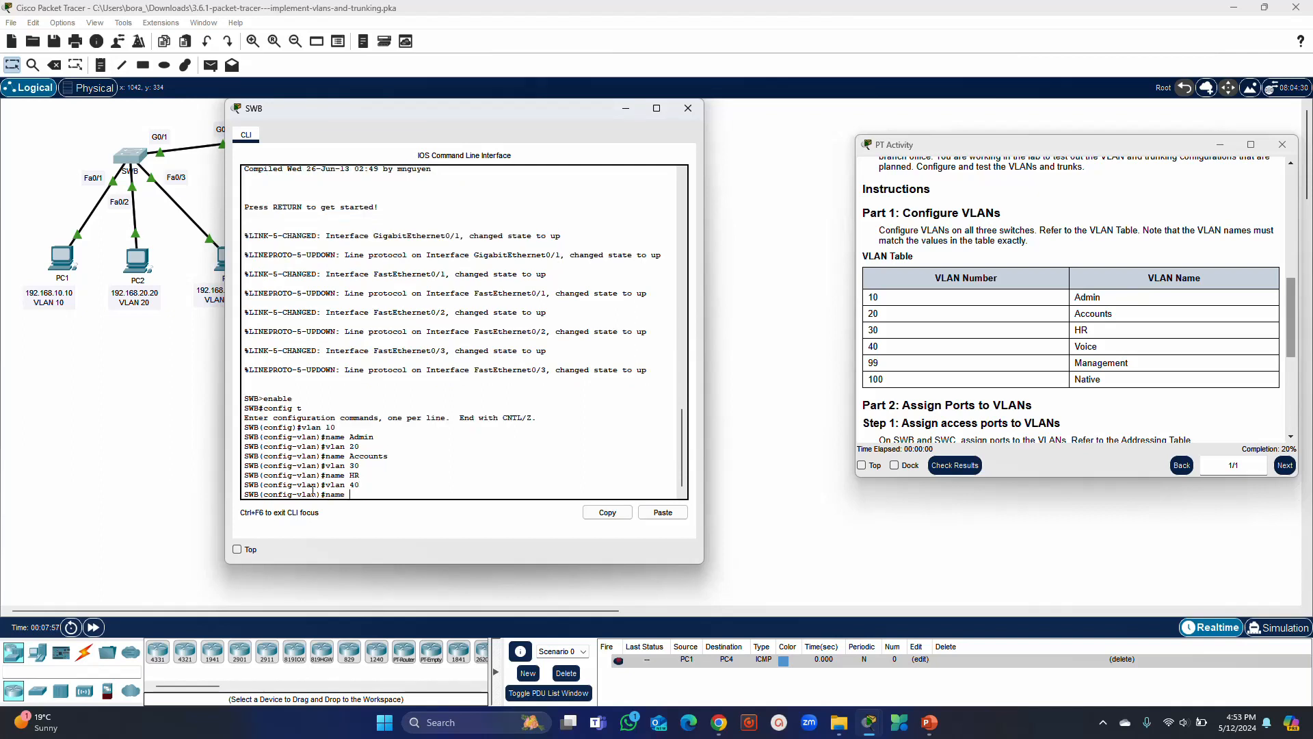
pyautogui.write(' Voice')
pyautogui.press('Return')
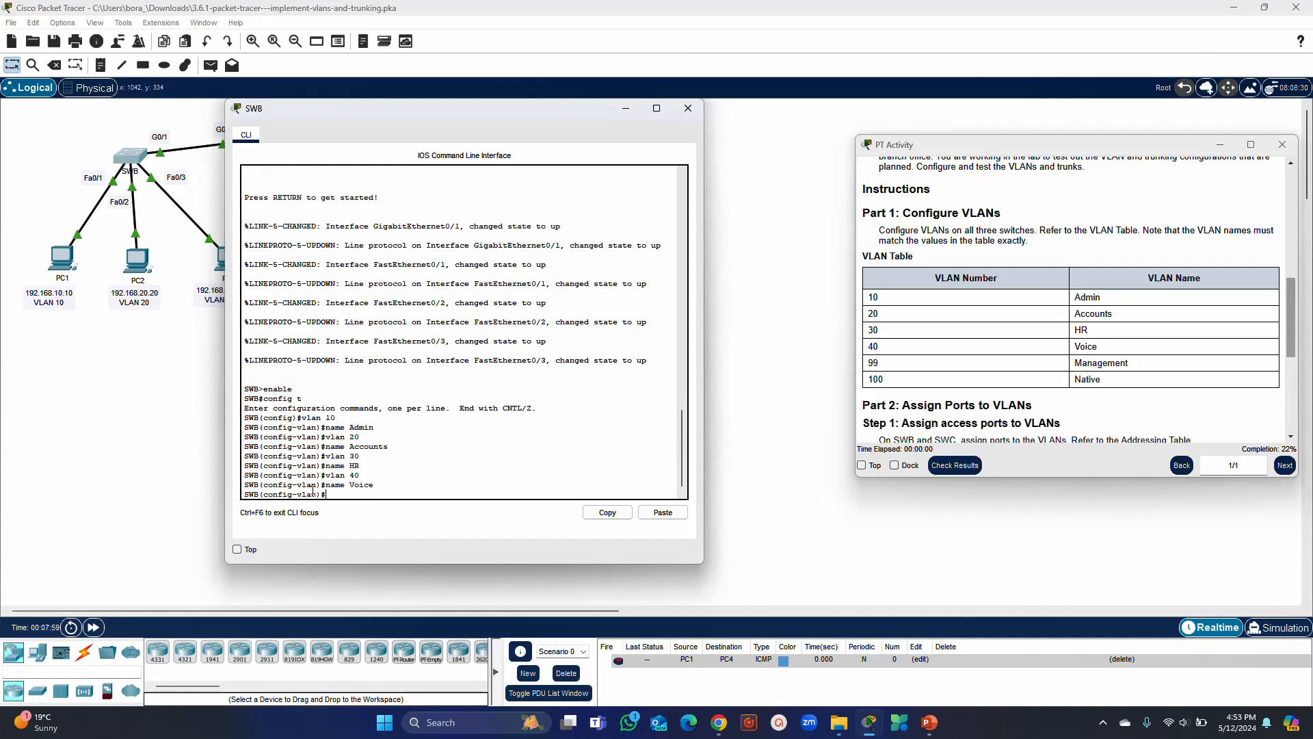
# Create VLAN 99 on SWB and name it Management.
pyautogui.write('vlan 99')
pyautogui.press('Return')
pyautogui.write('n')
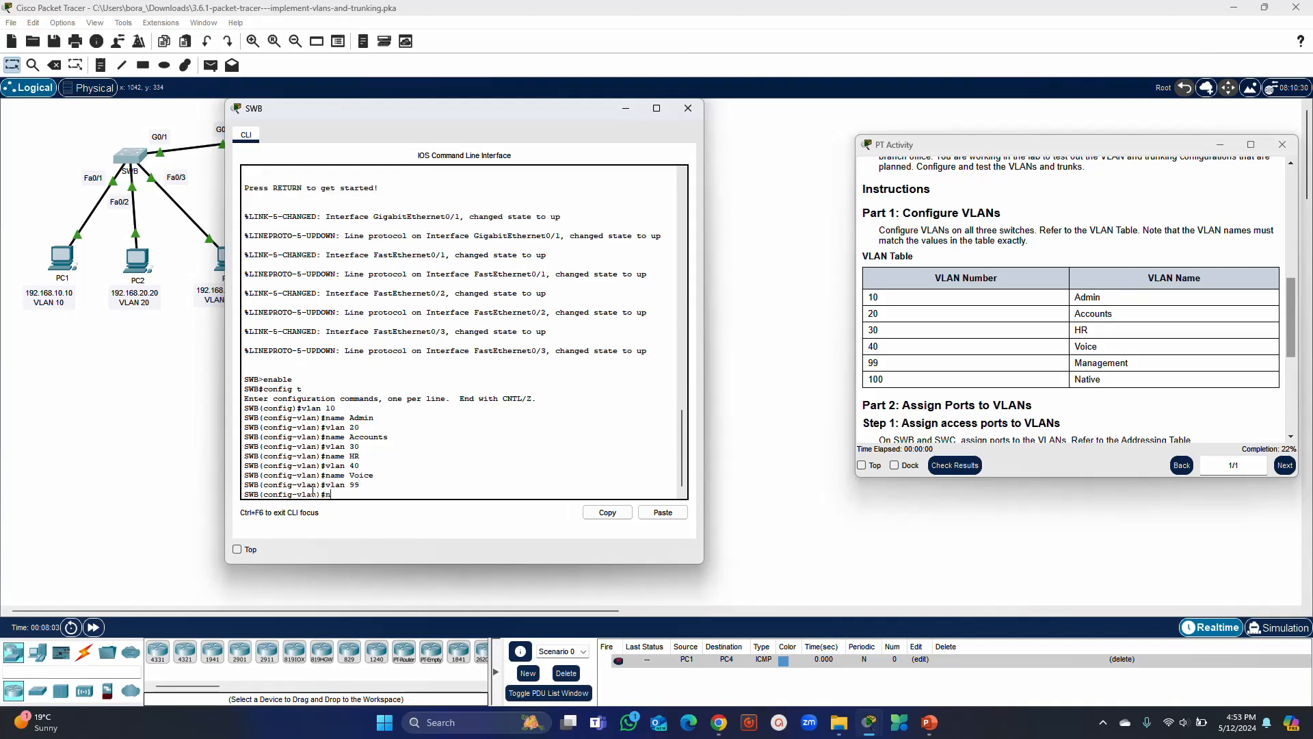
pyautogui.write('ame Management')
pyautogui.press('Return')
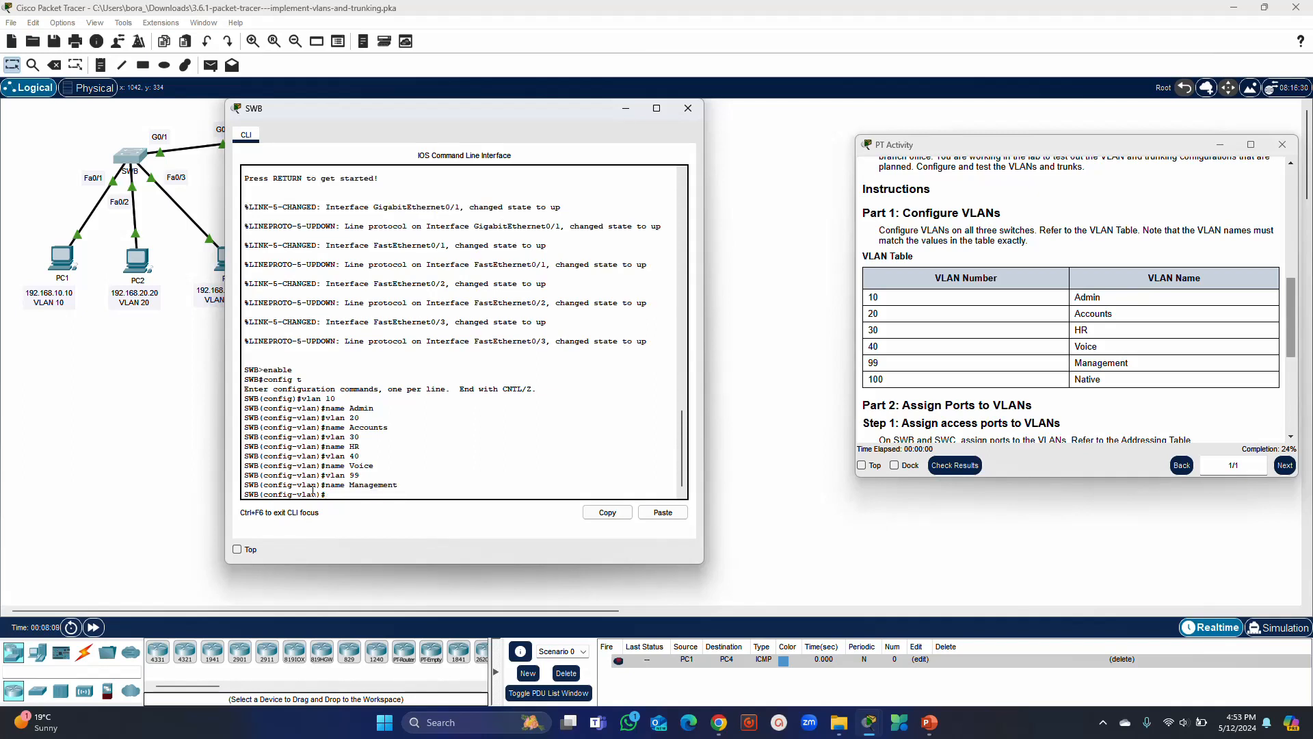
# Create VLAN 100 on SWB and name it Native.
pyautogui.write('vlan 100')
pyautogui.press('Return')
pyautogui.write('name')
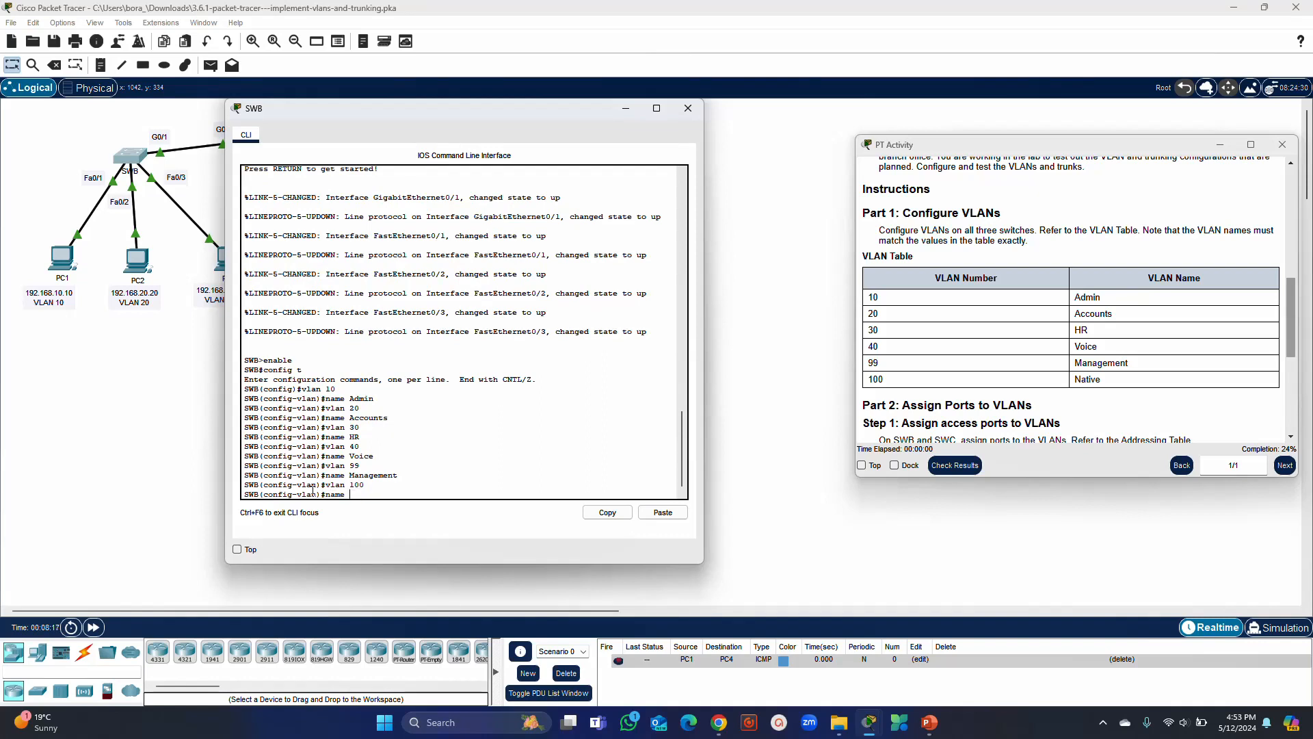
pyautogui.write(' Native')
pyautogui.press('Return')
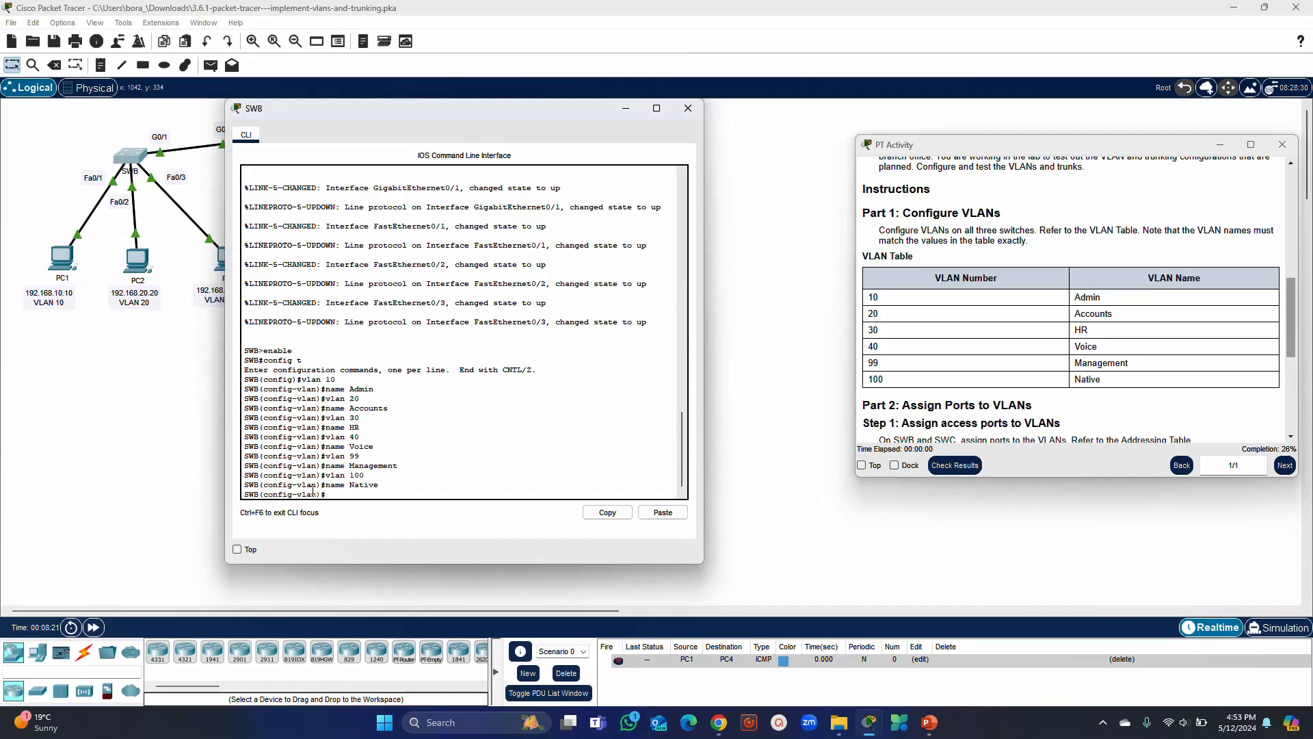
# End configuration mode on SWB and check its configured VLANs with show vlan brief.
pyautogui.write('end')
pyautogui.press('Return')
pyautogui.press('Return')
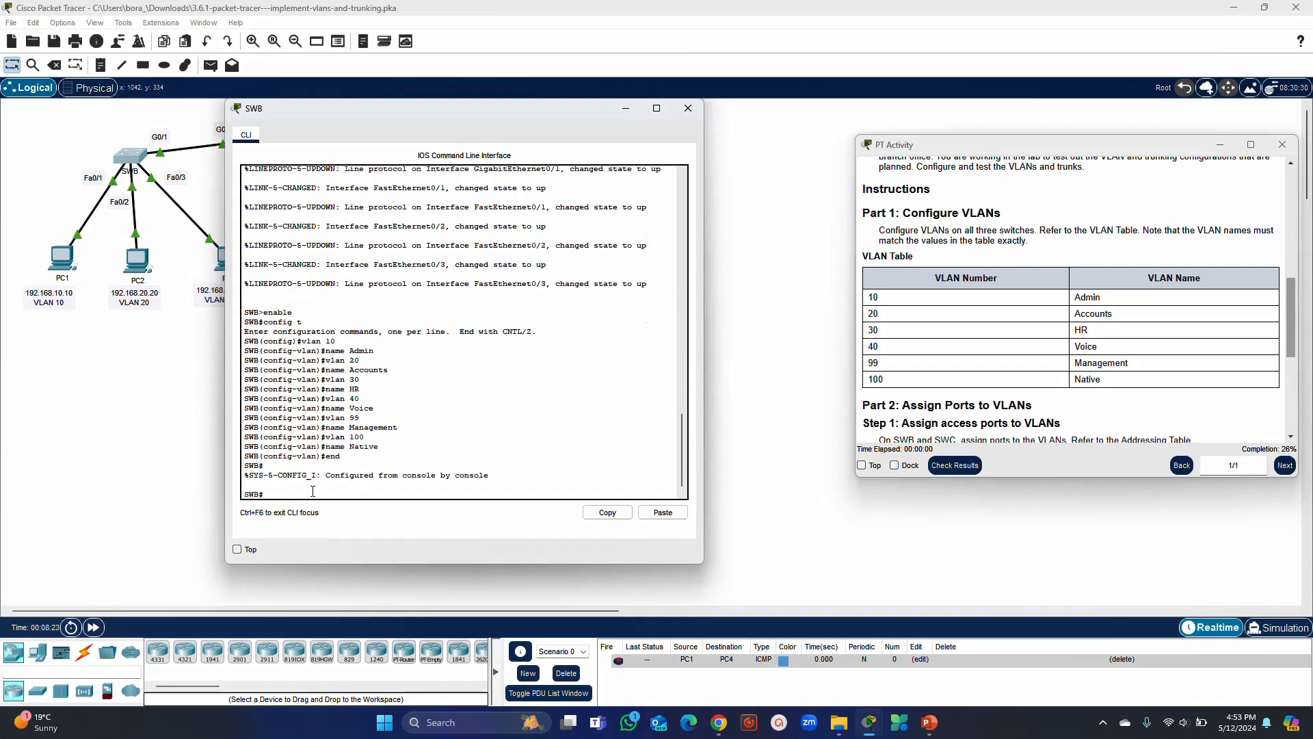
pyautogui.write('show vlan brief')
pyautogui.press('Return')
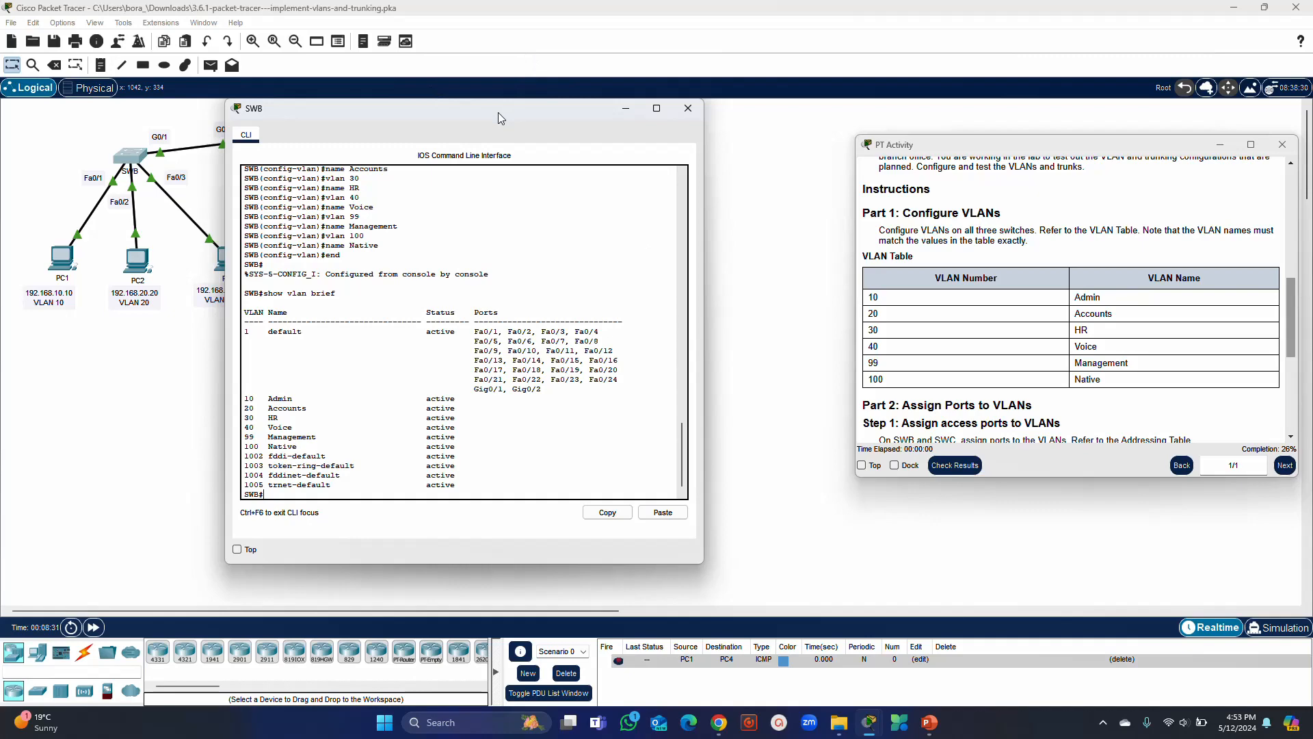
# Open the command line of switch SWC and enter global configuration mode with enable and config t.
pyautogui.moveTo(497, 112); pyautogui.dragTo(507, 215)
pyautogui.click(378, 164)
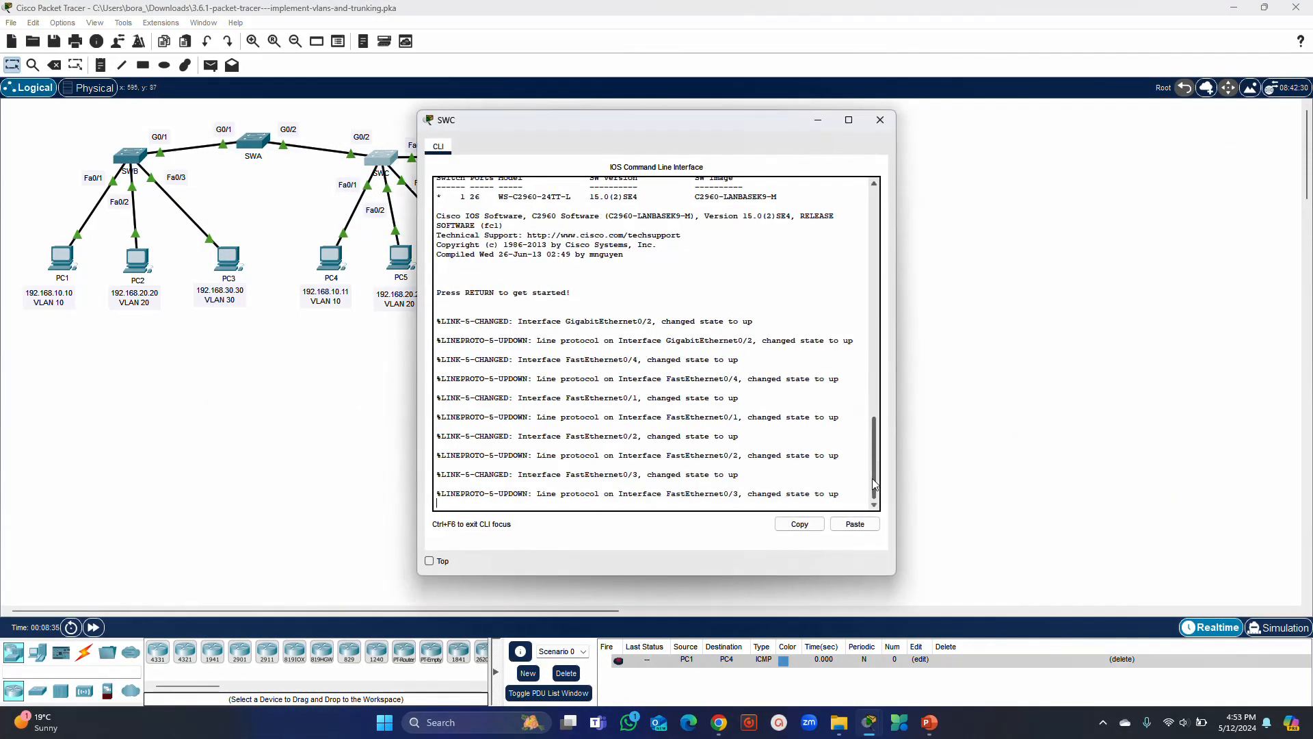
pyautogui.press('Return')
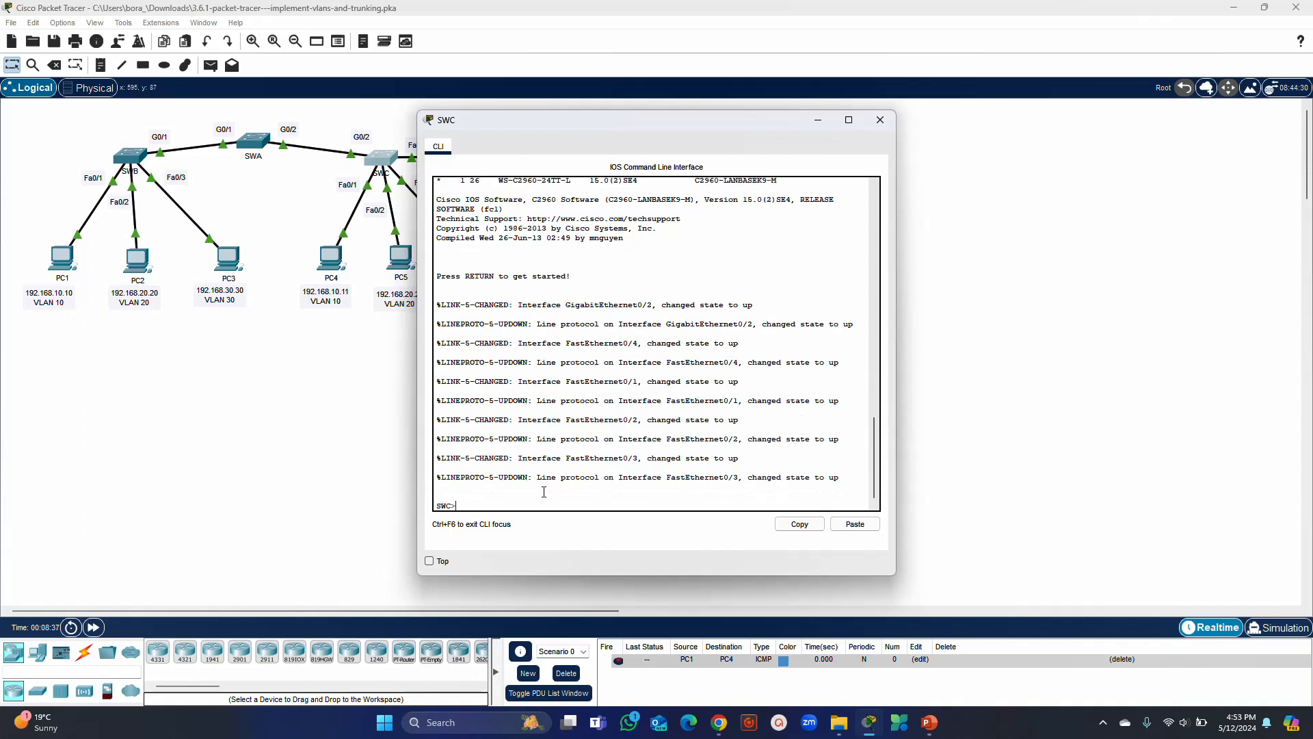
pyautogui.write('enable')
pyautogui.press('Return')
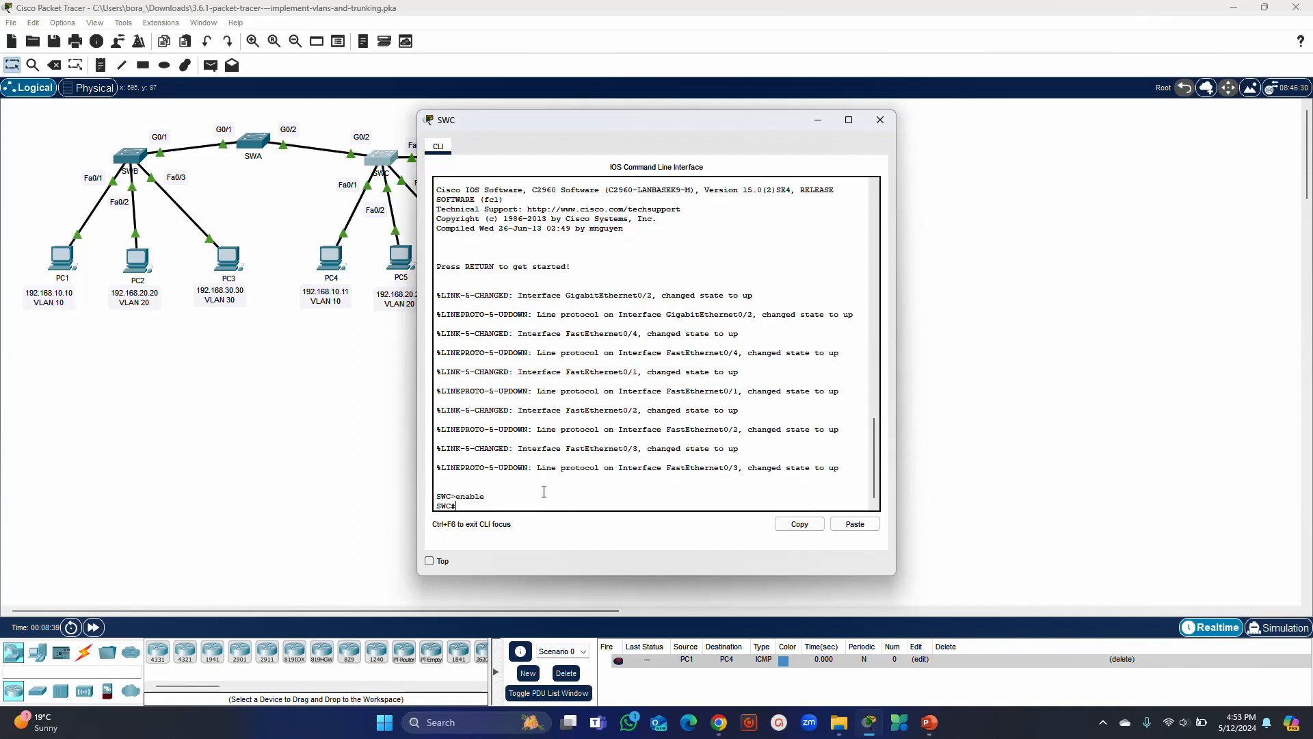
pyautogui.write('config t')
pyautogui.press('Return')
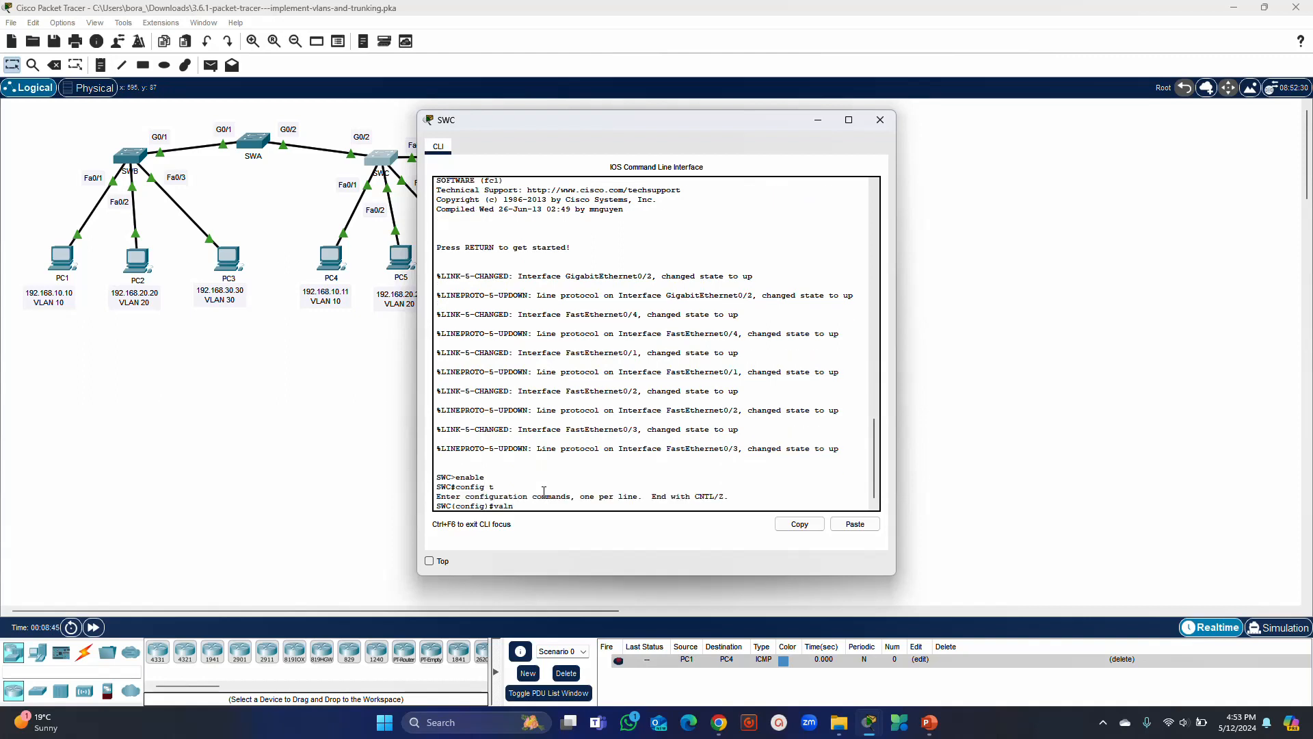
# Create VLAN 10 on SWC, correcting the misspelled vlan command.
pyautogui.press('Return')
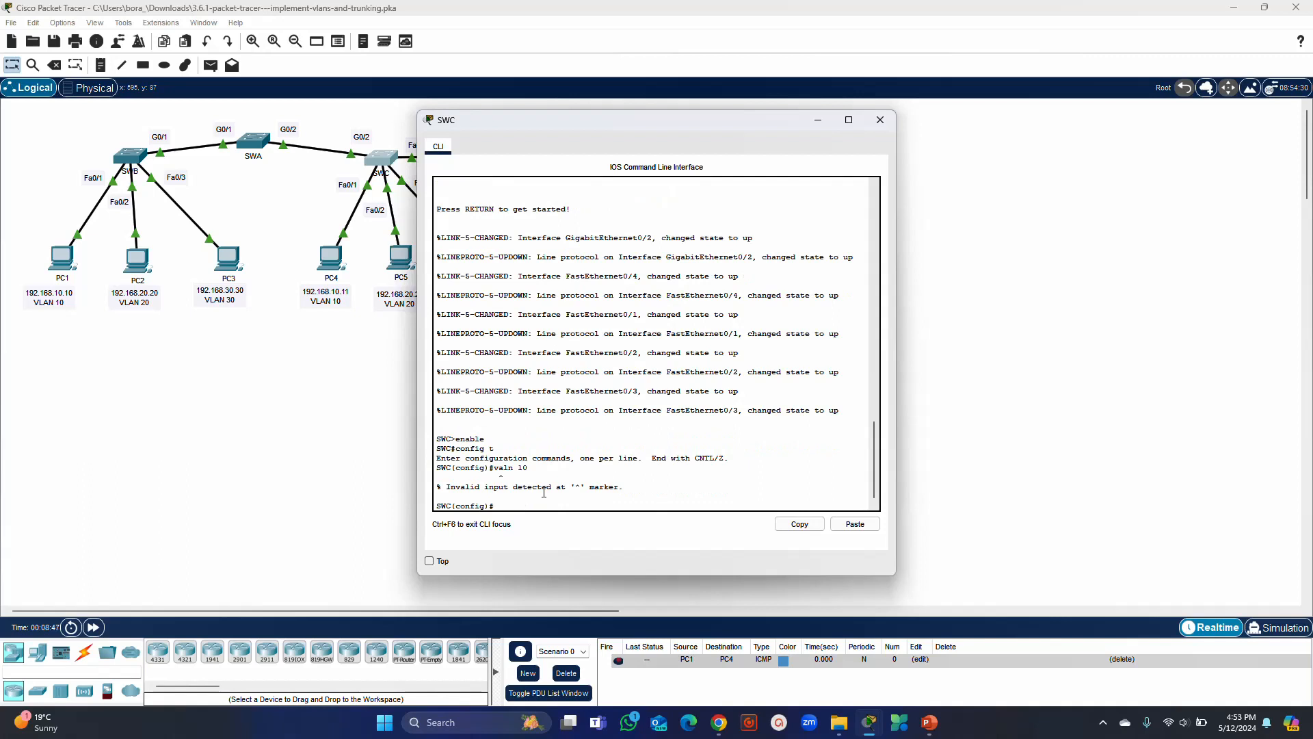
pyautogui.press('Up')
pyautogui.press('BackSpace')
pyautogui.press('BackSpace')
pyautogui.write('la')
pyautogui.press('Right')
pyautogui.press('Right')
pyautogui.press('Return')
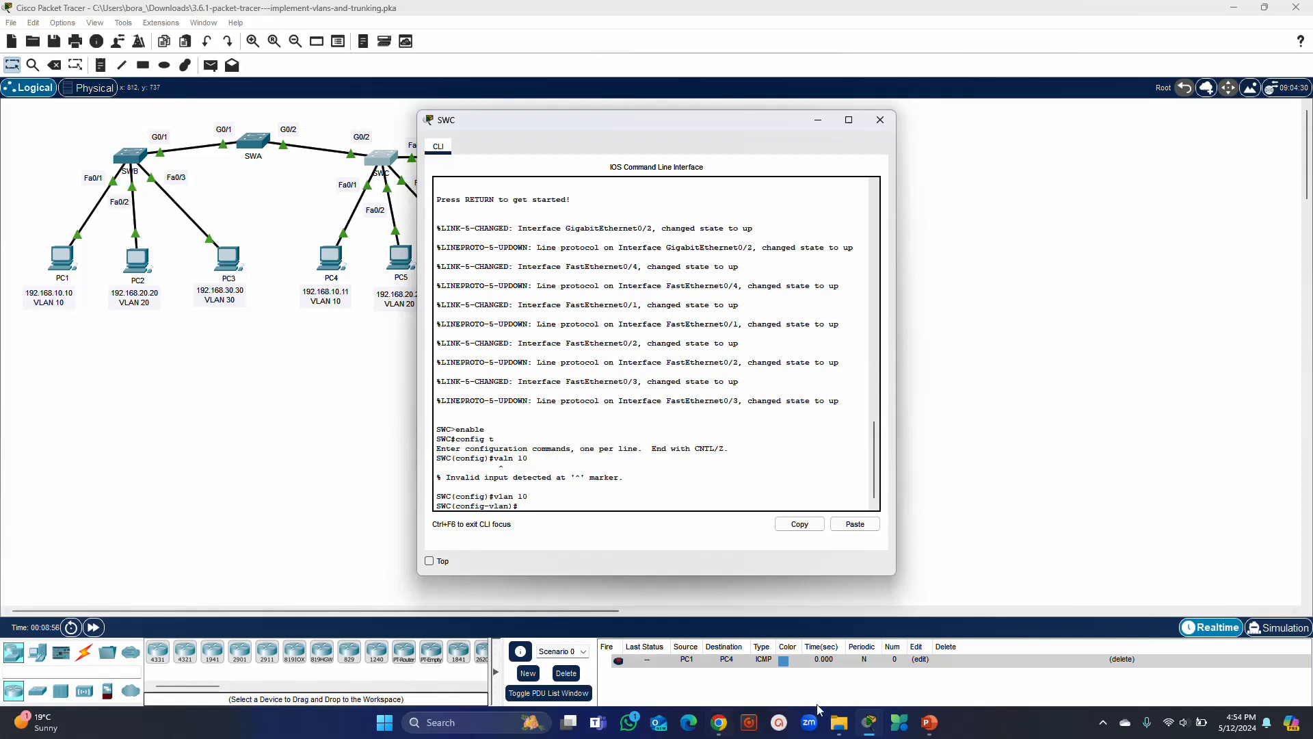
# Place the activity's VLAN Table and the SWC command line side by side, and name VLAN 10 Admin.
pyautogui.moveTo(871, 727)
pyautogui.click(855, 636)
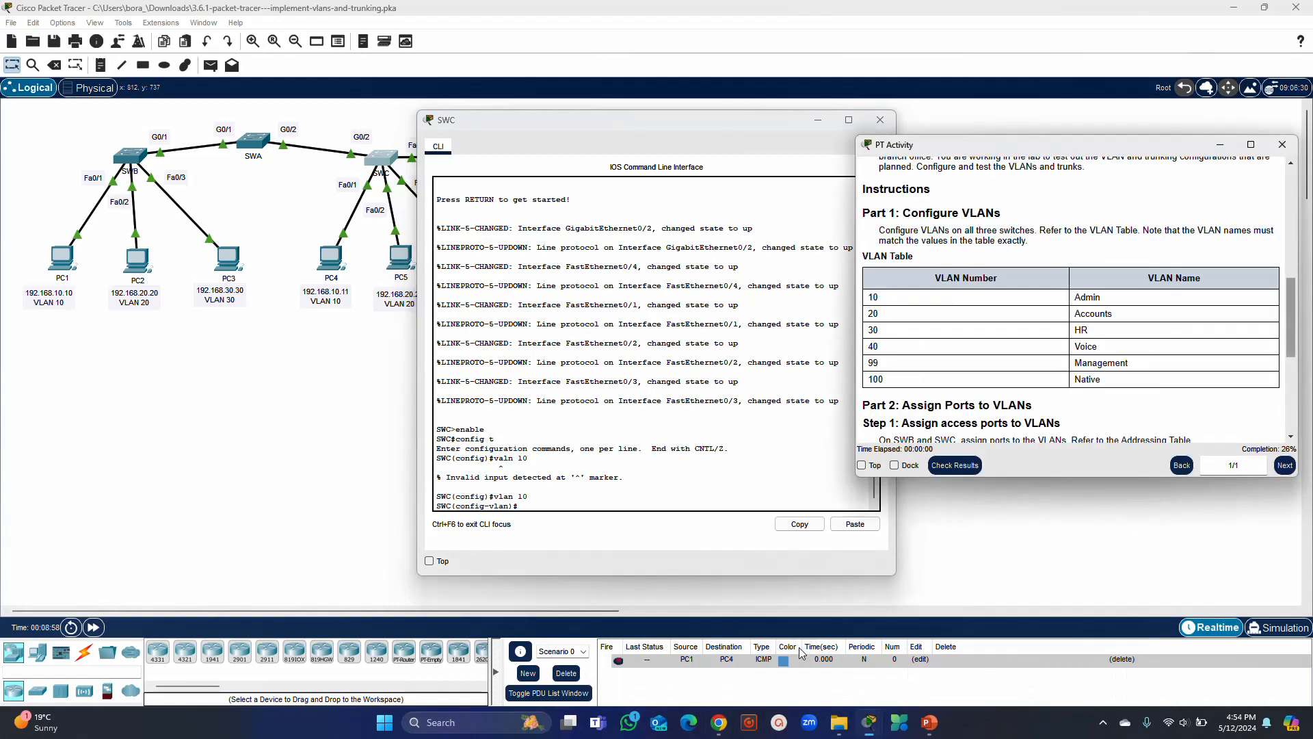
pyautogui.moveTo(785, 126); pyautogui.dragTo(638, 159)
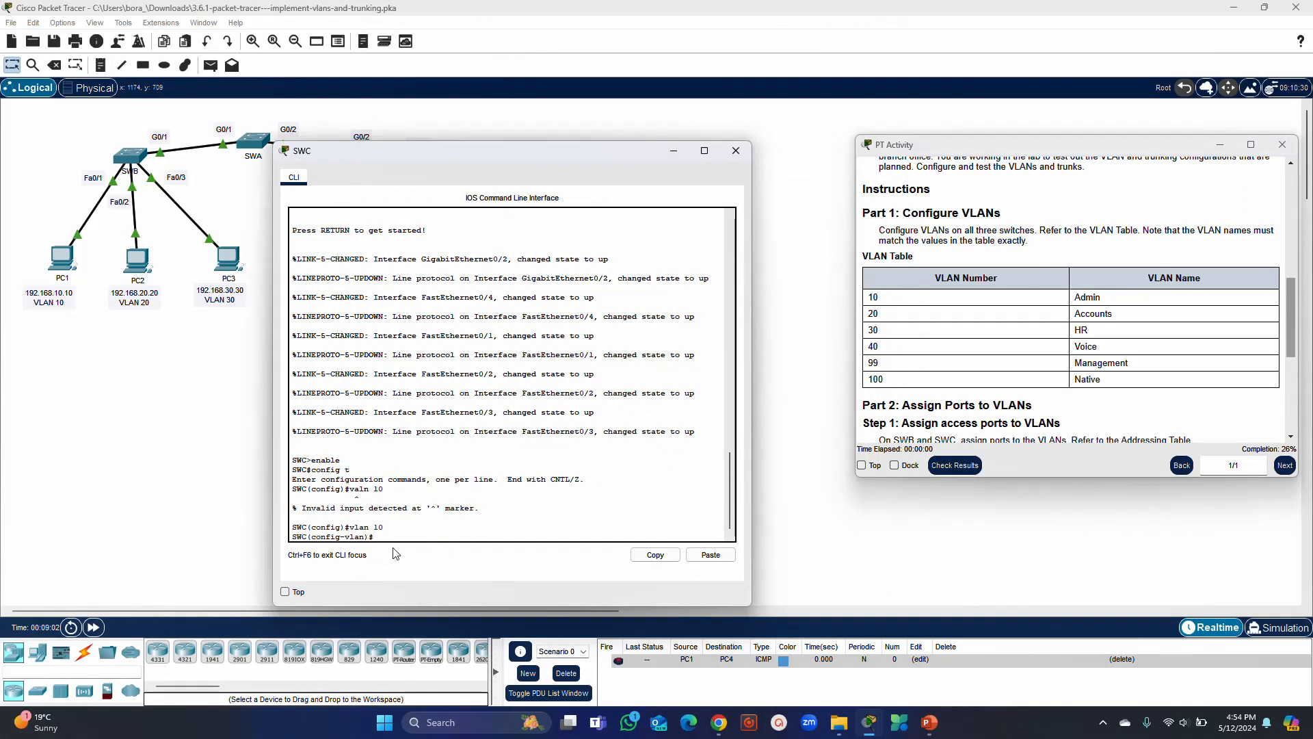
pyautogui.write('name Admin')
pyautogui.press('Return')
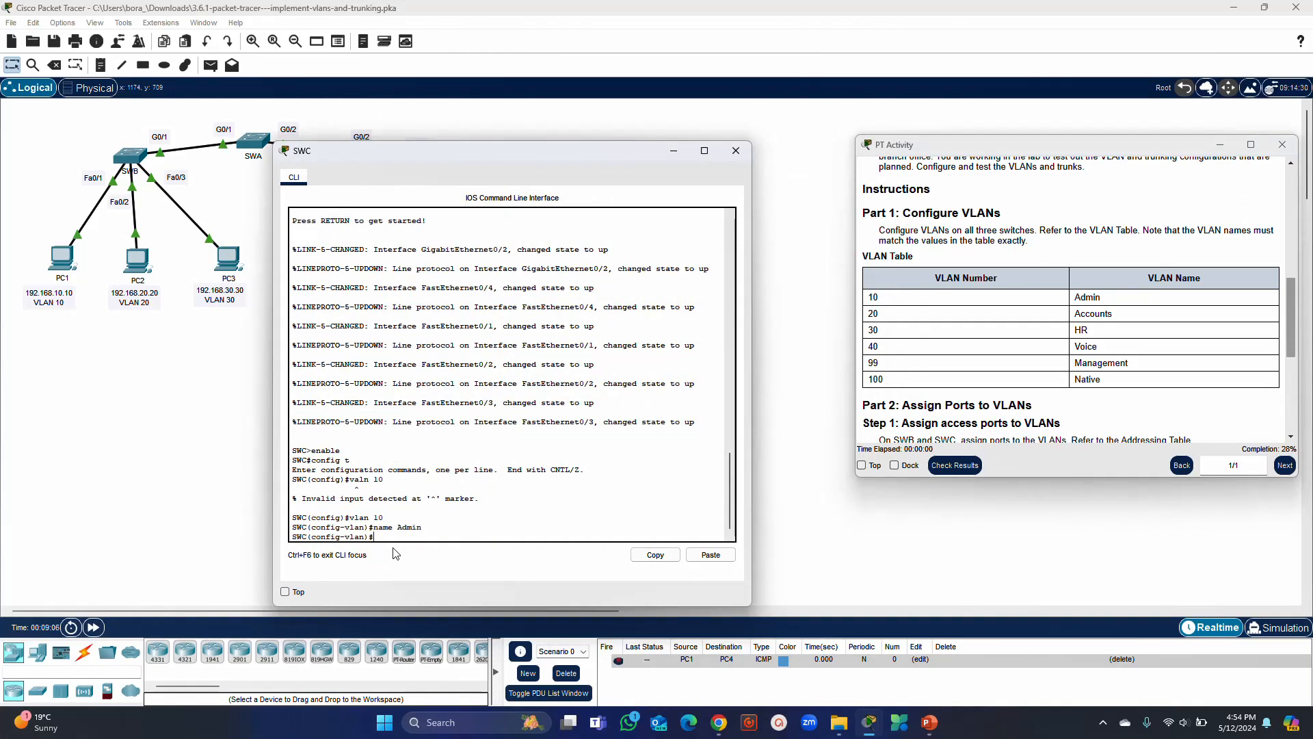
# Create VLAN 20 on SWC and name it Accounts.
pyautogui.write('vlan 20')
pyautogui.press('Return')
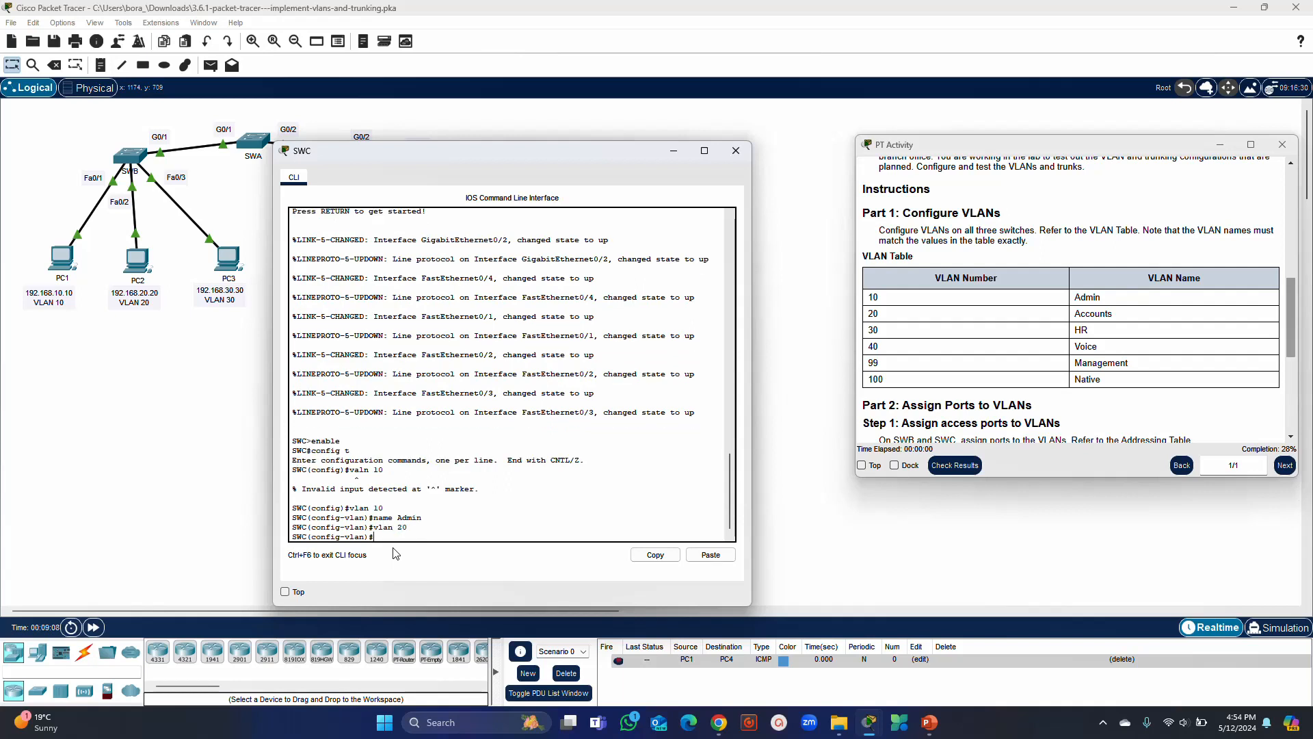
pyautogui.write('name Accounts')
pyautogui.press('Return')
# Create VLAN 30 on SWC and name it HR.
pyautogui.write('vlan)#vlan')
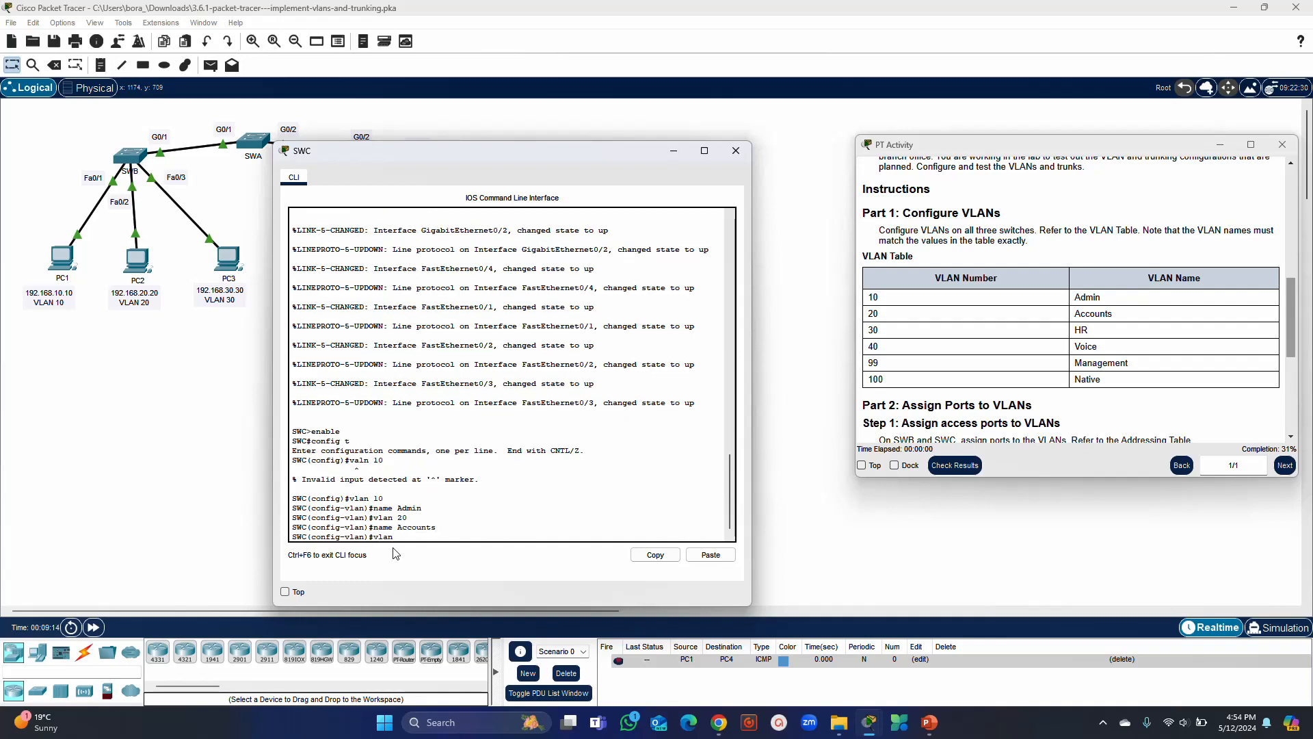
pyautogui.write(' 30')
pyautogui.press('Return')
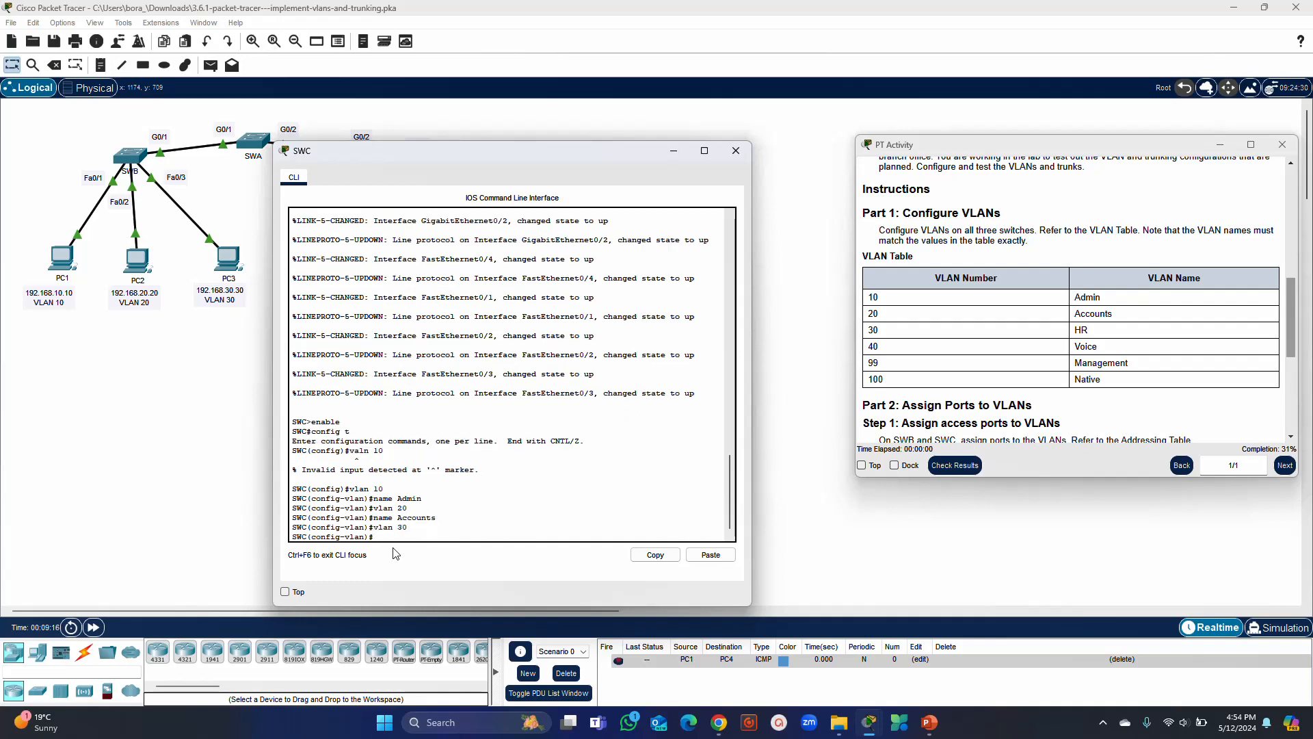
pyautogui.write('name HR')
pyautogui.press('Return')
# Create VLAN 40 on SWC and name it Voice.
pyautogui.write('vka')
pyautogui.press('BackSpace')
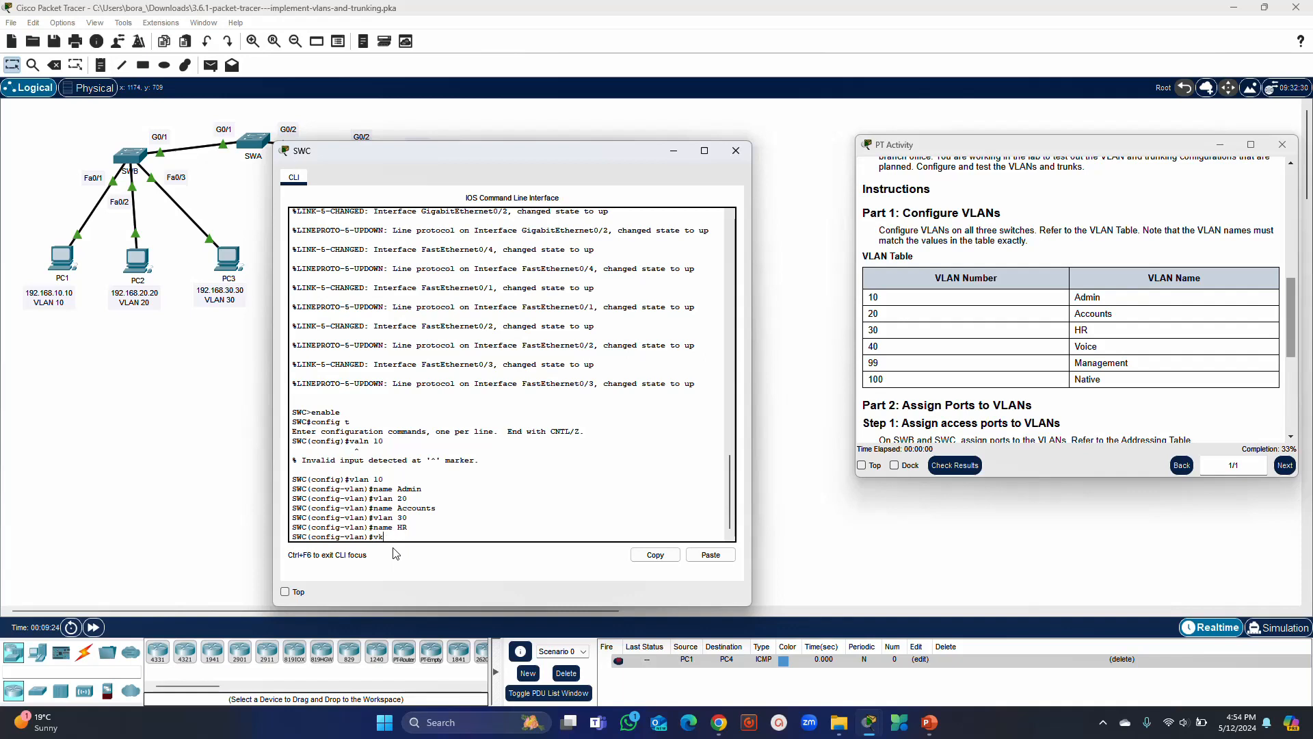
pyautogui.write('an 40')
pyautogui.press('Return')
pyautogui.write('n')
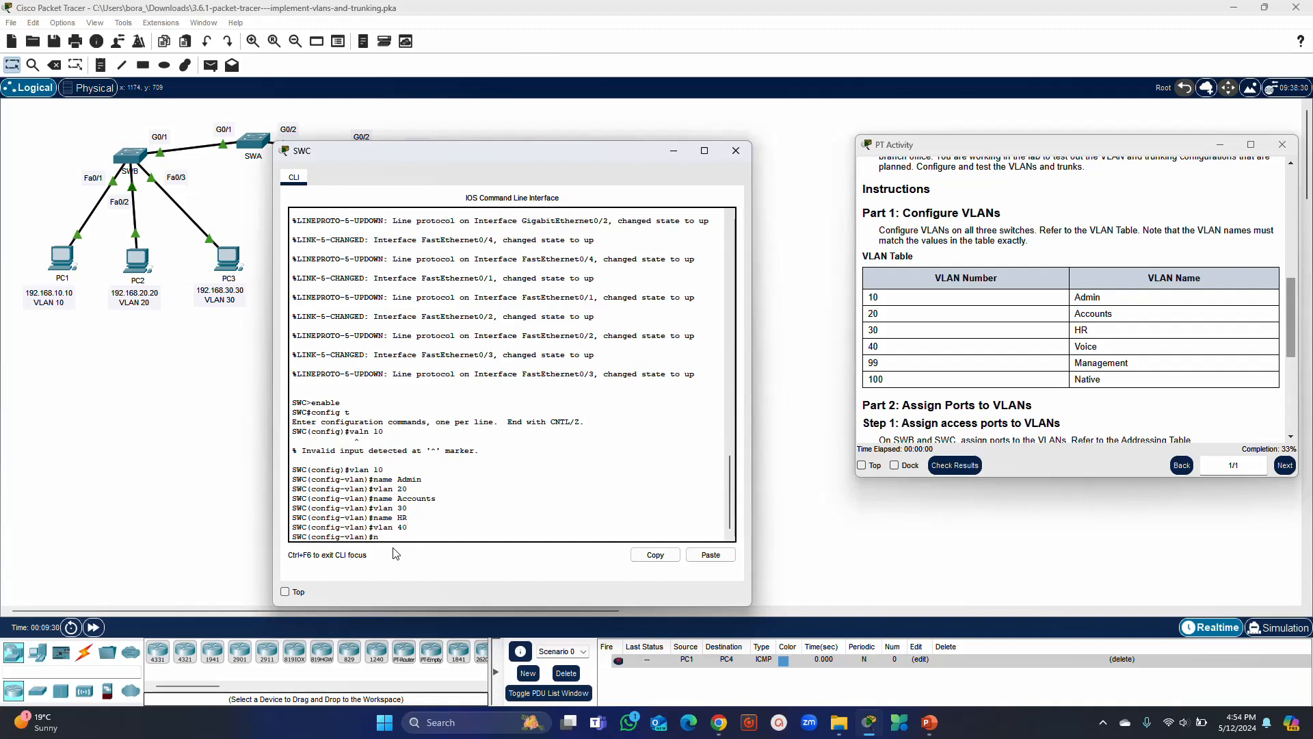
pyautogui.write('ame Voice')
pyautogui.press('Return')
# Create VLAN 99 on SWC and name it Management.
pyautogui.write('vlan ')
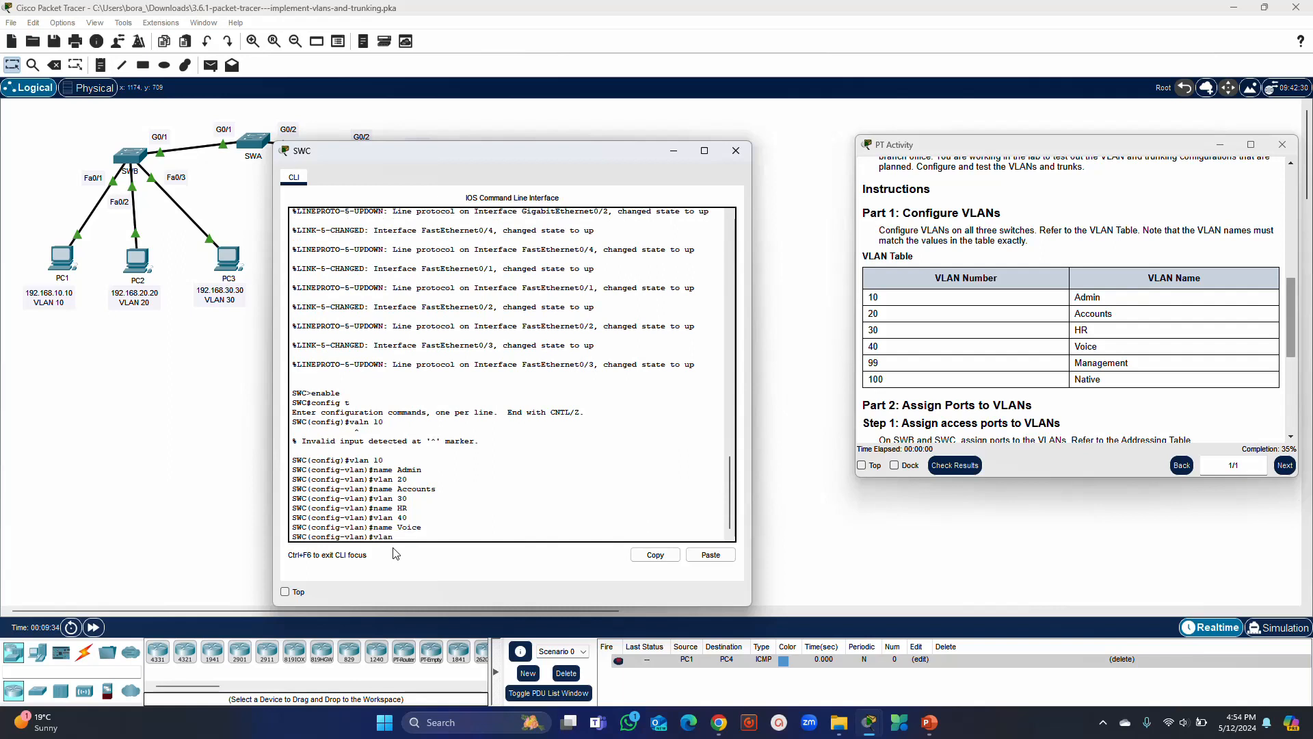
pyautogui.write('99')
pyautogui.press('Return')
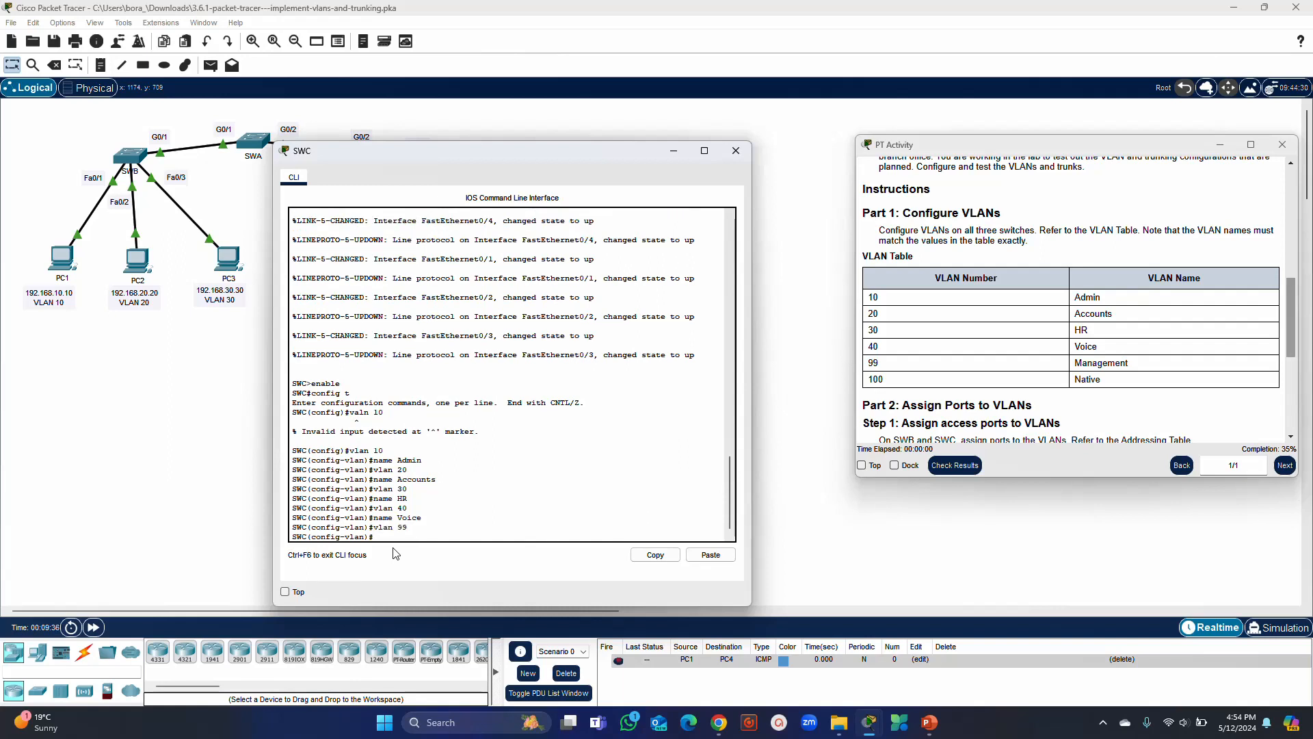
pyautogui.write('name Management')
pyautogui.press('Return')
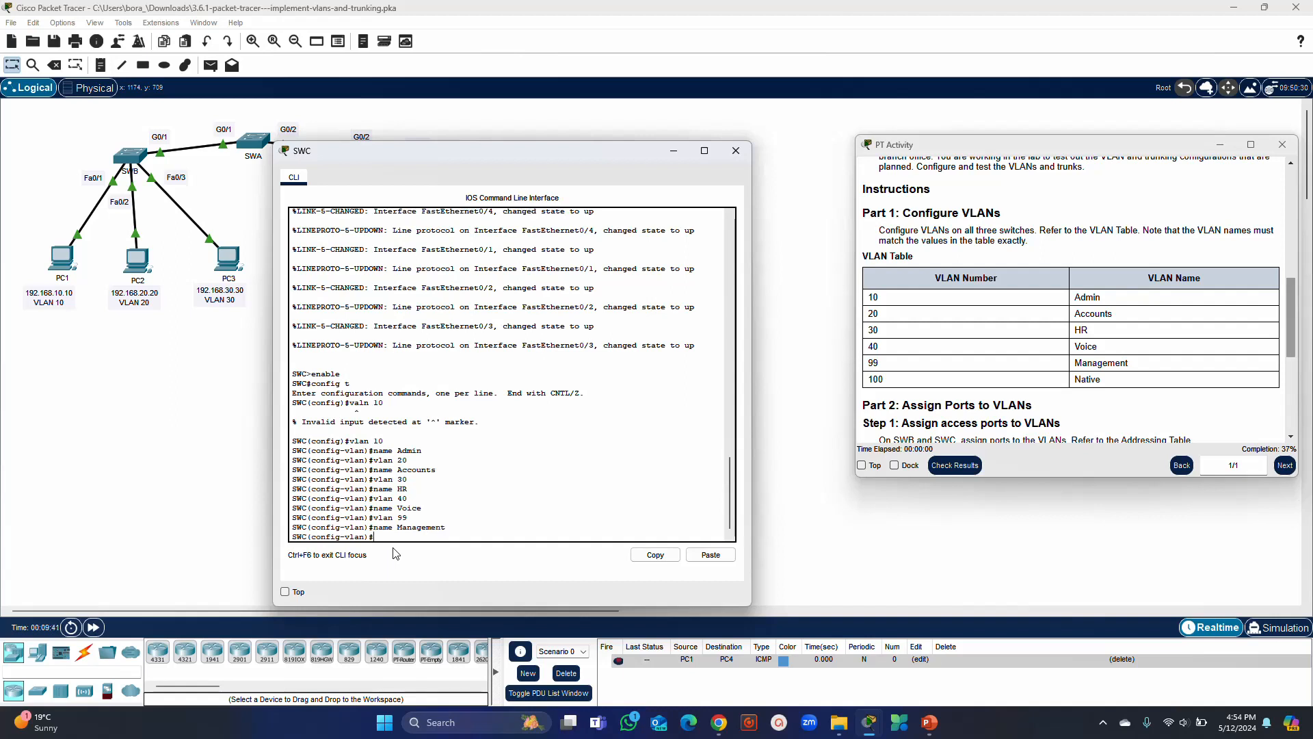
# Create VLAN 100 on SWC, name it Native, and return to privileged EXEC mode.
pyautogui.write('vlan 100')
pyautogui.press('Return')
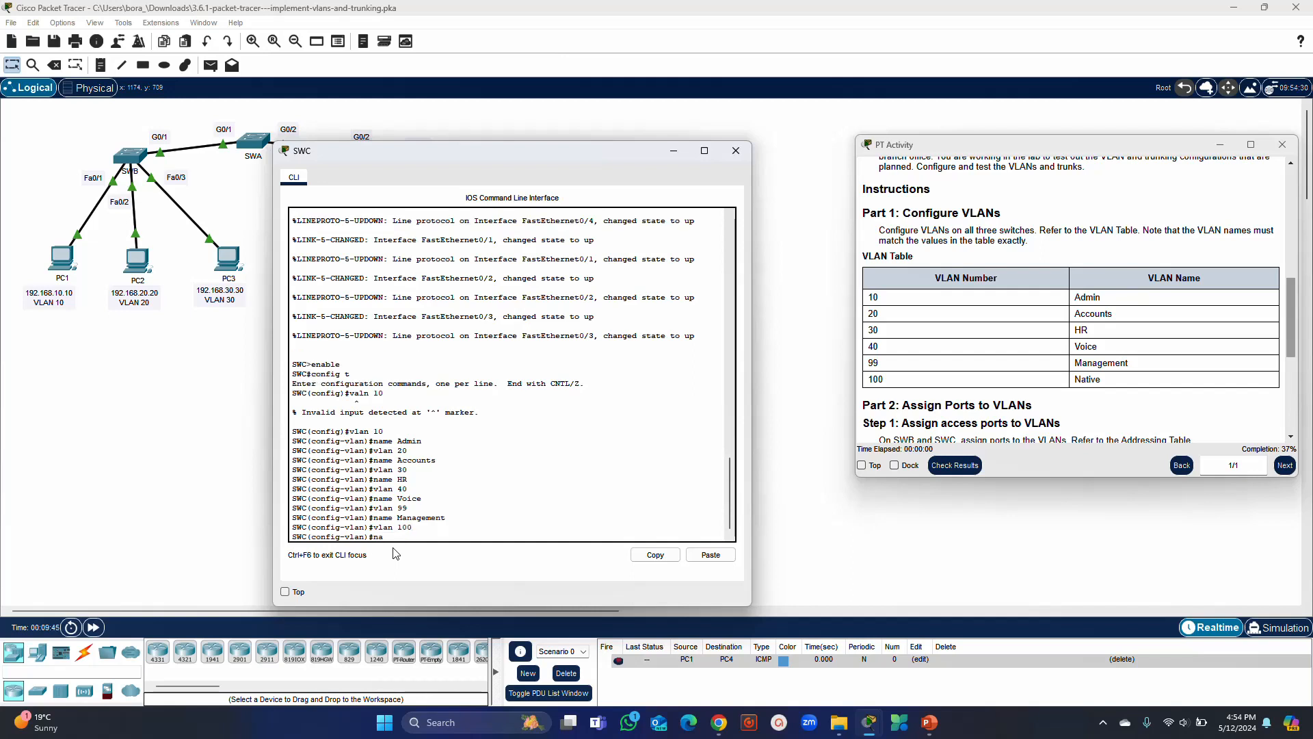
pyautogui.press('BackSpace')
pyautogui.press('BackSpace')
pyautogui.press('BackSpace')
pyautogui.press('BackSpace')
pyautogui.write('name Native')
pyautogui.press('Return')
pyautogui.write('end')
pyautogui.press('Return')
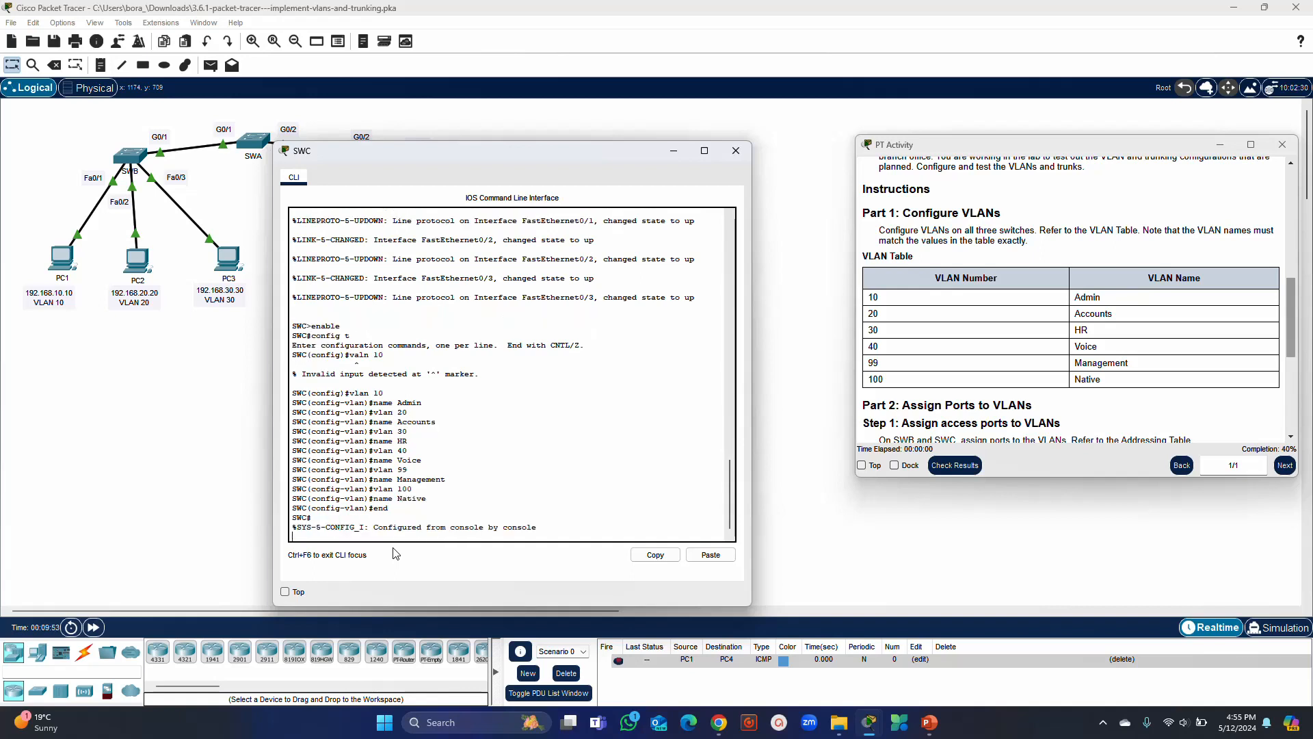
# Display the brief VLAN summary on SWC to check the configured VLANs.
pyautogui.press('Return')
pyautogui.write('show vlan')
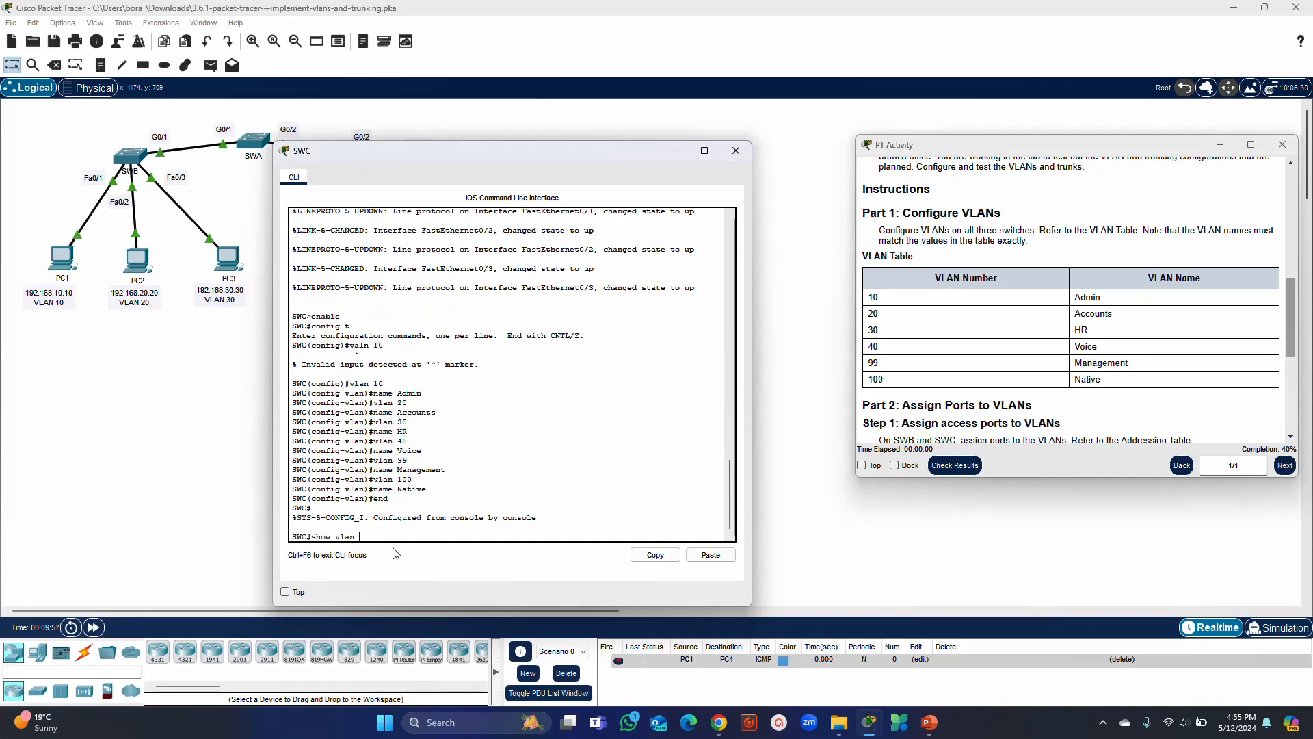
pyautogui.write(' brief')
pyautogui.press('Return')
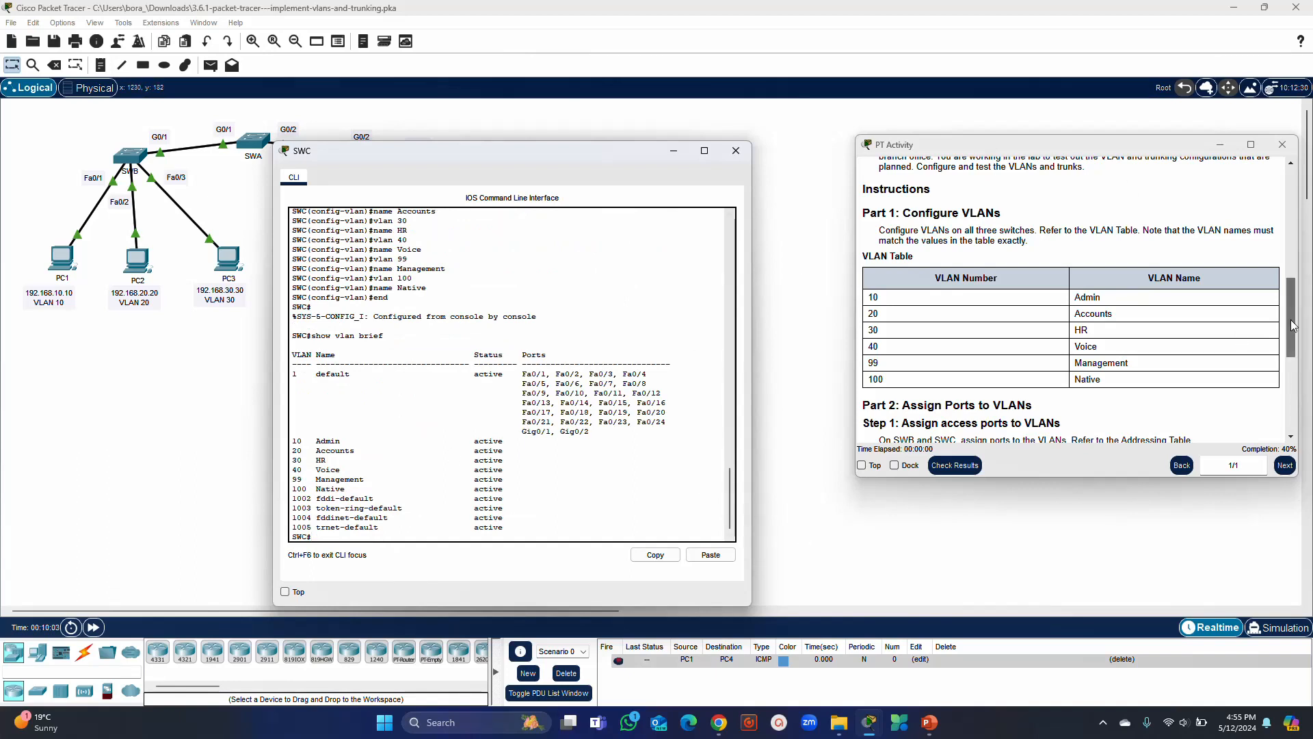
# Bring up SWB's command line alongside the Addressing Table in the activity instructions.
pyautogui.moveTo(1295, 326); pyautogui.dragTo(1280, 191)
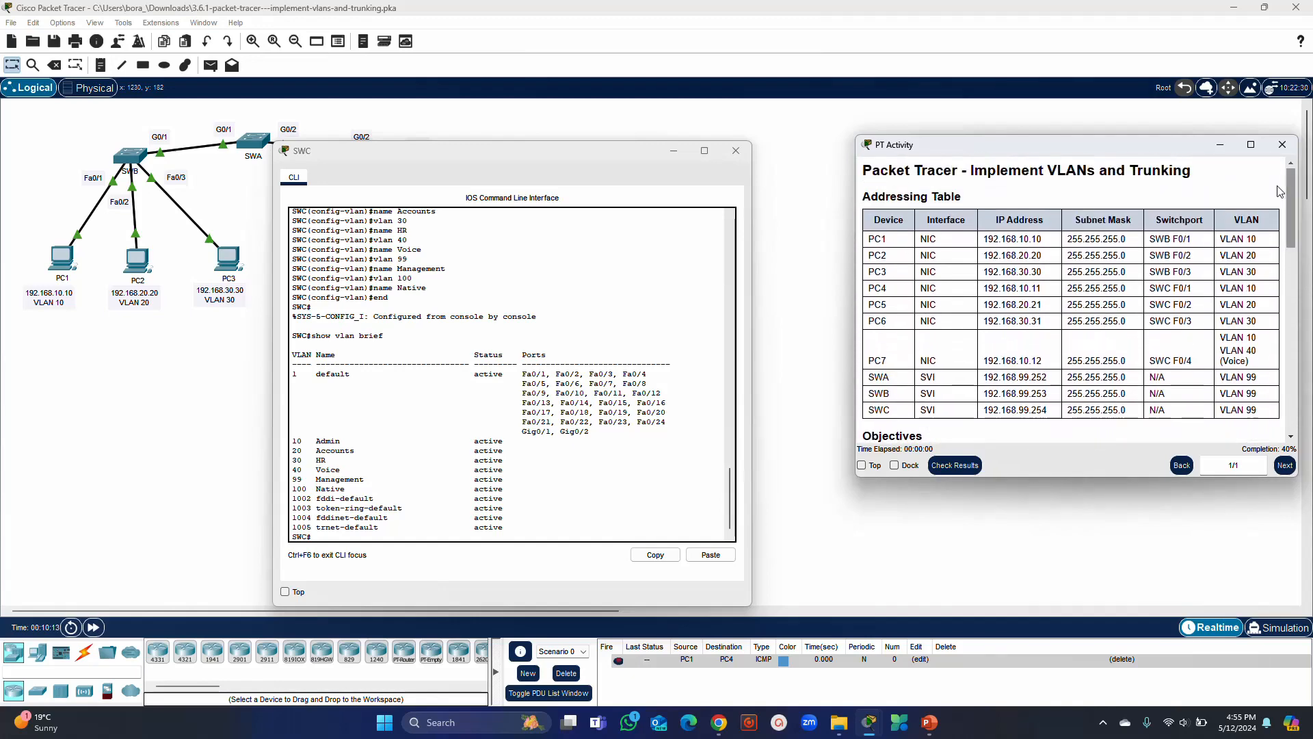
pyautogui.click(674, 151)
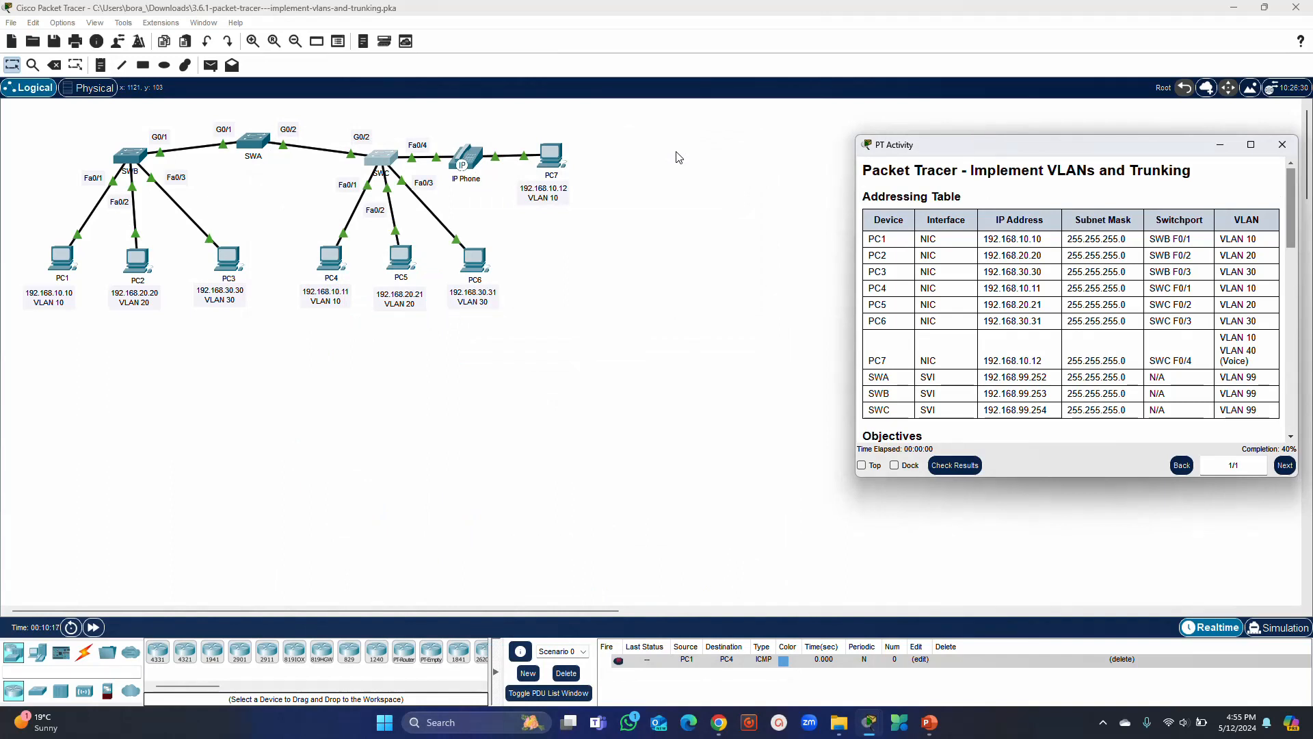
pyautogui.click(130, 167)
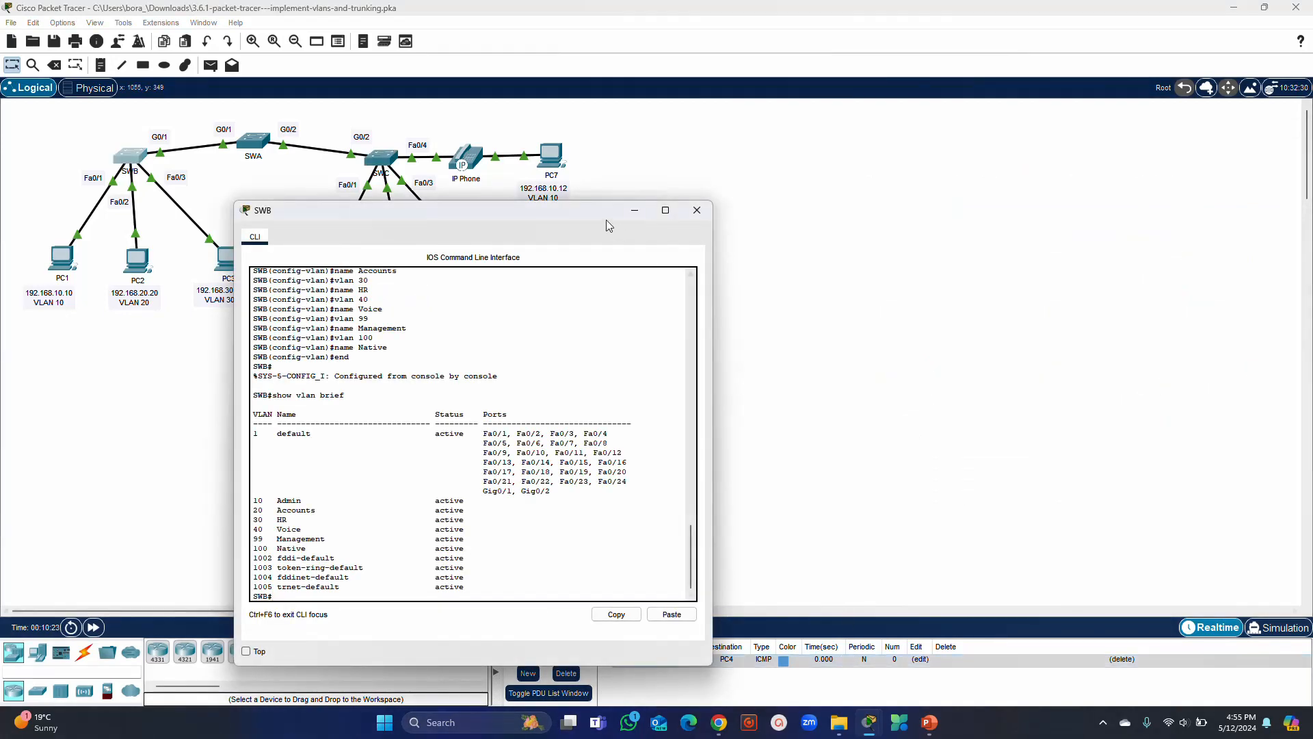
pyautogui.moveTo(595, 211); pyautogui.dragTo(535, 129)
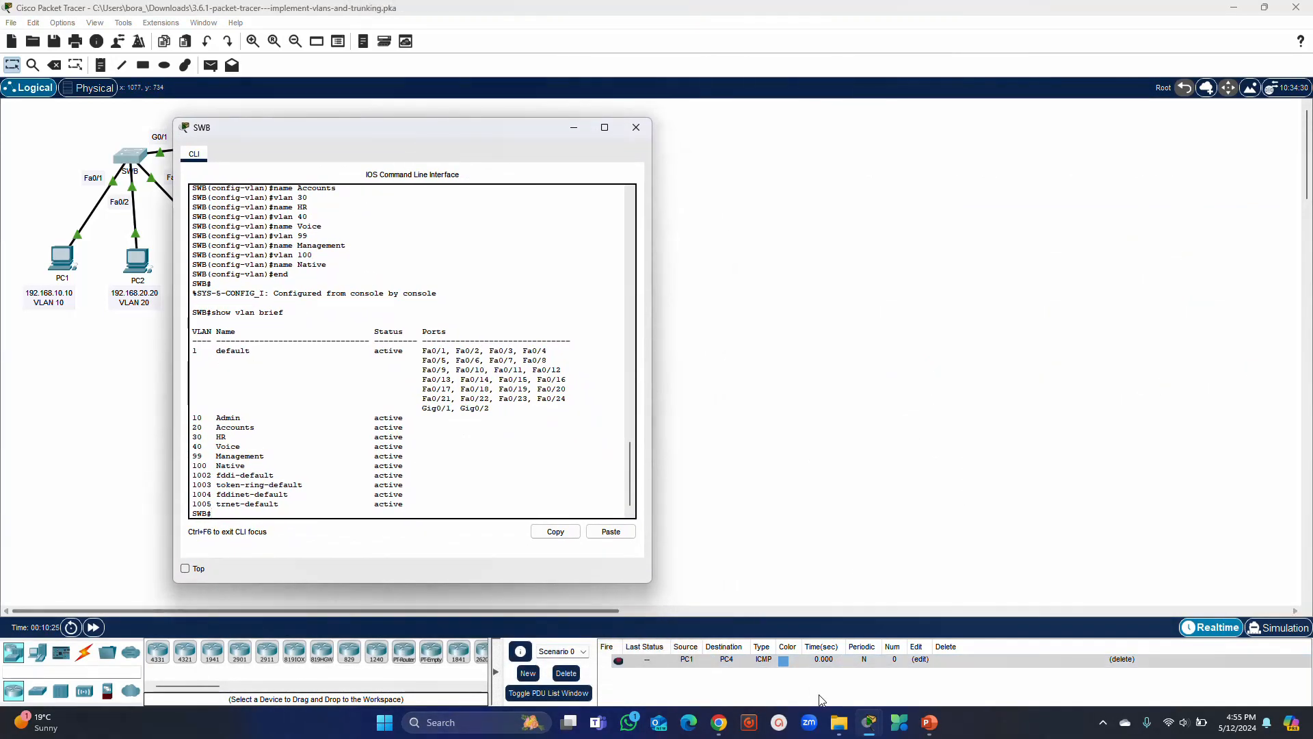
pyautogui.moveTo(869, 722)
pyautogui.click(813, 643)
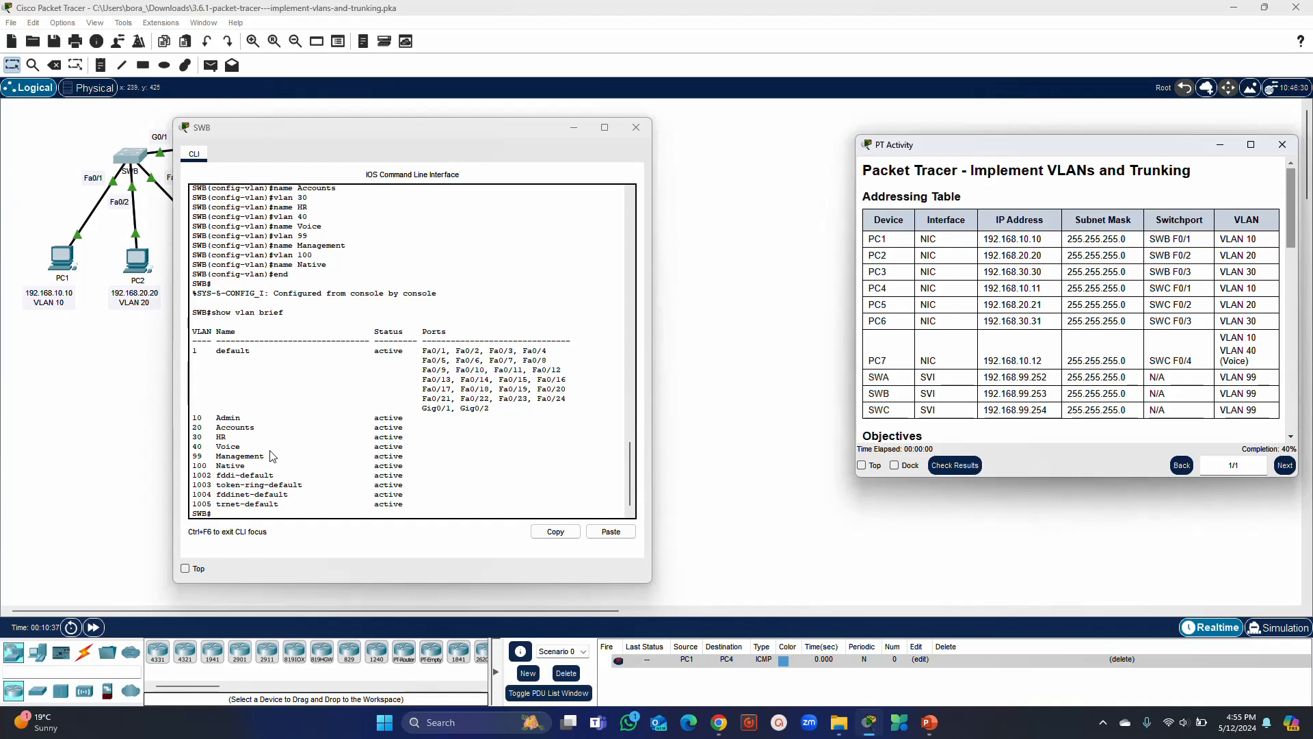
pyautogui.click(228, 517)
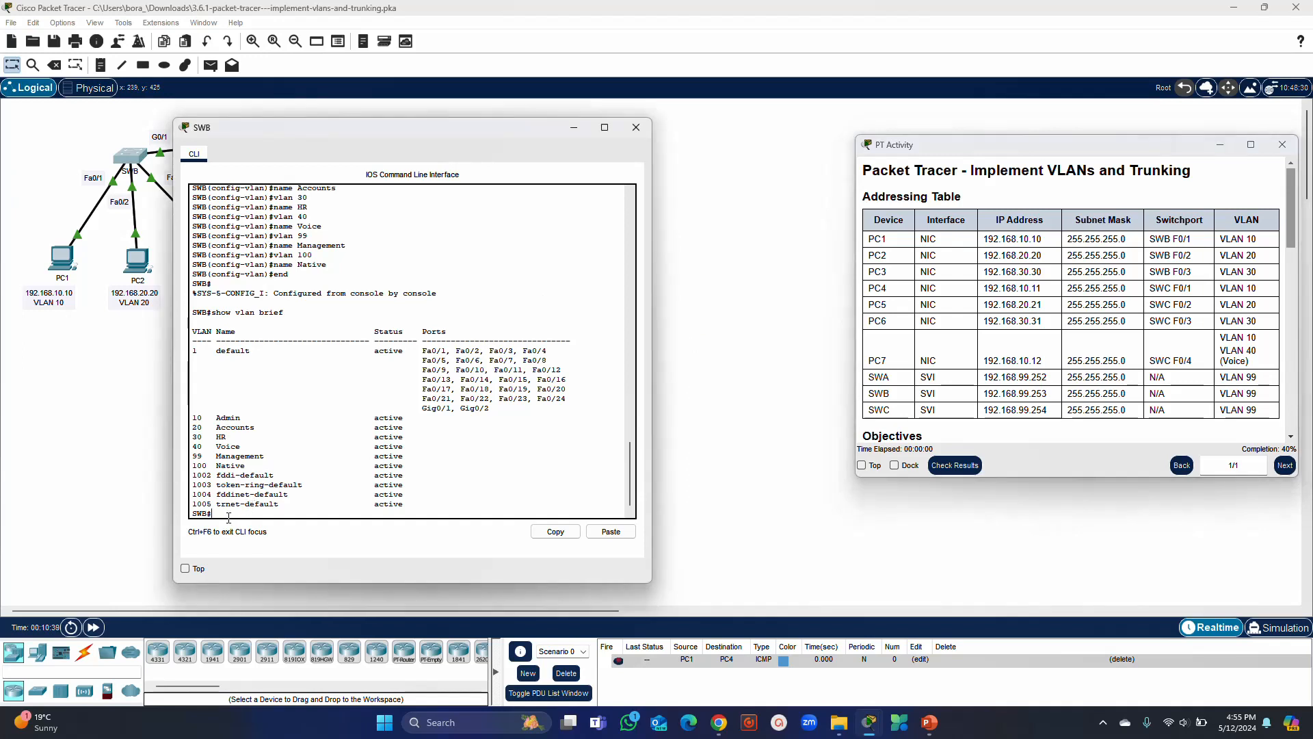
# Enter global configuration on SWB and set interface f0/1 to switchport mode access.
pyautogui.write('config t')
pyautogui.press('Return')
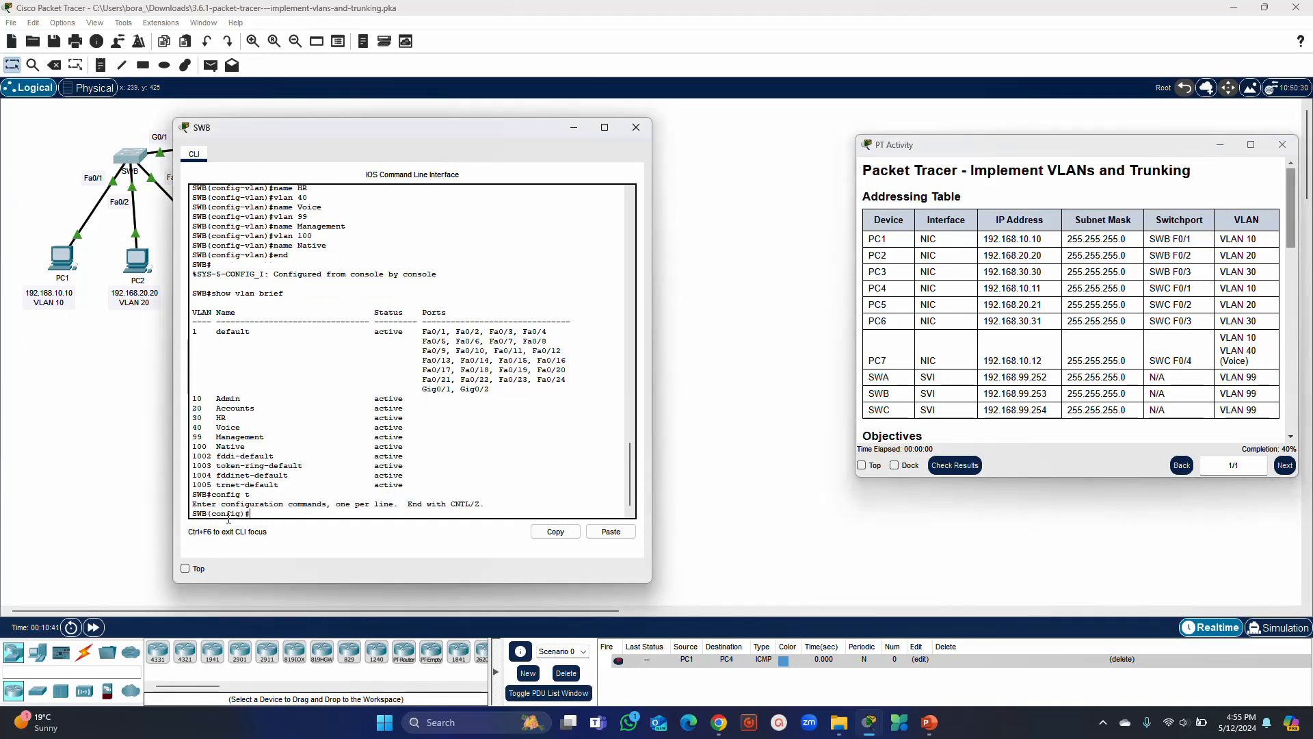
pyautogui.write('int f0/1')
pyautogui.press('Return')
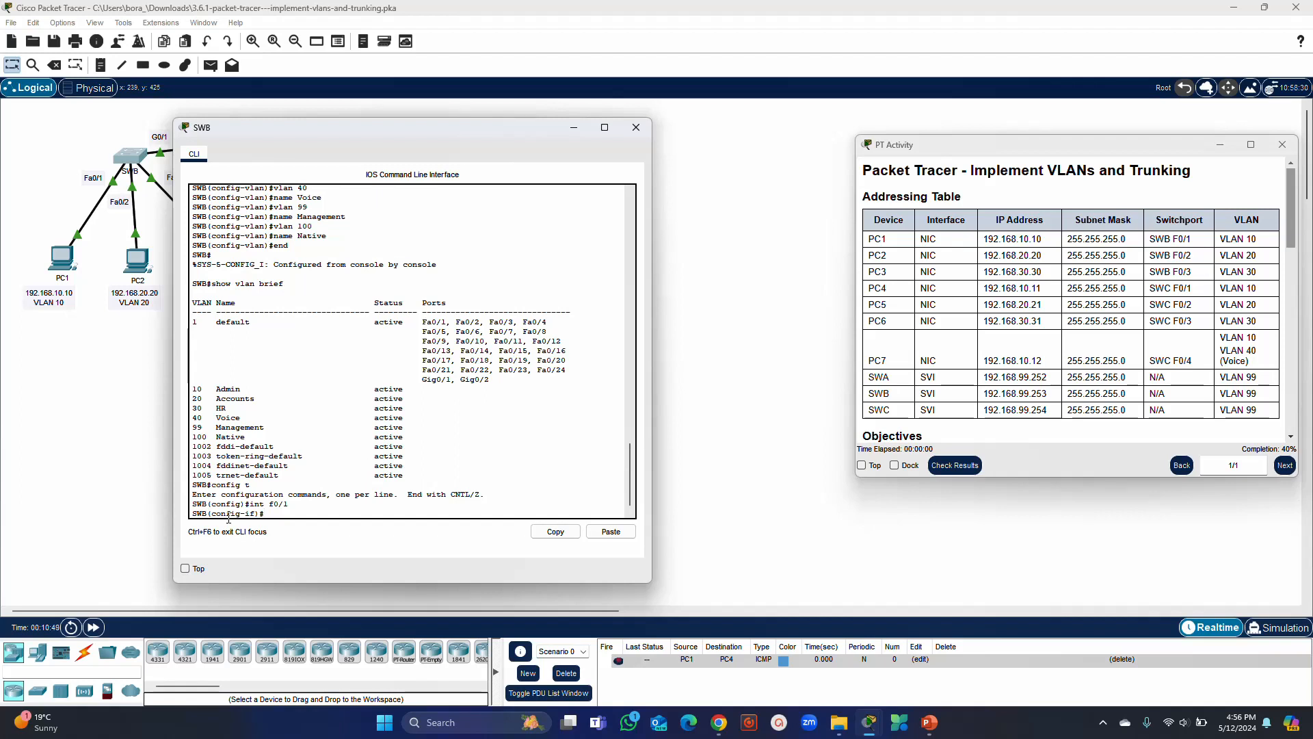
pyautogui.write('switch')
pyautogui.press('Tab')
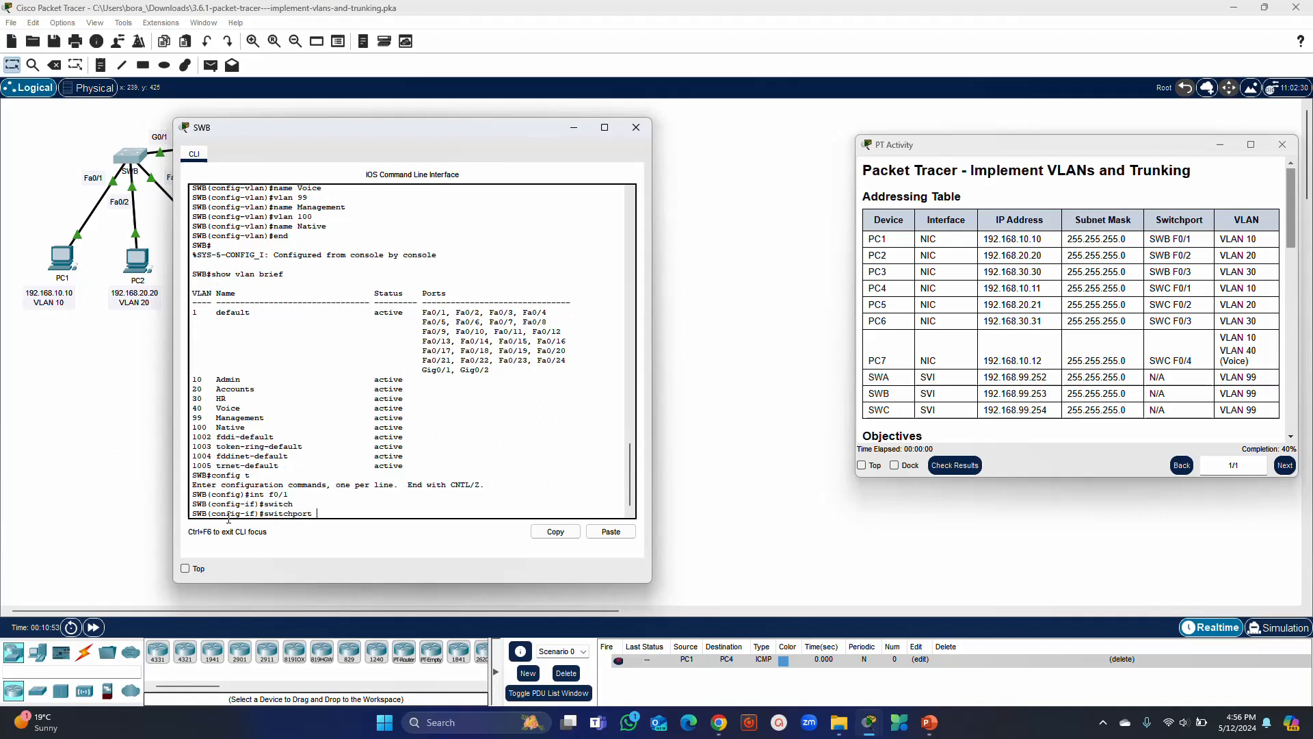
pyautogui.write('mode ')
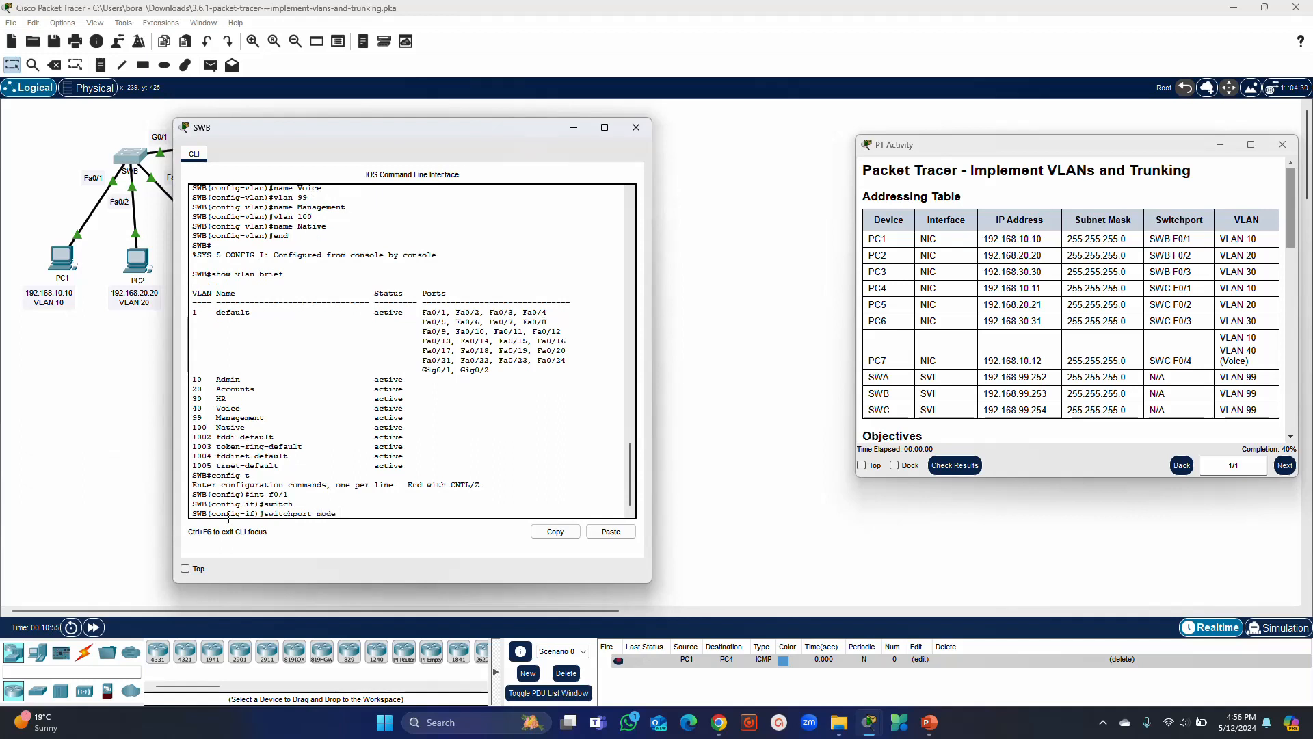
pyautogui.write('access')
pyautogui.press('Return')
# Assign SWB's interface f0/1 to access VLAN 10 and exit its interface configuration.
pyautogui.press('Up')
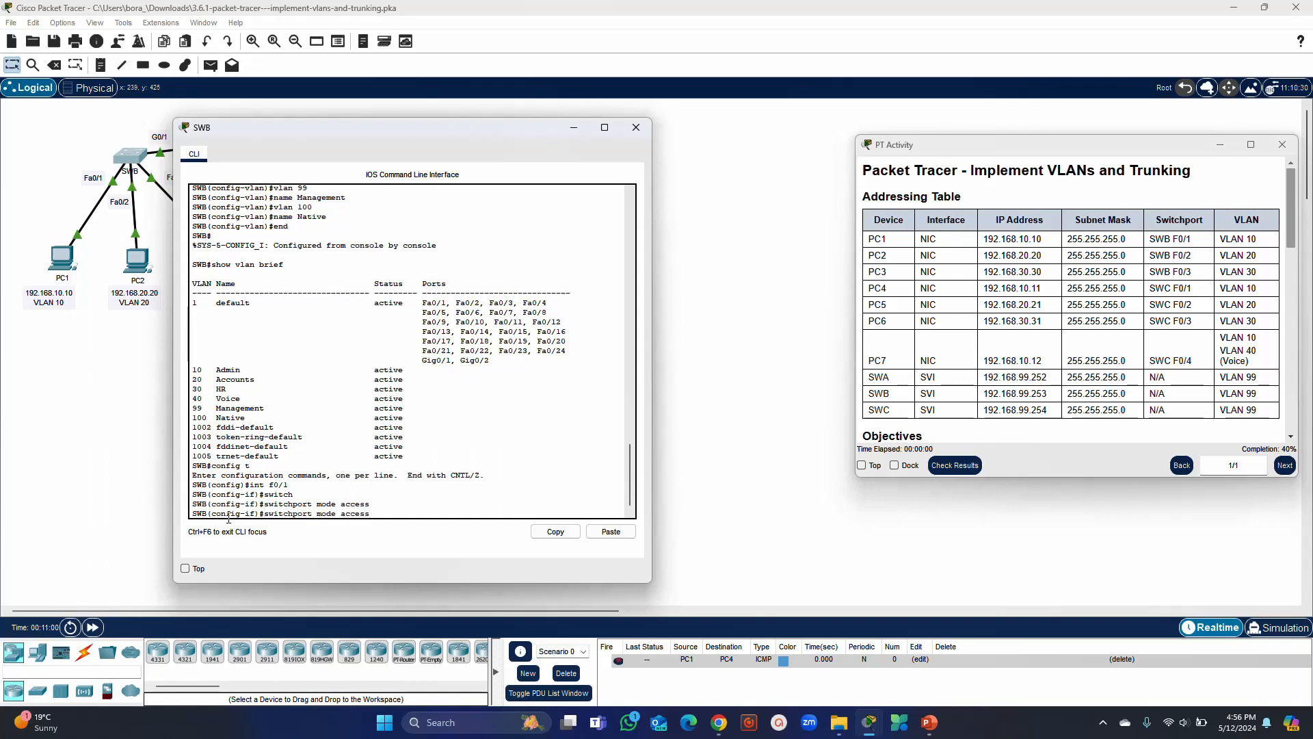
pyautogui.press('Left')
pyautogui.press('Left')
pyautogui.press('Left')
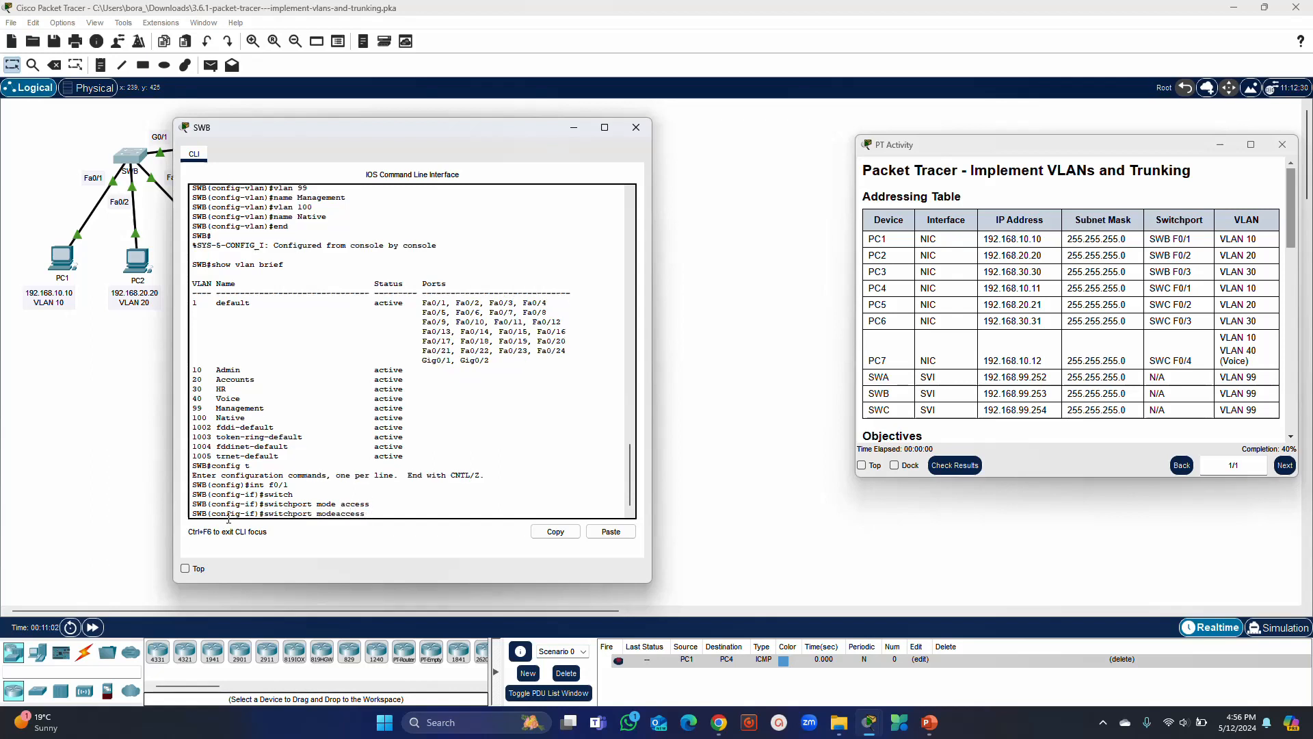
pyautogui.press('BackSpace')
pyautogui.press('BackSpace')
pyautogui.press('BackSpace')
pyautogui.press('BackSpace')
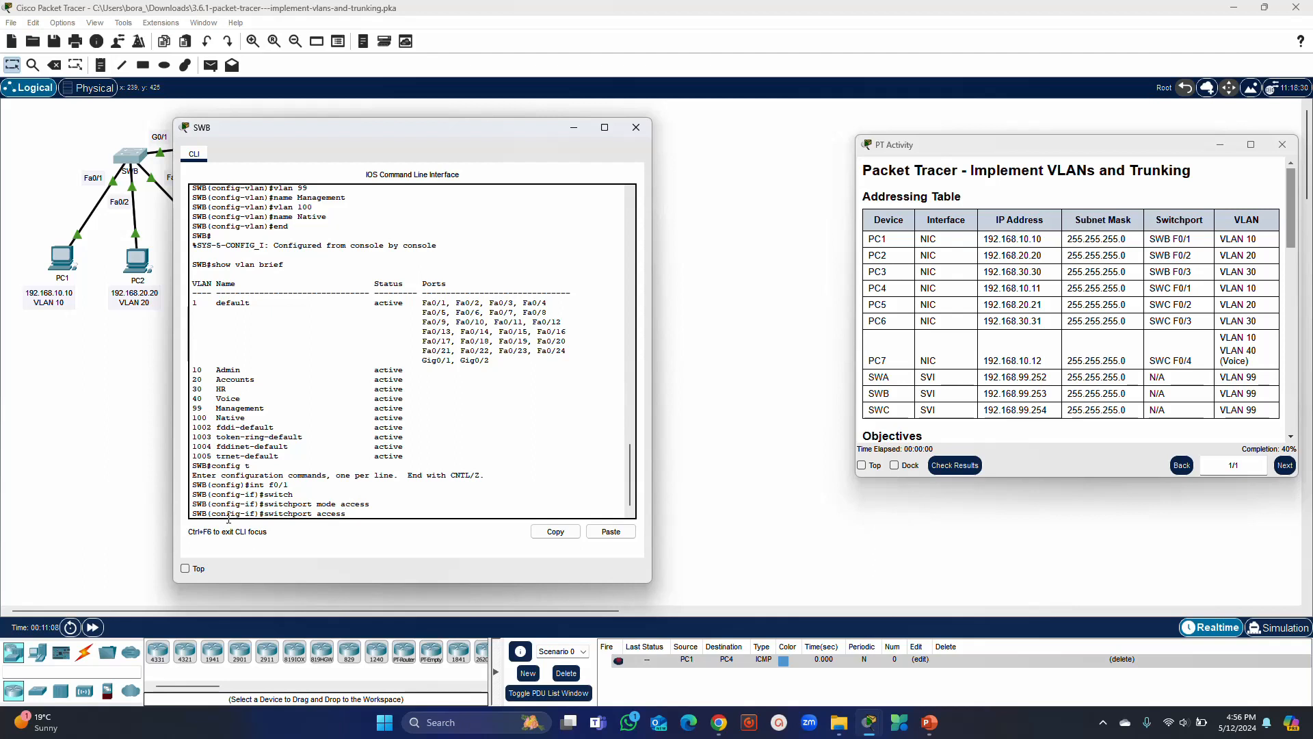
pyautogui.write('vla')
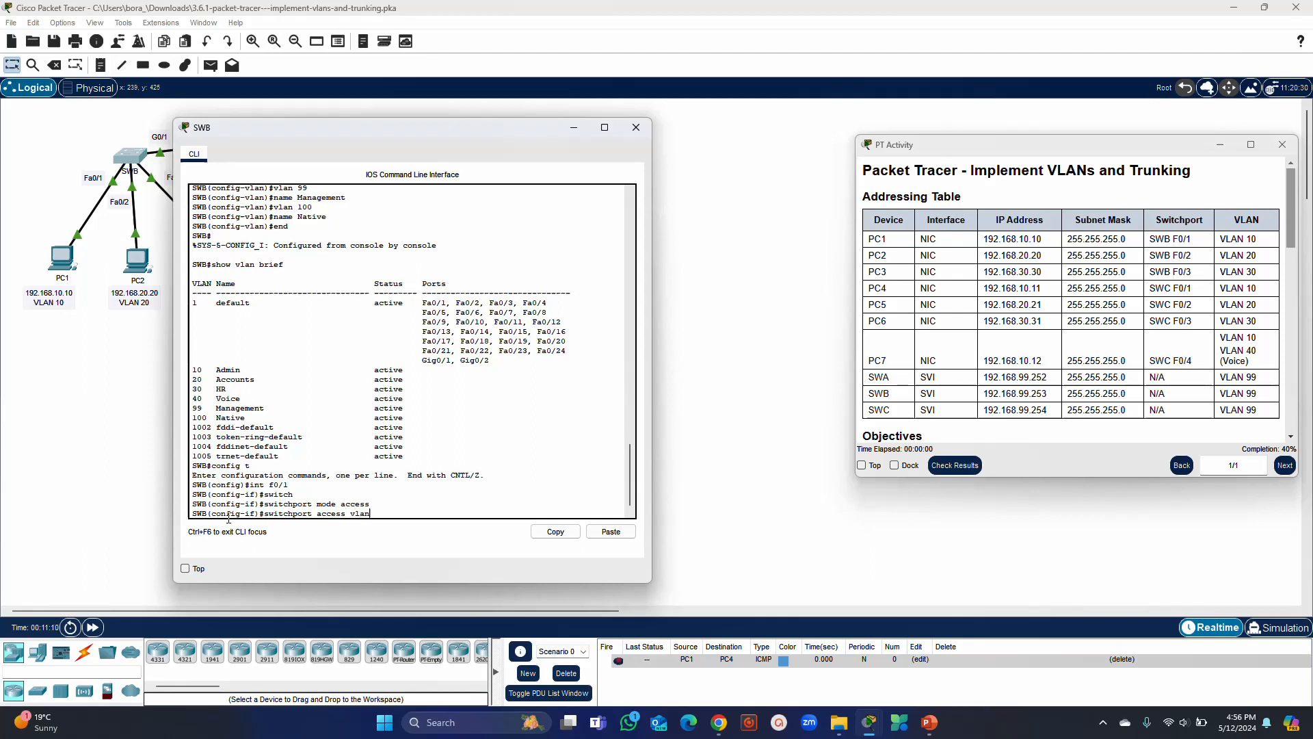
pyautogui.write('n ')
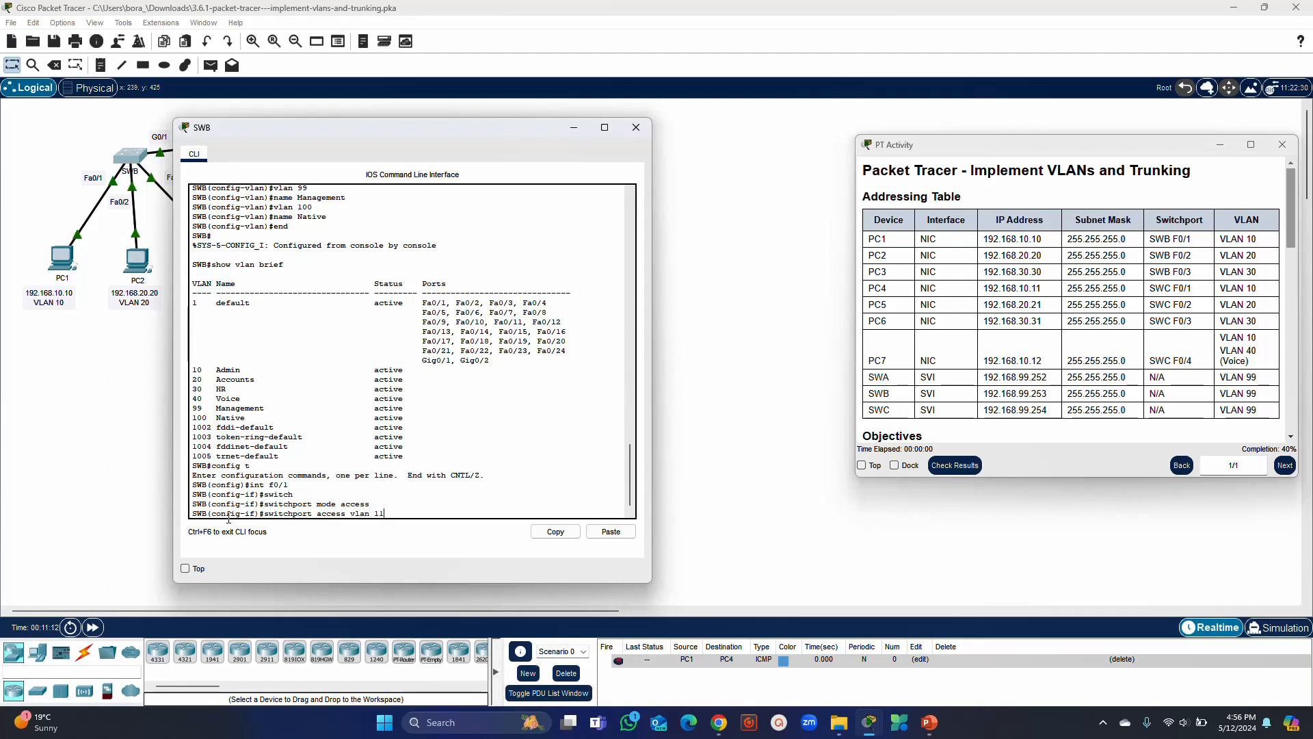
pyautogui.write('10')
pyautogui.press('Return')
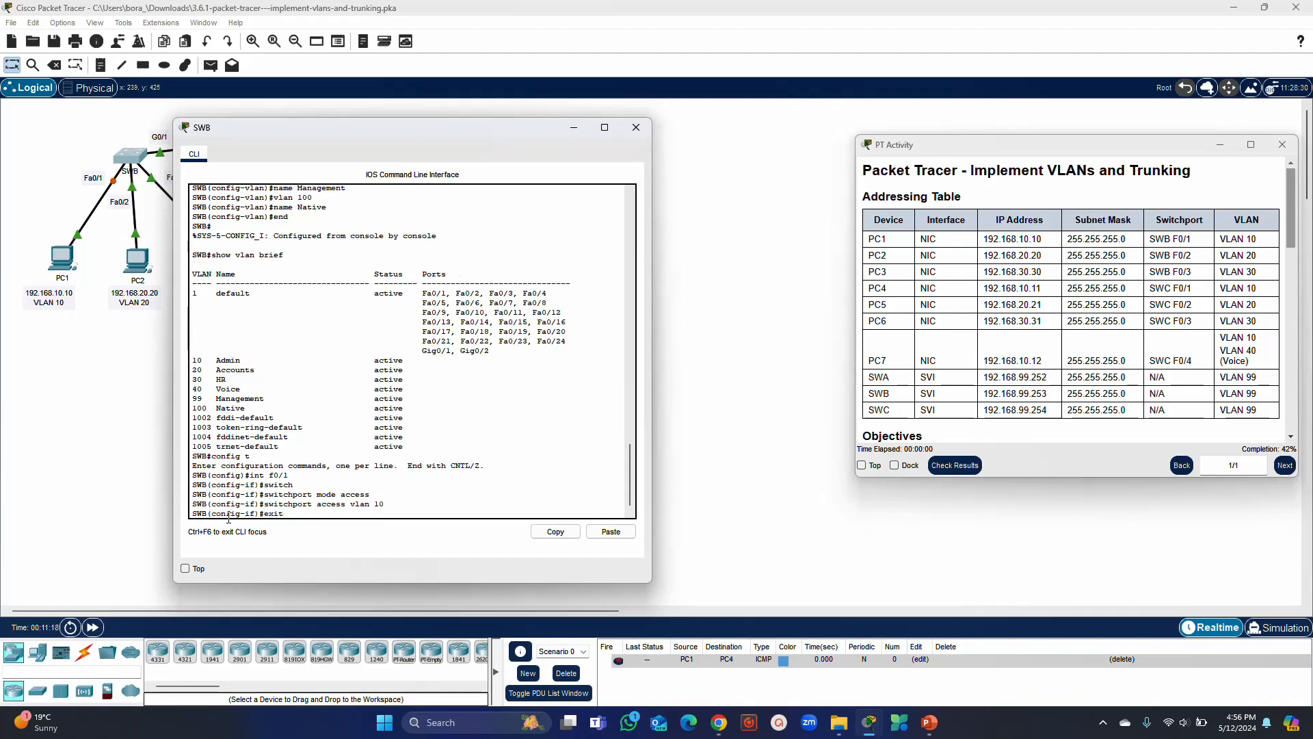
pyautogui.press('Return')
# Enter interface f0/2 on SWB and set it to switchport mode access.
pyautogui.write('switchport mode access')
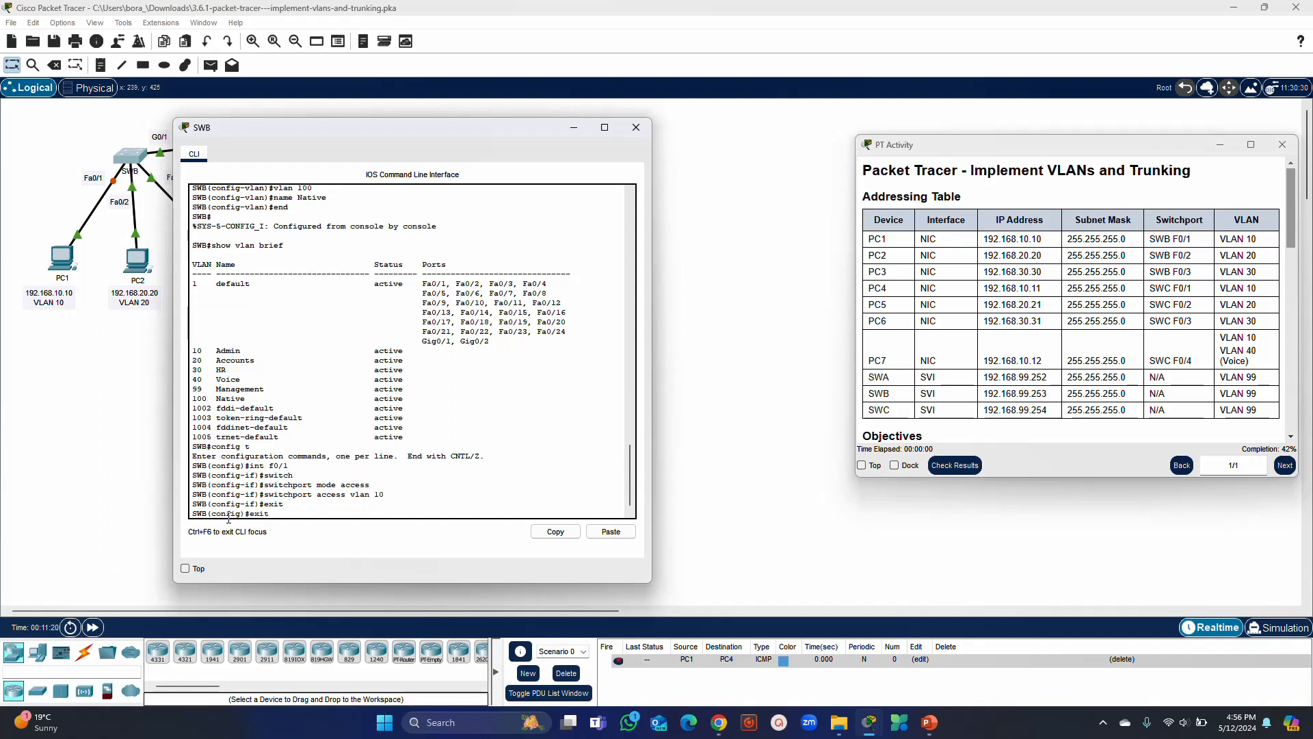
pyautogui.press('Up')
pyautogui.press('BackSpace')
pyautogui.press('Return')
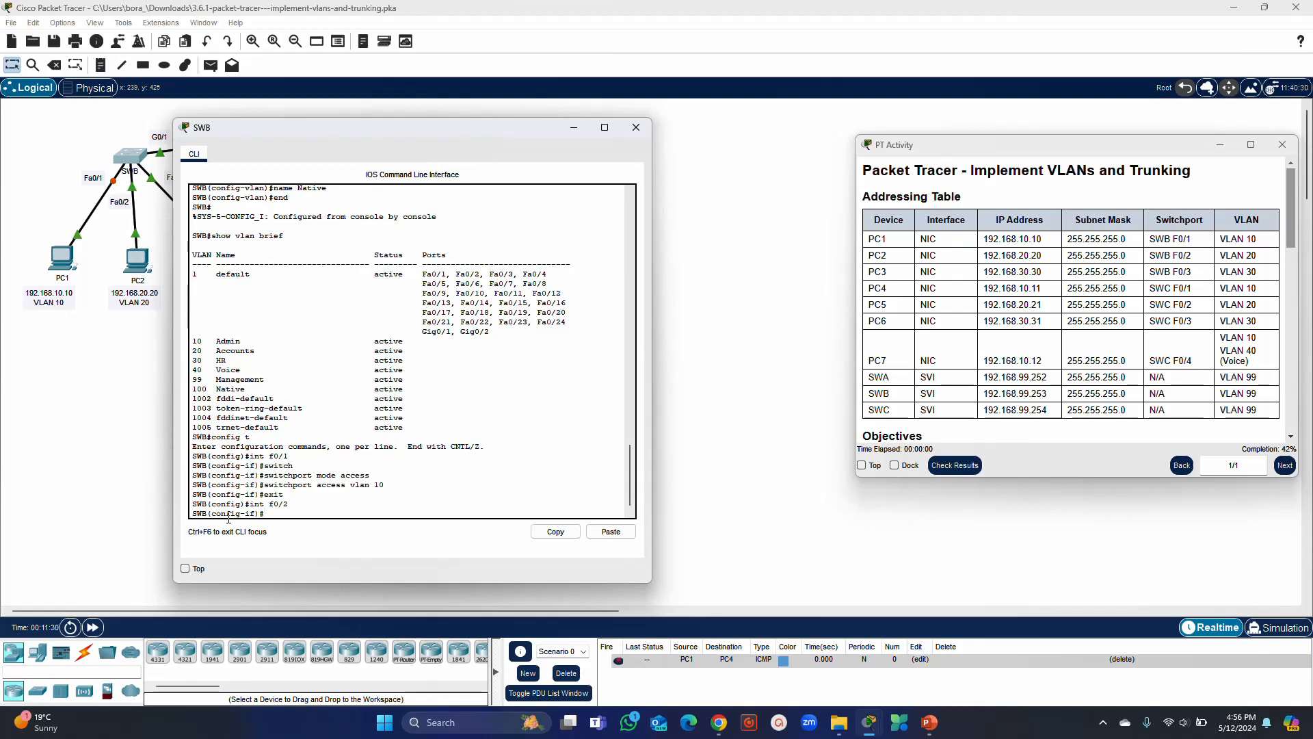
pyautogui.press('Up')
pyautogui.press('Up')
pyautogui.press('Up')
pyautogui.press('Up')
pyautogui.press('Return')
# Assign SWB's interface f0/2 to access VLAN 20.
pyautogui.press('Up')
pyautogui.press('Up')
pyautogui.press('Up')
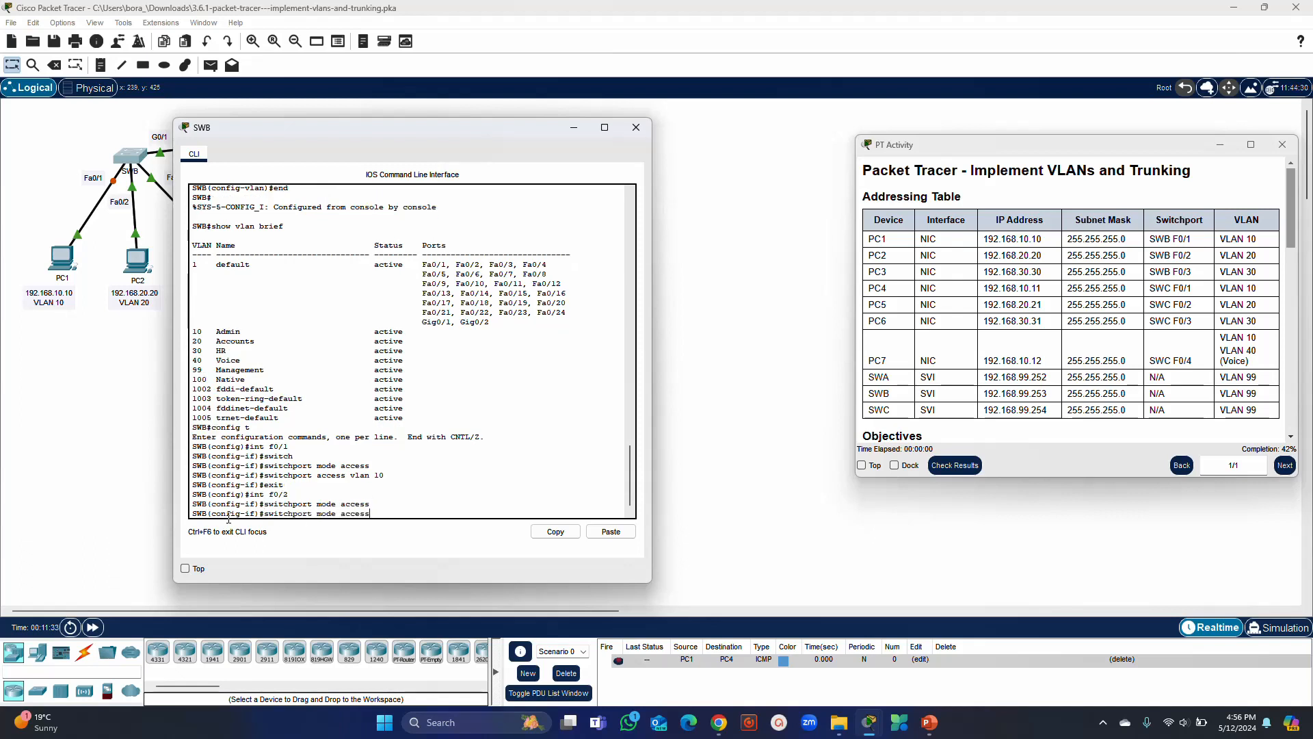
pyautogui.press('Up')
pyautogui.write('20')
pyautogui.press('Return')
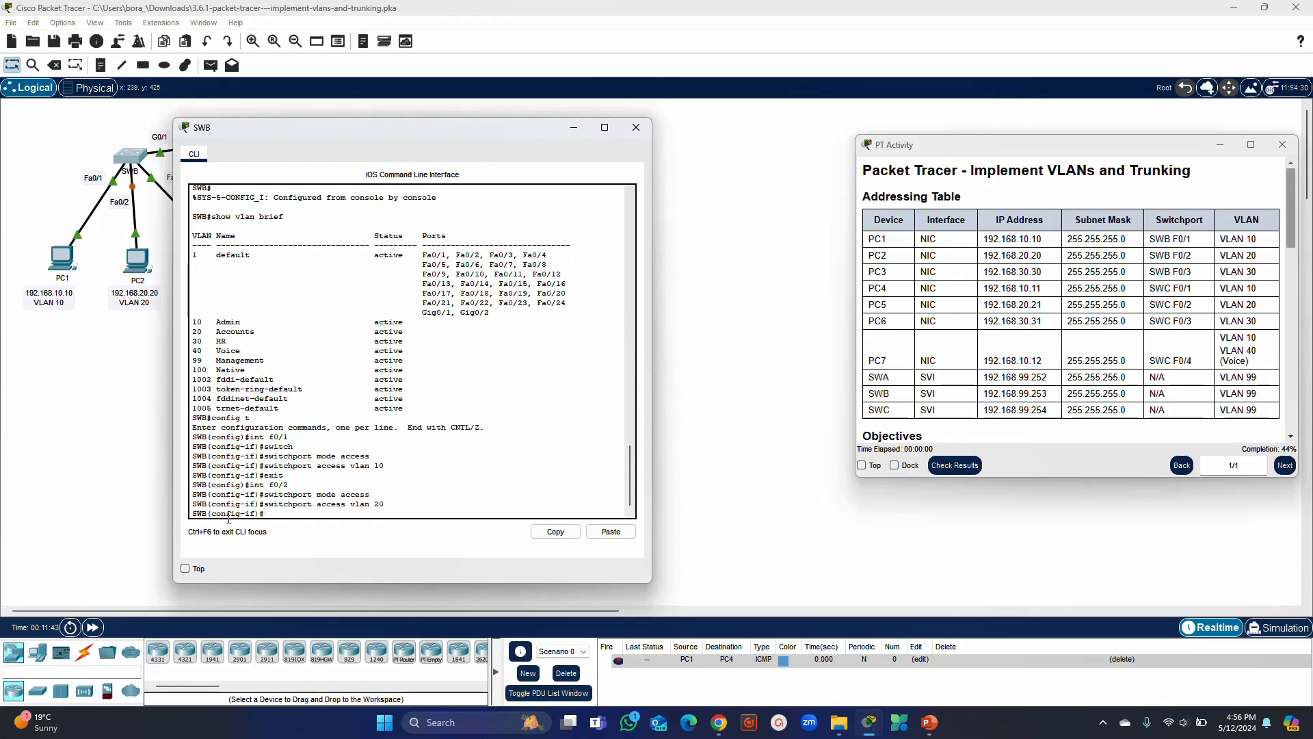
# Enter interface f0/3 on SWB and set it to switchport mode access.
pyautogui.press('Up')
pyautogui.press('Up')
pyautogui.press('Up')
pyautogui.write('3')
pyautogui.press('Return')
pyautogui.press('Up')
pyautogui.press('Up')
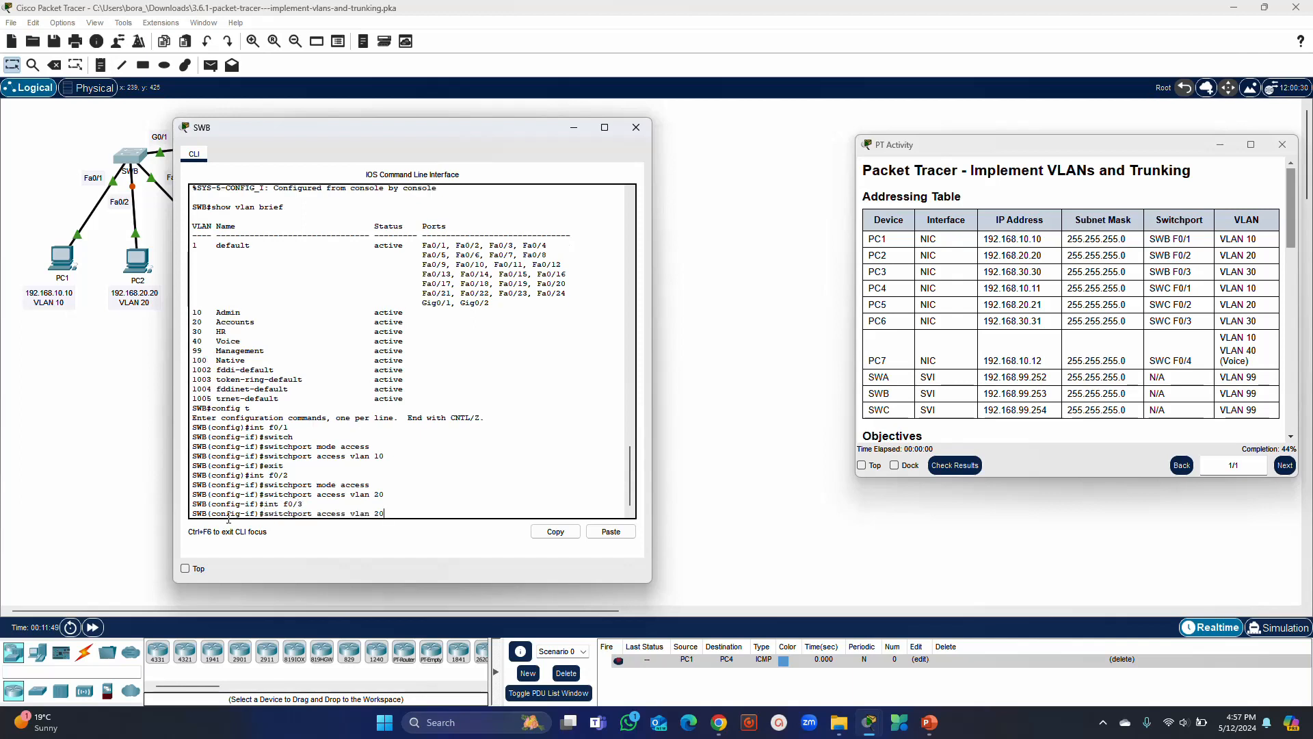
pyautogui.press('Up')
pyautogui.press('Return')
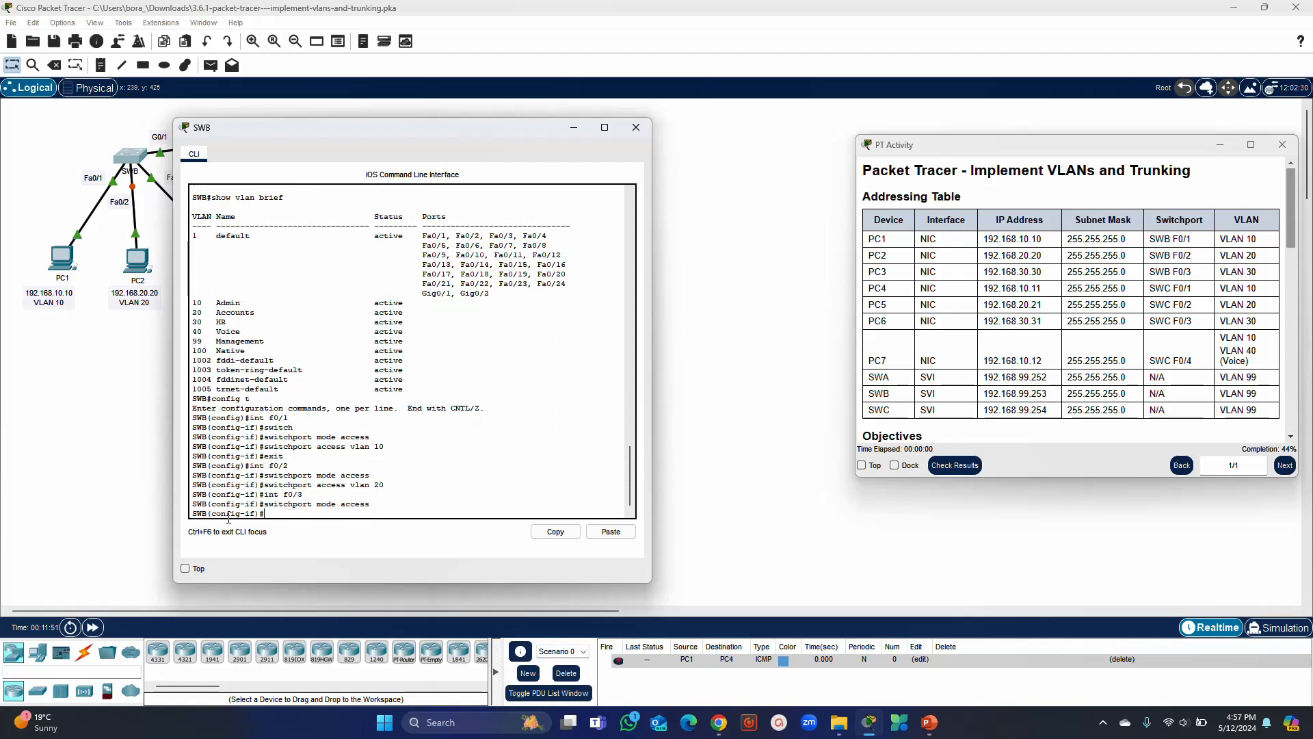
# Assign SWB's interface f0/3 to access VLAN 30 and return to privileged EXEC mode.
pyautogui.press('Up')
pyautogui.press('Up')
pyautogui.press('Up')
pyautogui.press('BackSpace')
pyautogui.press('Return')
pyautogui.write('e')
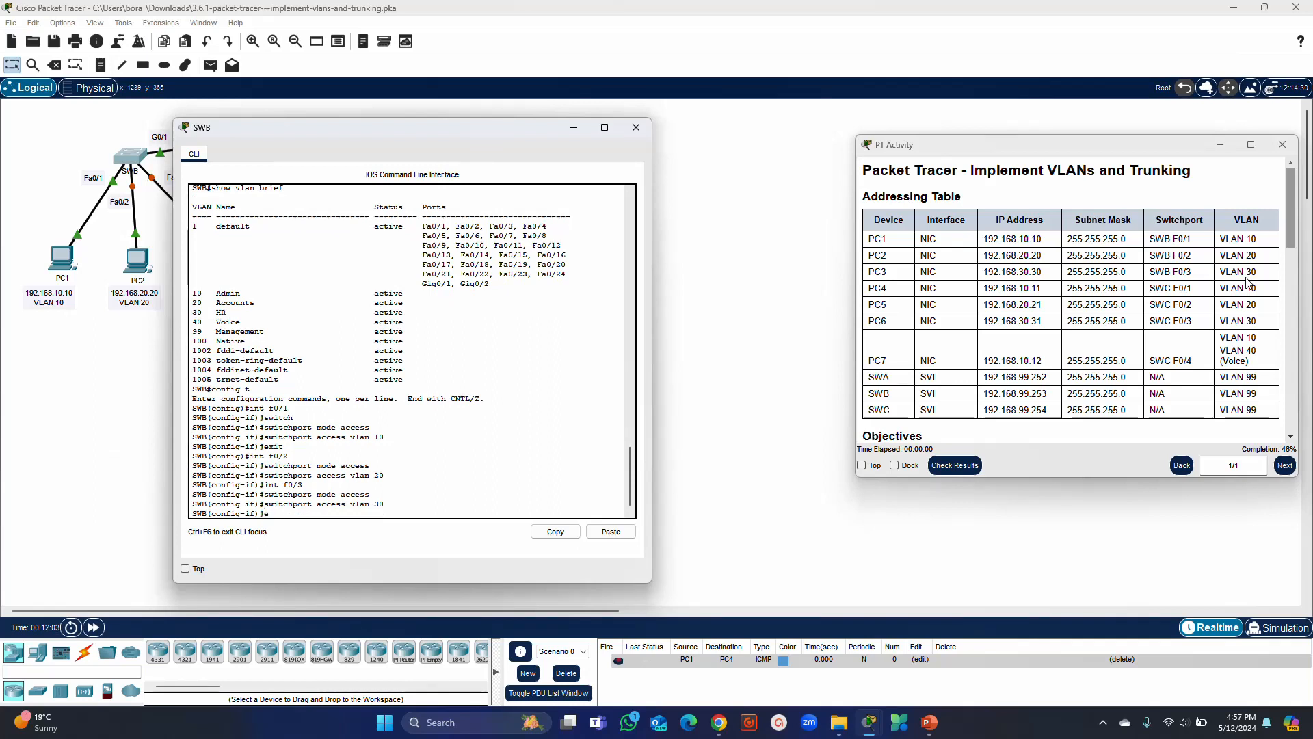
pyautogui.write('xnd')
pyautogui.press('Return')
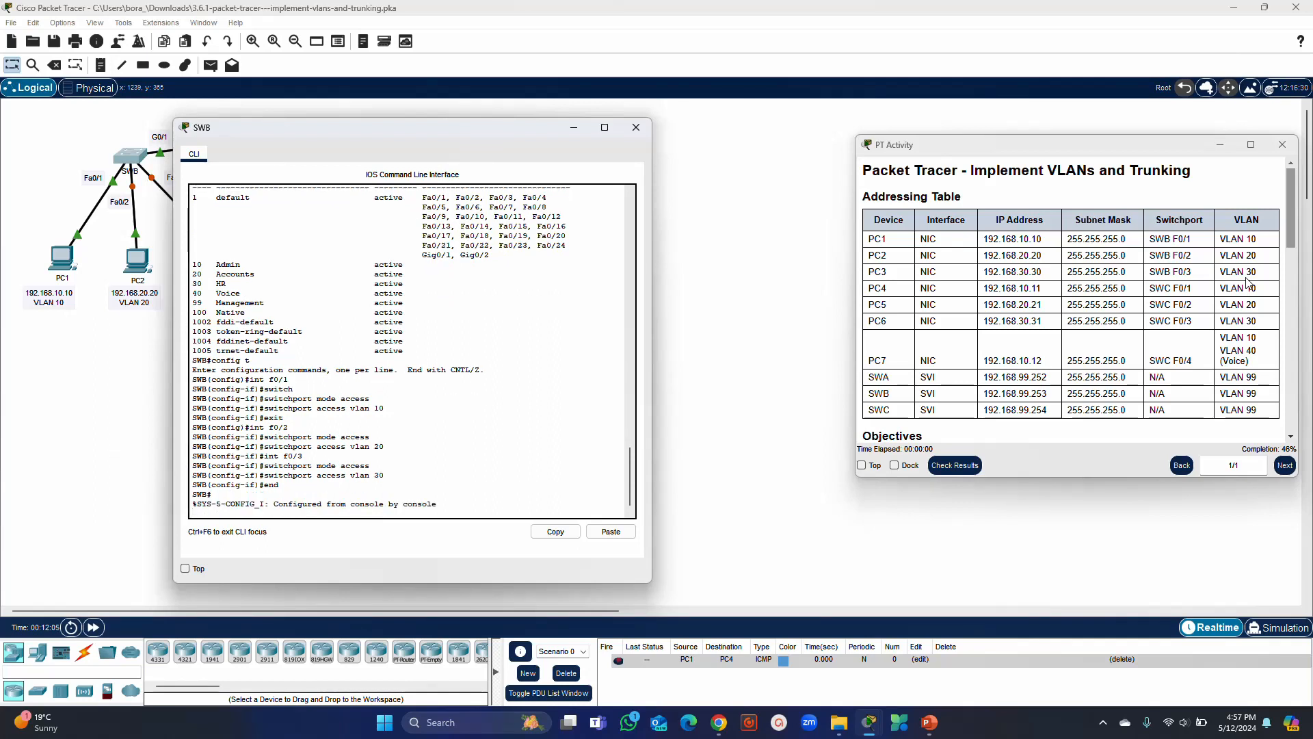
# Display the brief VLAN summary on SWB to check the port assignments.
pyautogui.press('Return')
pyautogui.write('show vlan brief')
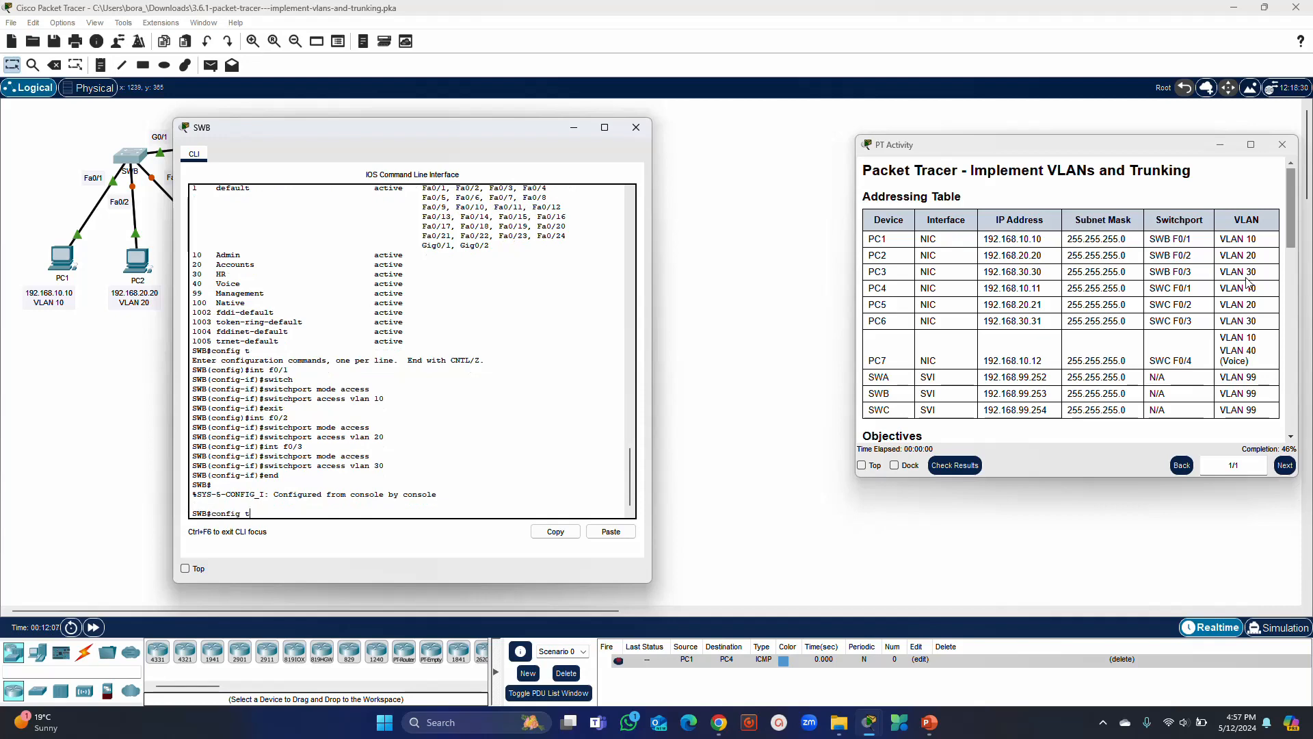
pyautogui.press('Return')
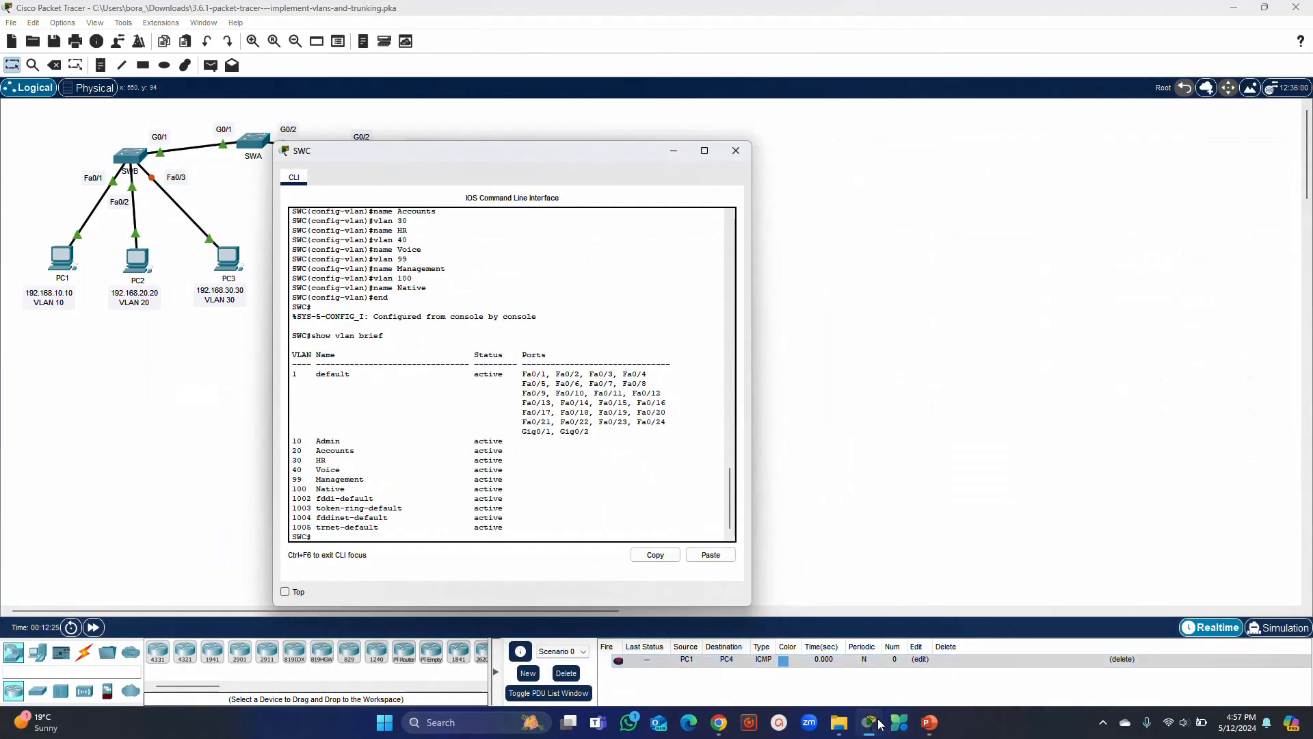
# Bring up the activity instructions with the Addressing Table alongside SWC's CLI.
pyautogui.moveTo(872, 723)
pyautogui.click(801, 641)
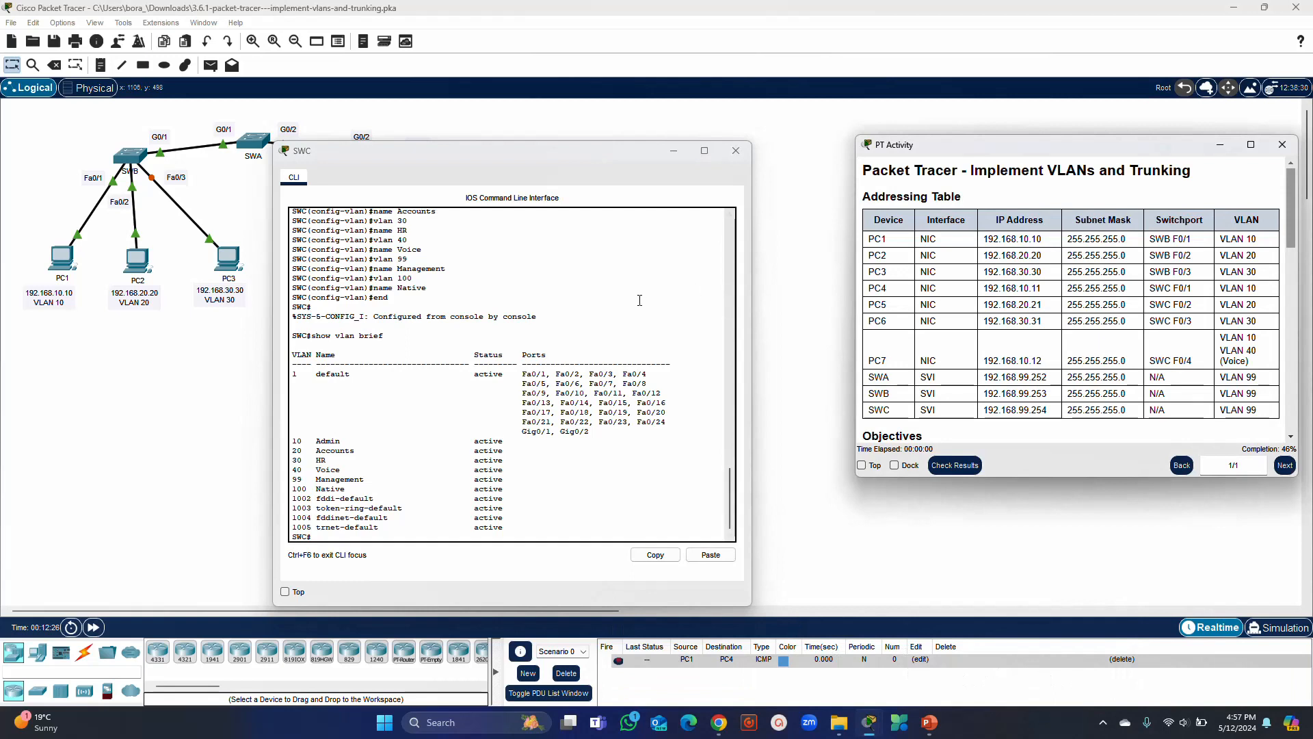
pyautogui.click(726, 479)
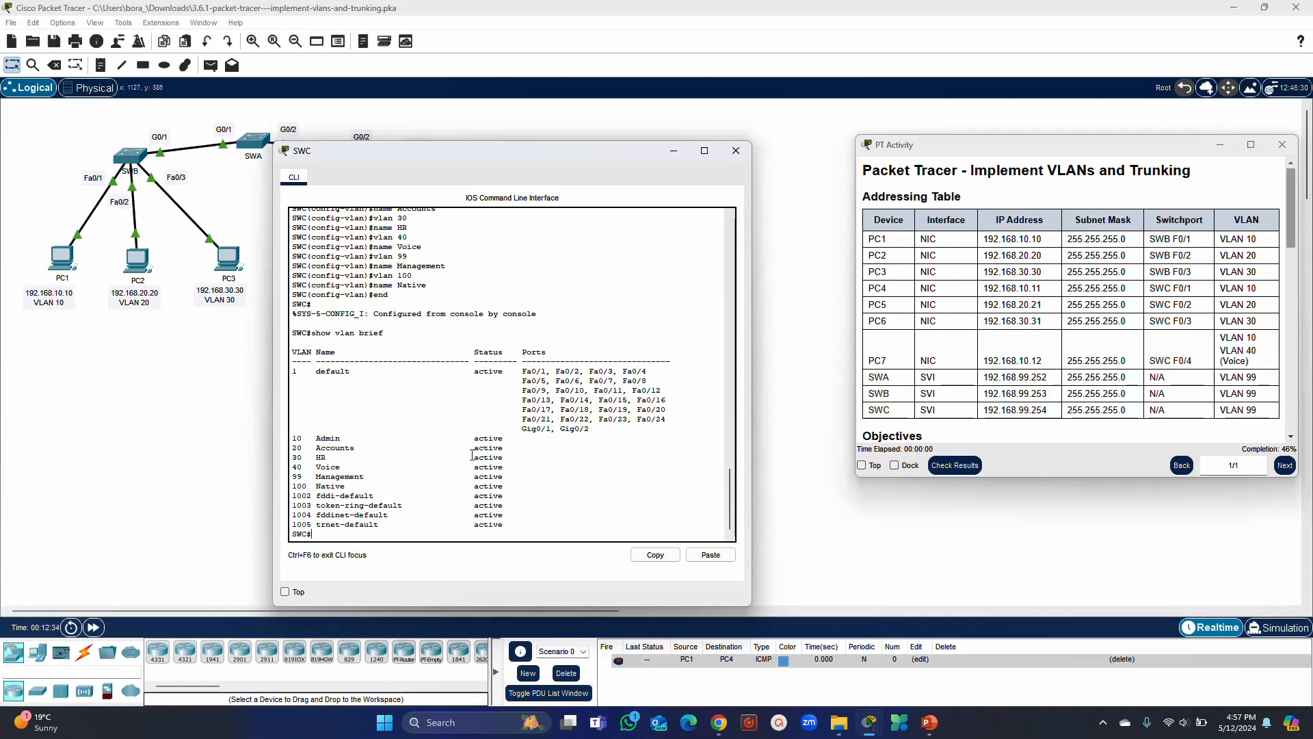
# Enter global configuration mode on SWC and set interface fa0/1 to switchport mode access.
pyautogui.press('Up')
pyautogui.press('Up')
pyautogui.press('Return')
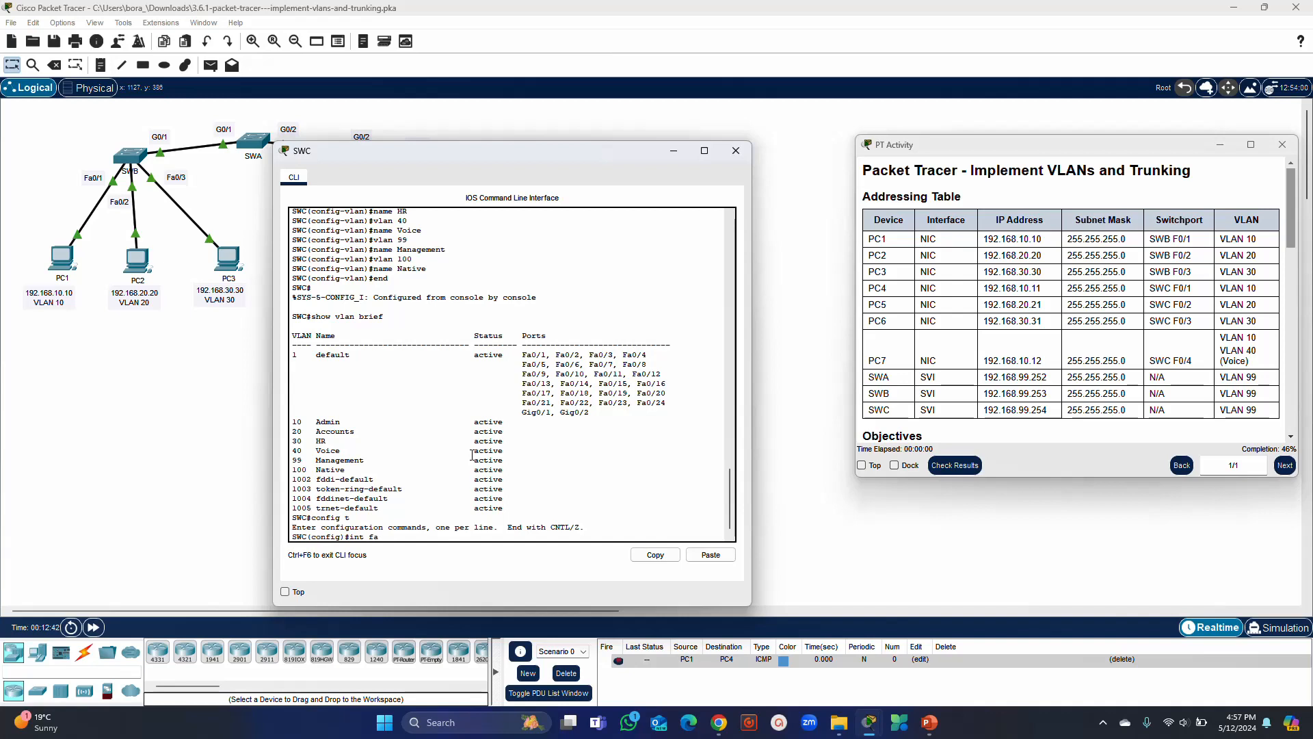
pyautogui.write('int fa0/1')
pyautogui.press('Return')
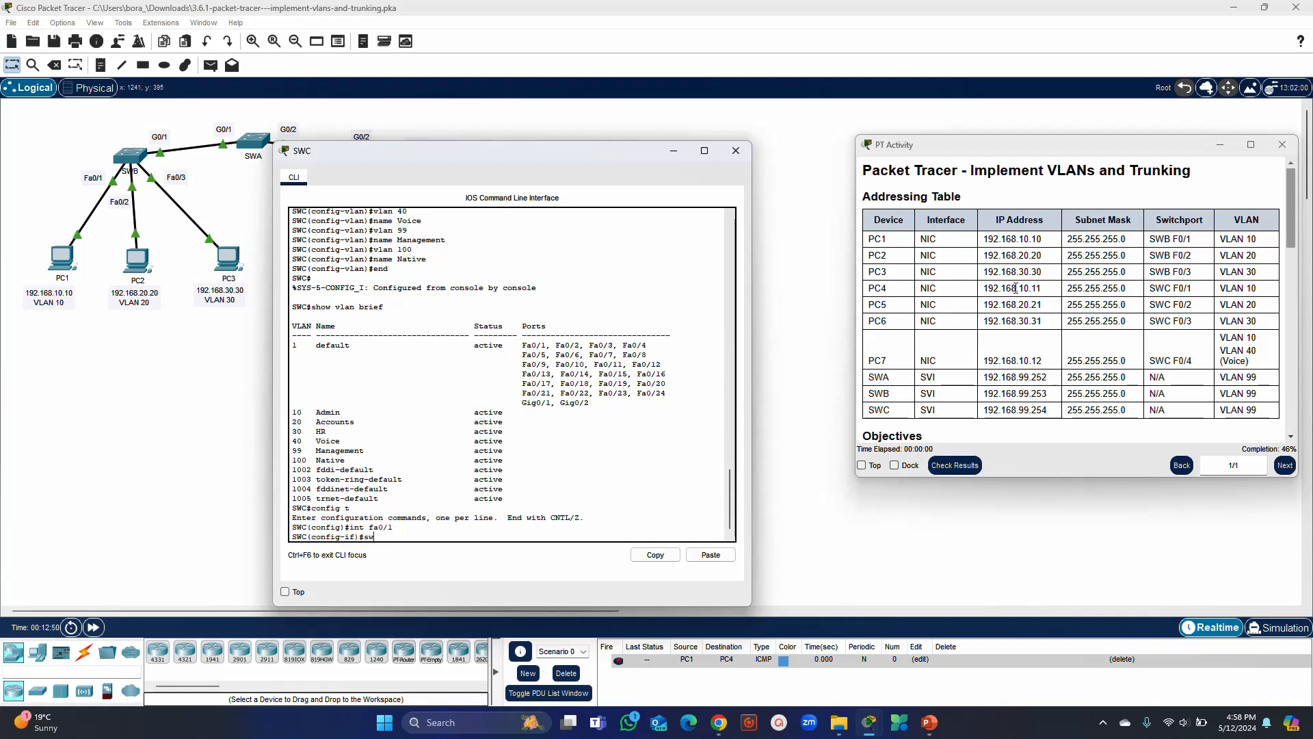
pyautogui.write('swi')
pyautogui.press('Tab')
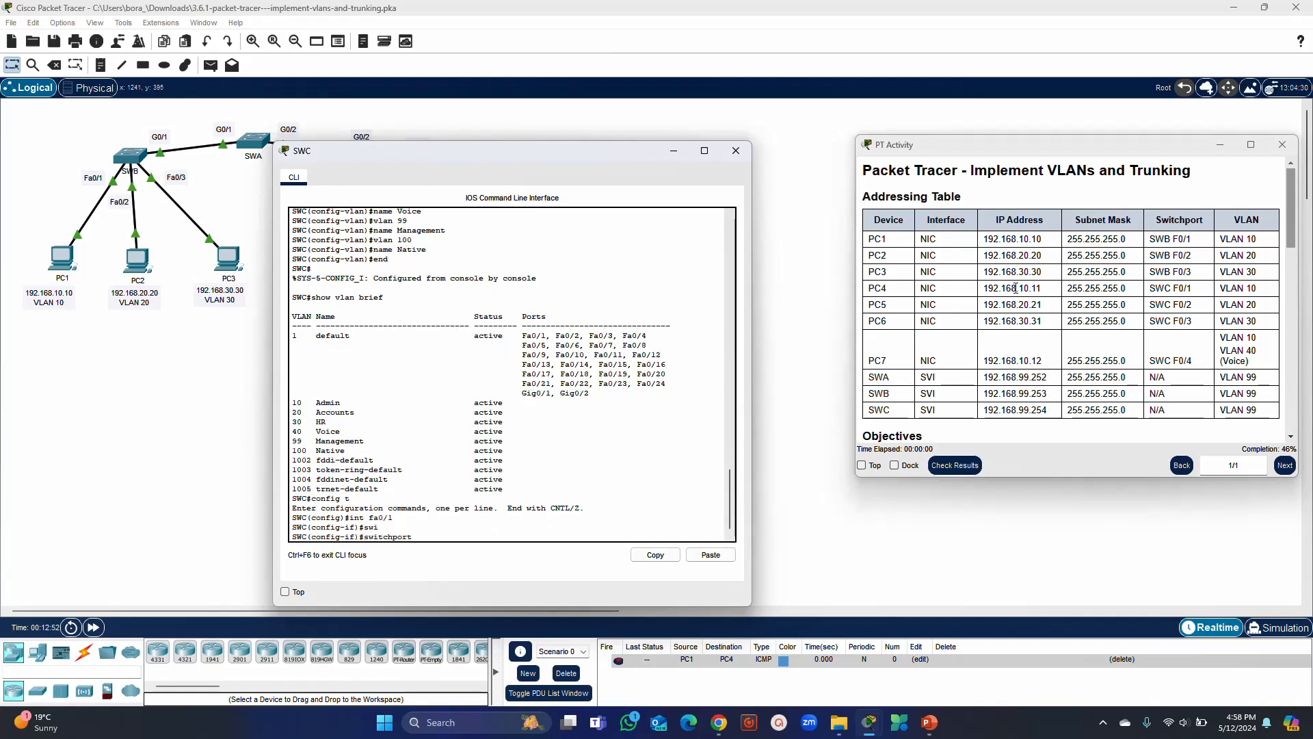
pyautogui.write('mode acc')
pyautogui.press('Tab')
pyautogui.press('Return')
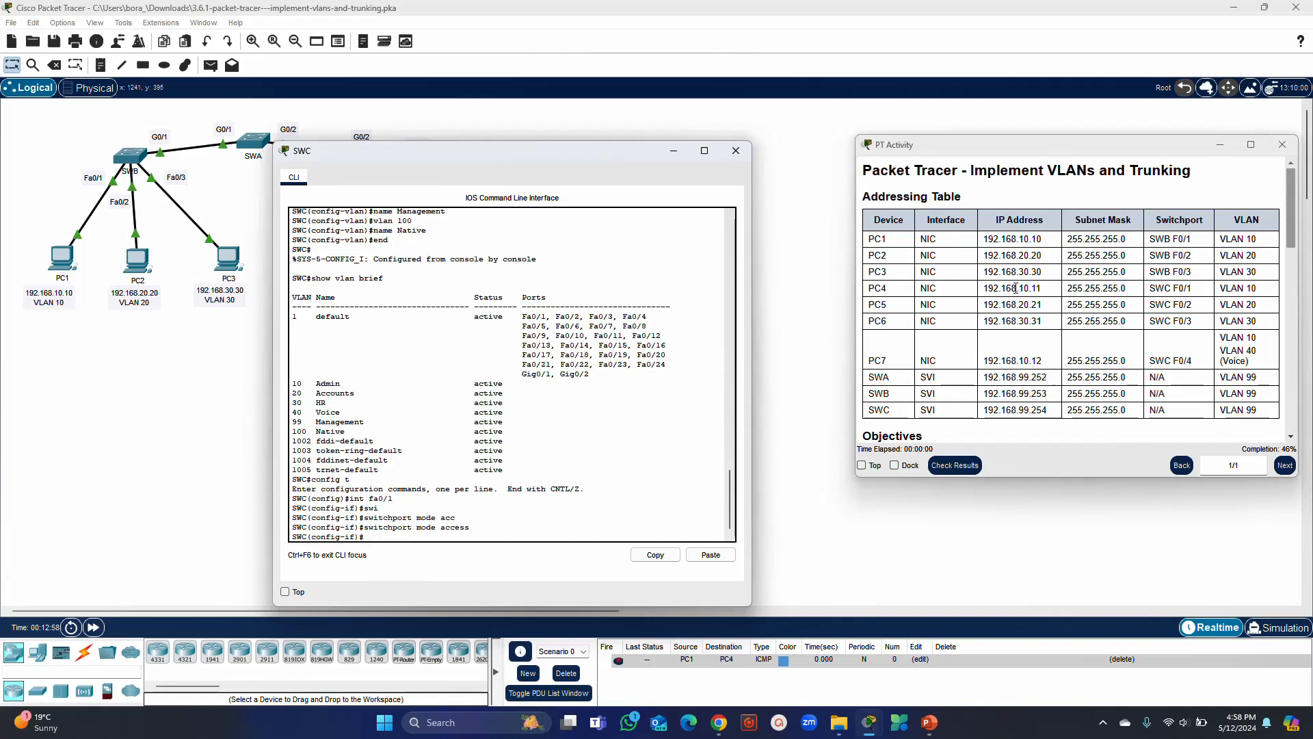
# Assign SWC's interface fa0/1 to access VLAN 10.
pyautogui.press('Up')
pyautogui.press('Left')
pyautogui.press('Left')
pyautogui.press('Left')
pyautogui.press('Left')
pyautogui.press('Left')
pyautogui.press('Left')
pyautogui.write('lan')
pyautogui.press('Return')
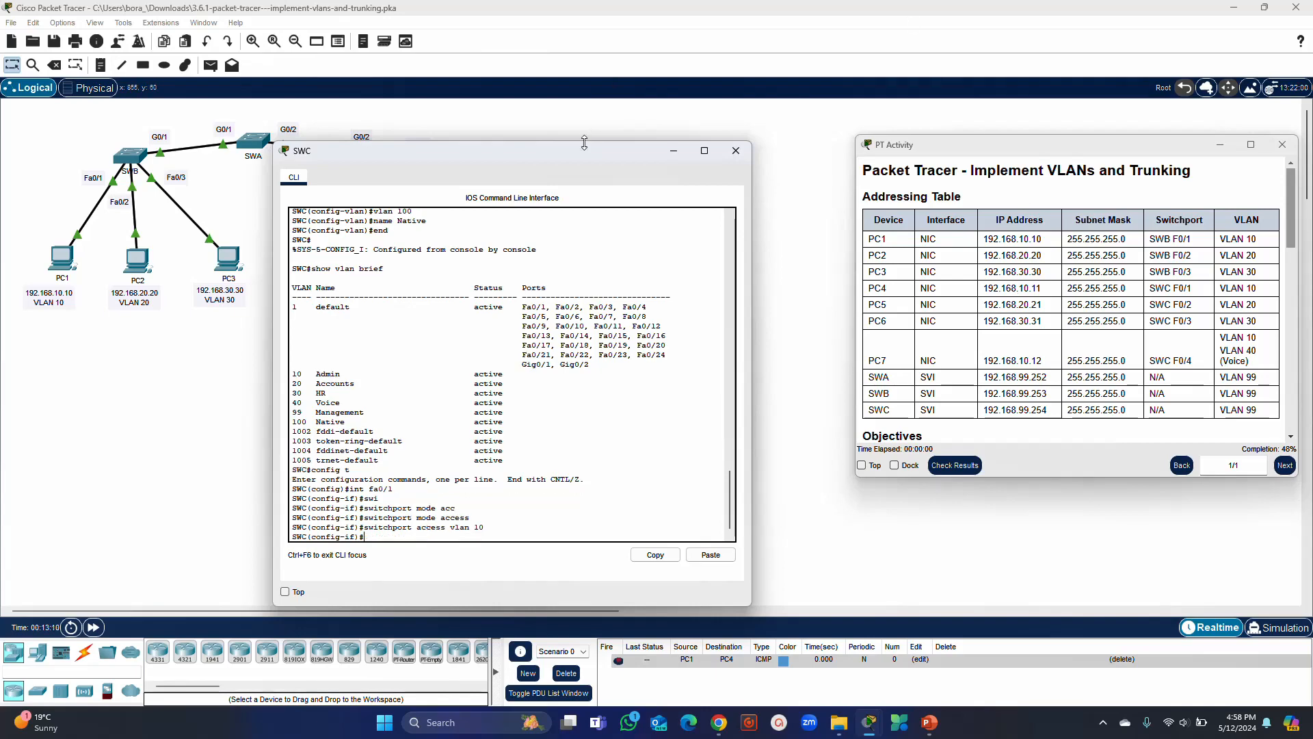
# Rearrange SWC's CLI and the activity instructions so they leave the network topology uncovered.
pyautogui.moveTo(584, 154); pyautogui.dragTo(655, 187)
pyautogui.moveTo(925, 154); pyautogui.dragTo(936, 36)
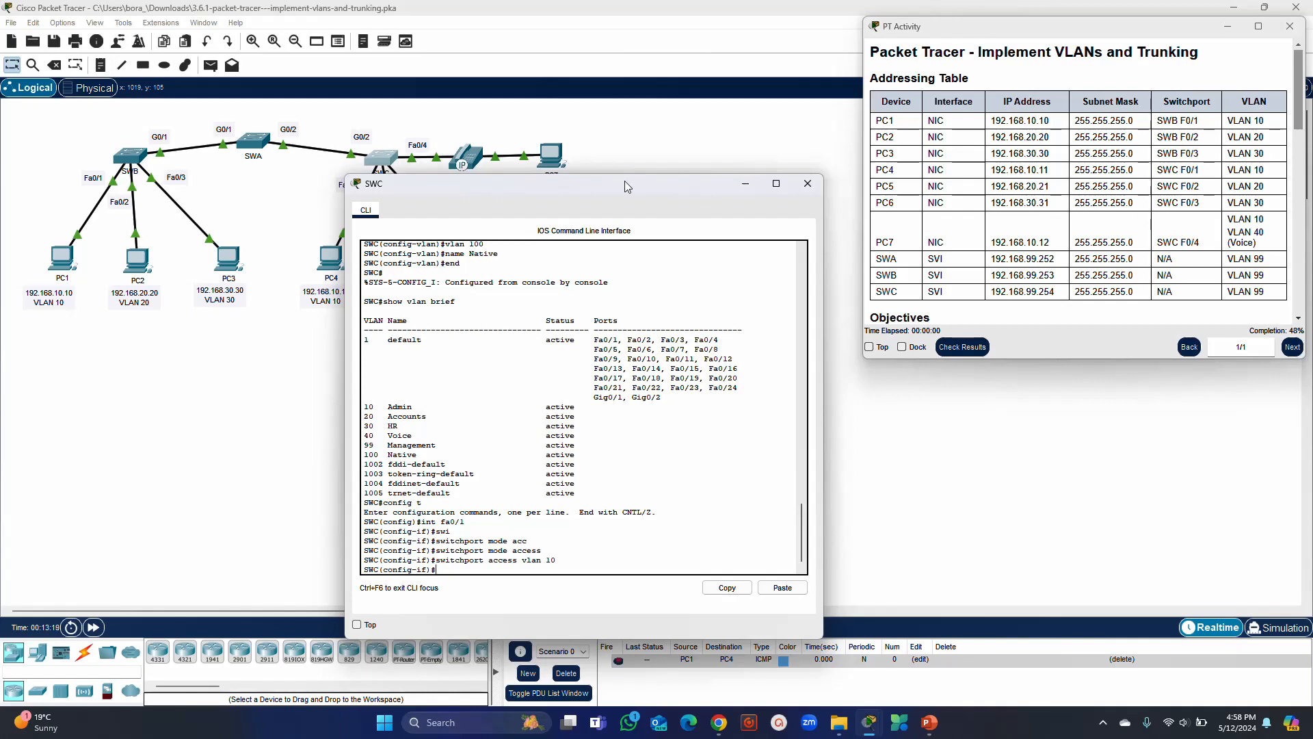
pyautogui.moveTo(625, 180); pyautogui.dragTo(785, 182)
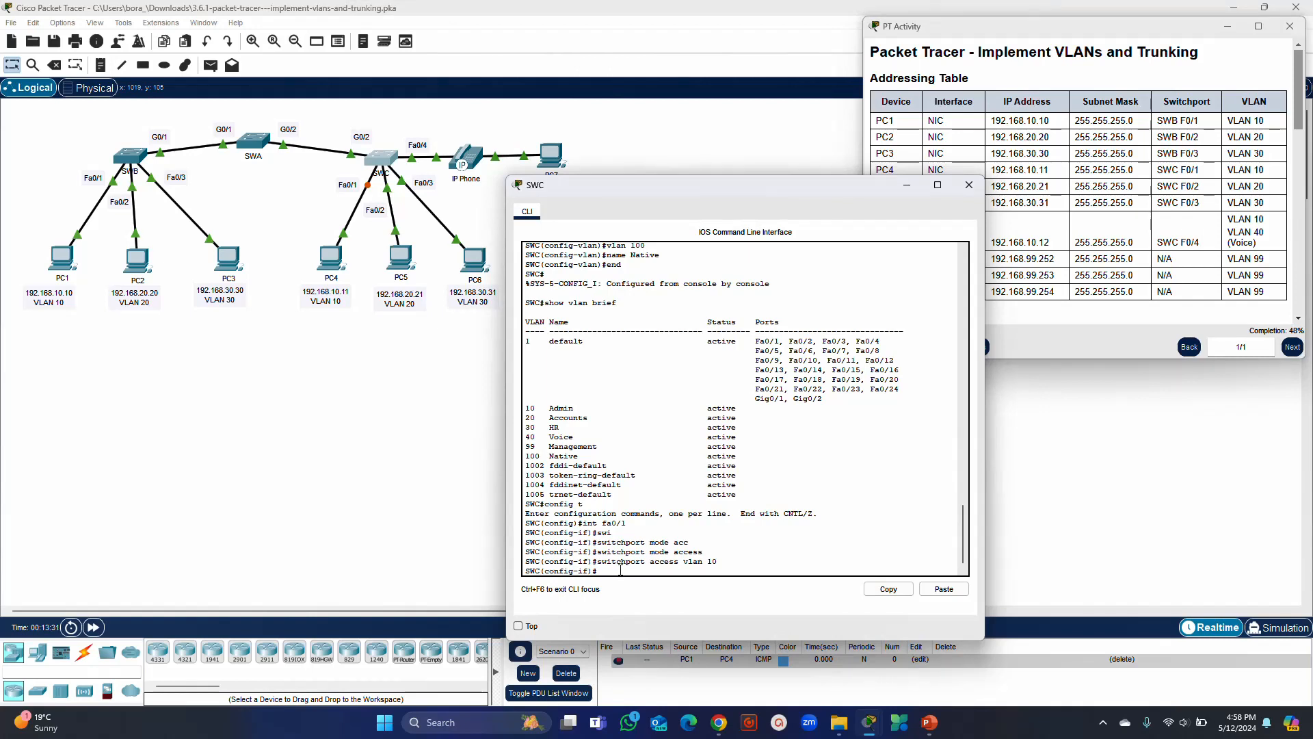
# Enter interface fa0/2 on SWC and set it to switchport mode access.
pyautogui.press('Up')
pyautogui.press('Up')
pyautogui.press('Up')
pyautogui.press('Up')
pyautogui.press('Up')
pyautogui.write('2')
pyautogui.press('Return')
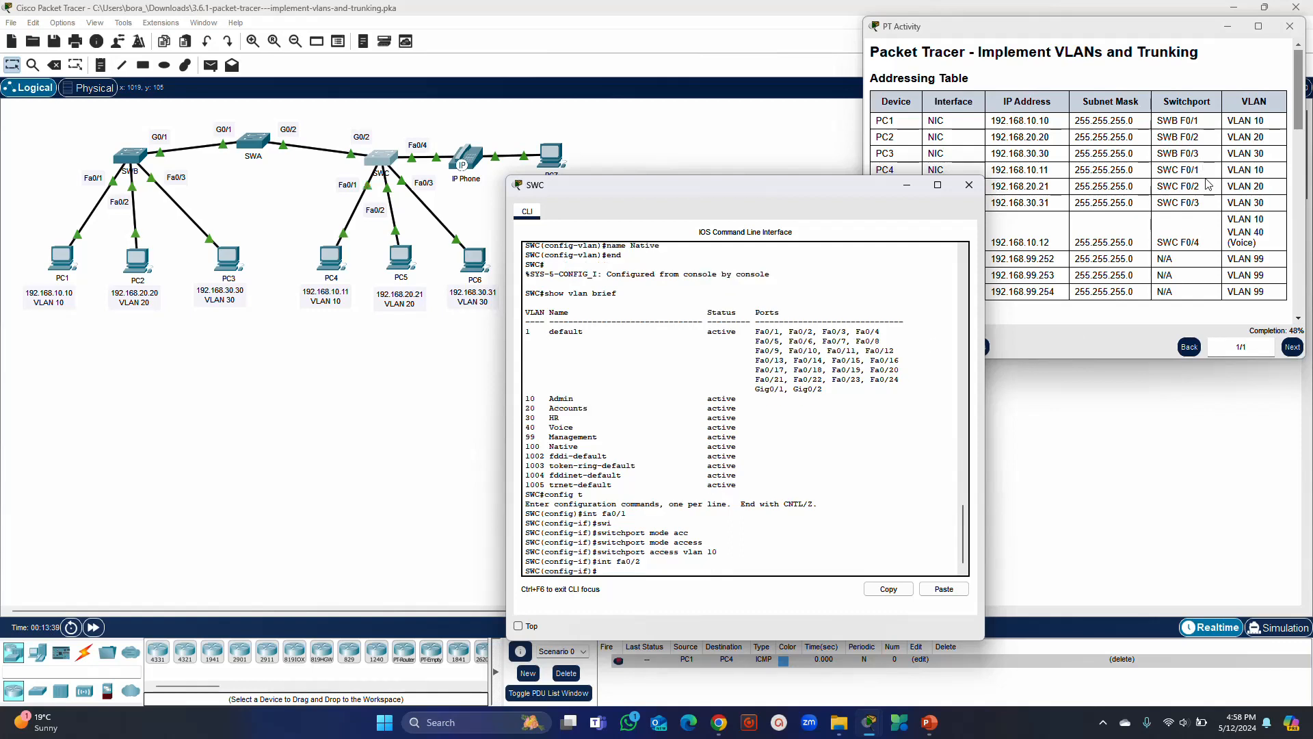
pyautogui.write('switchport mode access')
pyautogui.press('Return')
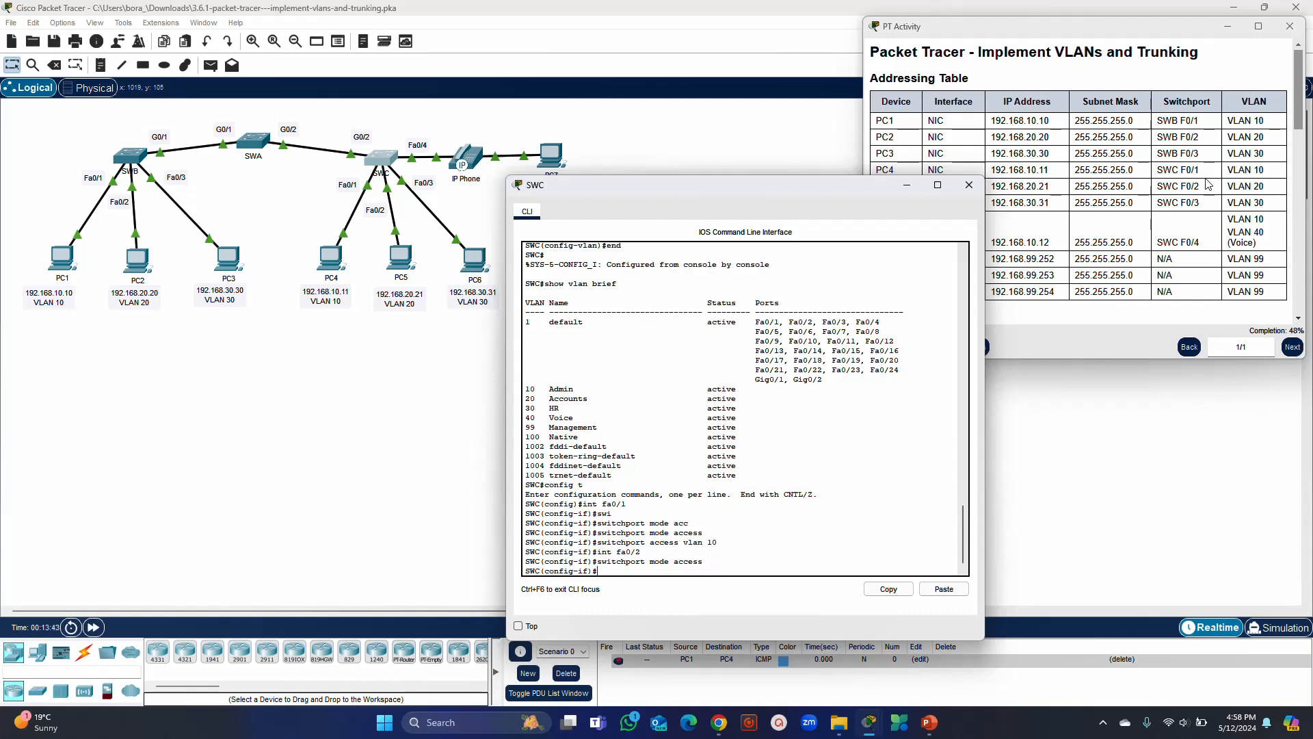
# Assign SWC's interface fa0/2 to access VLAN 20.
pyautogui.write('switchport access vlan 10')
pyautogui.press('BackSpace')
pyautogui.press('BackSpace')
pyautogui.write('20')
pyautogui.press('Return')
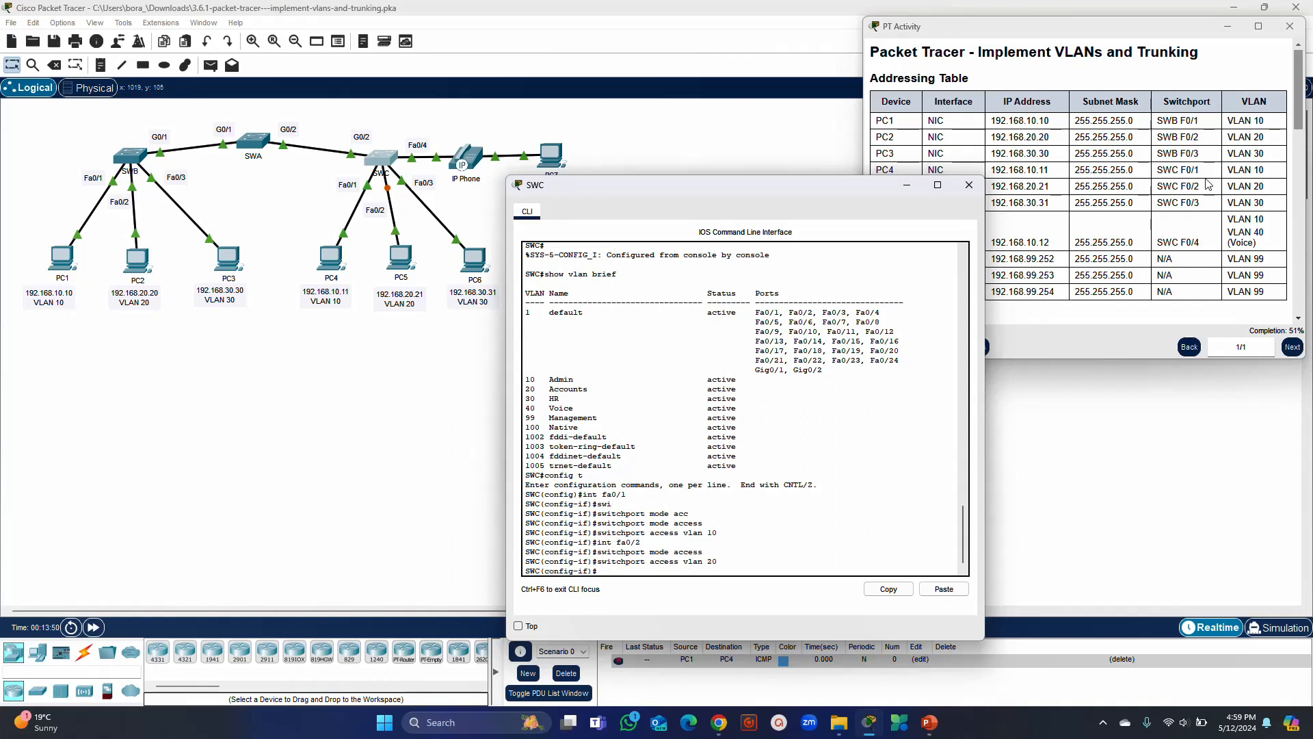
# Enter interface fa0/3 on SWC and set it to switchport mode access.
pyautogui.press('Up')
pyautogui.press('Up')
pyautogui.press('Up')
pyautogui.write('3')
pyautogui.press('Return')
pyautogui.write('switchport mode access')
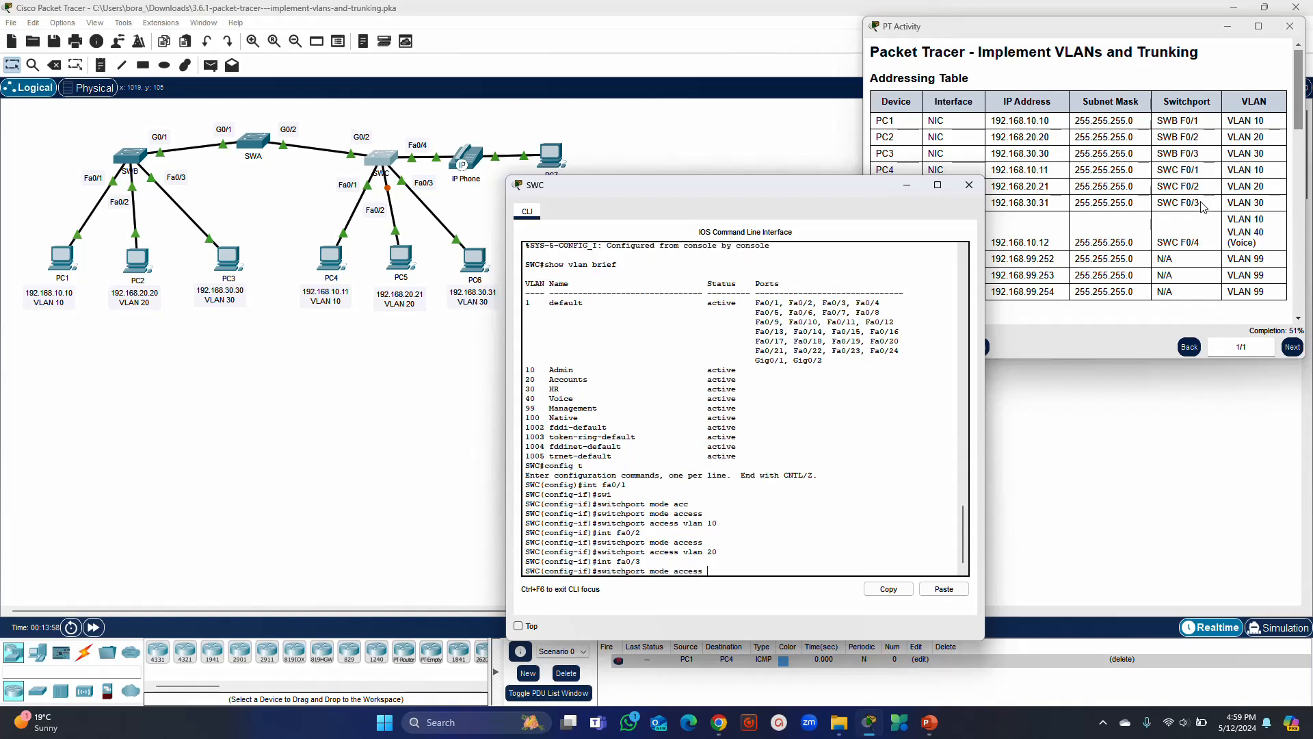
pyautogui.press('Return')
# Assign SWC's interface fa0/3 to access VLAN 30.
pyautogui.press('Up')
pyautogui.press('Up')
pyautogui.press('Up')
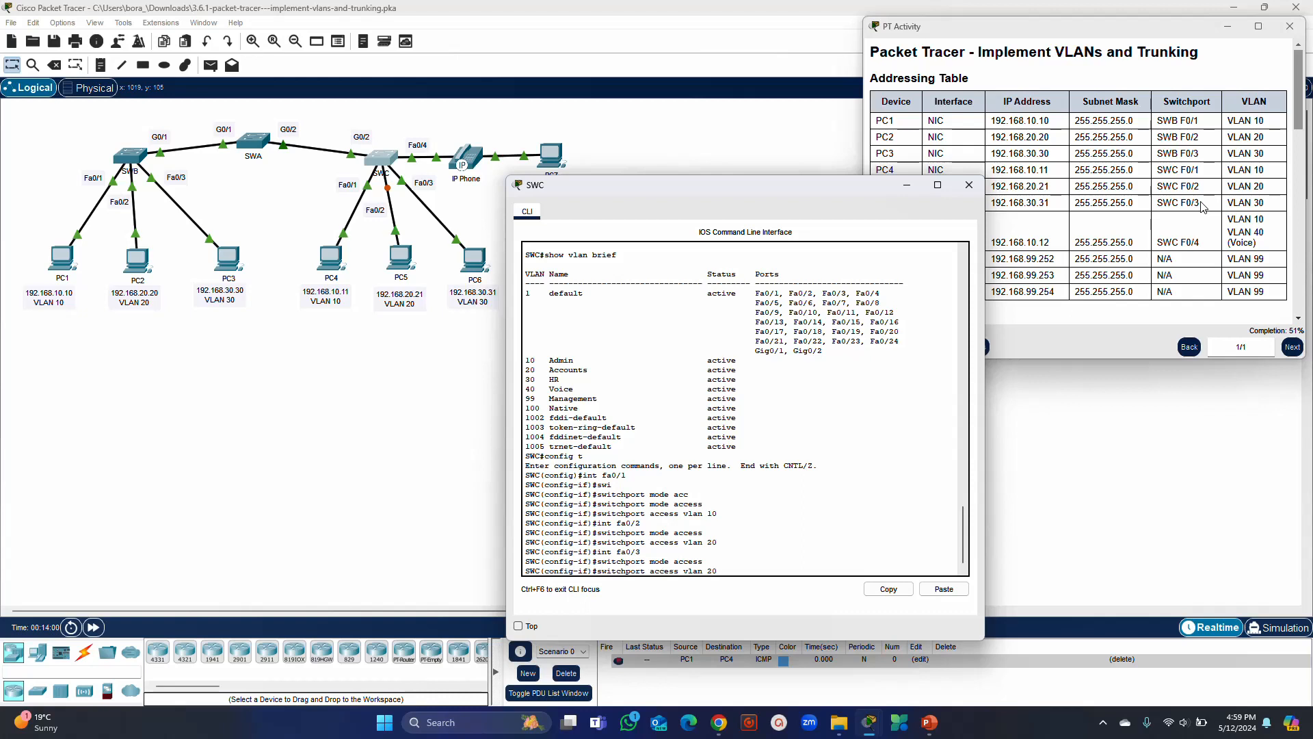
pyautogui.press('BackSpace')
pyautogui.press('BackSpace')
pyautogui.write('30')
pyautogui.press('Return')
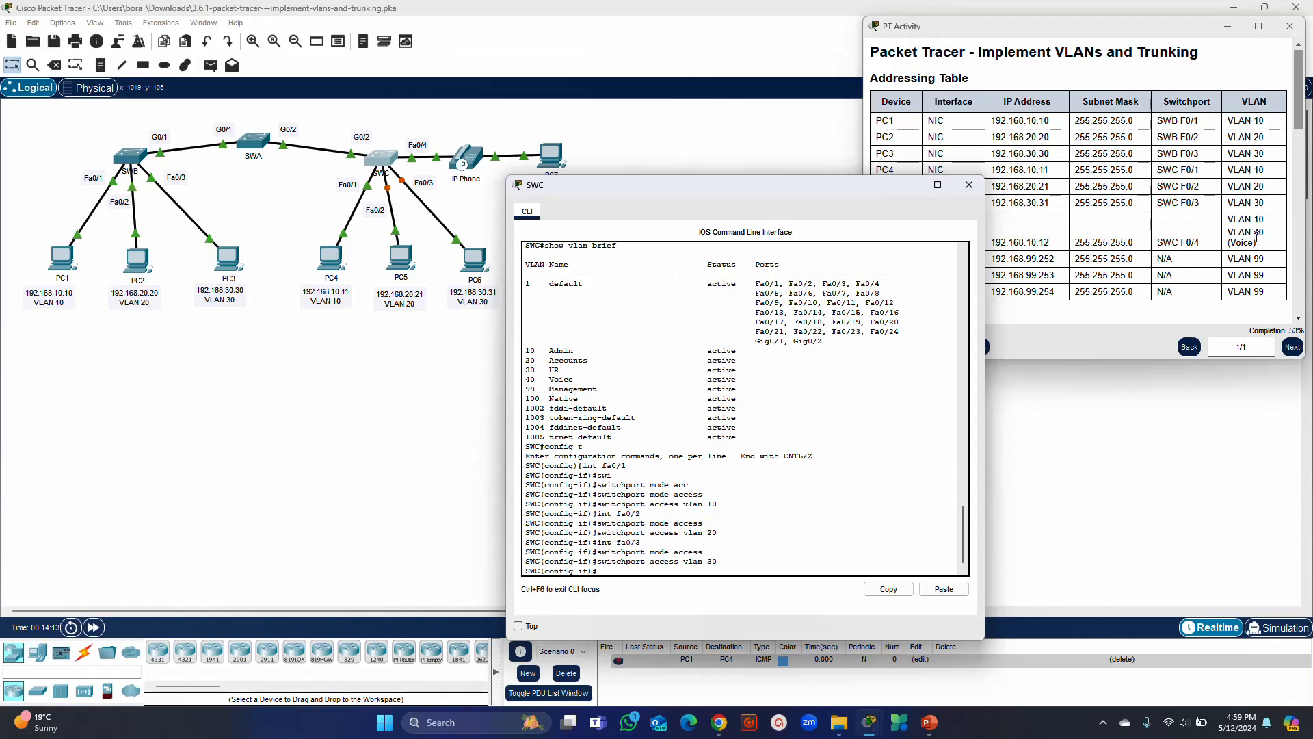
# Enter interface fa0/4 on SWC and set it to switchport mode access.
pyautogui.press('Up')
pyautogui.press('Up')
pyautogui.press('Up')
pyautogui.press('Return')
pyautogui.write('switchport access vlan 30')
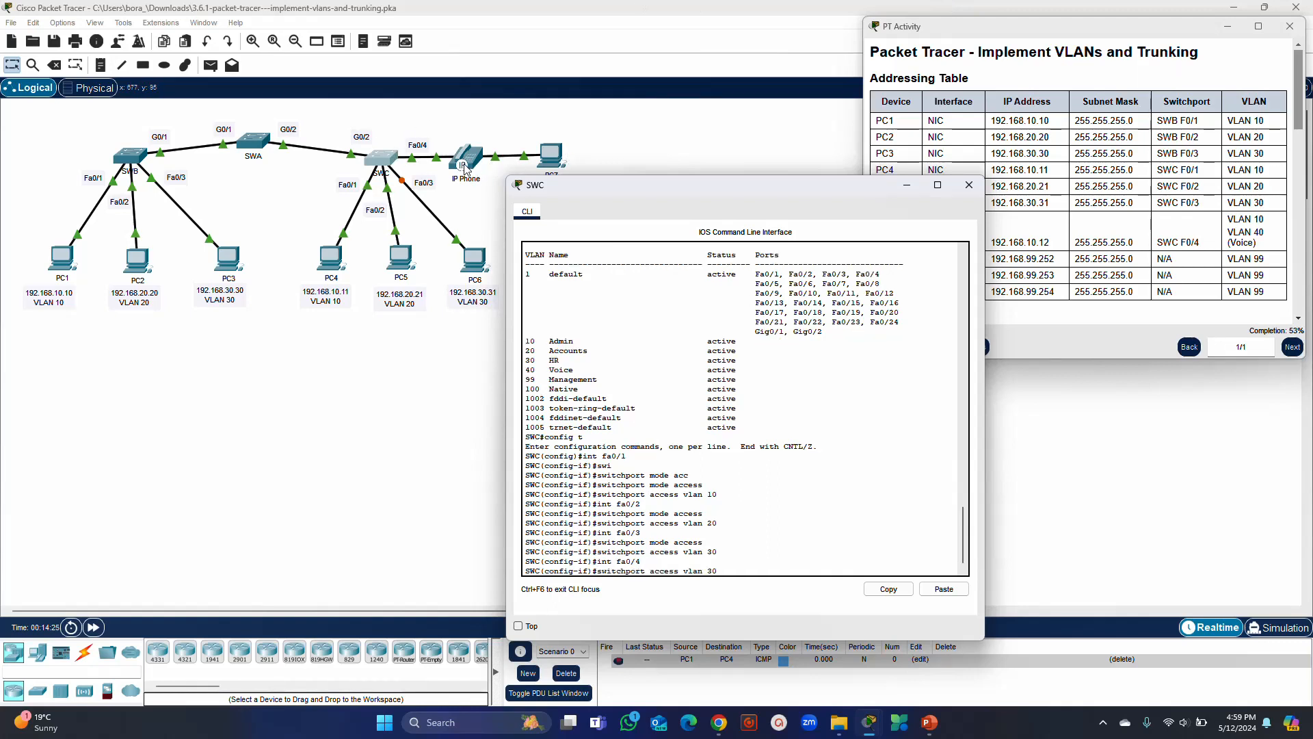
pyautogui.press('Up')
pyautogui.press('Return')
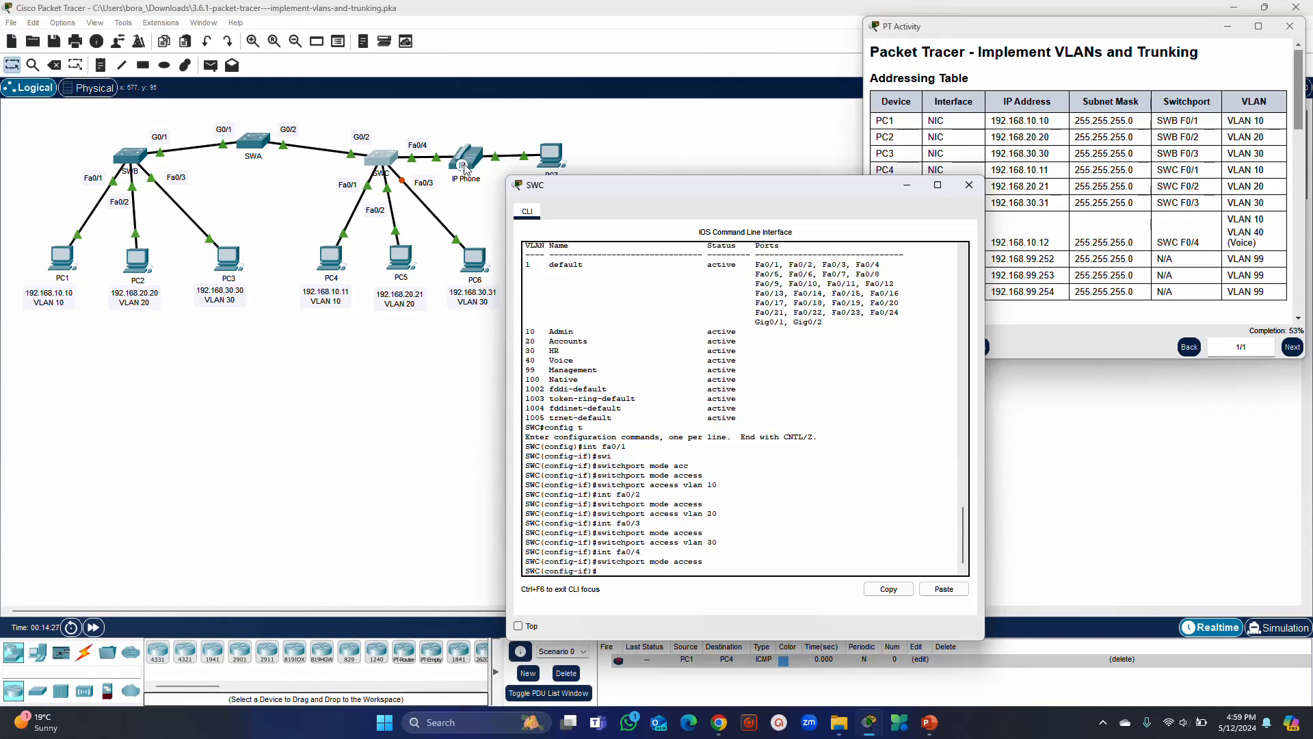
# Assign SWC's interface fa0/4 to access VLAN 10 and apply mls qos trust cos.
pyautogui.press('Up')
pyautogui.press('Up')
pyautogui.press('Up')
pyautogui.press('BackSpace')
pyautogui.moveTo(635, 181); pyautogui.dragTo(654, 153)
pyautogui.press('Return')
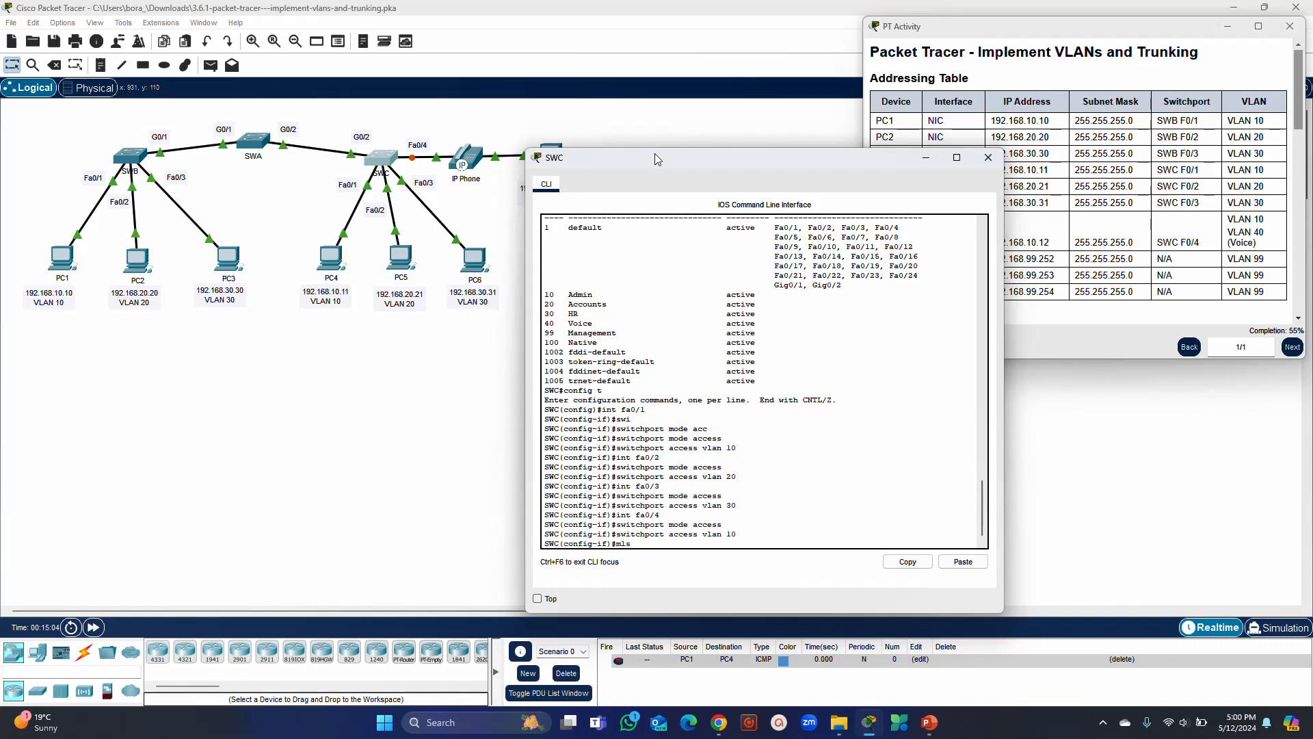
pyautogui.write('qos trust cos')
pyautogui.press('Return')
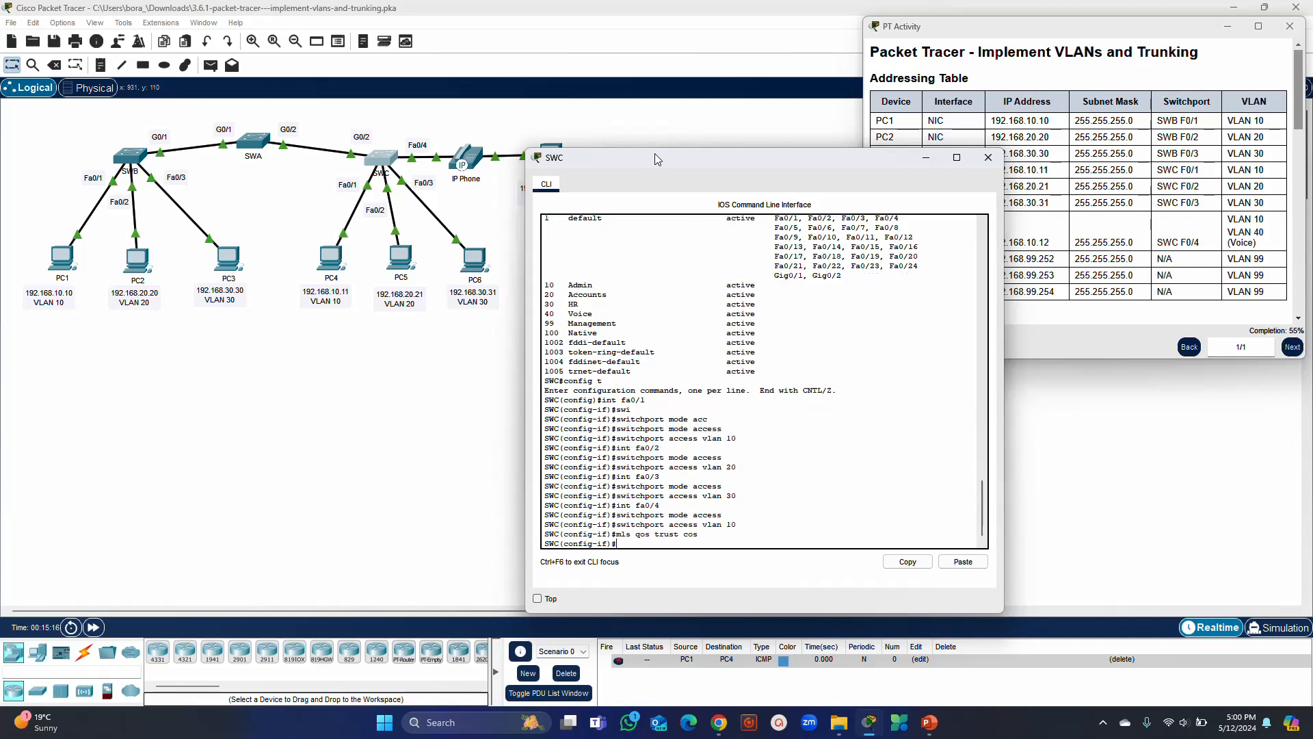
# Set VLAN 40 as the voice VLAN on SWC's interface fa0/4 and return to privileged EXEC mode.
pyautogui.press('Up')
pyautogui.press('Up')
pyautogui.press('Up')
pyautogui.press('Left')
pyautogui.press('Left')
pyautogui.press('Left')
pyautogui.press('Left')
pyautogui.press('BackSpace')
pyautogui.press('BackSpace')
pyautogui.press('BackSpace')
pyautogui.press('BackSpace')
pyautogui.write('voic')
pyautogui.write('e')
pyautogui.press('BackSpace')
pyautogui.press('BackSpace')
pyautogui.press('BackSpace')
pyautogui.press('BackSpace')
pyautogui.press('BackSpace')
pyautogui.write('vlan 40')
pyautogui.press('Return')
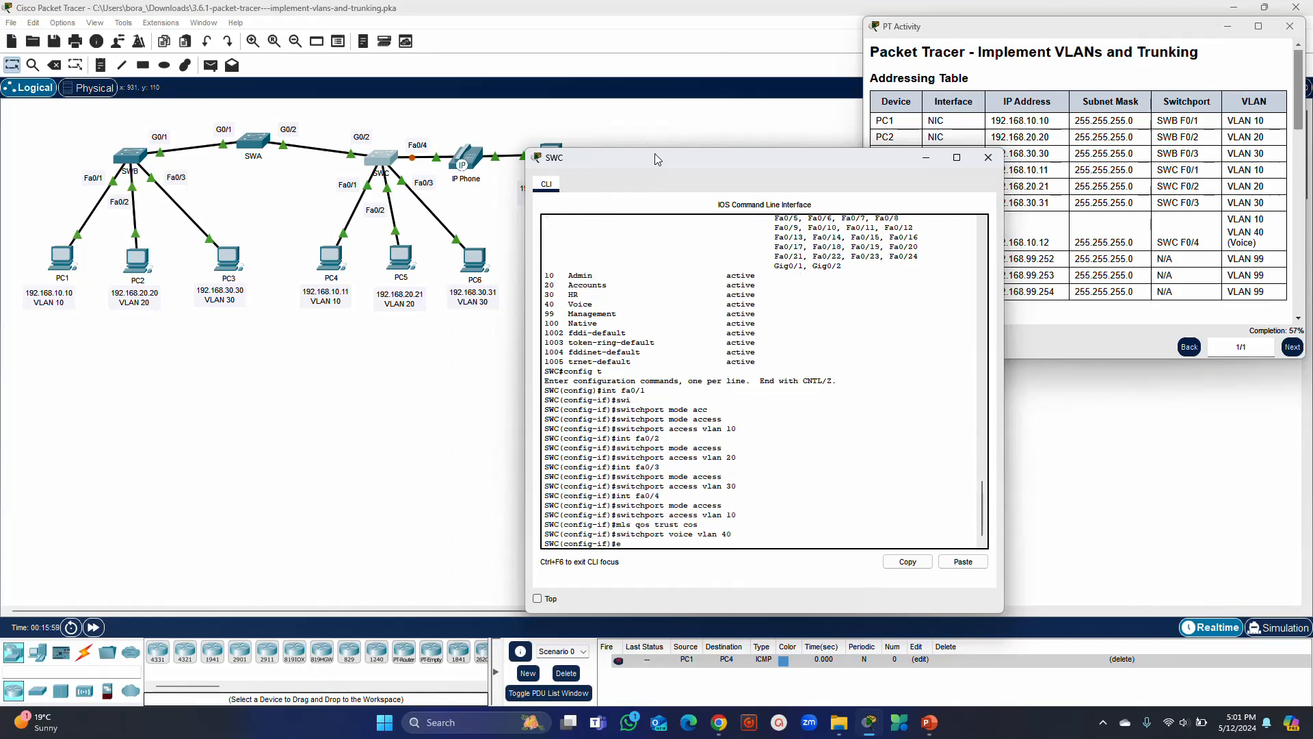
pyautogui.write('end')
pyautogui.press('Return')
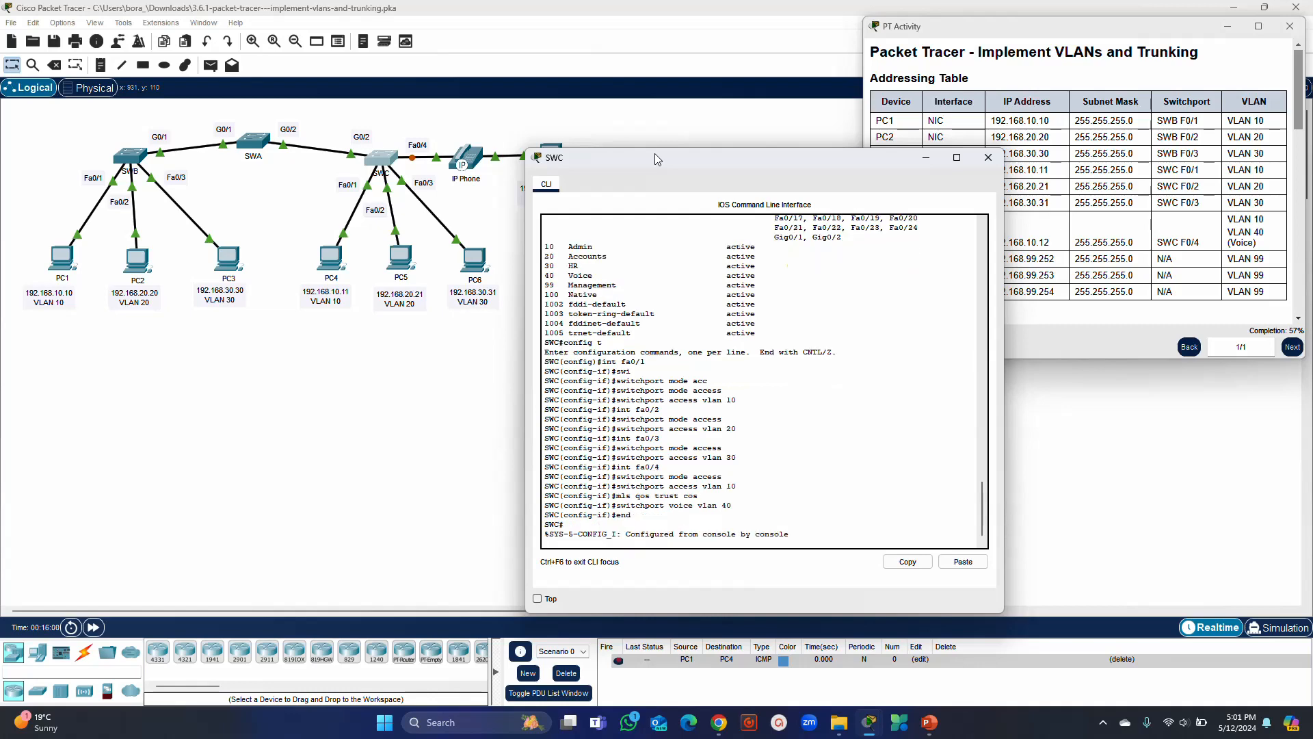
# Display the brief VLAN summary on SWC to check the port assignments.
pyautogui.press('Return')
pyautogui.press('Up')
pyautogui.press('Up')
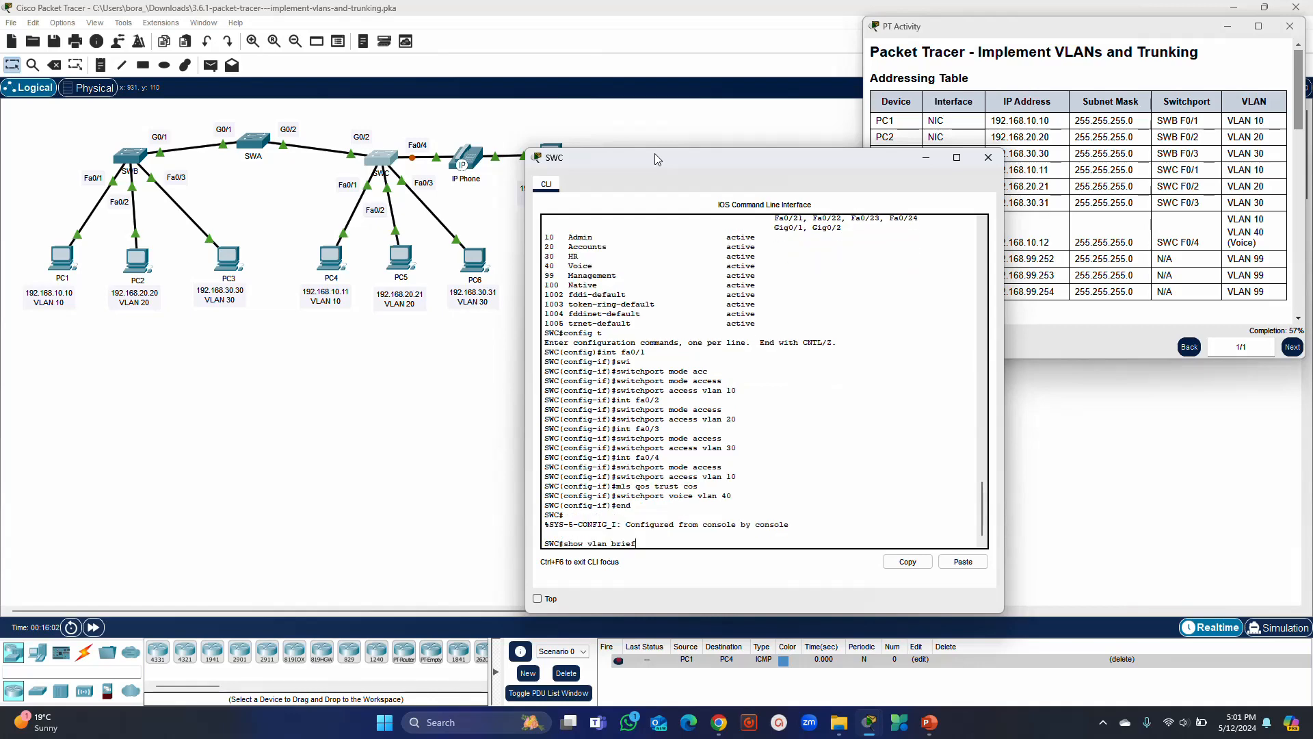
pyautogui.press('Return')
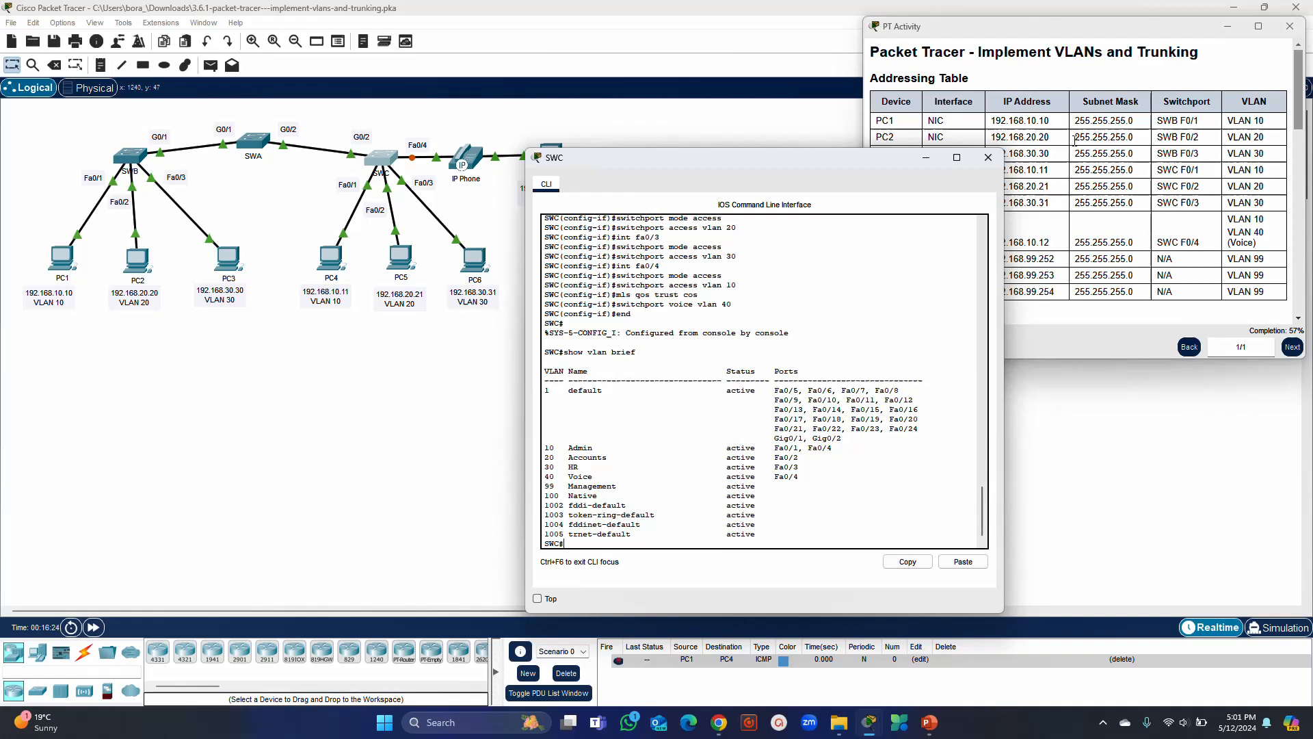
# Consult the instructions on virtual management interfaces, and open SWA's CLI in privileged EXEC mode.
pyautogui.click(927, 158)
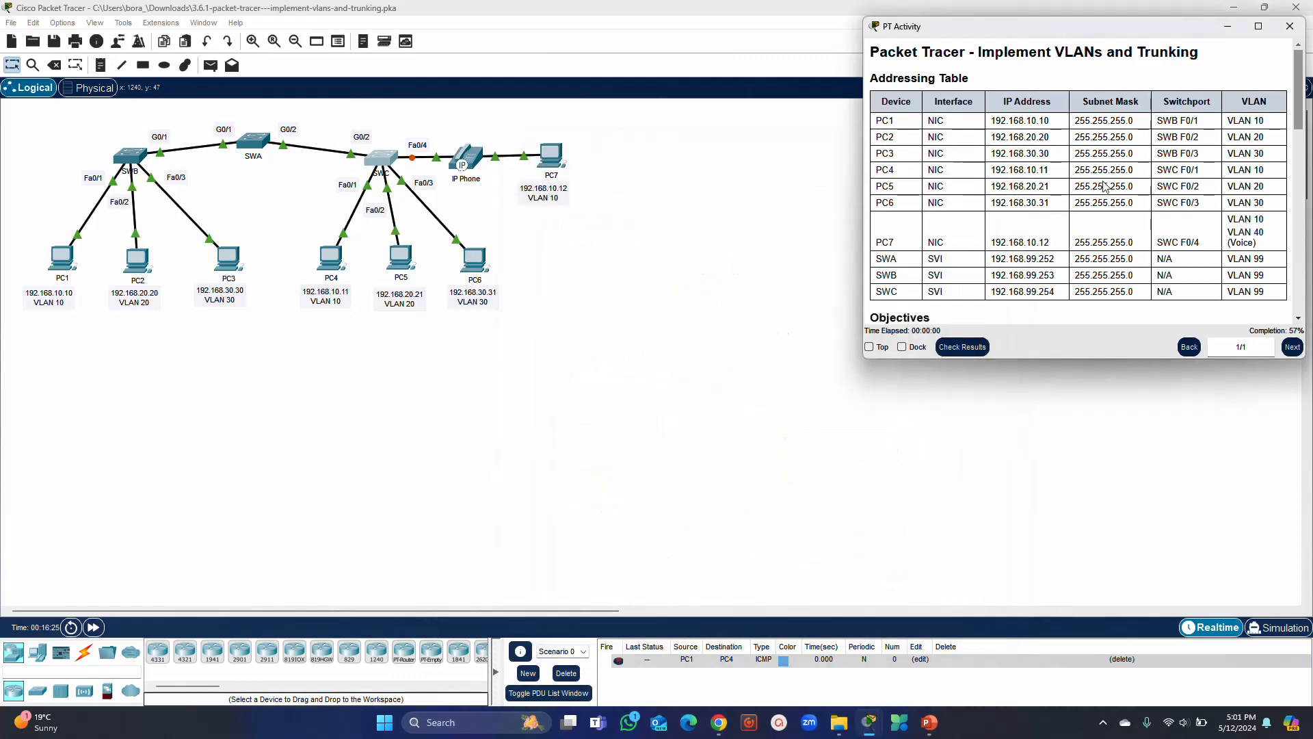
pyautogui.moveTo(1258, 26)
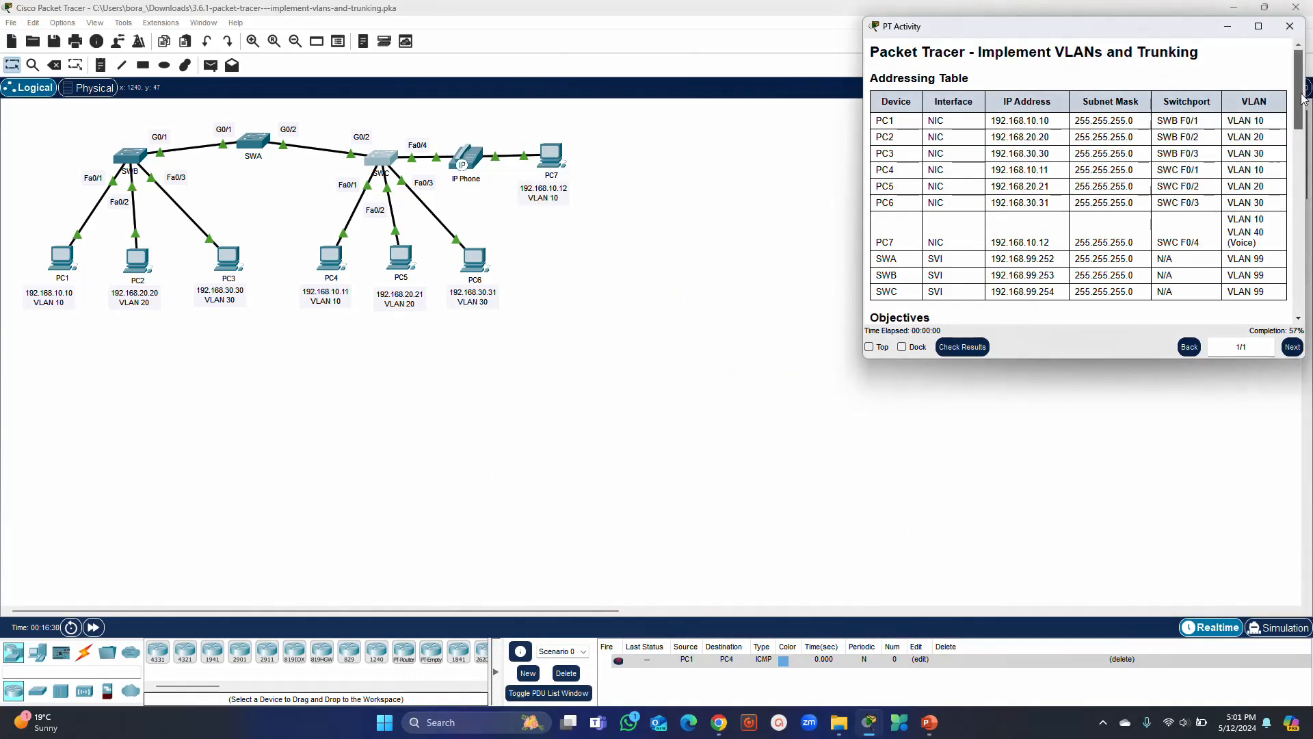
pyautogui.moveTo(1302, 98); pyautogui.dragTo(1309, 263)
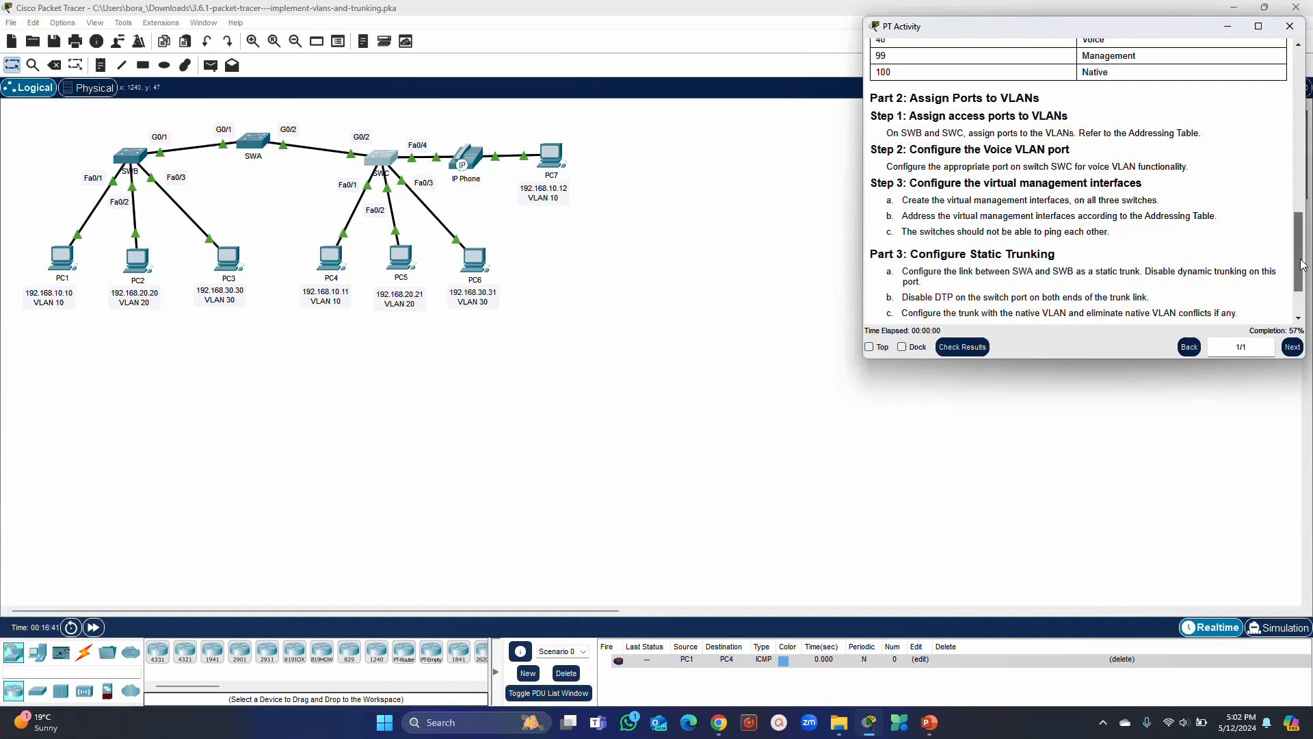
pyautogui.moveTo(1299, 262); pyautogui.dragTo(1293, 142)
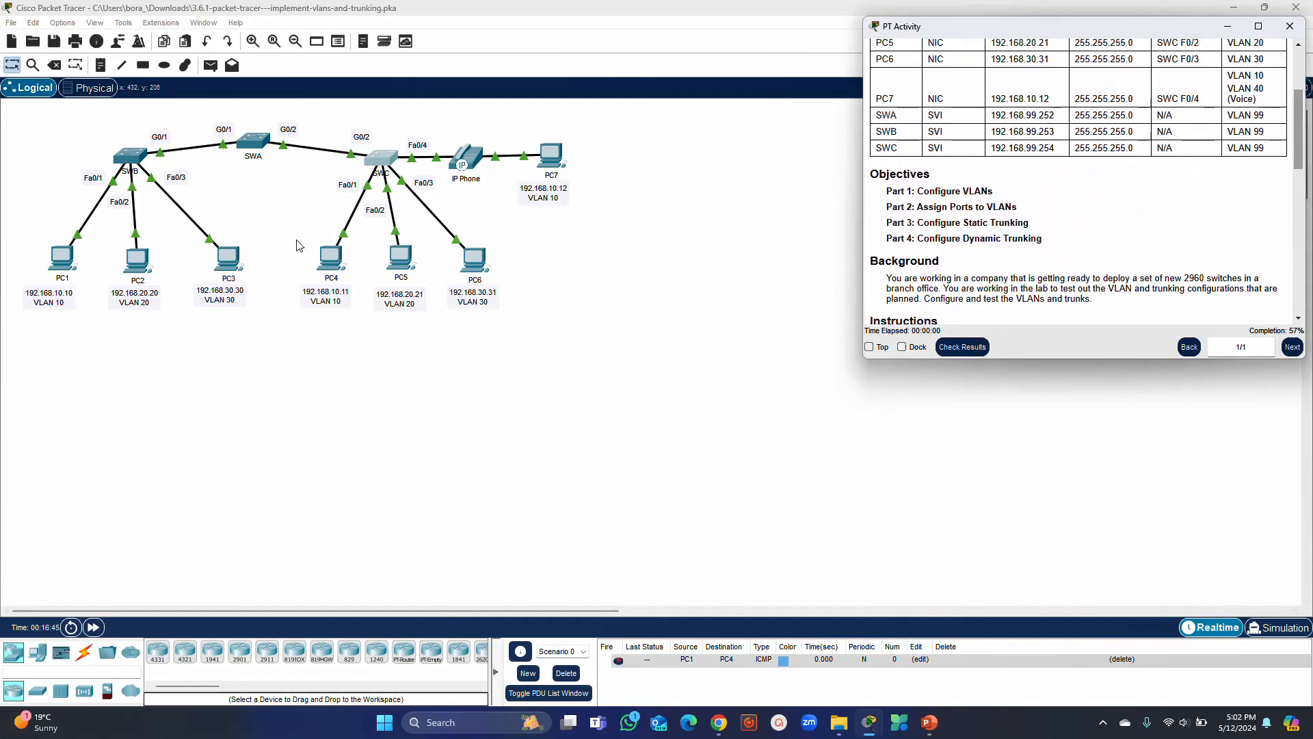
pyautogui.click(258, 139)
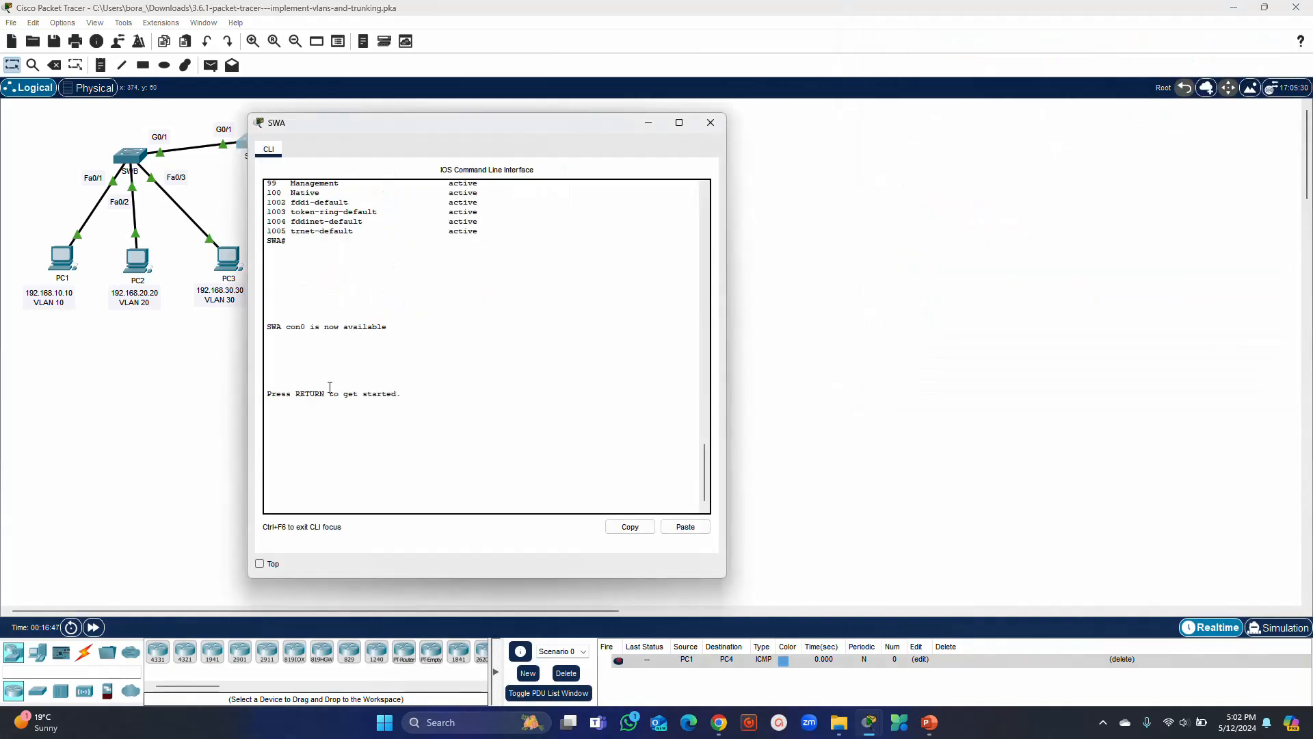
pyautogui.press('Return')
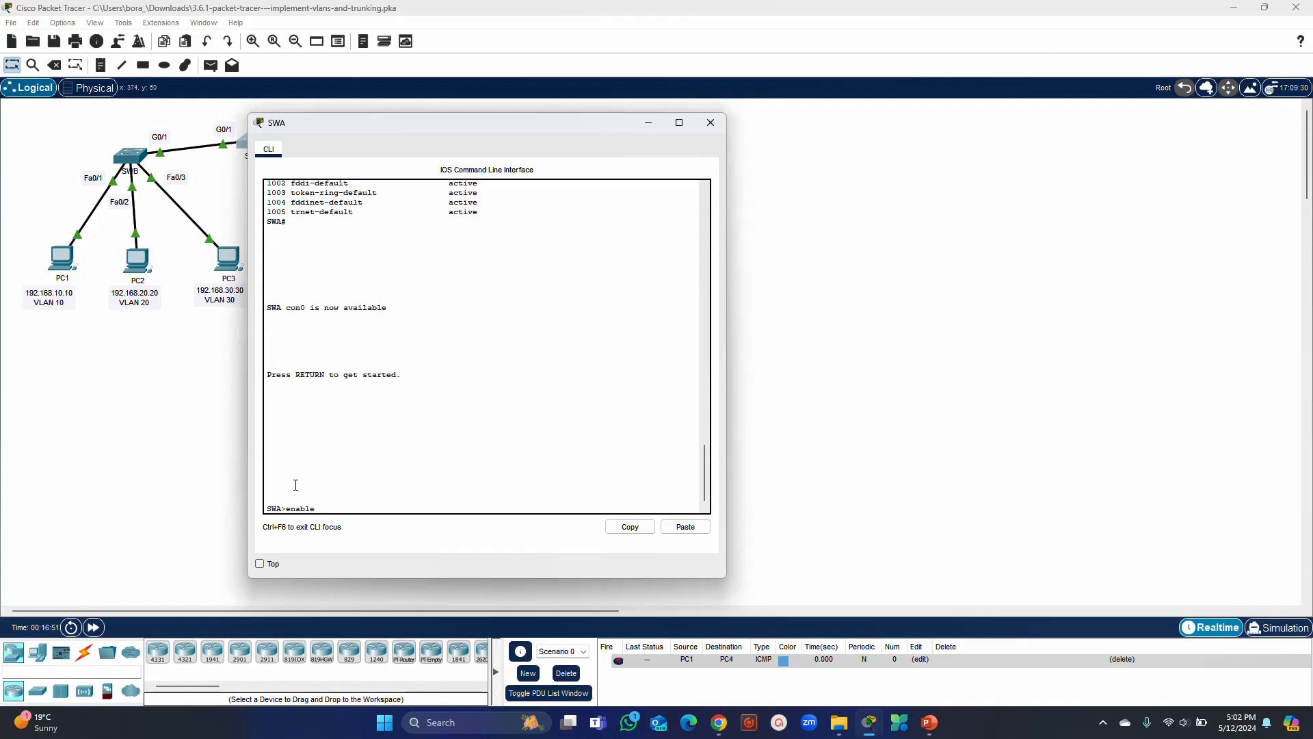
pyautogui.press('Return')
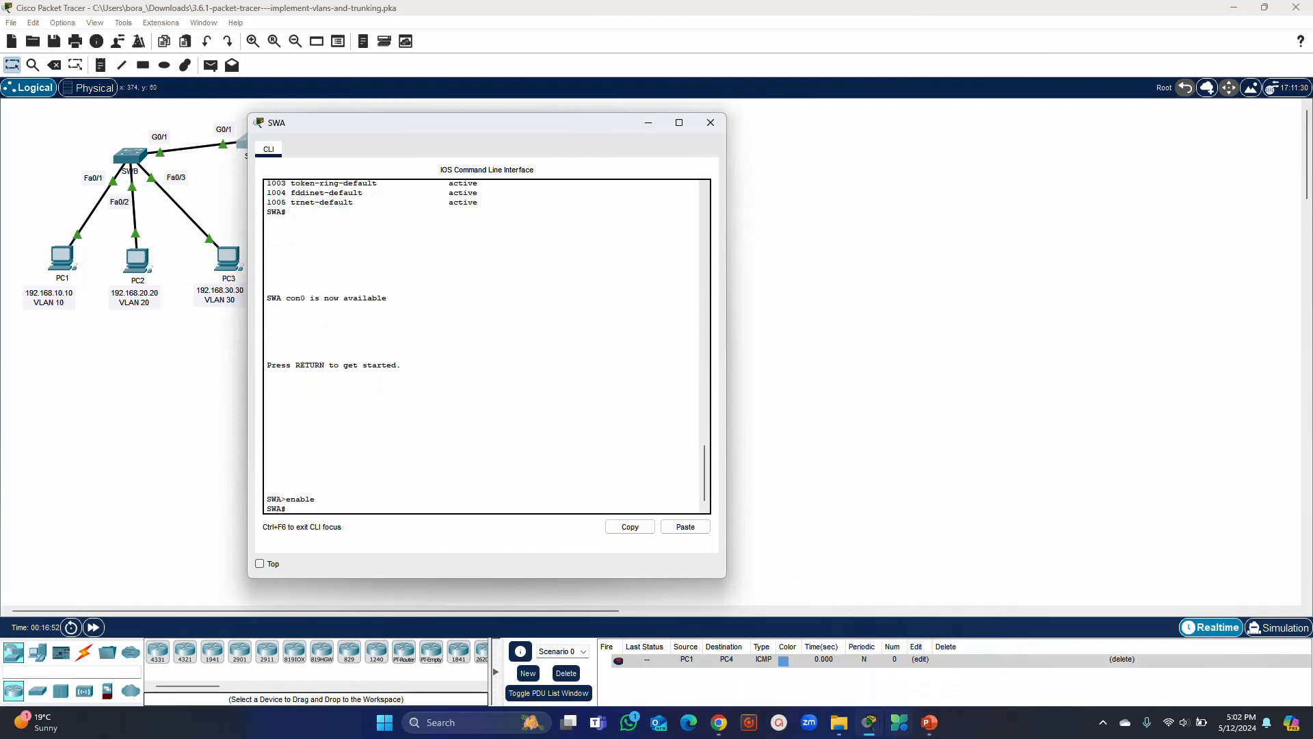
# Bring the activity instructions back beside SWA's CLI and enter global configuration mode on SWA.
pyautogui.moveTo(872, 725)
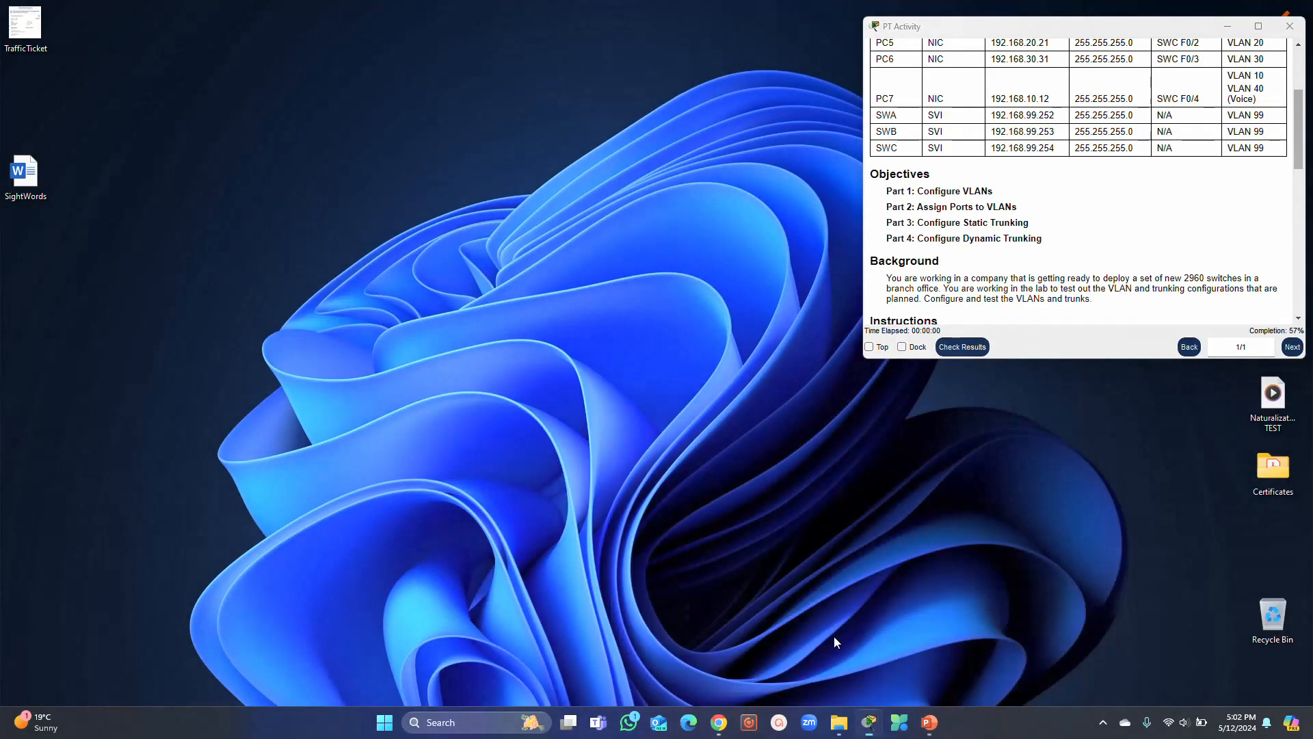
pyautogui.click(834, 636)
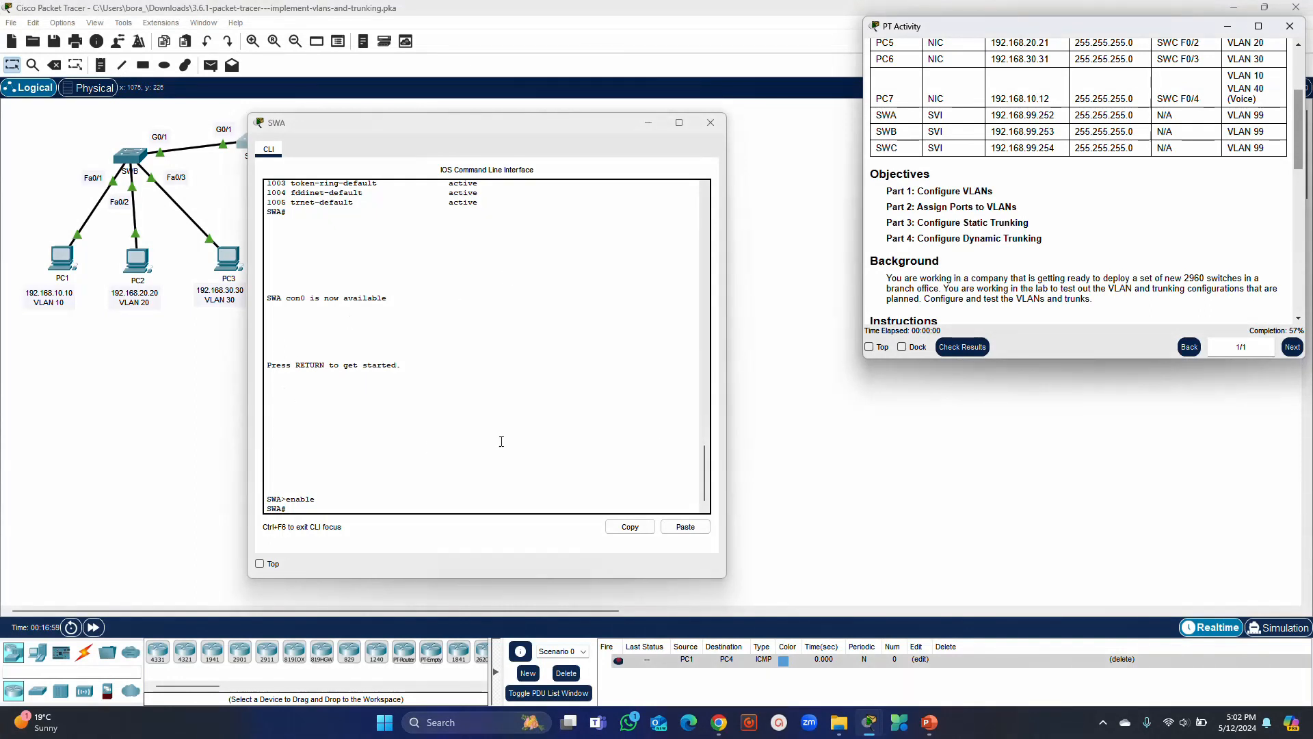
pyautogui.click(342, 504)
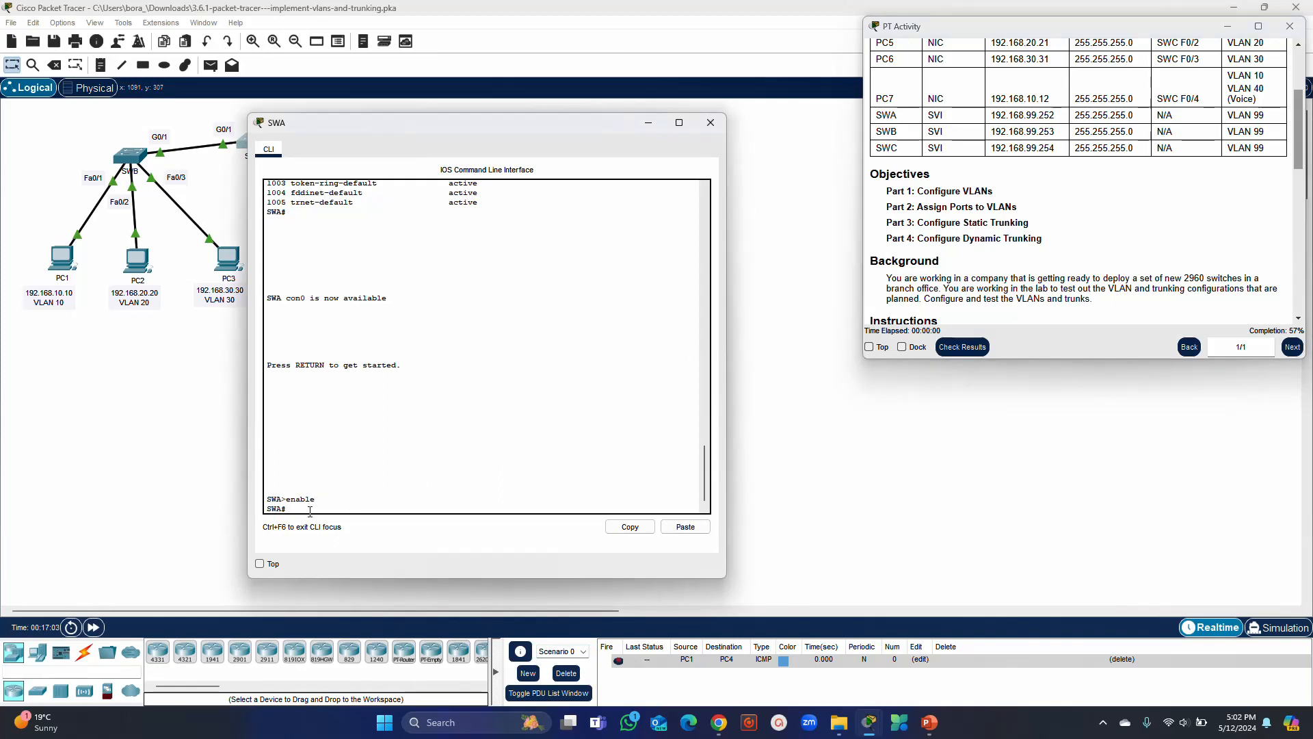
pyautogui.press('Up')
pyautogui.press('BackSpace')
pyautogui.press('BackSpace')
pyautogui.press('BackSpace')
pyautogui.press('BackSpace')
pyautogui.press('BackSpace')
pyautogui.press('BackSpace')
pyautogui.write('config t')
pyautogui.press('Return')
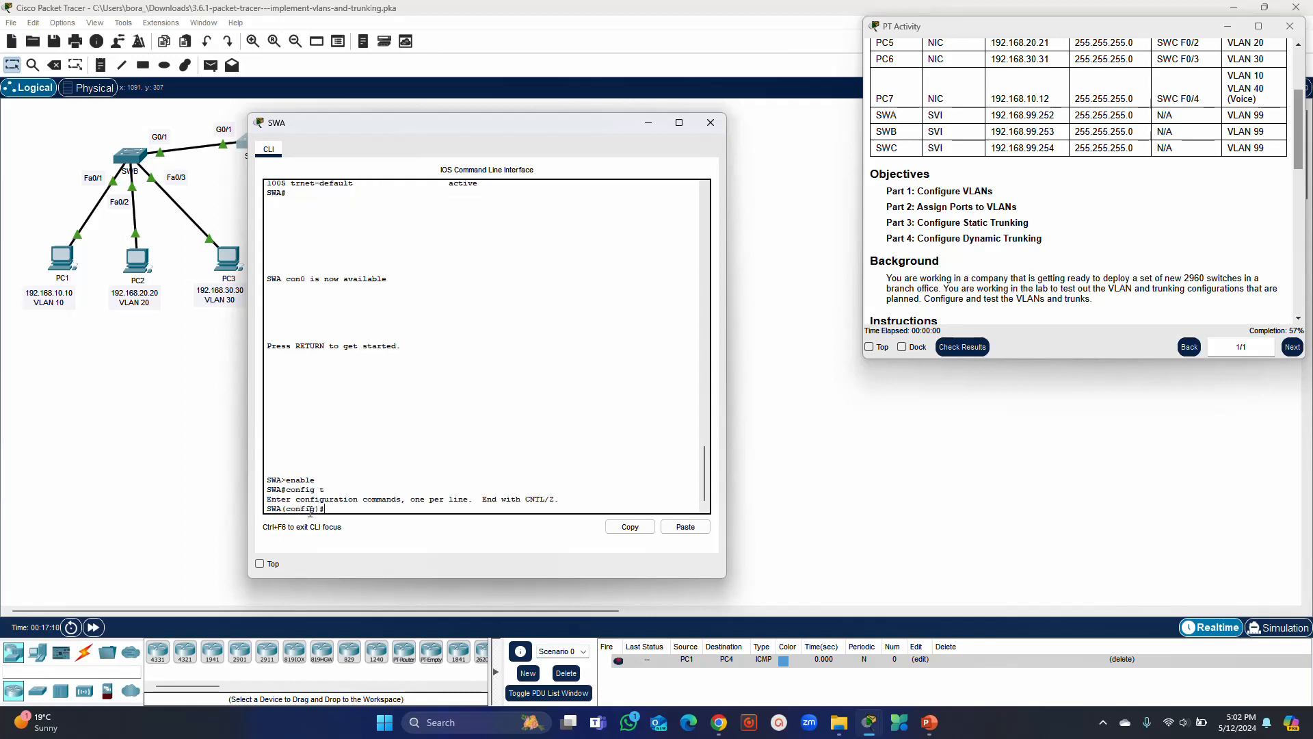
# Configure SWA's VLAN 99 interface with IP address 192.168.99.252 and mask 255.255.255.0, and return to global configuration mode.
pyautogui.write('int vlan99')
pyautogui.press('Return')
pyautogui.press('Return')
pyautogui.write('ip ad')
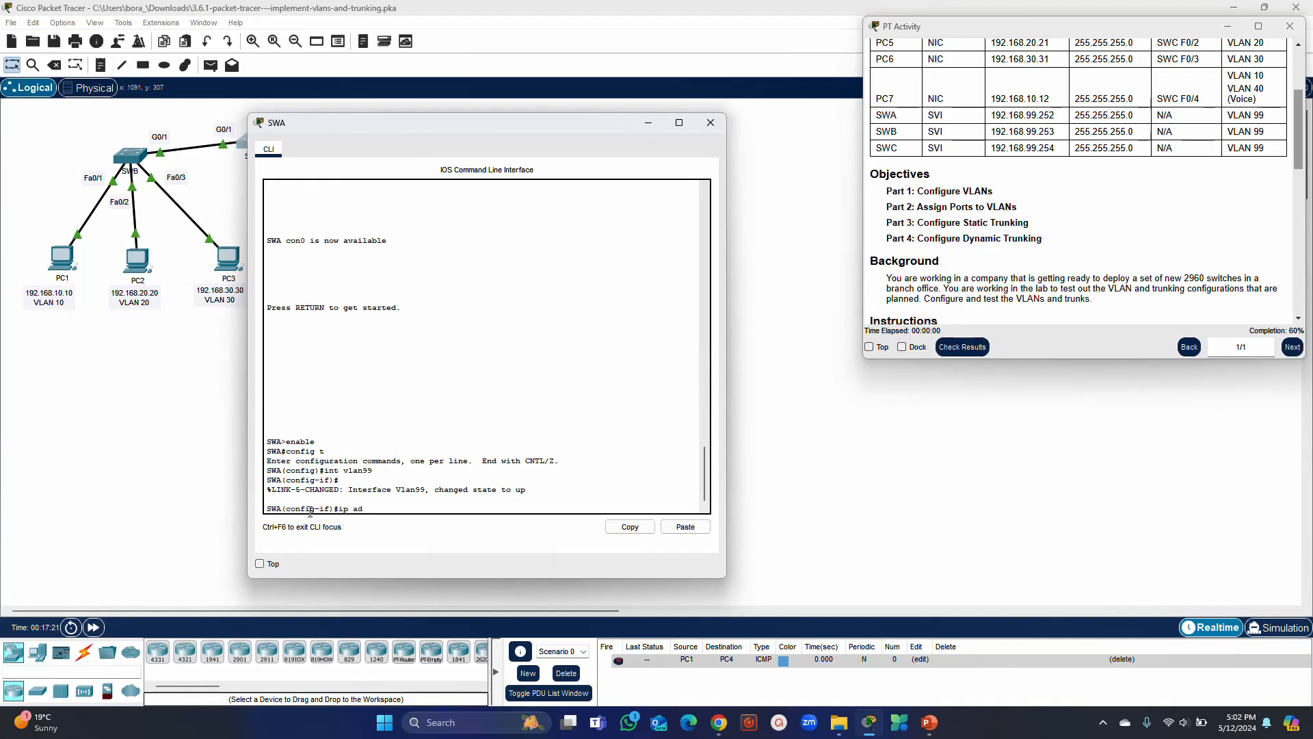
pyautogui.write('drr')
pyautogui.press('Tab')
pyautogui.press('Tab')
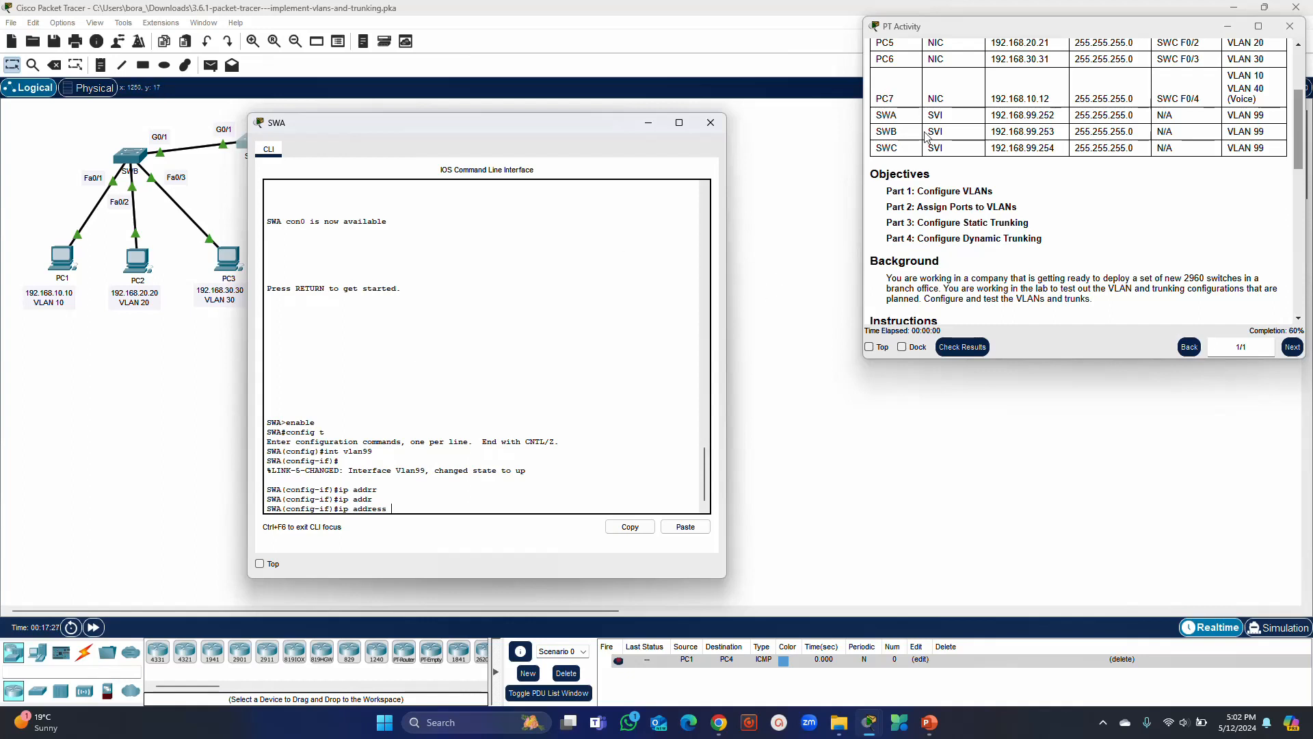
pyautogui.write('192.168')
pyautogui.write('252 255.255.255.0')
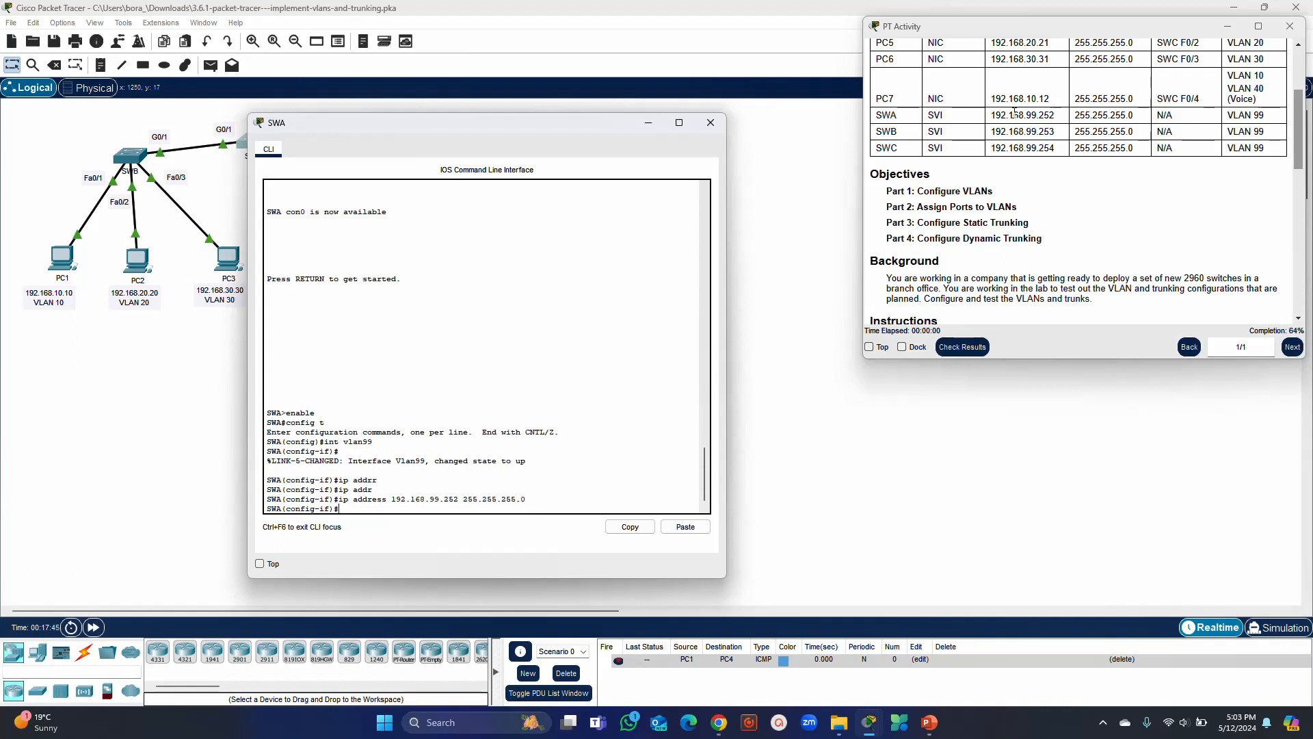
pyautogui.write('exit')
pyautogui.press('Return')
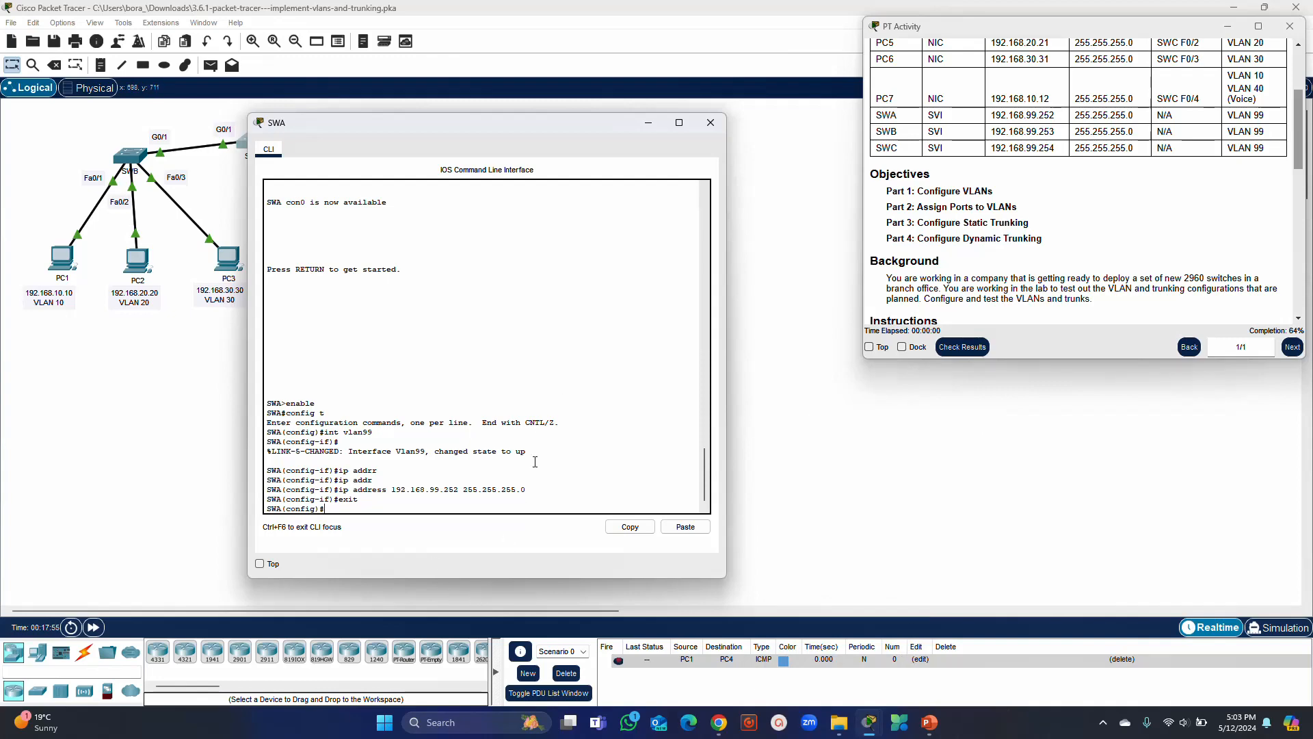
# Open SWB's CLI in global configuration mode and bring the activity instructions back beside it.
pyautogui.click(137, 160)
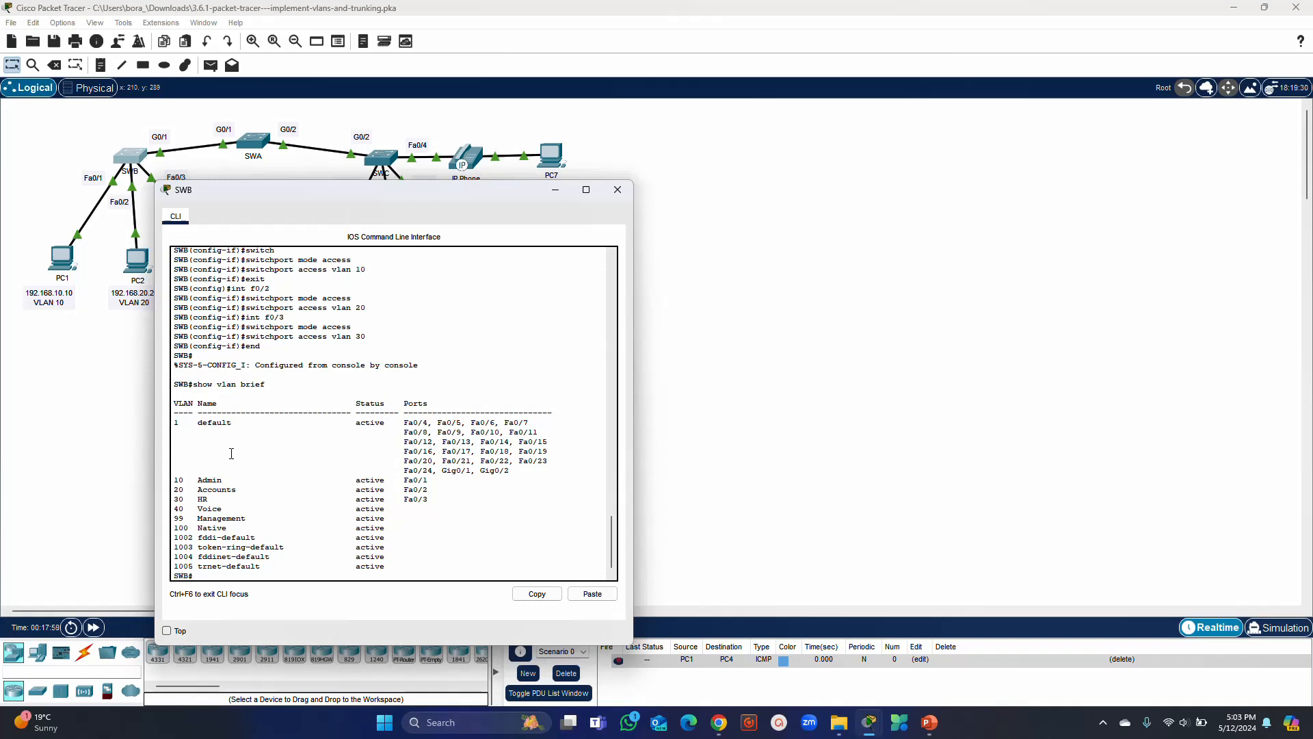
pyautogui.write('config t')
pyautogui.press('Return')
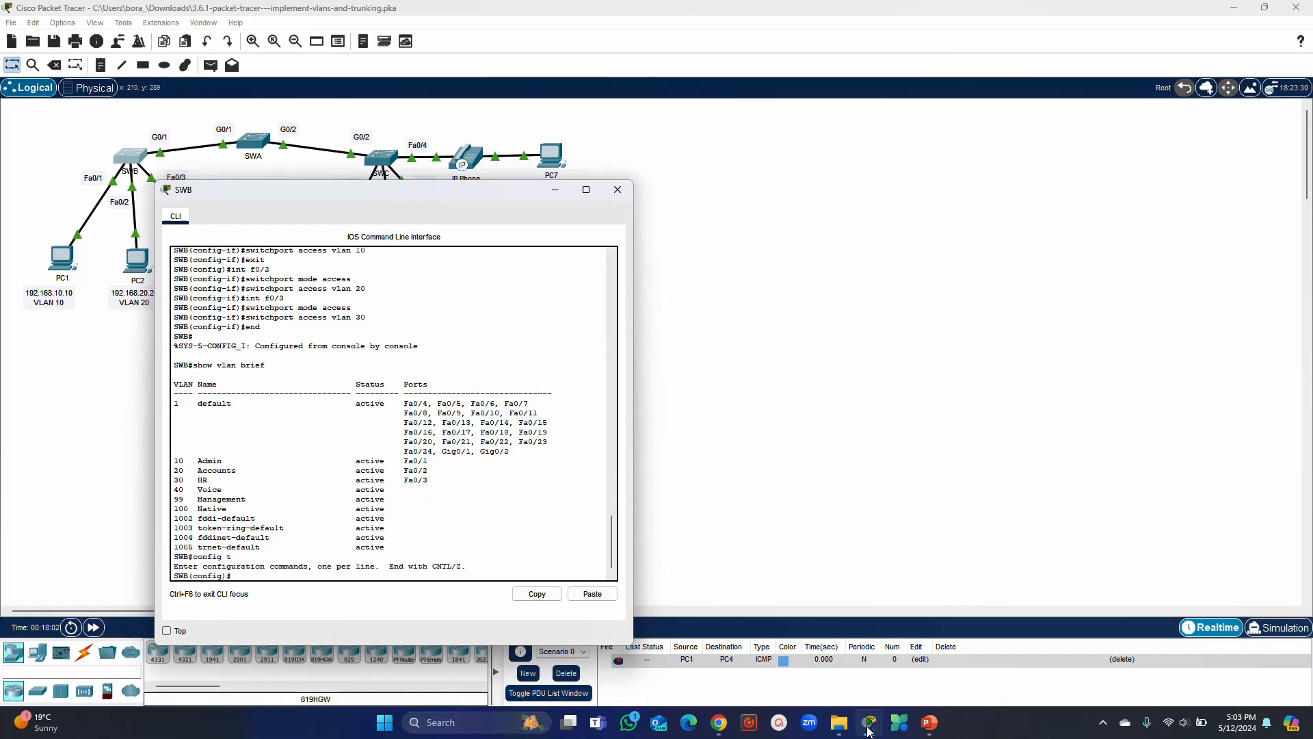
pyautogui.moveTo(869, 722)
pyautogui.click(819, 605)
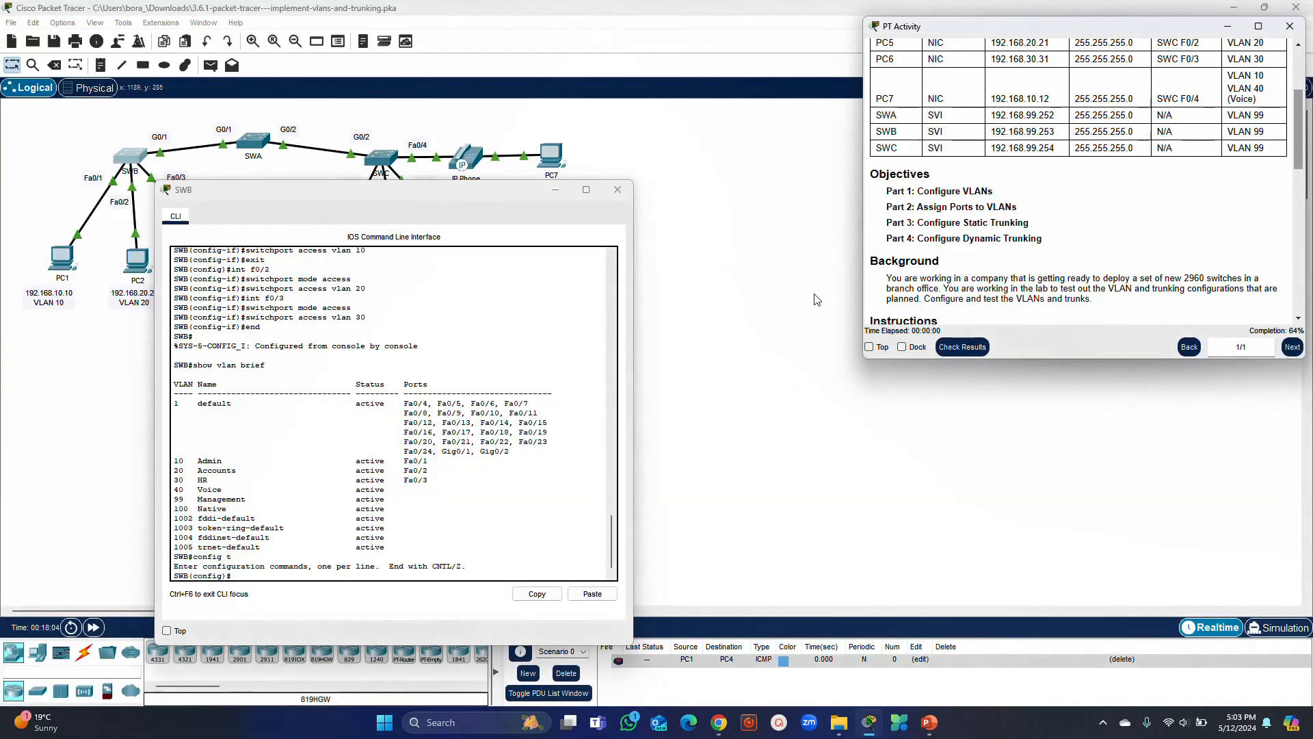
pyautogui.click(238, 577)
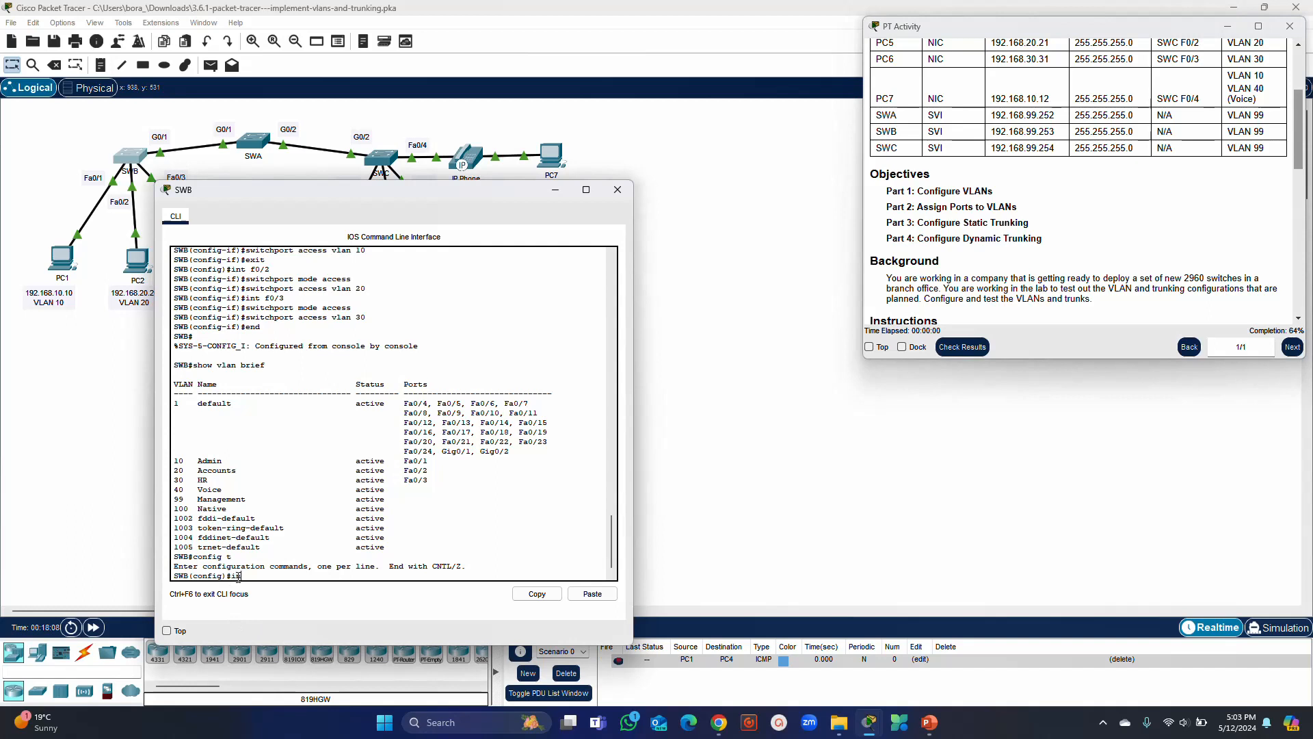
# Configure SWB's VLAN 99 interface with IP address 192.168.99.253 and mask 255.255.255.0, and return to global configuration mode.
pyautogui.write('int vlan 99')
pyautogui.press('Return')
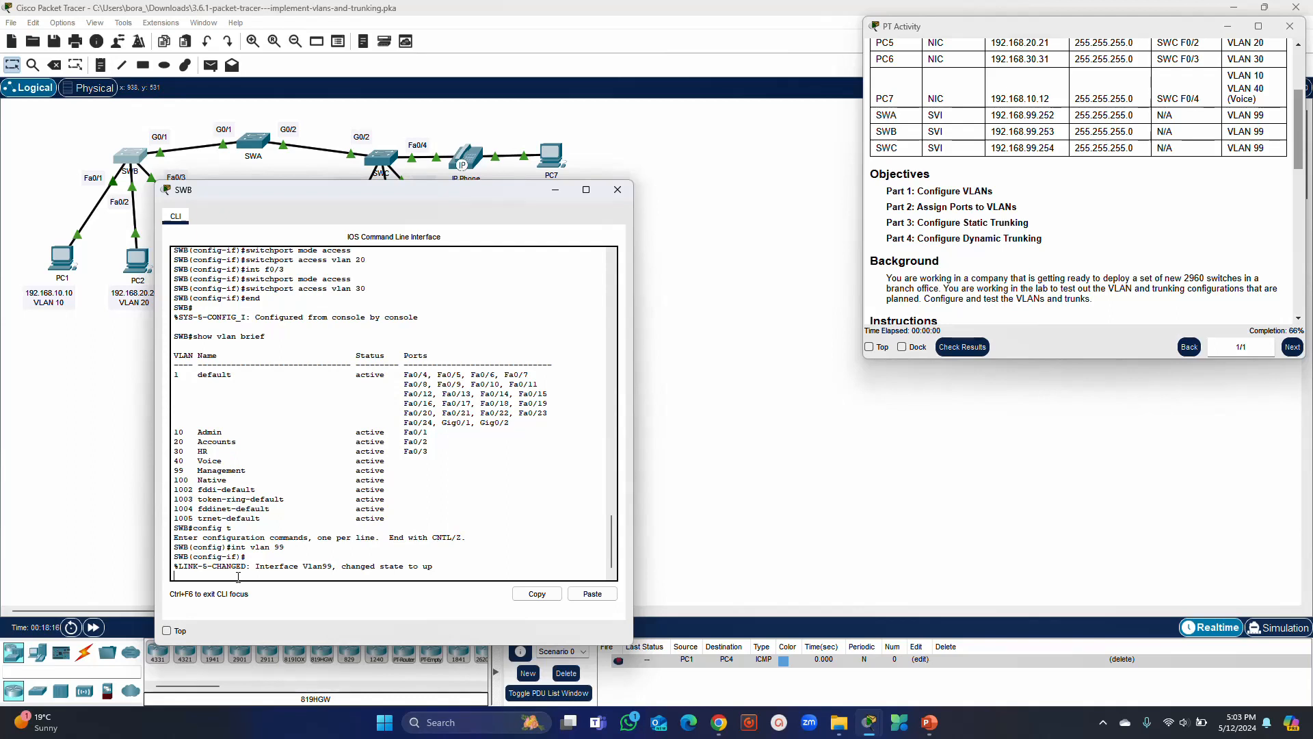
pyautogui.press('Return')
pyautogui.write('ip a')
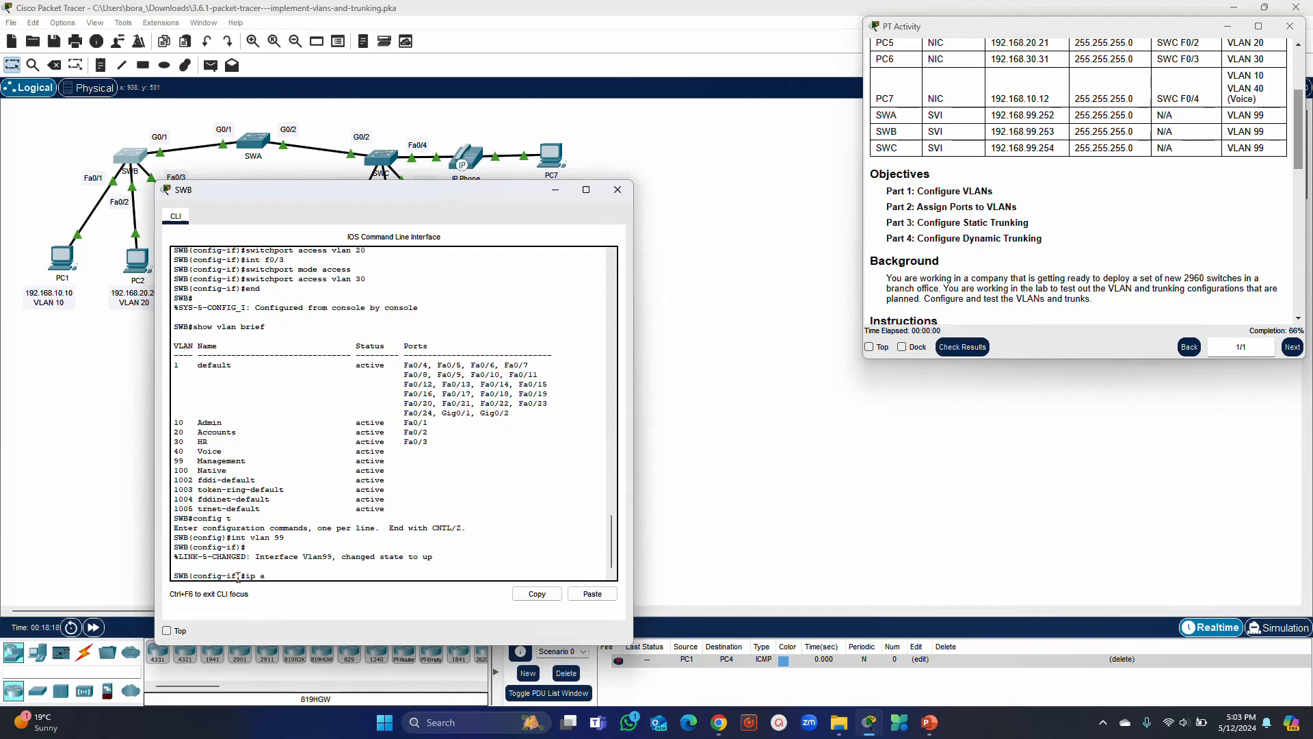
pyautogui.write('dd')
pyautogui.press('Tab')
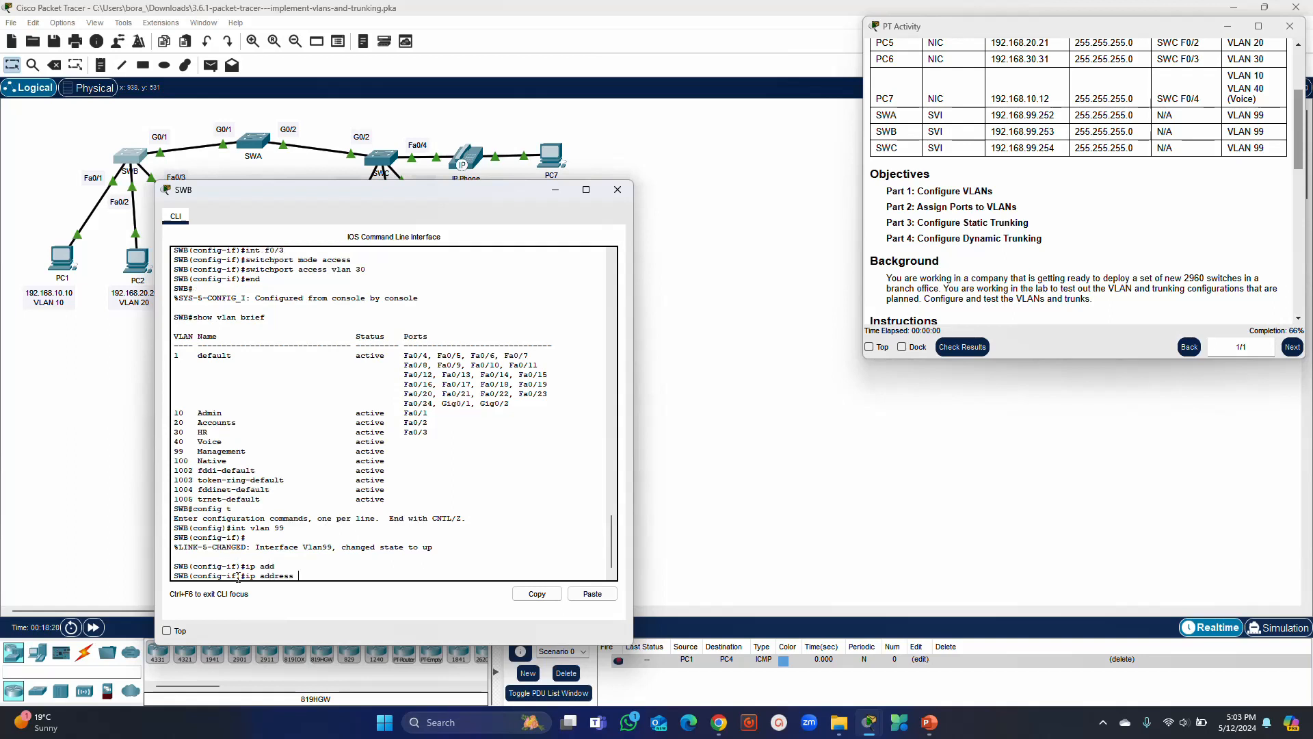
pyautogui.write('192.168.99.253 255.255.255.0')
pyautogui.press('Return')
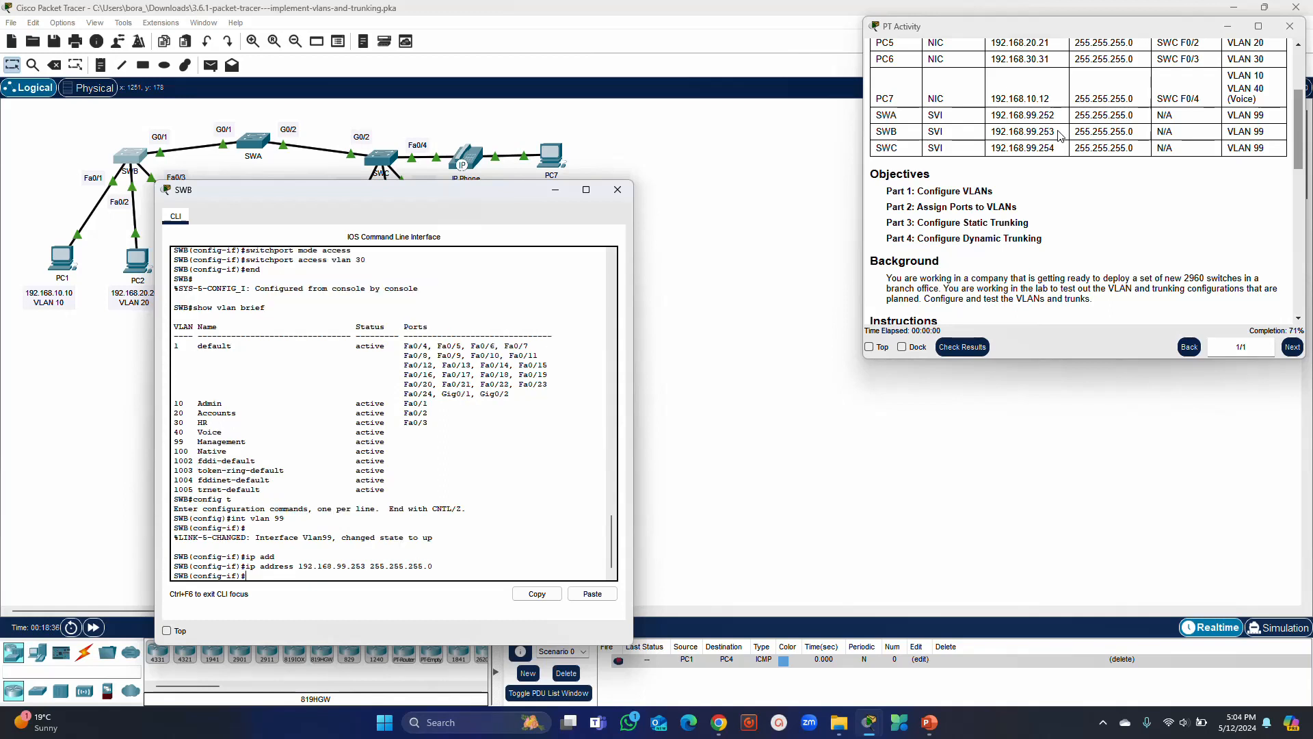
pyautogui.write('exit')
pyautogui.press('Return')
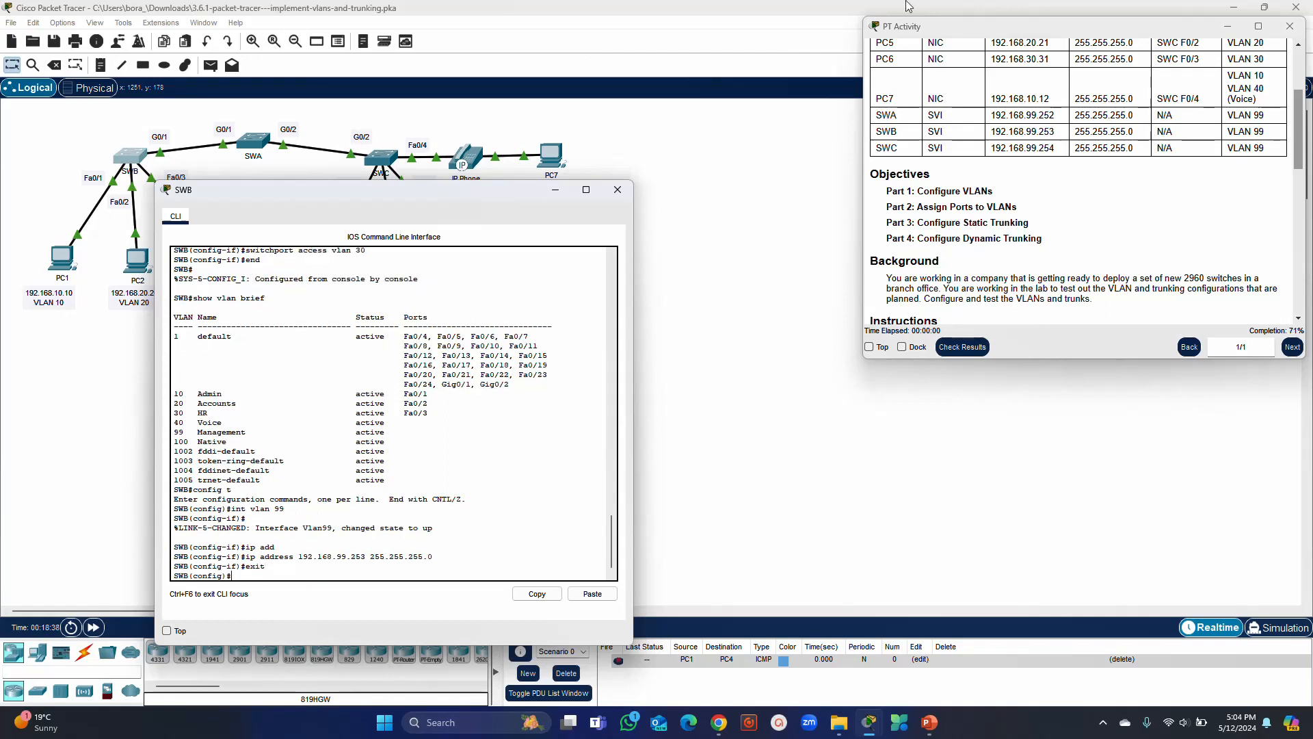
# Open SWC's CLI, enter global configuration mode and create the VLAN 99 interface.
pyautogui.click(376, 162)
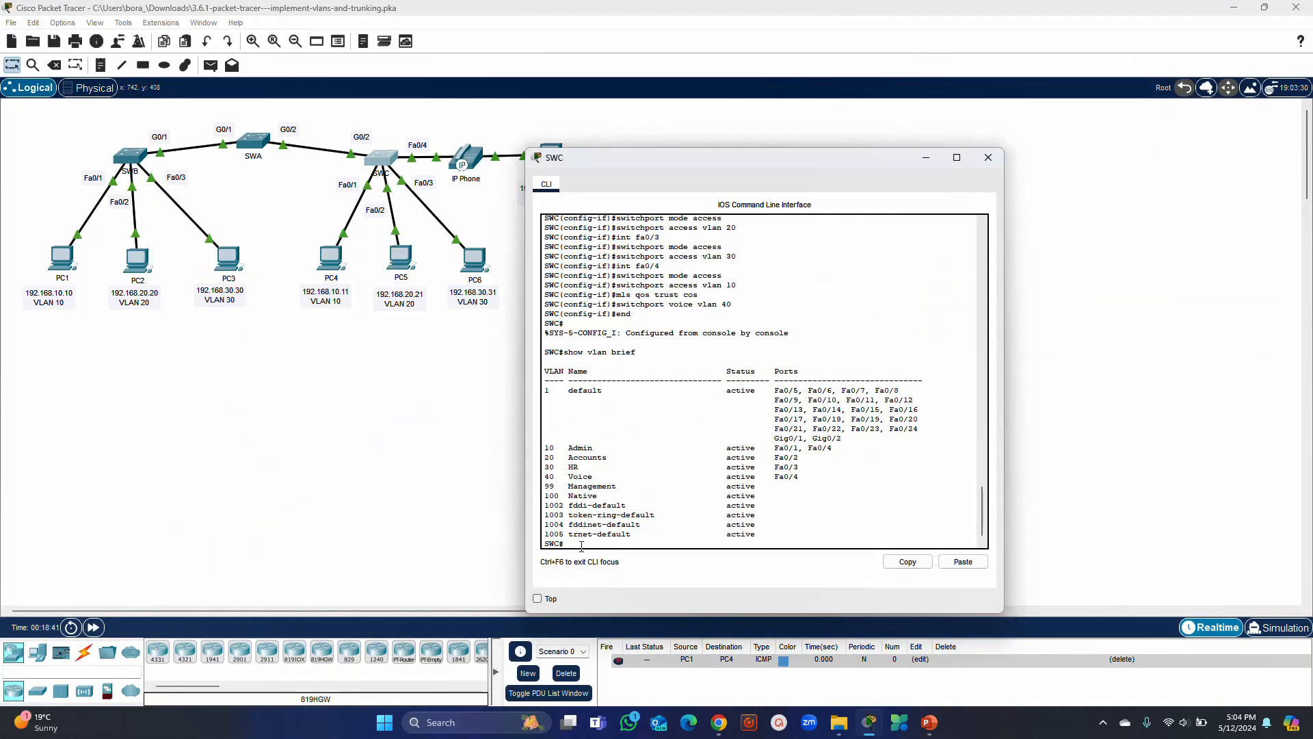
pyautogui.write('config t')
pyautogui.press('Return')
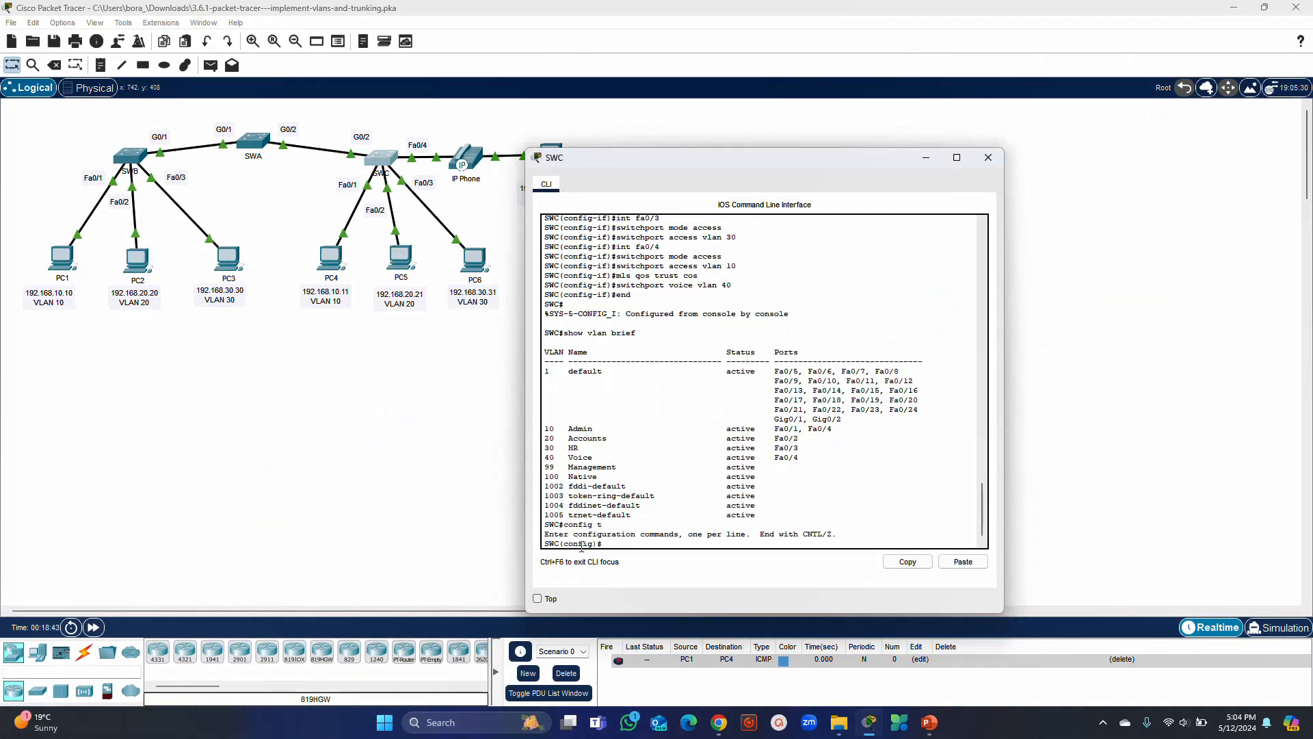
pyautogui.write('switchport mode access')
pyautogui.press('Up')
pyautogui.press('BackSpace')
pyautogui.press('BackSpace')
pyautogui.press('BackSpace')
pyautogui.press('BackSpace')
pyautogui.press('BackSpace')
pyautogui.write('vlan 99')
pyautogui.press('Return')
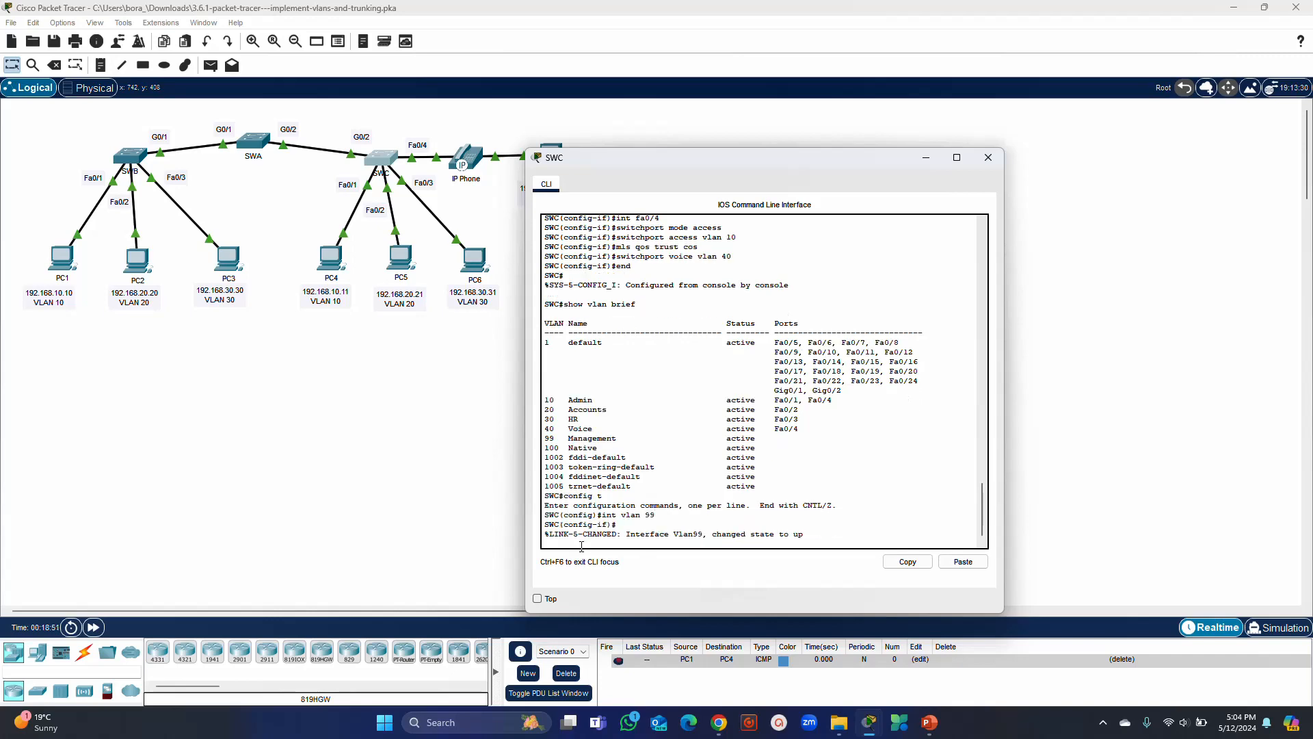
# Bring the activity instructions back and move SWC's CLI window beside them so the addressing table is readable.
pyautogui.moveTo(866, 730)
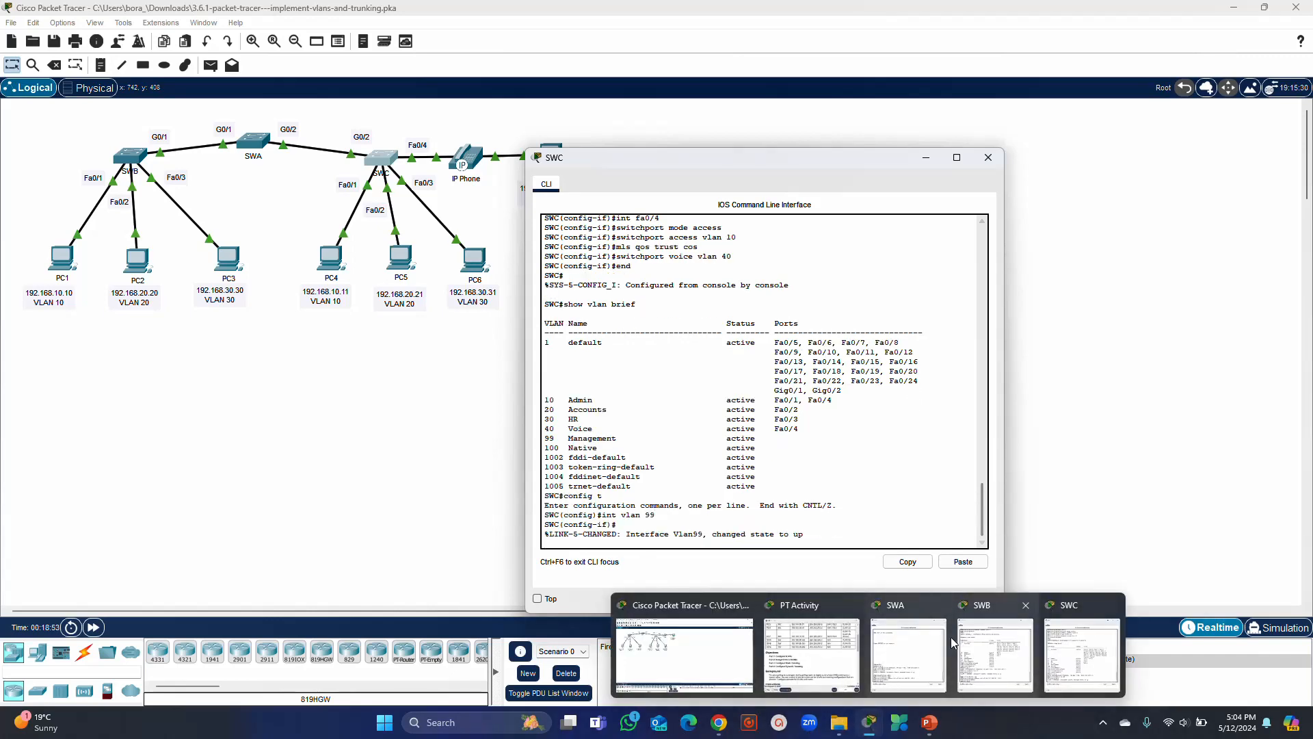
pyautogui.click(812, 653)
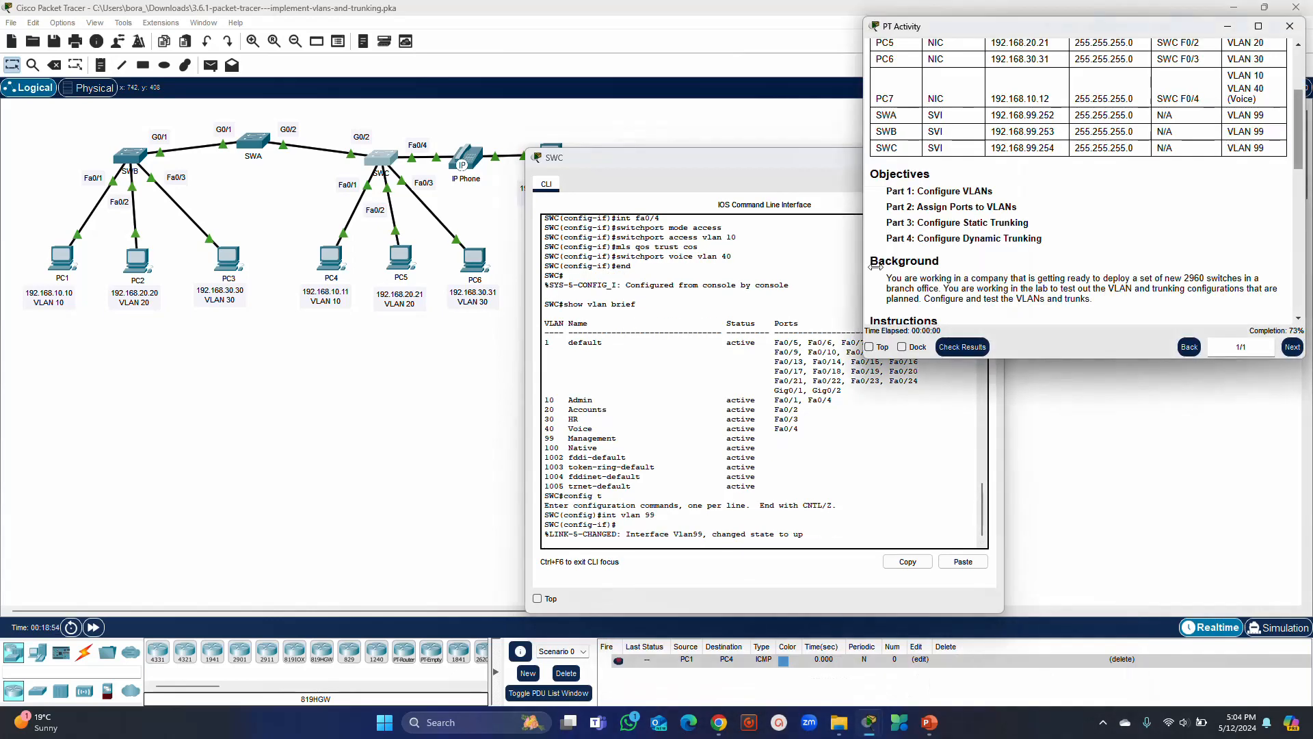
pyautogui.click(742, 179)
pyautogui.moveTo(594, 171); pyautogui.dragTo(385, 180)
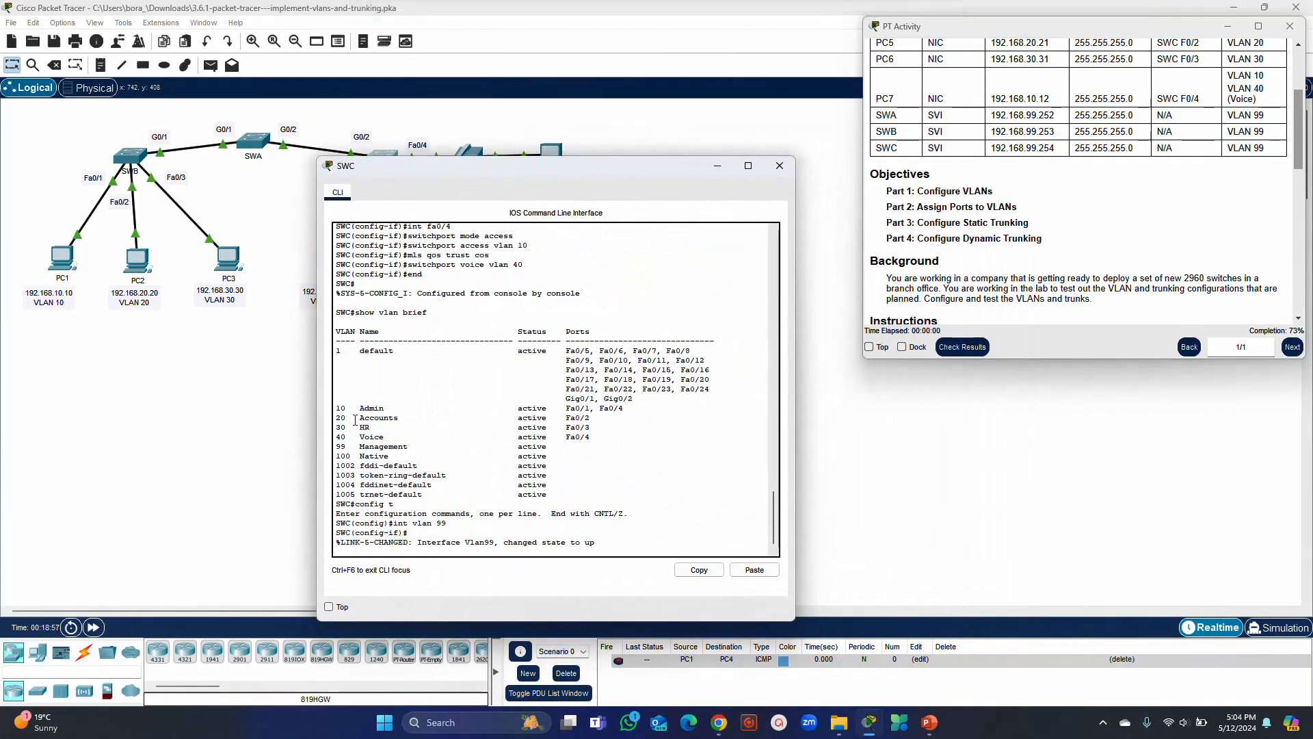
# Assign IP address 192.168.99.254 with mask 255.255.255.0 to SWC's VLAN 99 interface and return to global configuration mode.
pyautogui.press('Return')
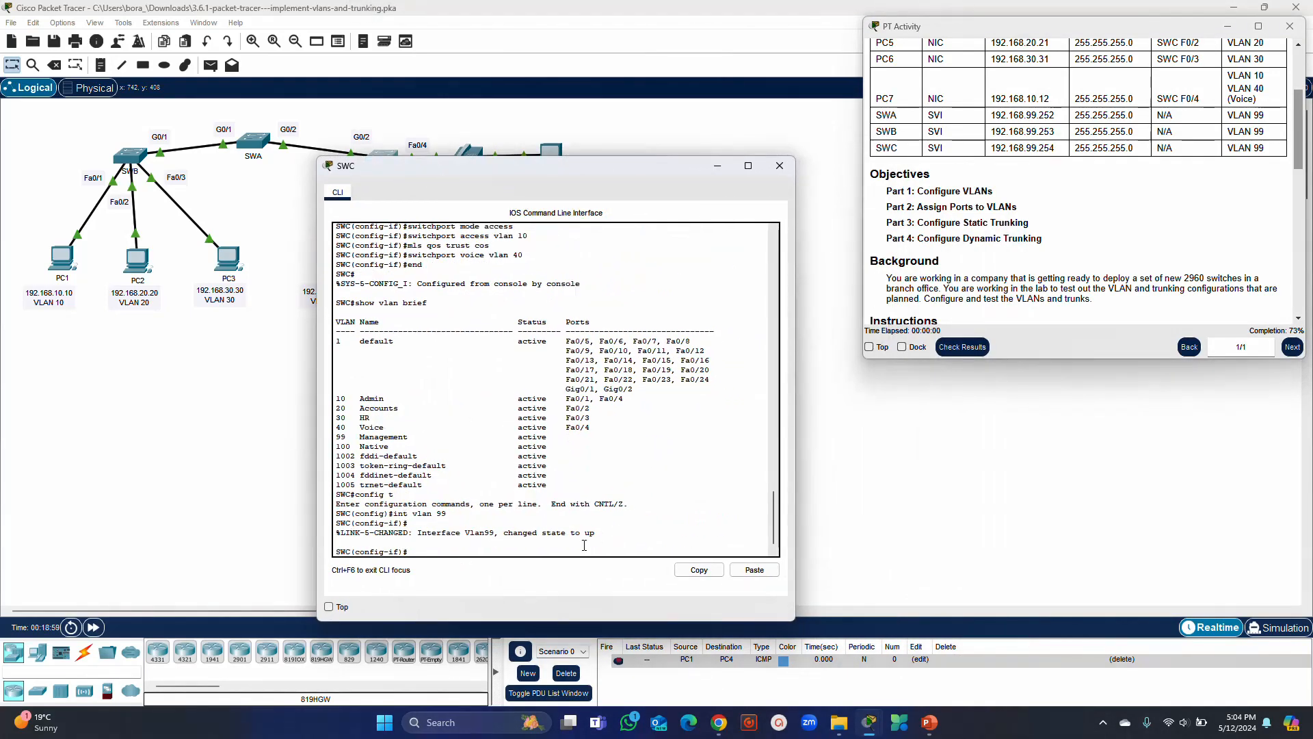
pyautogui.write('ip add')
pyautogui.press('Tab')
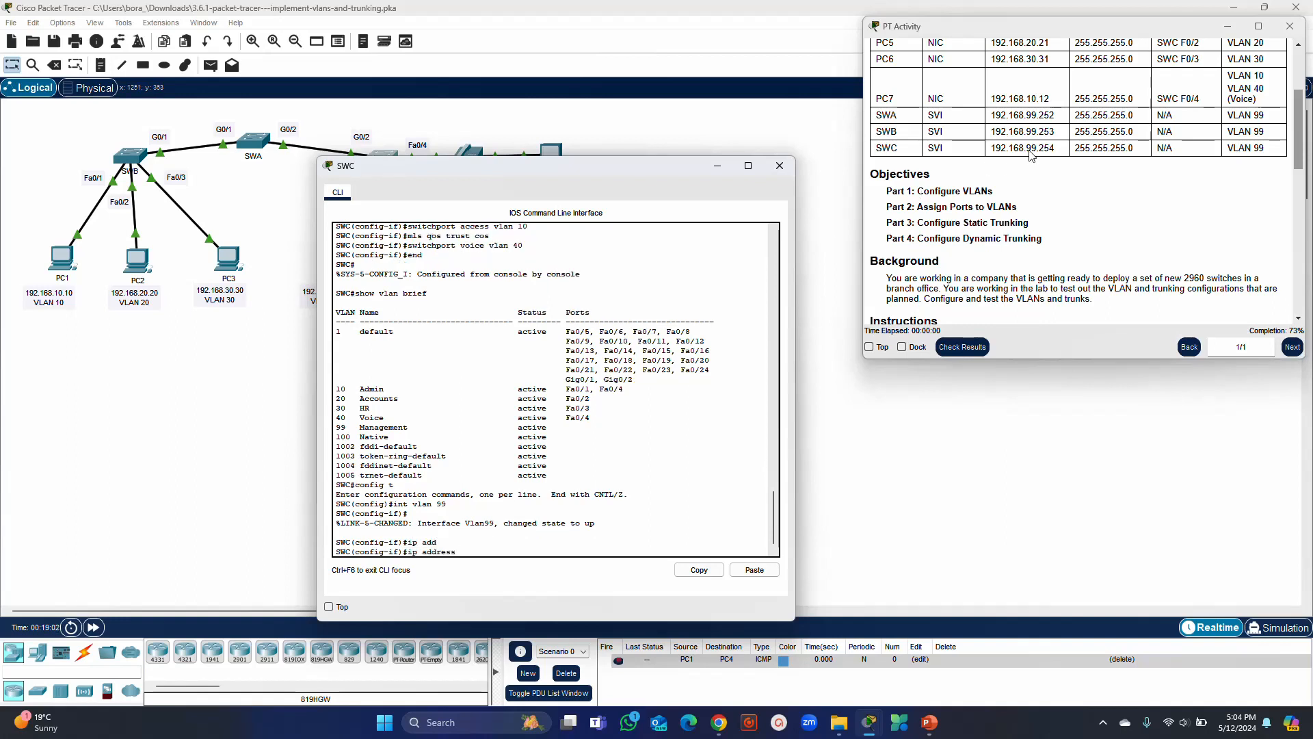
pyautogui.write('192.168.99.25')
pyautogui.write('4 255.255.255.0')
pyautogui.press('Return')
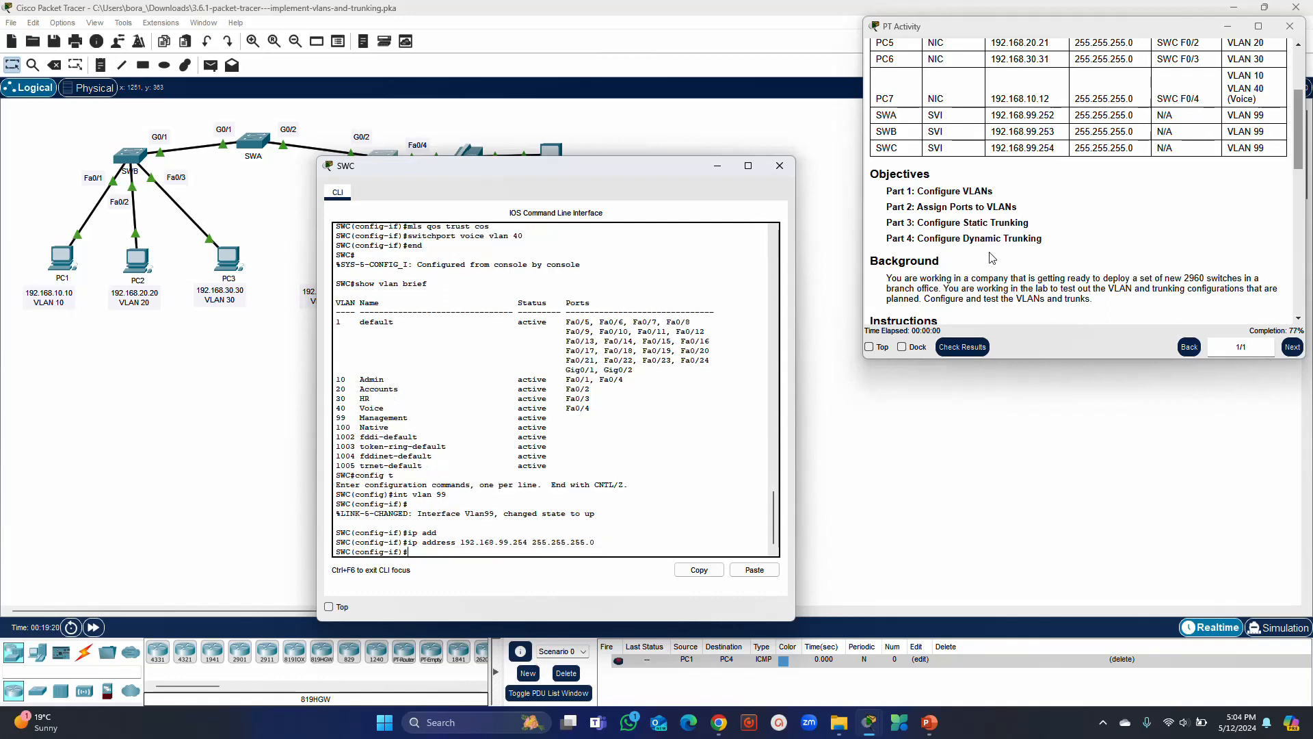
pyautogui.write('exit')
pyautogui.press('Return')
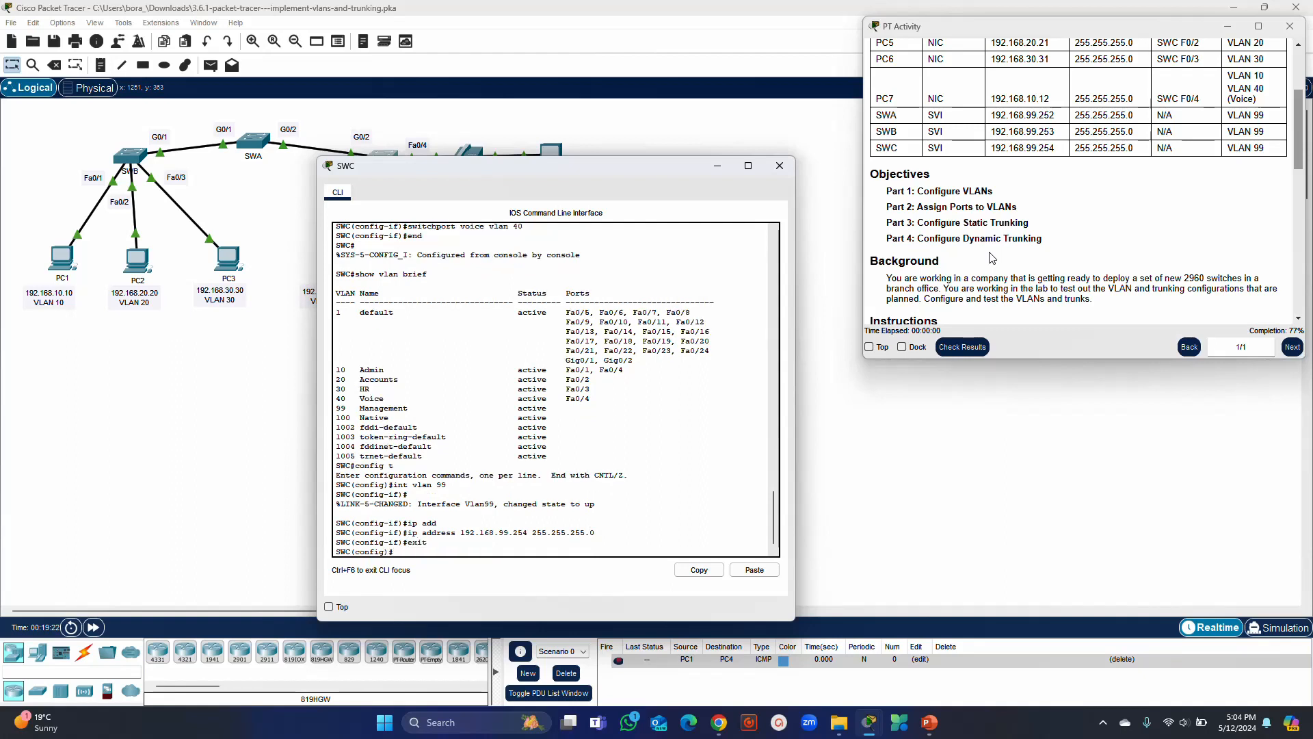
# Consult the static trunking instructions in Part 3, and enter interface configuration for g0/1 on SWB.
pyautogui.moveTo(1304, 157); pyautogui.dragTo(1305, 283)
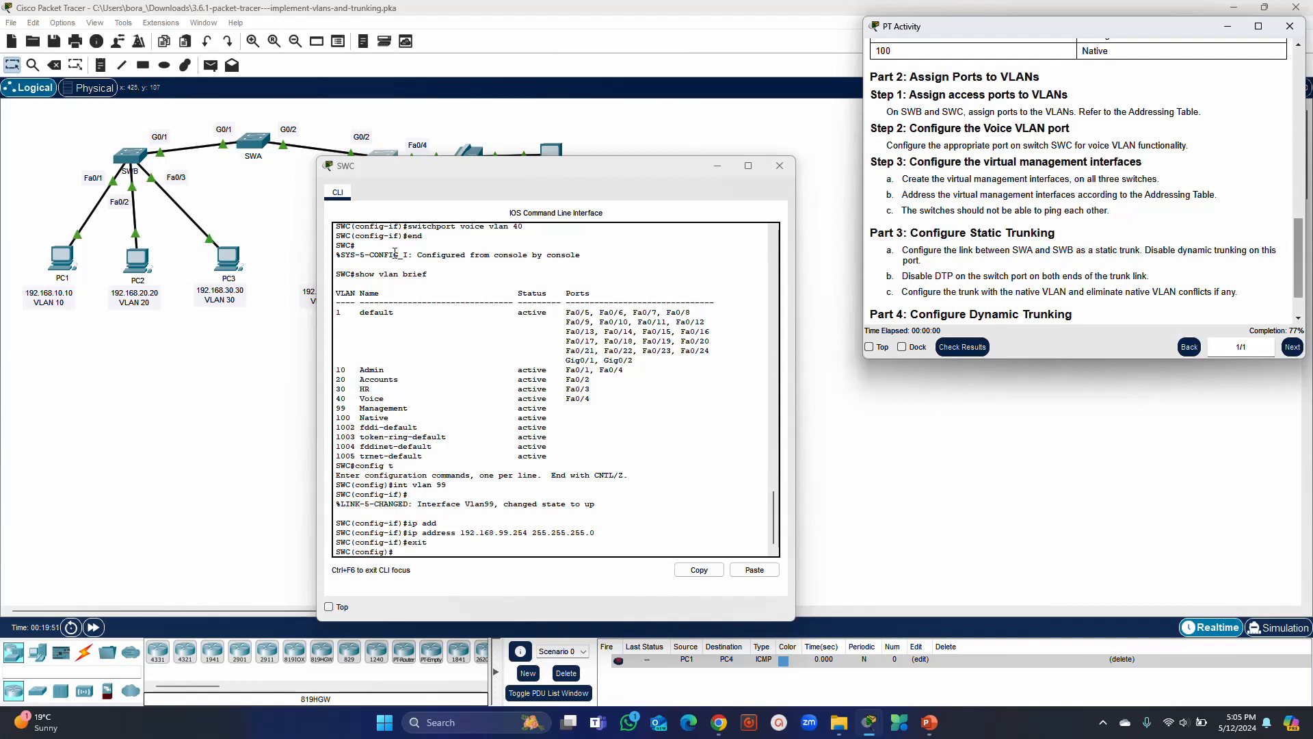
pyautogui.moveTo(882, 732)
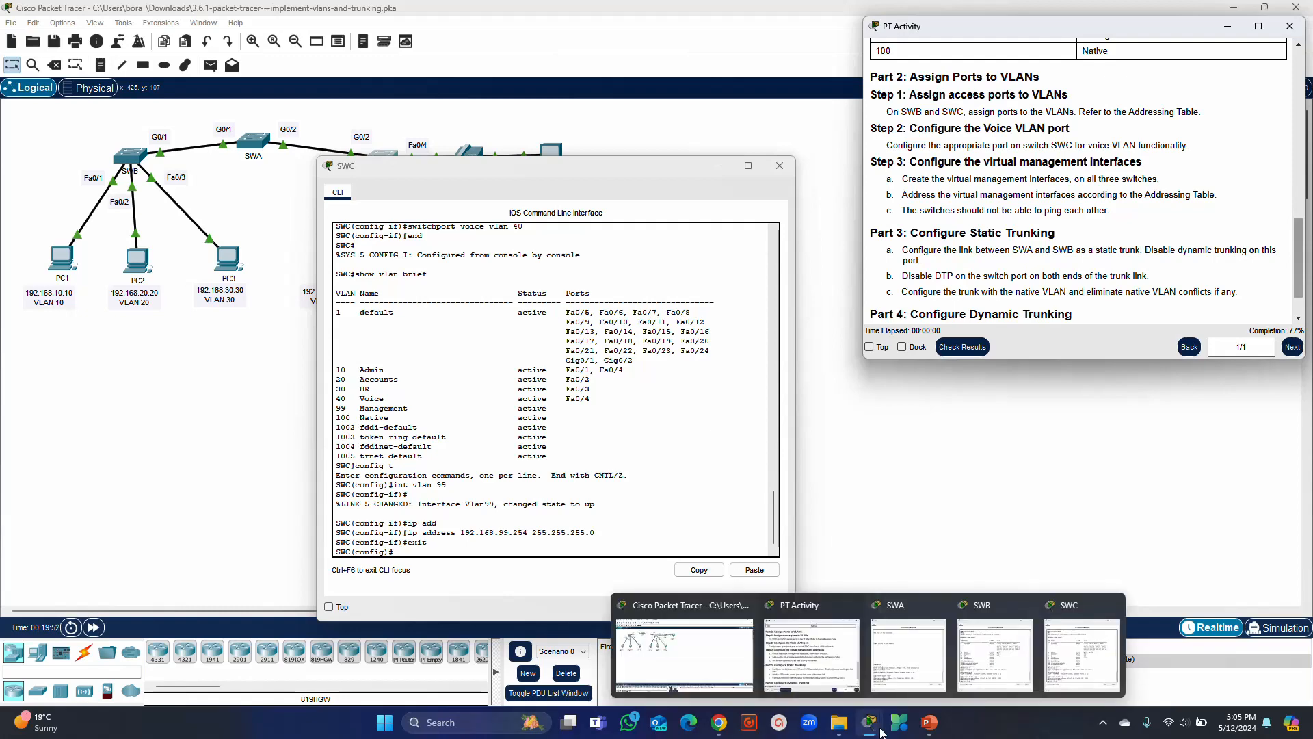
pyautogui.click(989, 660)
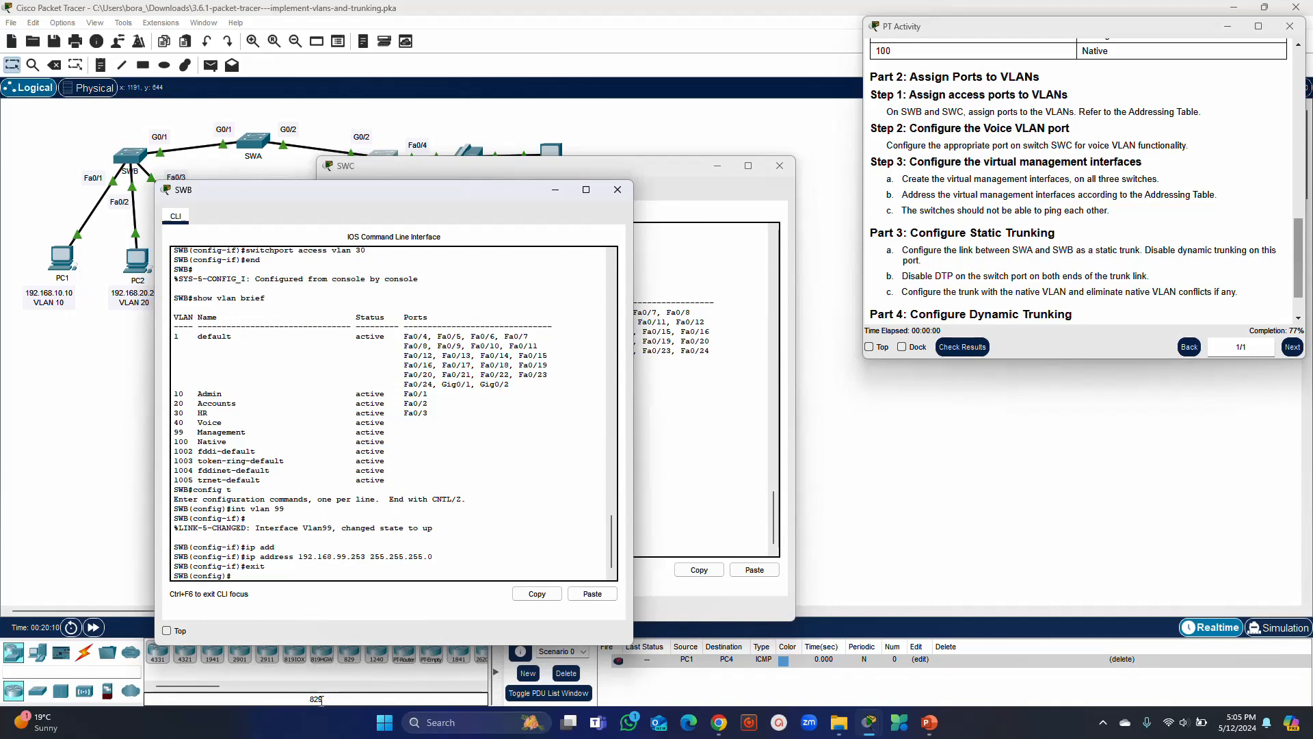
pyautogui.write('end')
pyautogui.press('Down')
pyautogui.press('BackSpace')
pyautogui.press('BackSpace')
pyautogui.press('BackSpace')
pyautogui.write('1')
pyautogui.press('Return')
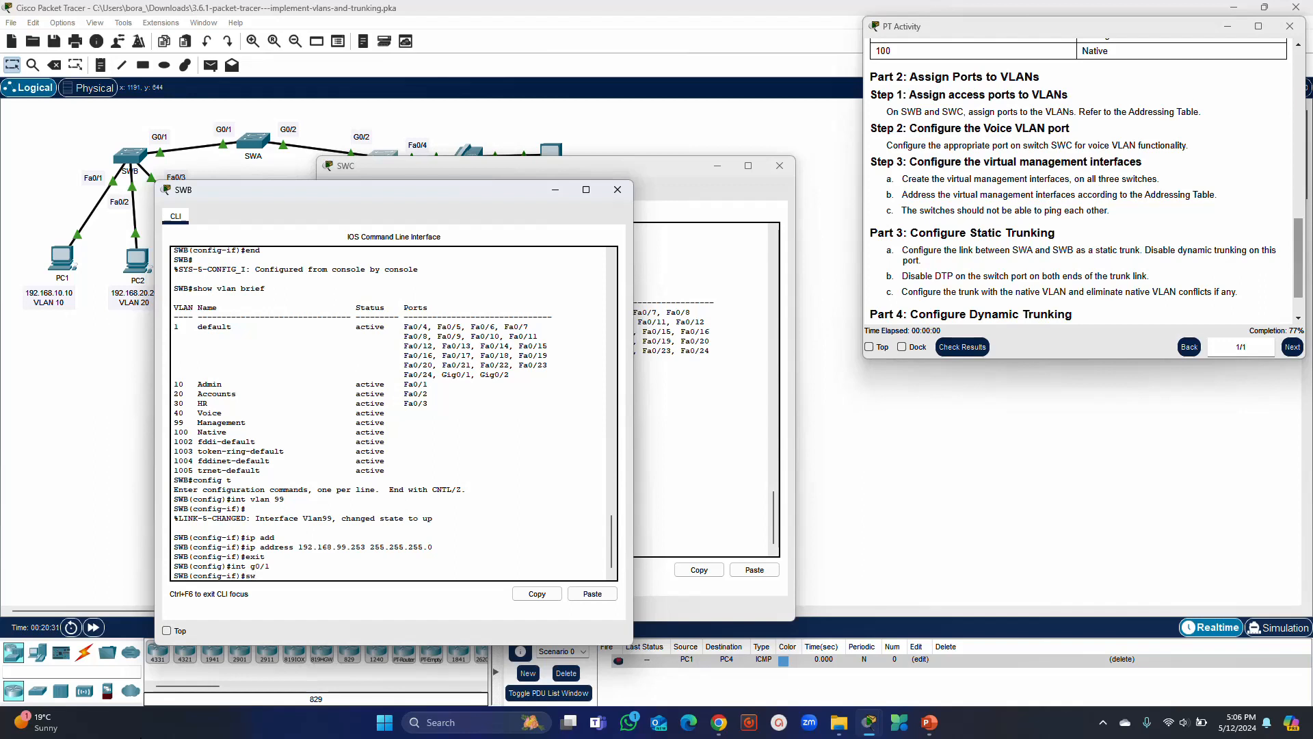
# Set VLAN 100 as the trunk native VLAN on SWB's interface g0/1.
pyautogui.write('t')
pyautogui.write('i')
pyautogui.press('Tab')
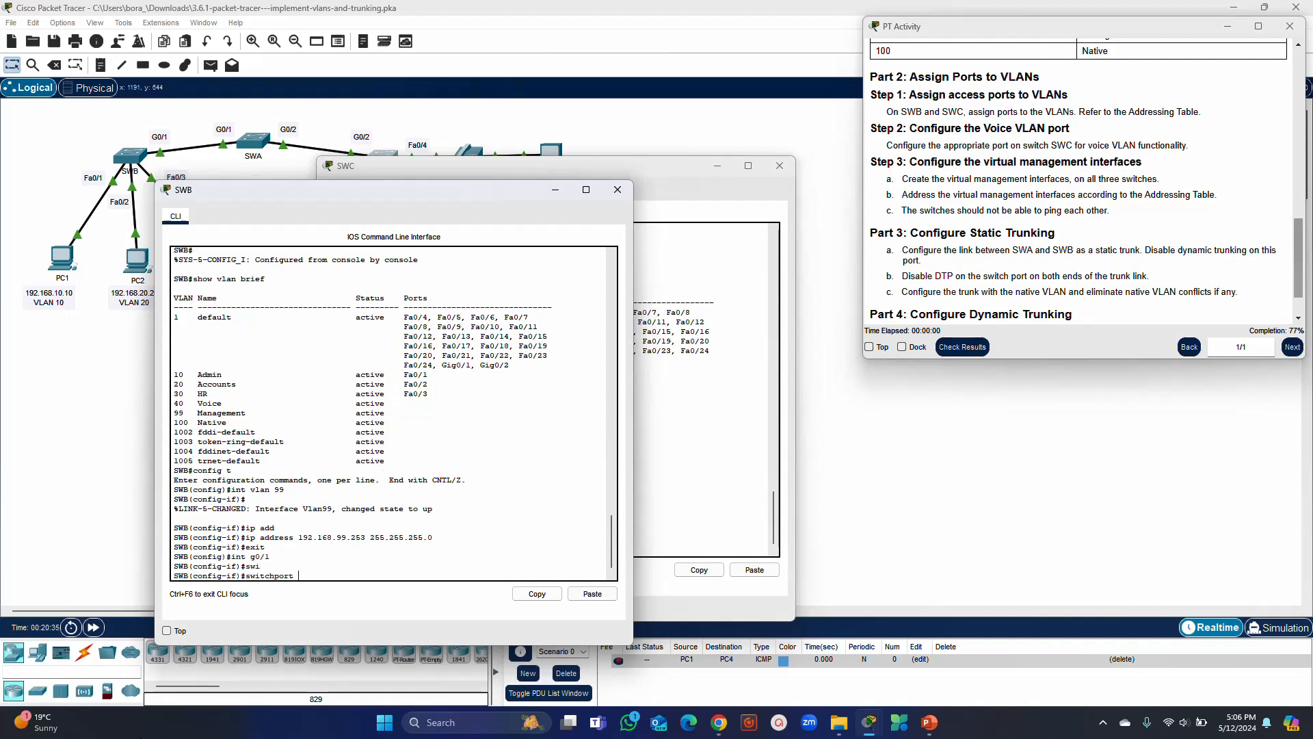
pyautogui.write('trunk na')
pyautogui.press('Tab')
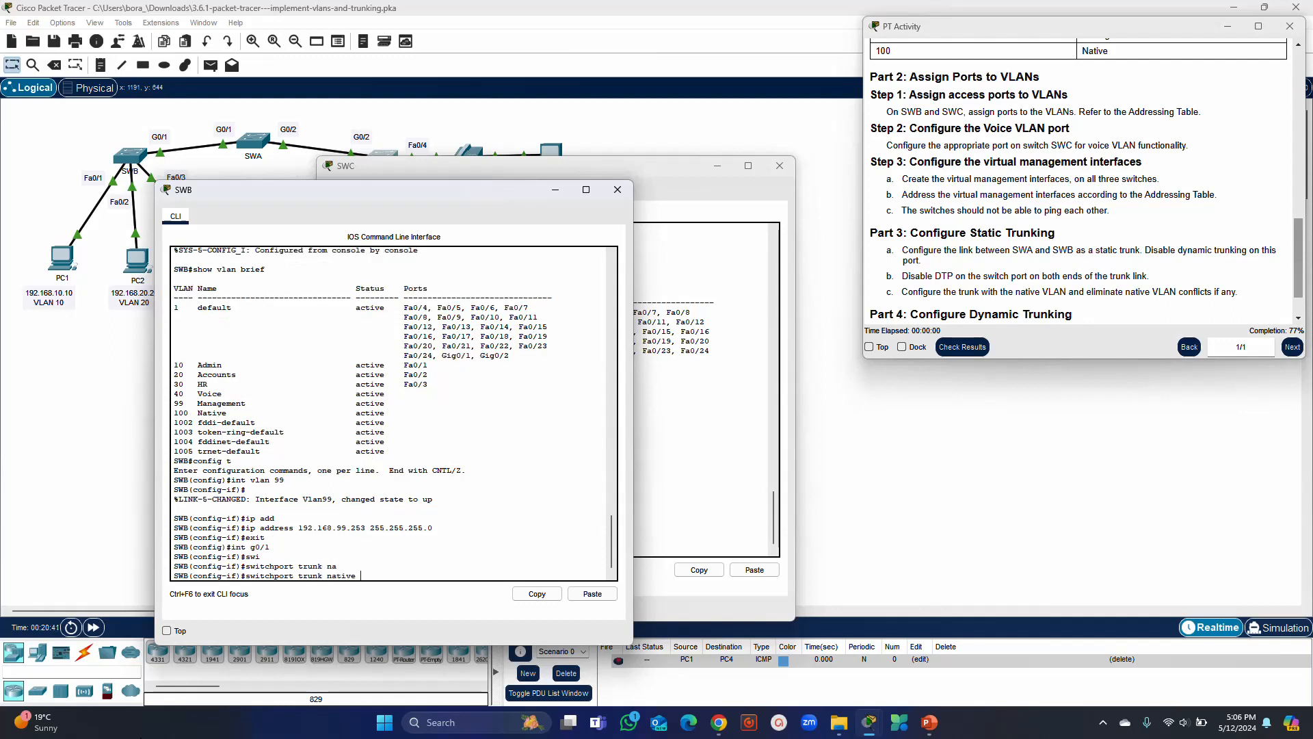
pyautogui.write('vlan 100')
pyautogui.press('Return')
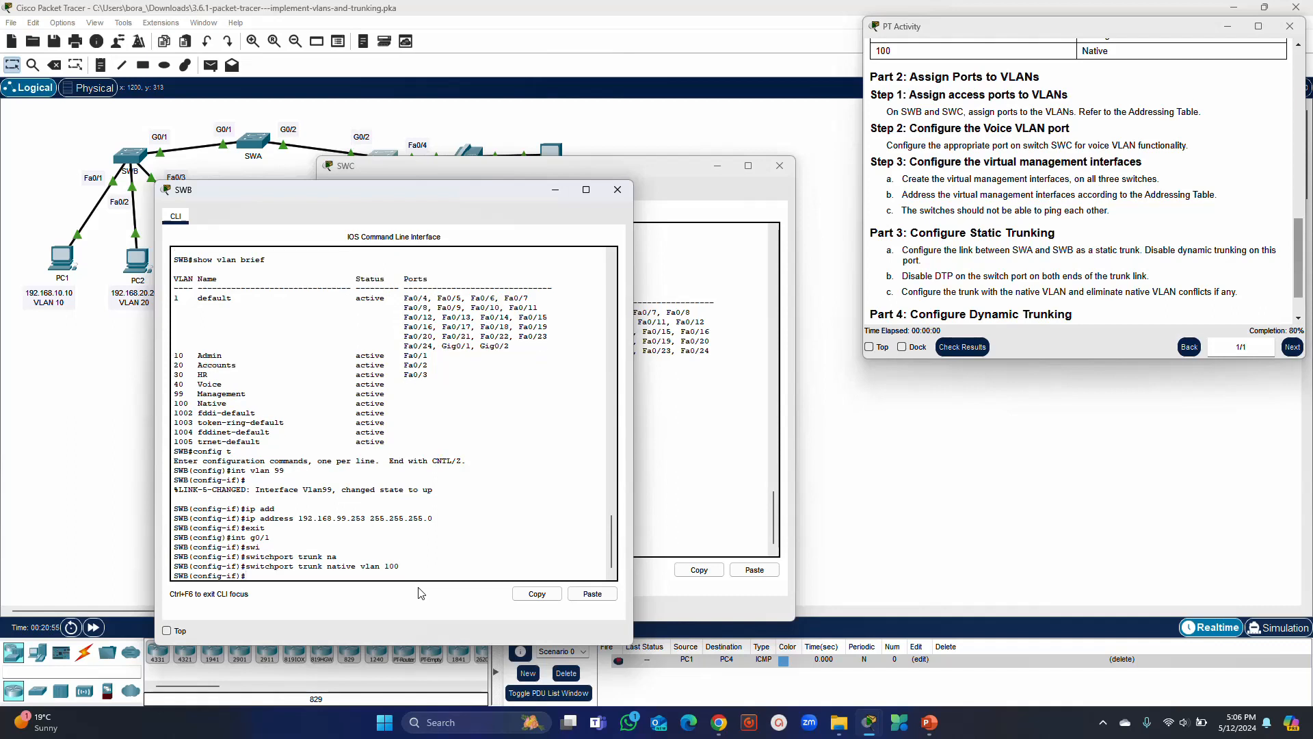
# Set SWB's interface g0/1 to static trunk mode.
pyautogui.press('Up')
pyautogui.press('BackSpace')
pyautogui.press('BackSpace')
pyautogui.press('BackSpace')
pyautogui.press('BackSpace')
pyautogui.press('BackSpace')
pyautogui.press('BackSpace')
pyautogui.press('BackSpace')
pyautogui.press('BackSpace')
pyautogui.press('BackSpace')
pyautogui.press('BackSpace')
pyautogui.press('BackSpace')
pyautogui.press('BackSpace')
pyautogui.press('BackSpace')
pyautogui.write('mode trunk')
pyautogui.press('Return')
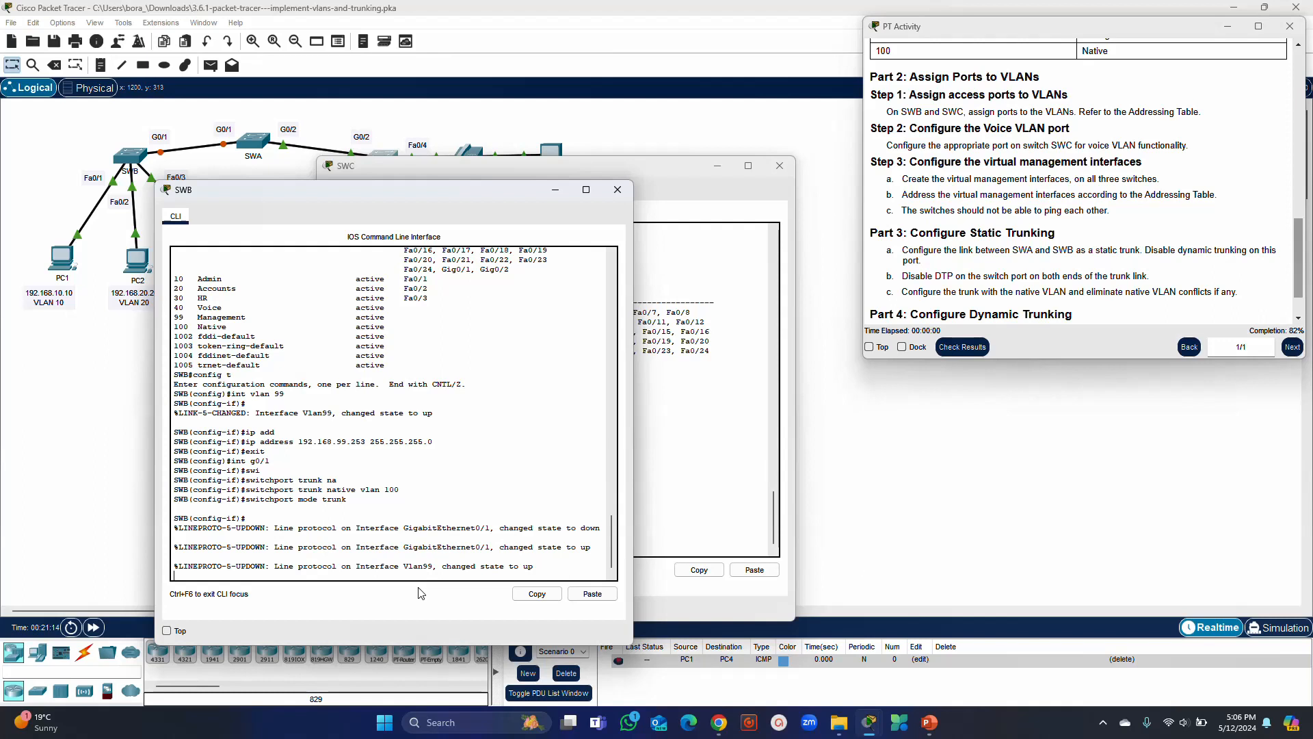
pyautogui.press('Return')
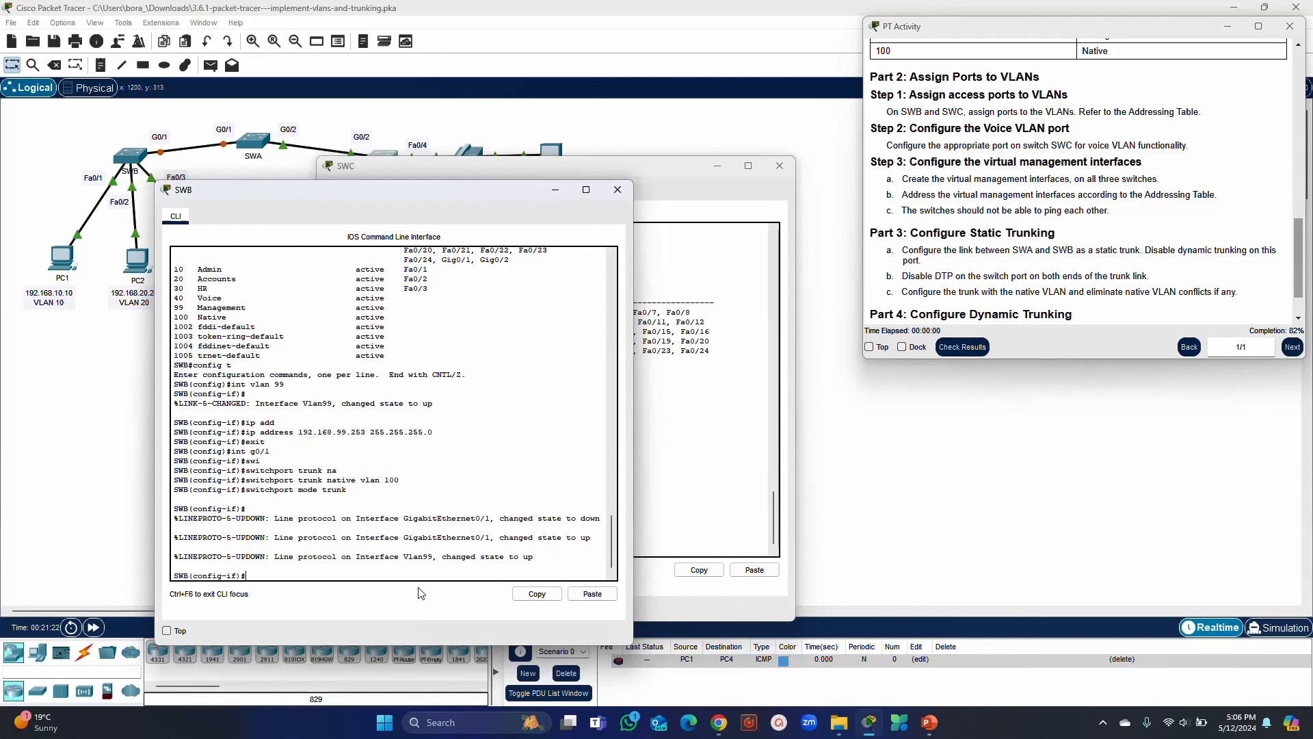
# Try to configure the DTP negotiation setting on SWB's trunk port and reselect interface g0/1.
pyautogui.write('t')
pyautogui.press('Up')
pyautogui.press('BackSpace')
pyautogui.press('BackSpace')
pyautogui.press('BackSpace')
pyautogui.press('BackSpace')
pyautogui.press('BackSpace')
pyautogui.press('BackSpace')
pyautogui.press('BackSpace')
pyautogui.press('BackSpace')
pyautogui.press('BackSpace')
pyautogui.write('neg')
pyautogui.press('Tab')
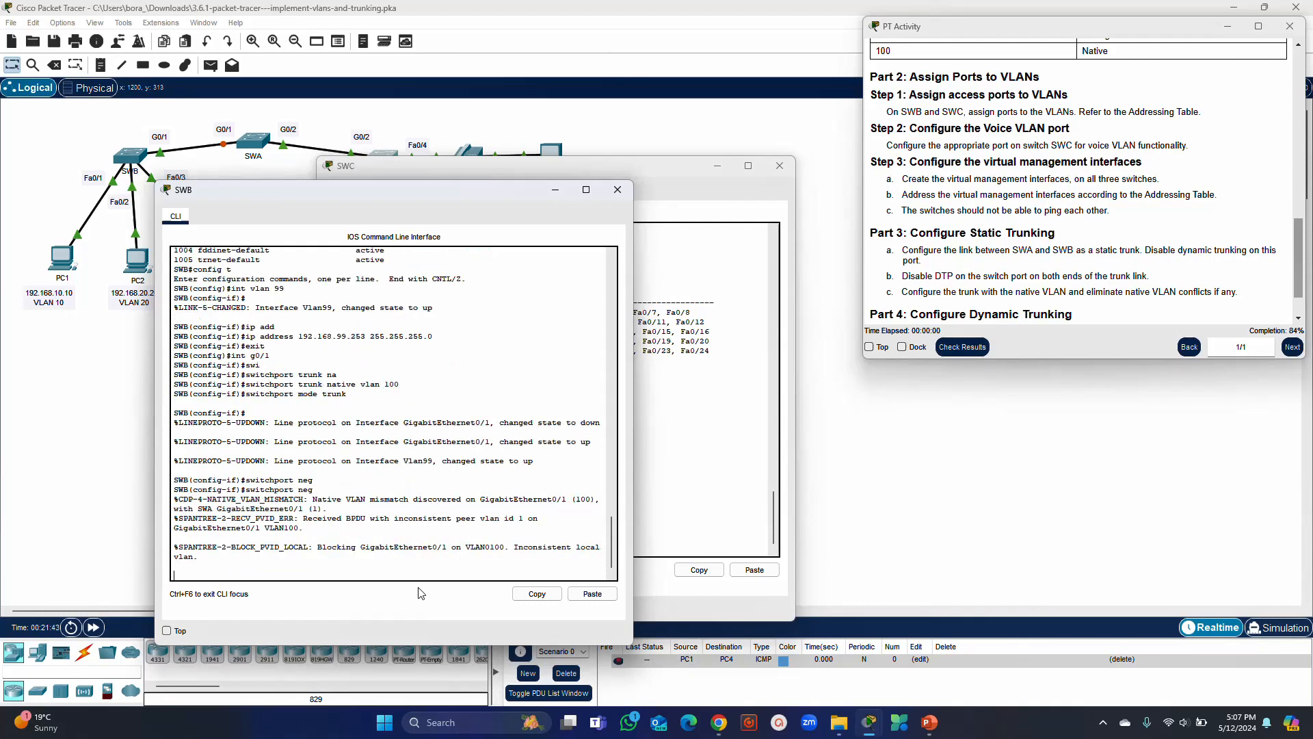
pyautogui.write('int g0/1')
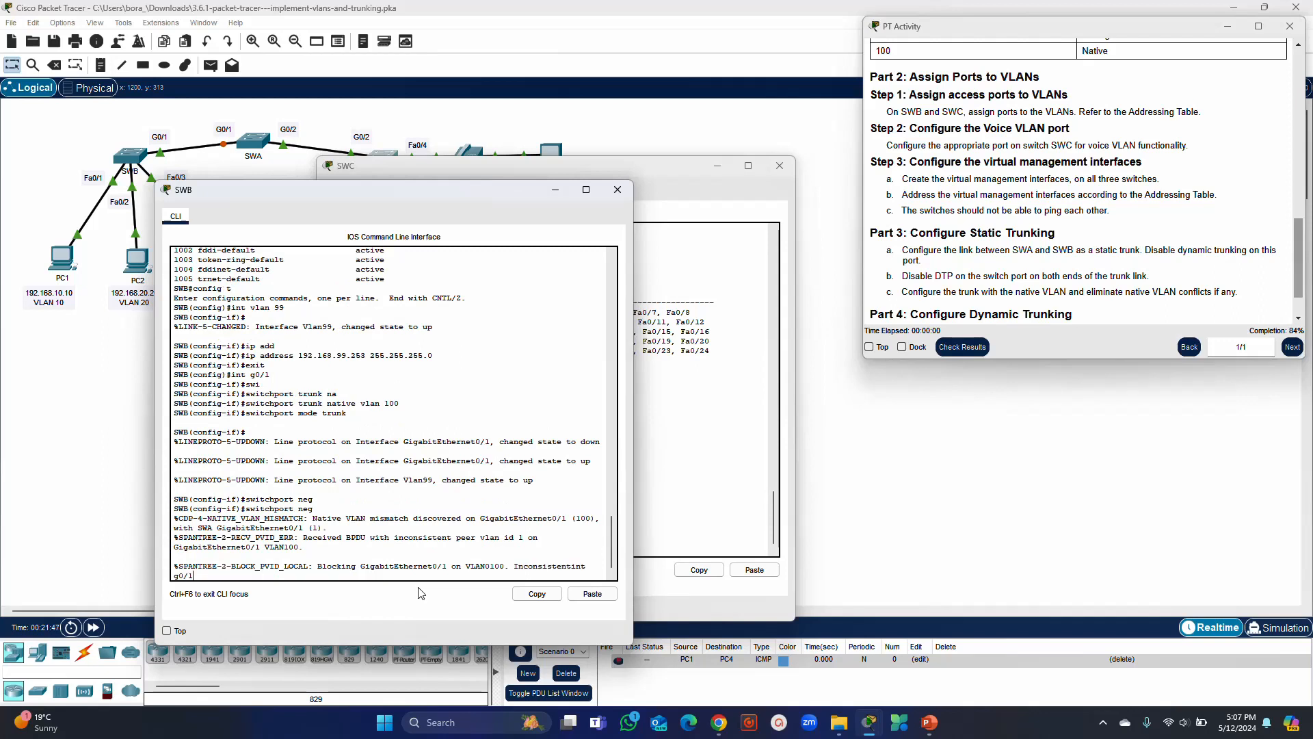
pyautogui.press('Return')
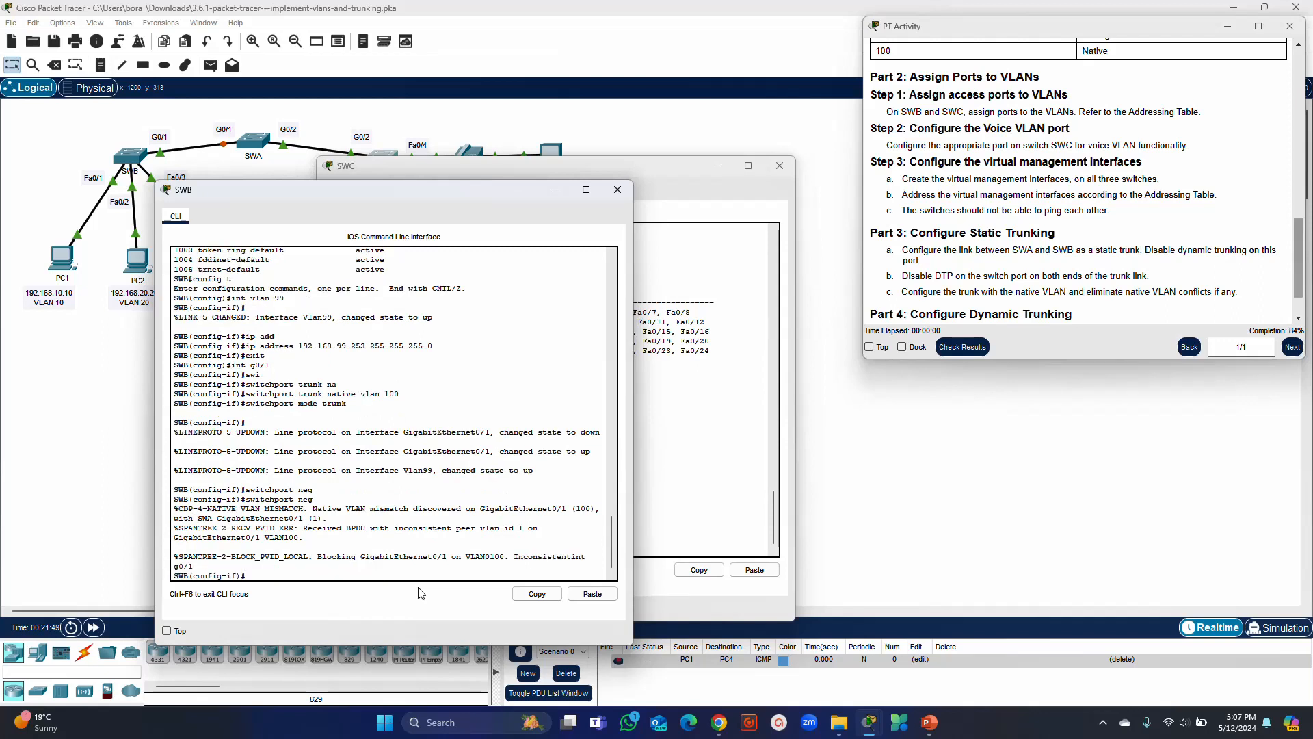
# Disable DTP on SWB's trunk port g0/1 with switchport nonegotiate.
pyautogui.press('Up')
pyautogui.press('Up')
pyautogui.press('Up')
pyautogui.press('Down')
pyautogui.press('Down')
pyautogui.press('Up')
pyautogui.press('Up')
pyautogui.press('BackSpace')
pyautogui.press('BackSpace')
pyautogui.press('BackSpace')
pyautogui.press('BackSpace')
pyautogui.press('BackSpace')
pyautogui.press('BackSpace')
pyautogui.press('BackSpace')
pyautogui.press('BackSpace')
pyautogui.write('noneg')
pyautogui.press('Tab')
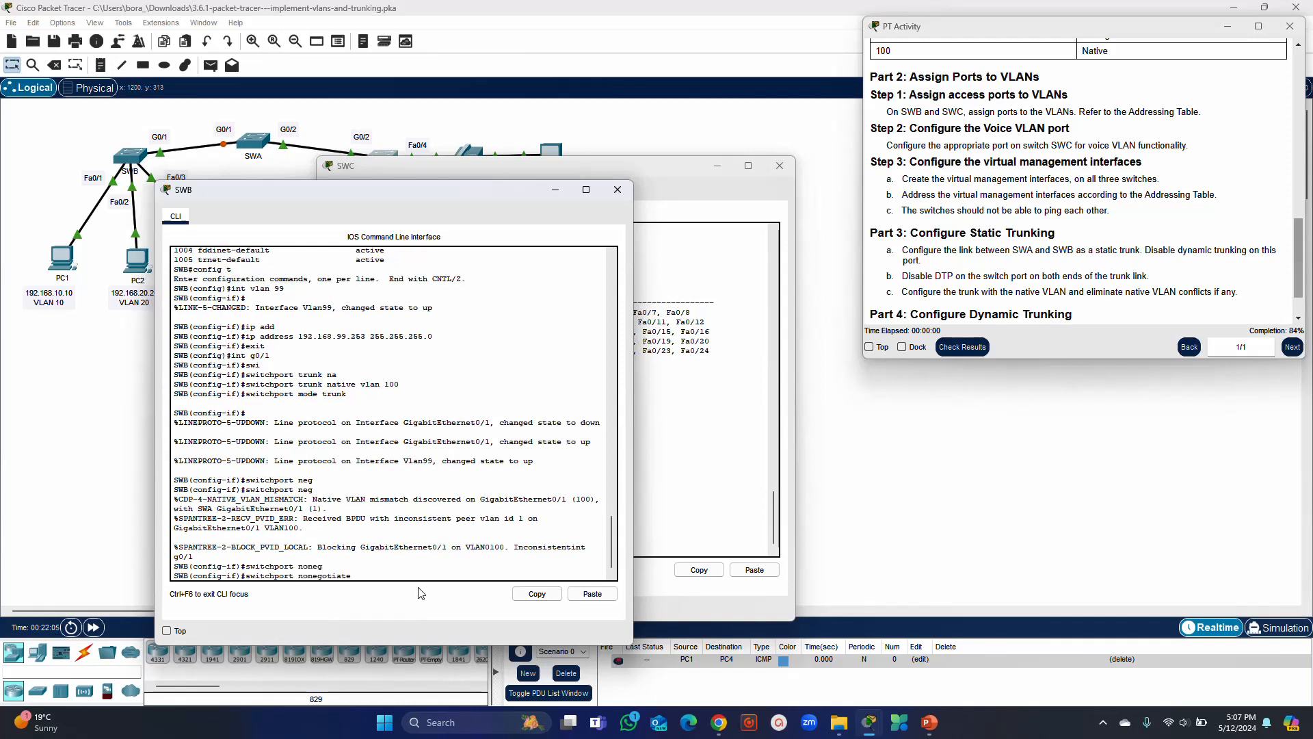
pyautogui.press('Return')
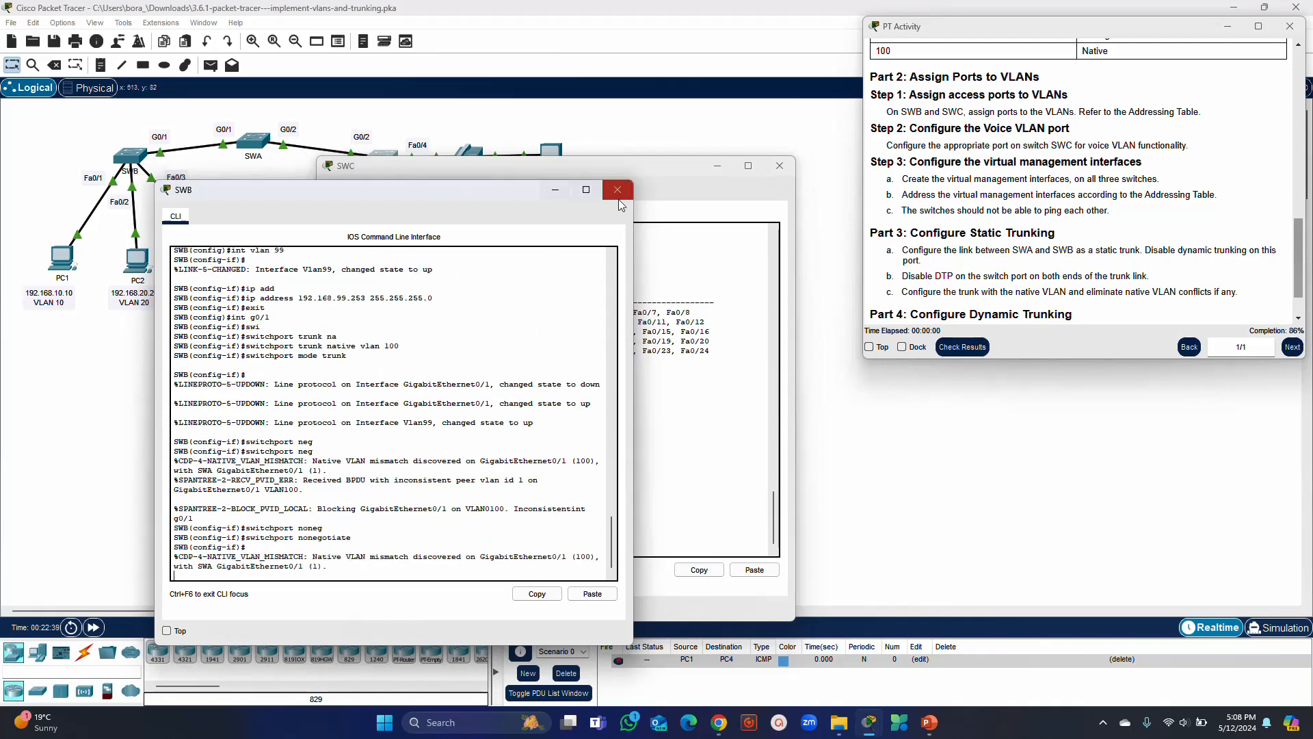
# Switch to SWA's console and enter interface configuration for g0/1.
pyautogui.click(691, 192)
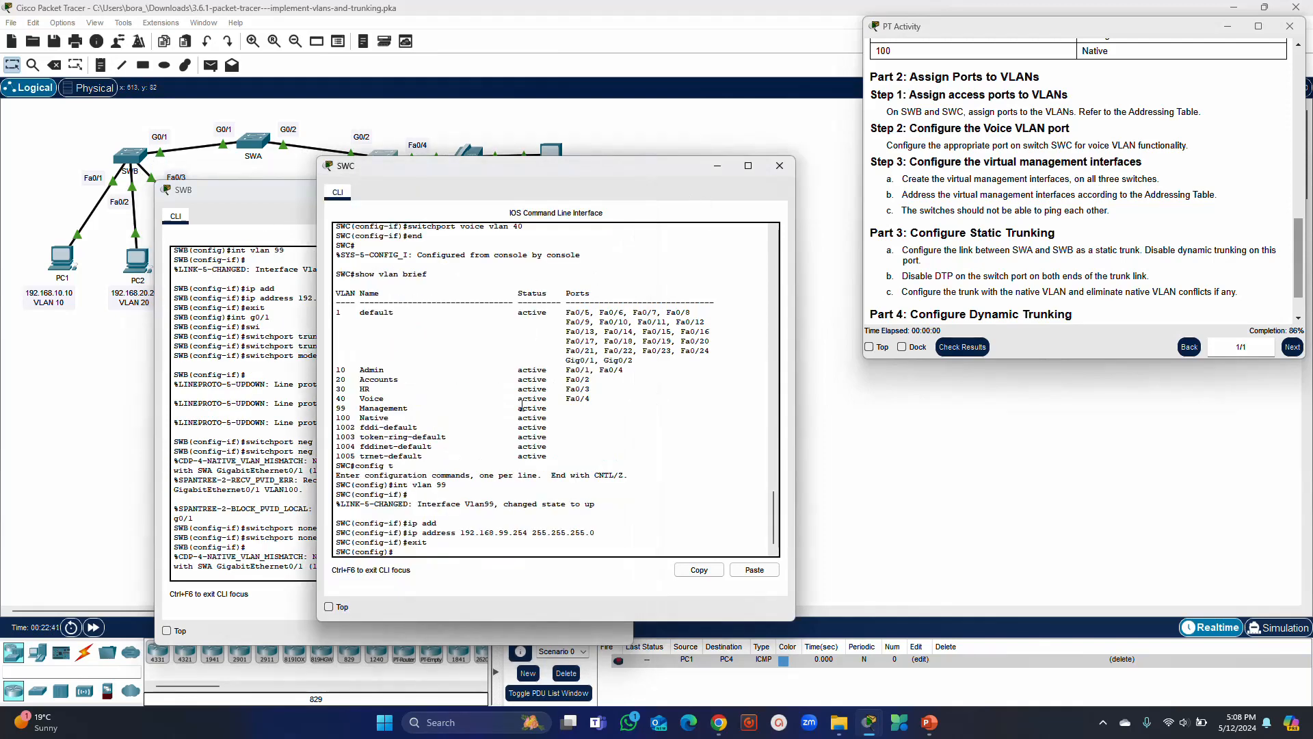
pyautogui.moveTo(868, 722)
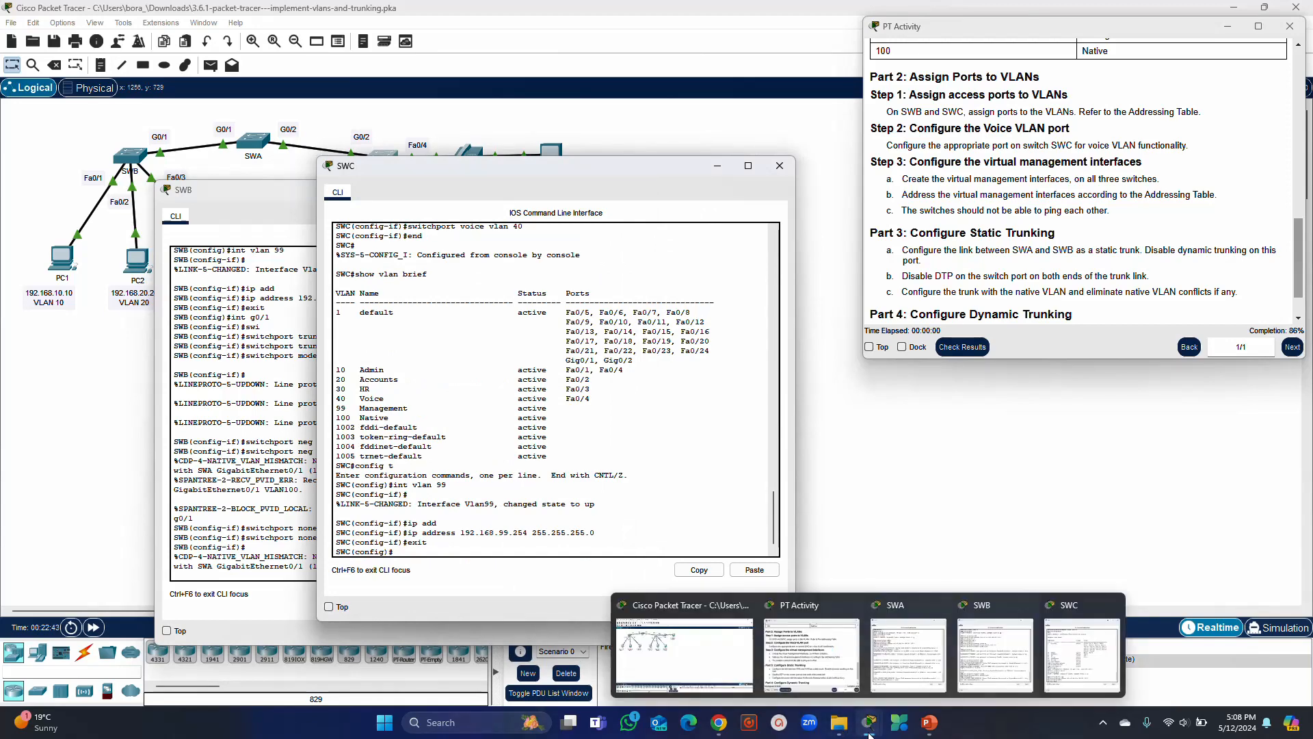
pyautogui.click(905, 661)
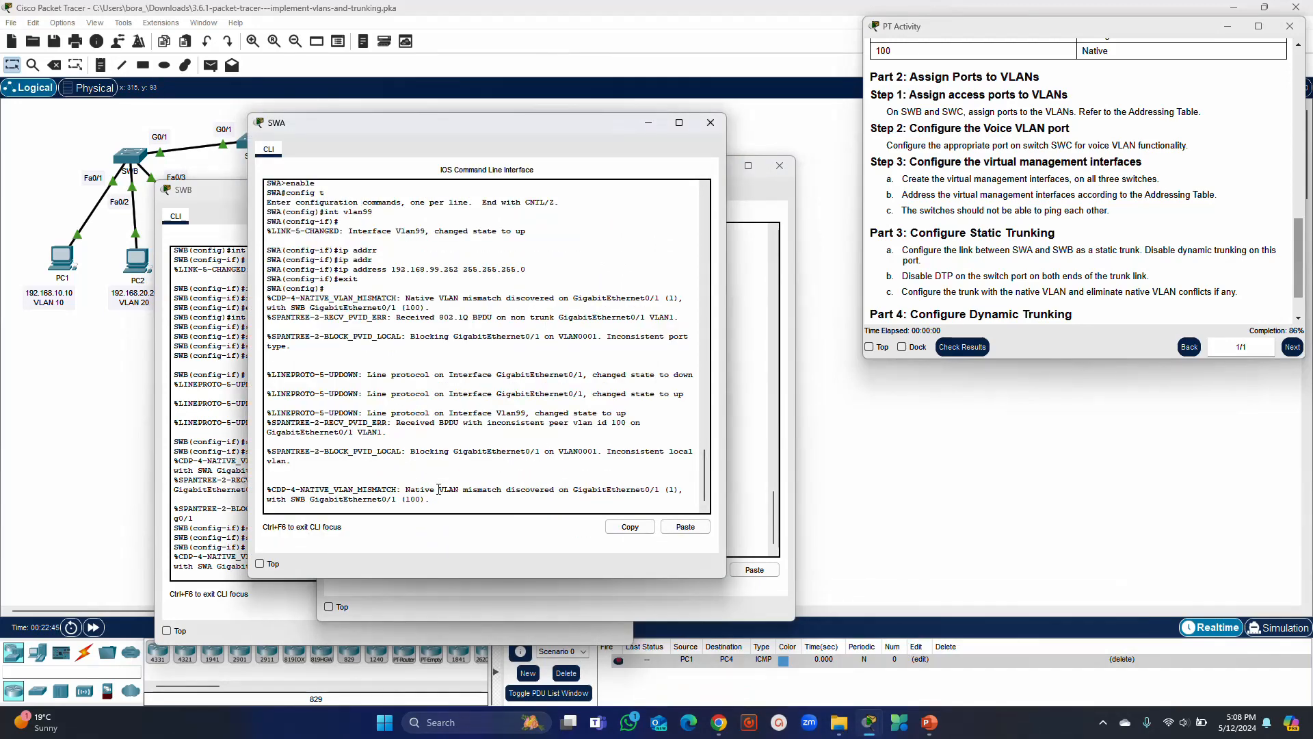
pyautogui.press('Return')
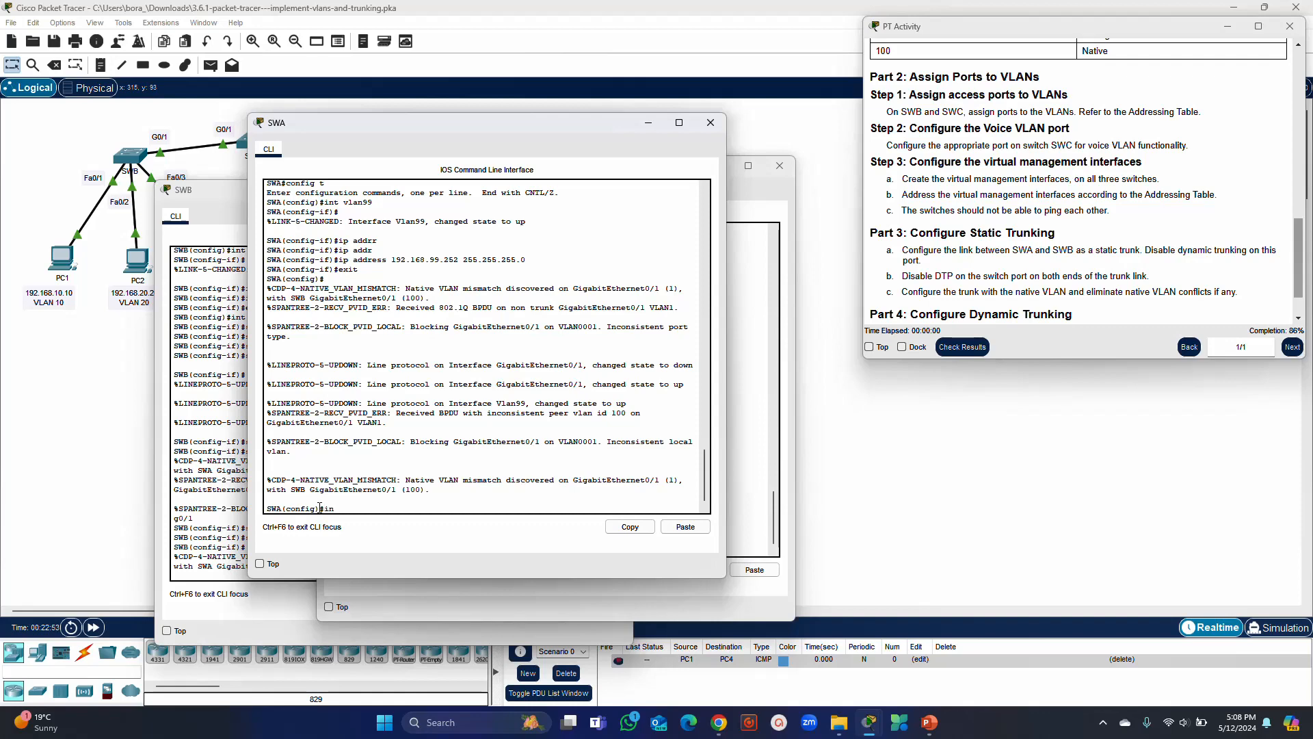
pyautogui.write('int g0/1')
pyautogui.press('Return')
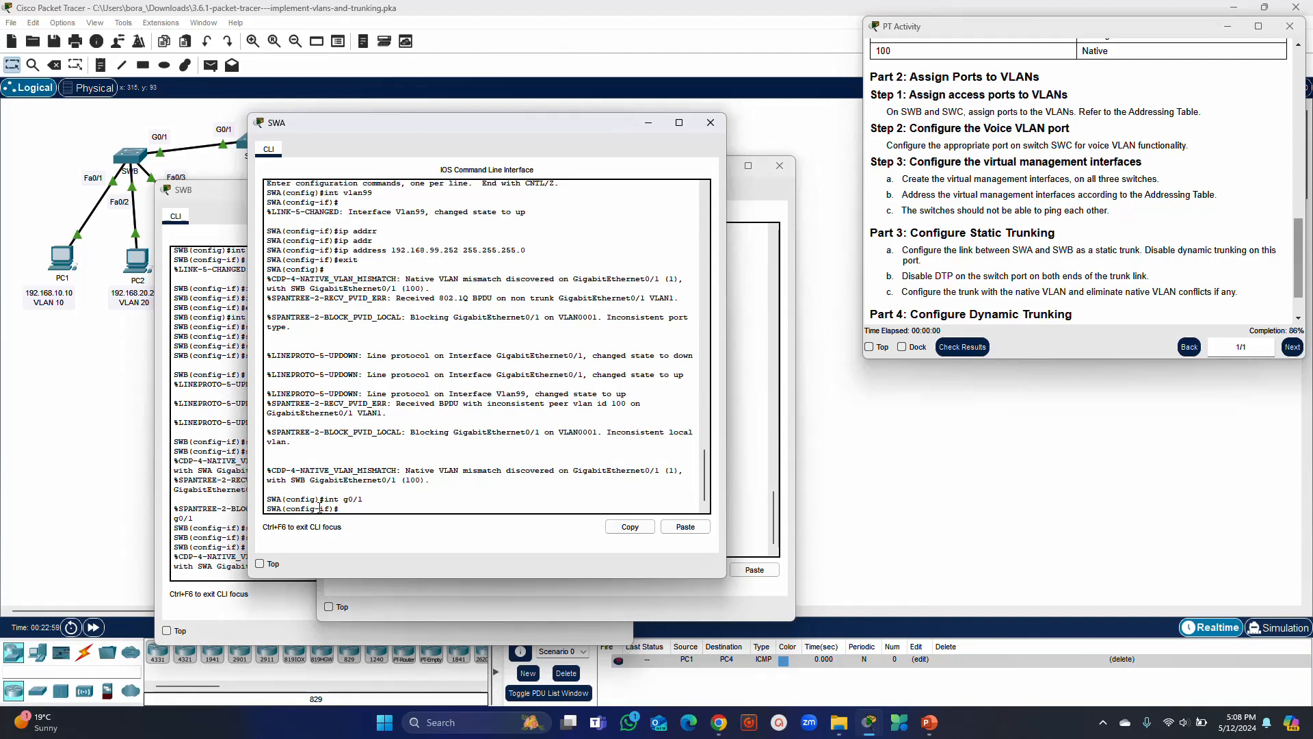
# Set VLAN 100 as the trunk native VLAN on SWA's interface g0/1.
pyautogui.write('swit')
pyautogui.press('Tab')
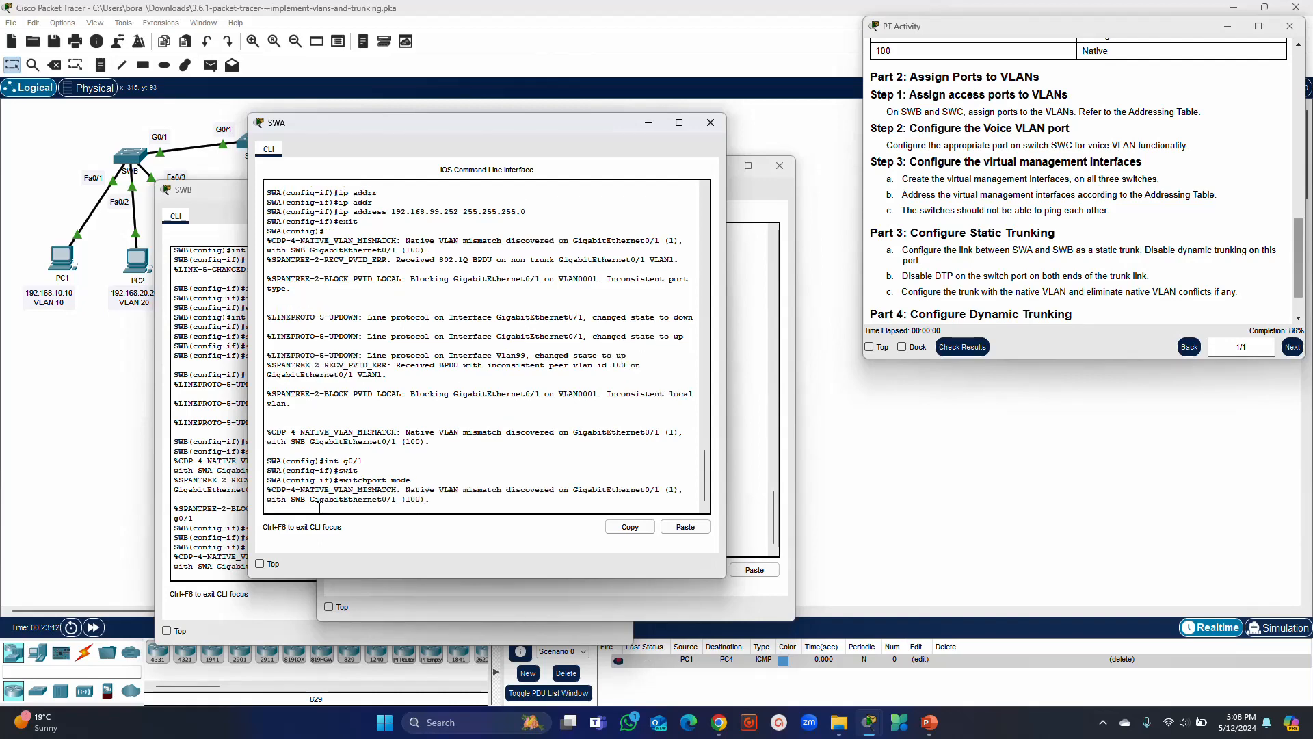
pyautogui.press('Return')
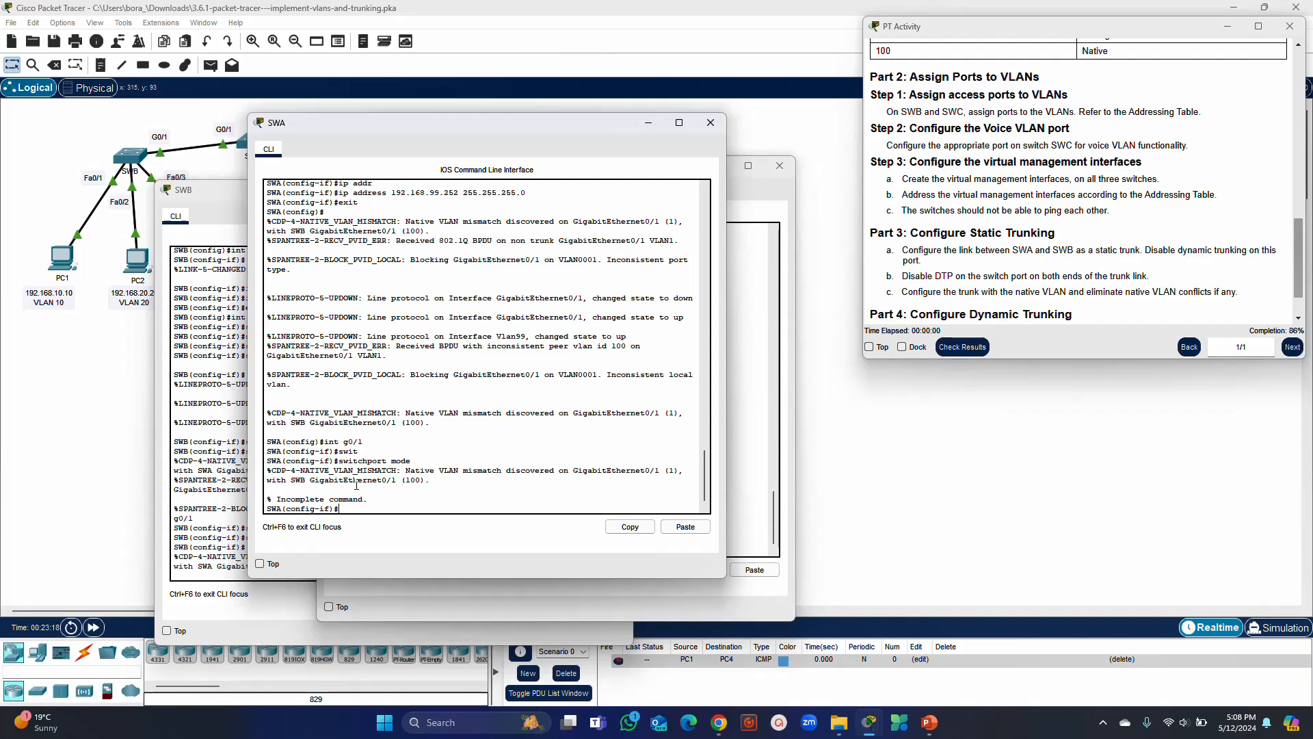
pyautogui.press('Up')
pyautogui.press('BackSpace')
pyautogui.press('BackSpace')
pyautogui.write('tr')
pyautogui.write('0')
pyautogui.press('Return')
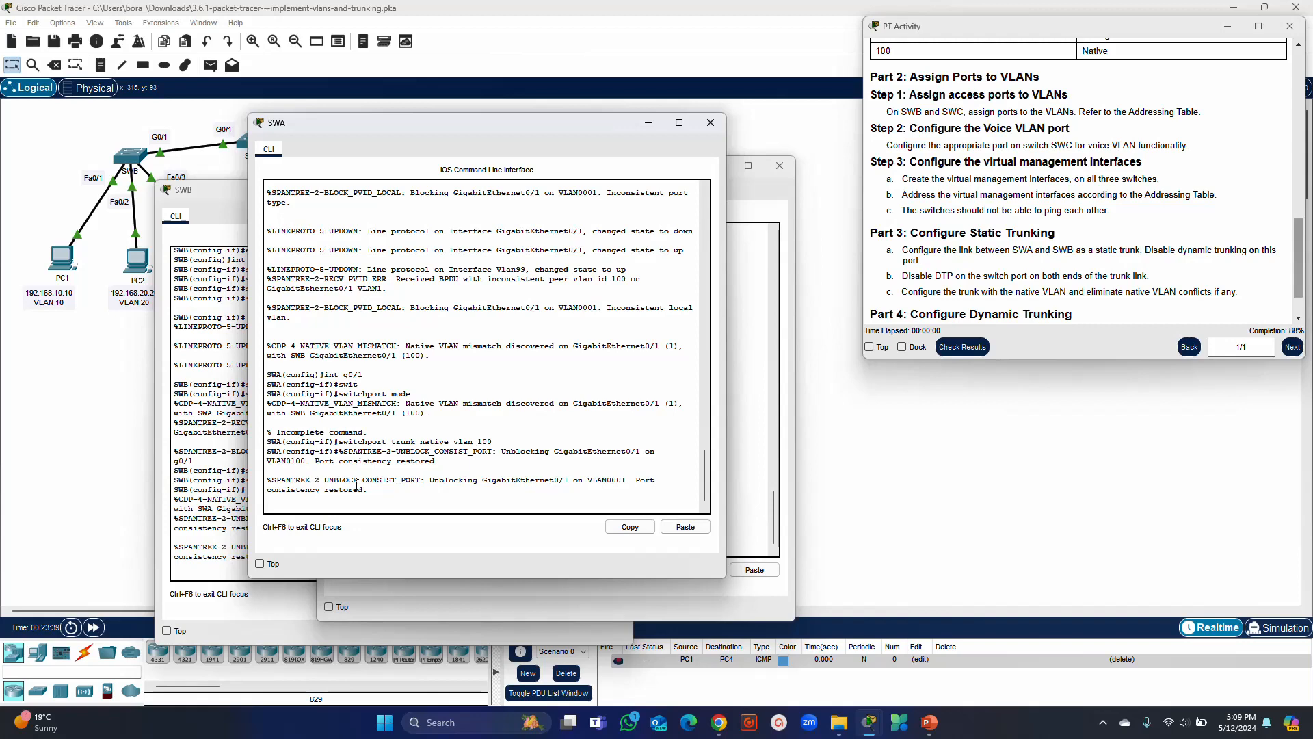
pyautogui.press('Return')
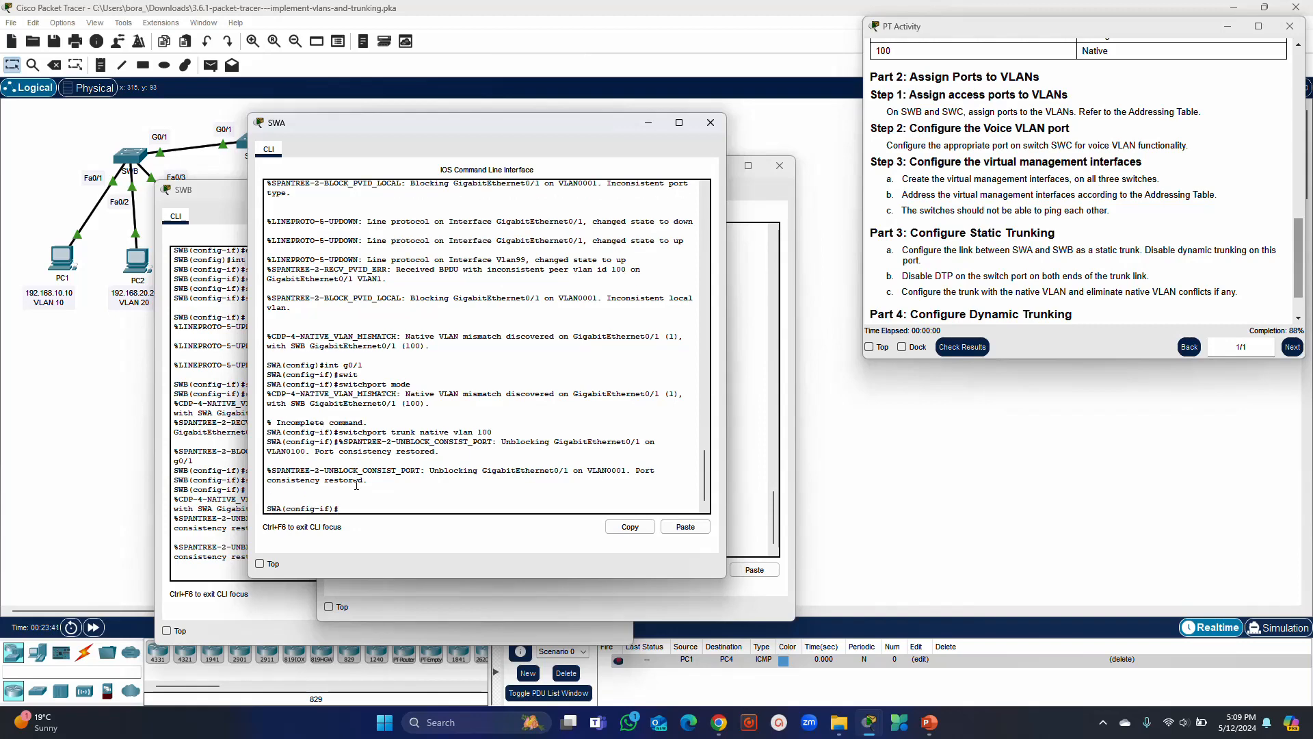
# Set SWA's interface g0/1 to static trunk mode.
pyautogui.press('Up')
pyautogui.press('Up')
pyautogui.press('Down')
pyautogui.press('Up')
pyautogui.write('trunk')
pyautogui.press('Return')
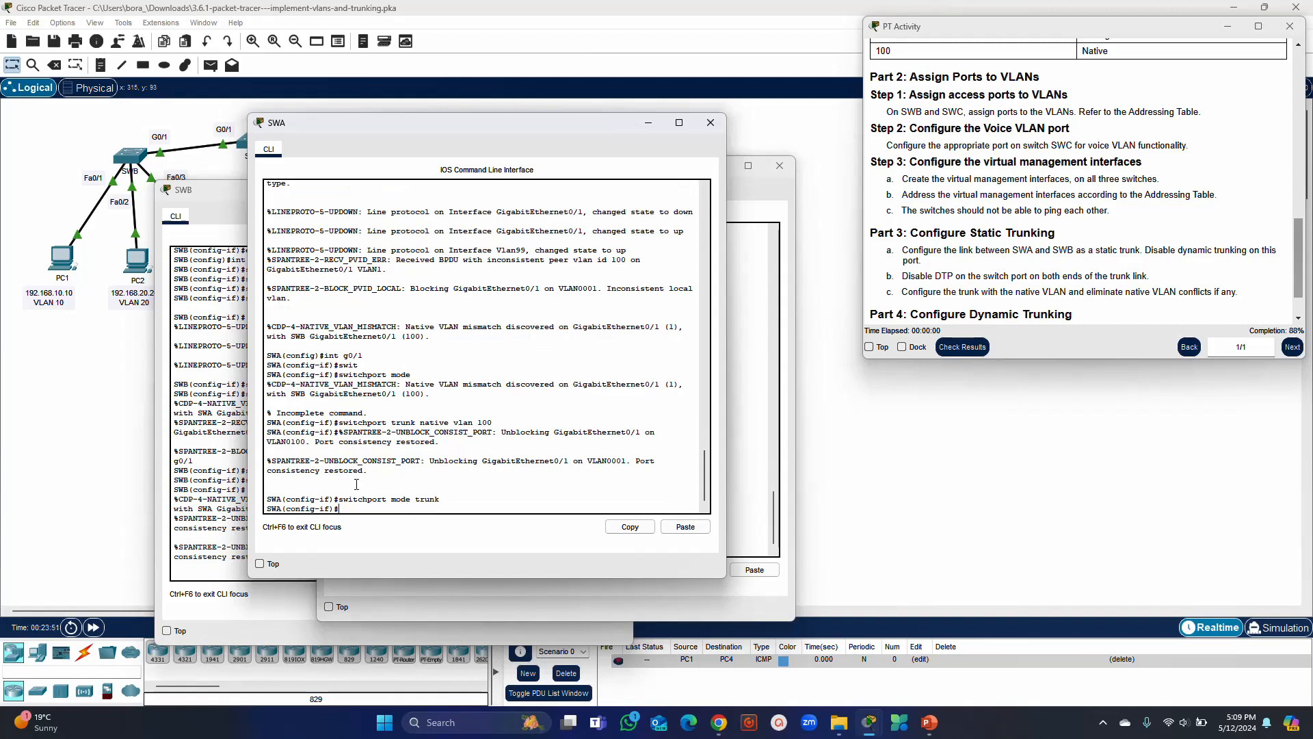
# Disable DTP on SWA's interface g0/1 with switchport nonegotiate and end the configuration session.
pyautogui.press('Up')
pyautogui.press('BackSpace')
pyautogui.press('BackSpace')
pyautogui.press('BackSpace')
pyautogui.write('non')
pyautogui.press('Tab')
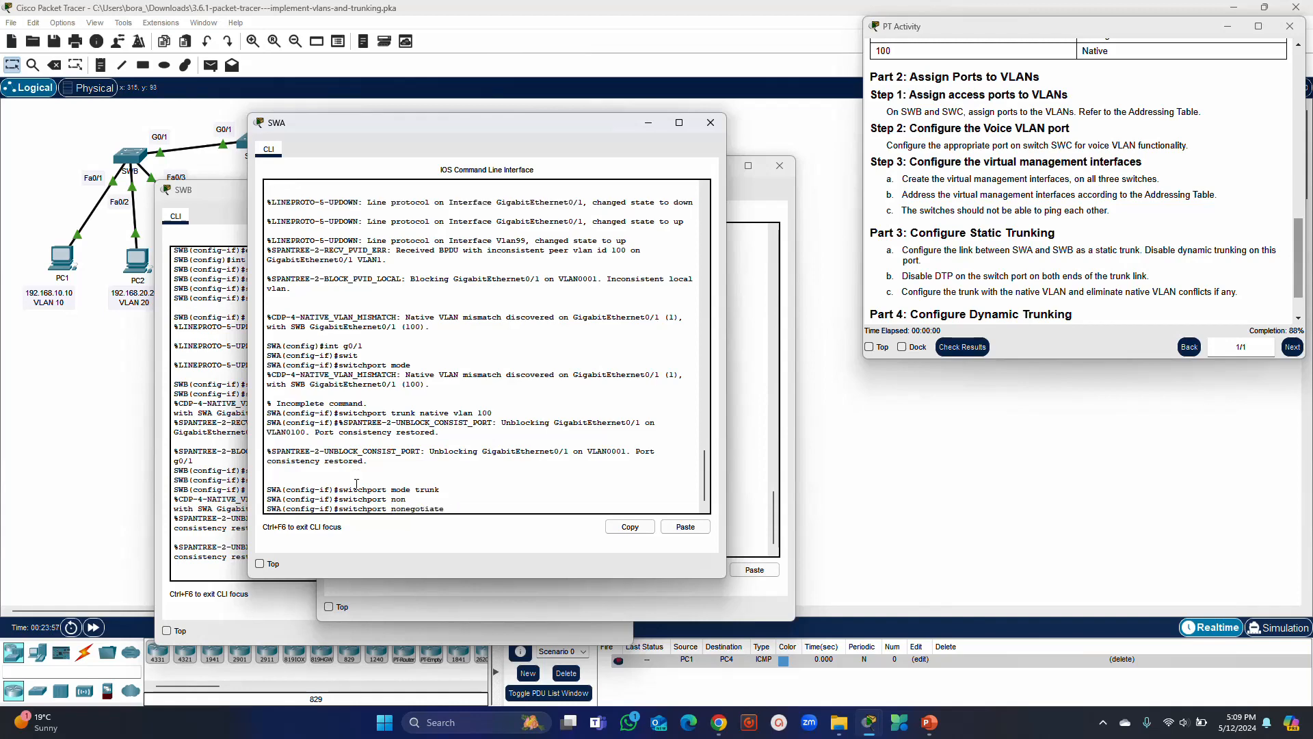
pyautogui.press('Return')
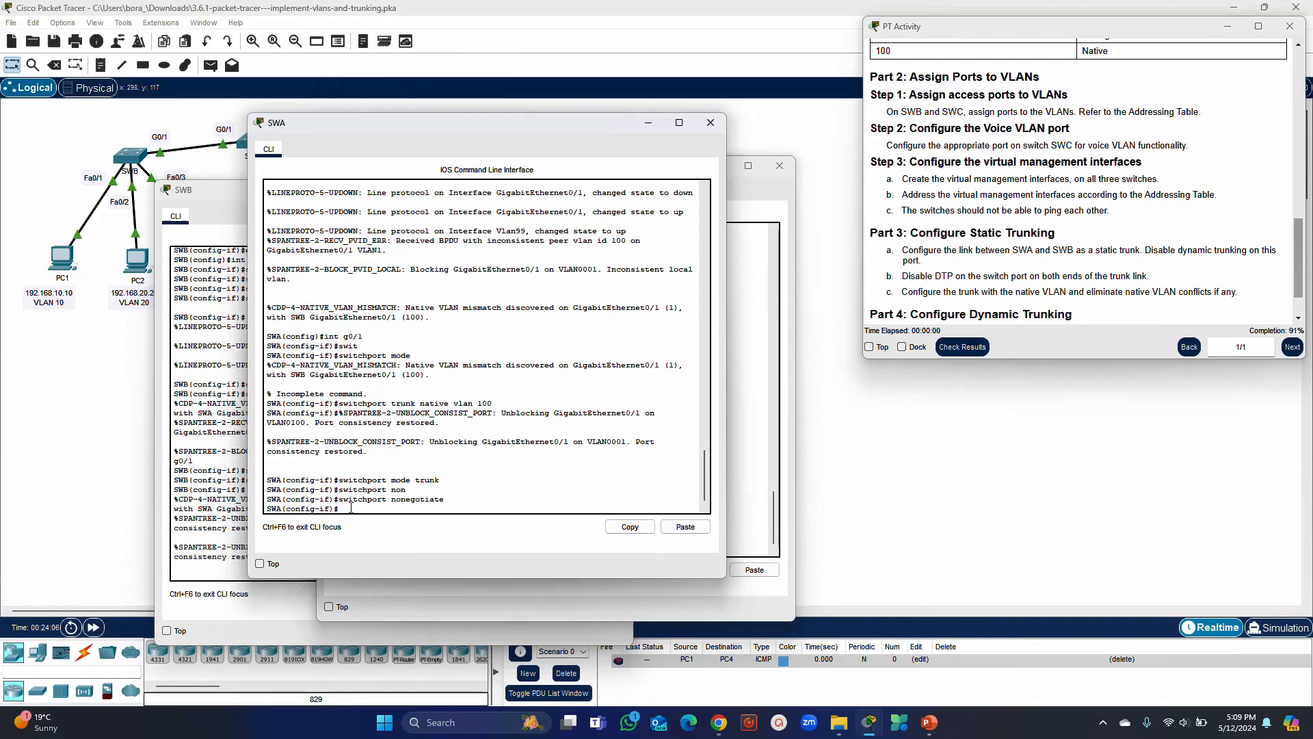
pyautogui.press('Return')
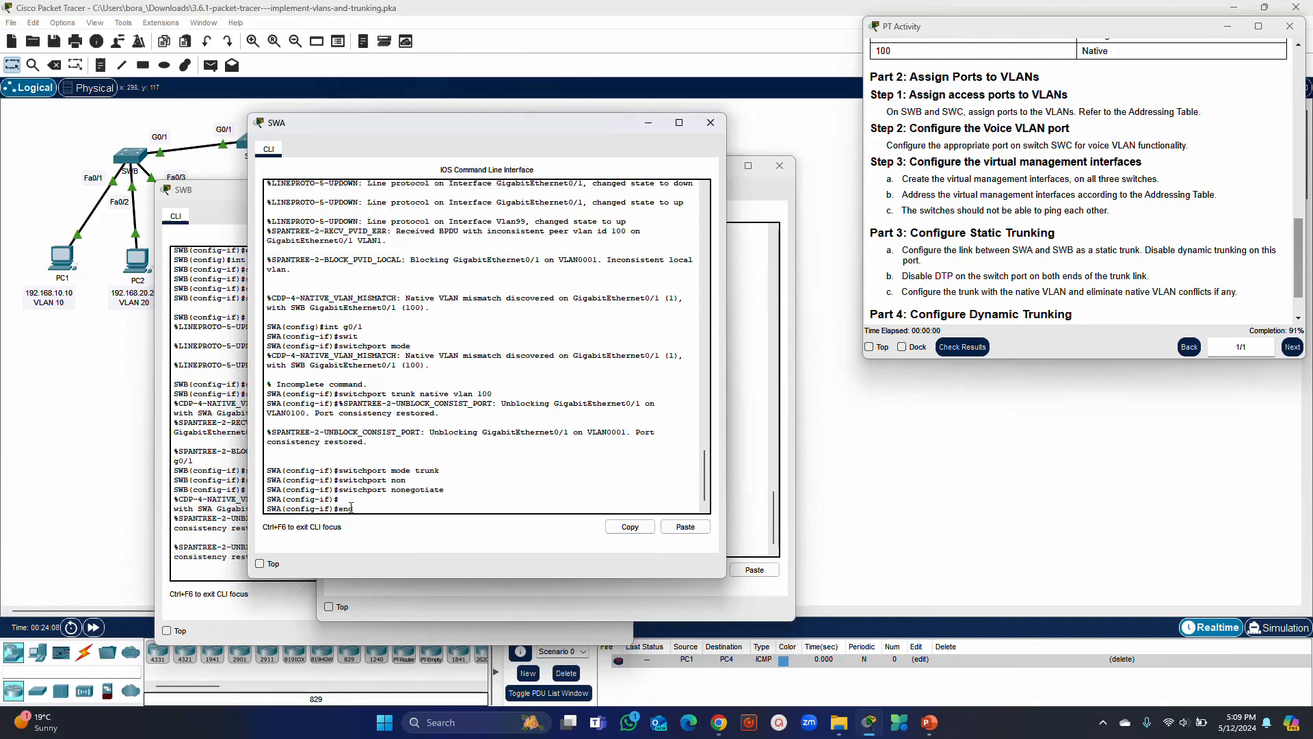
pyautogui.write('end')
pyautogui.press('Return')
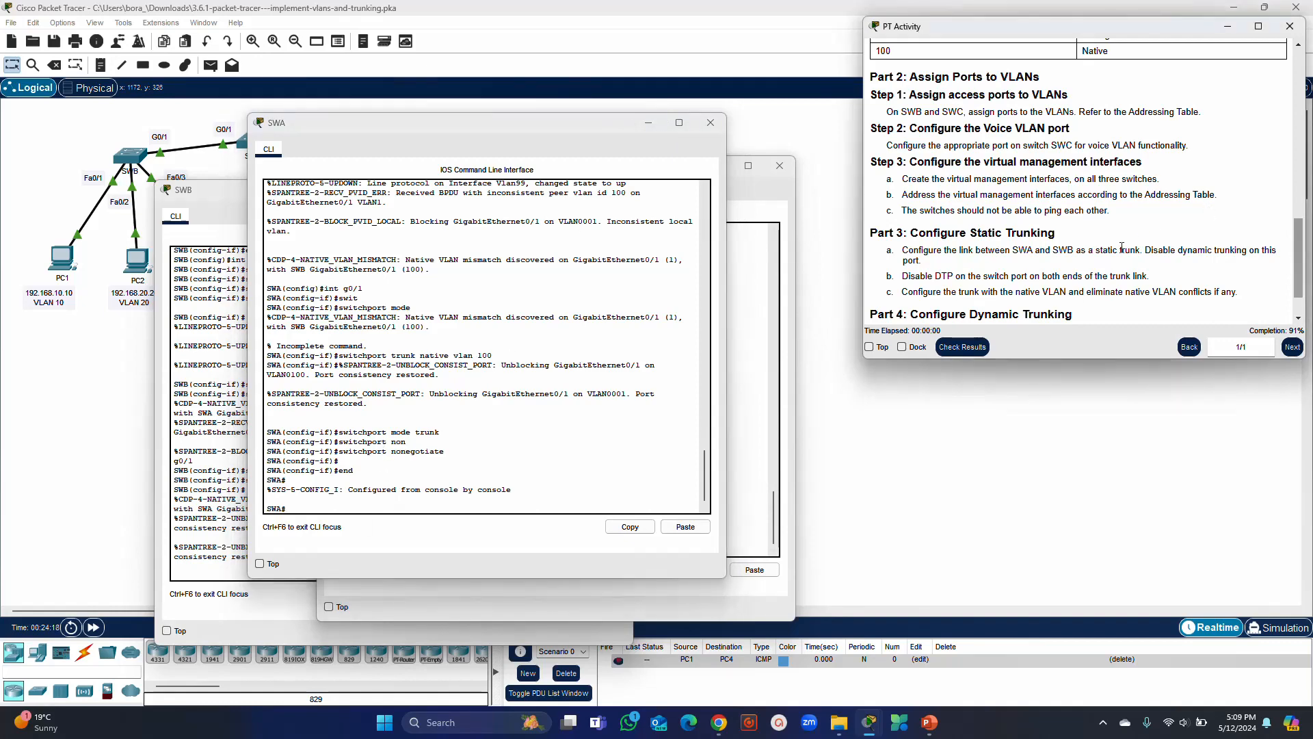
# Consult the Part 4 dynamic trunking instructions, and enter interface configuration for g0/2 on SWA.
pyautogui.moveTo(1298, 264); pyautogui.dragTo(1298, 269)
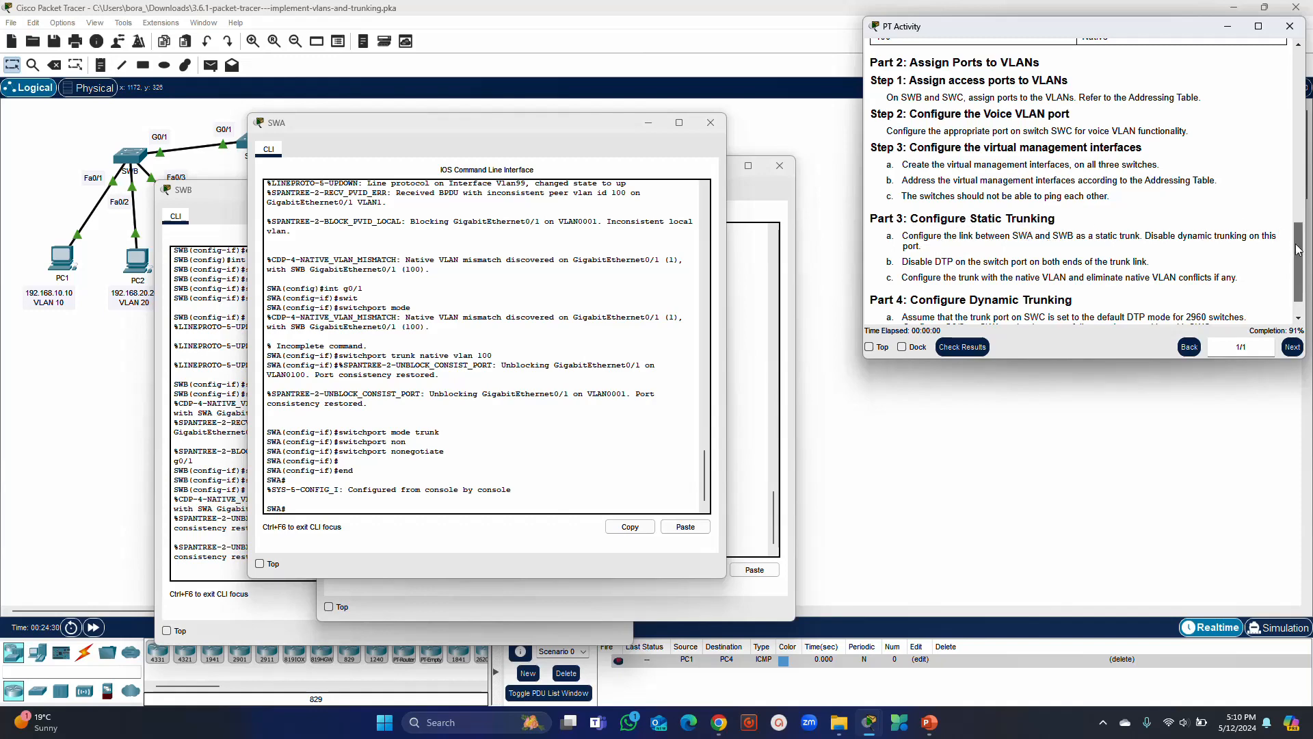
pyautogui.moveTo(1297, 249); pyautogui.dragTo(1297, 260)
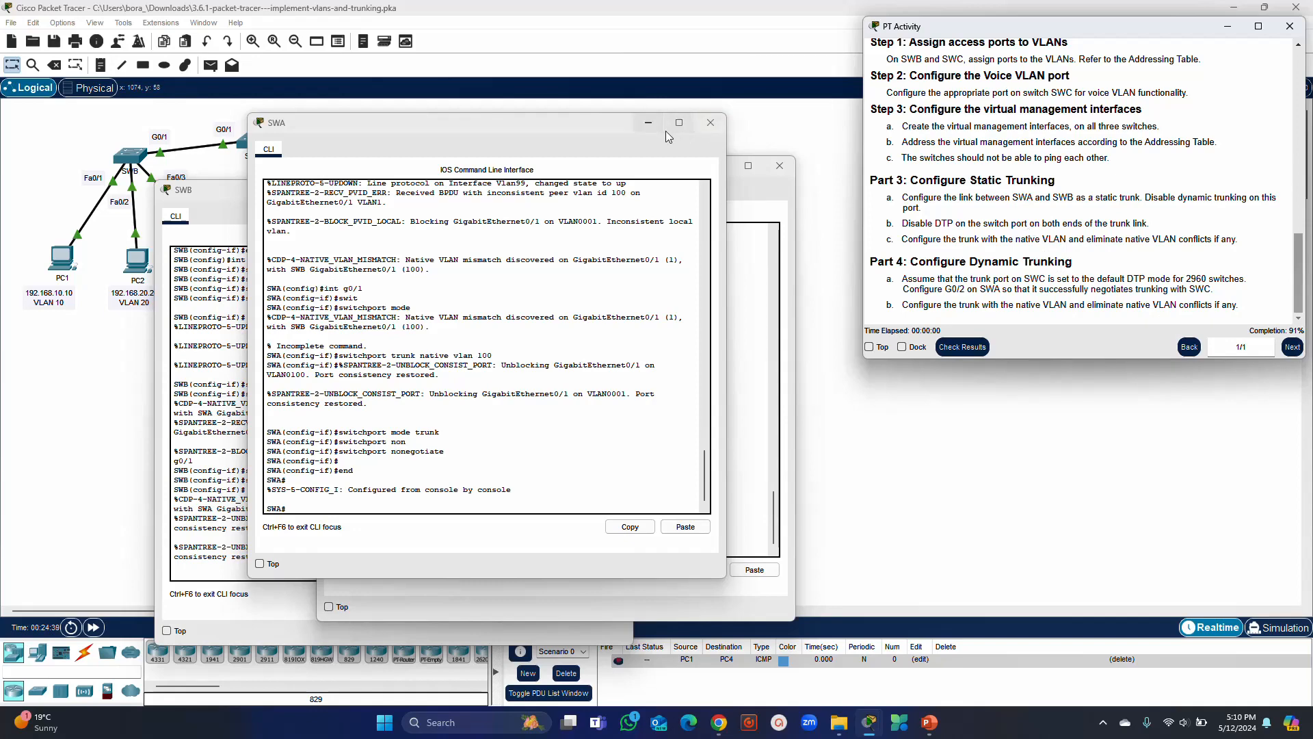
pyautogui.moveTo(553, 124); pyautogui.dragTo(552, 184)
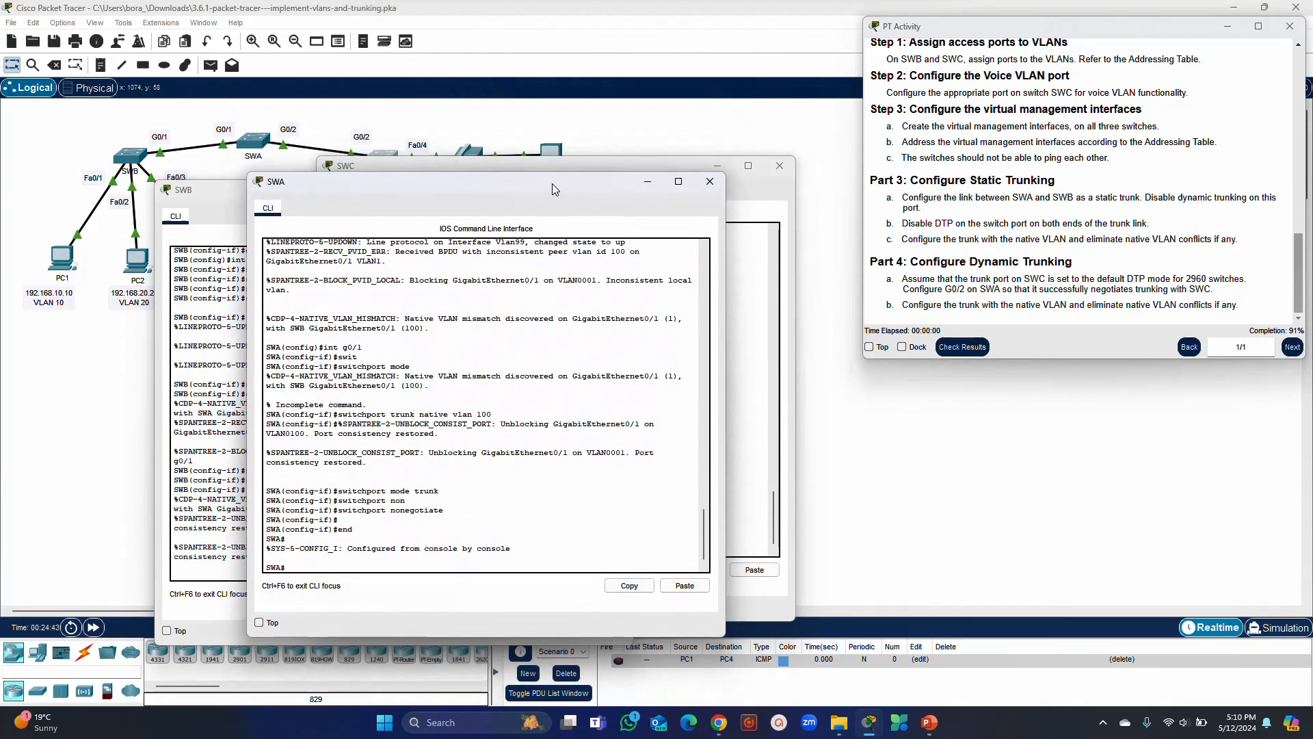
pyautogui.write('config t')
pyautogui.press('Return')
pyautogui.write('end')
pyautogui.press('Up')
pyautogui.press('Up')
pyautogui.press('Up')
pyautogui.press('Up')
pyautogui.press('Up')
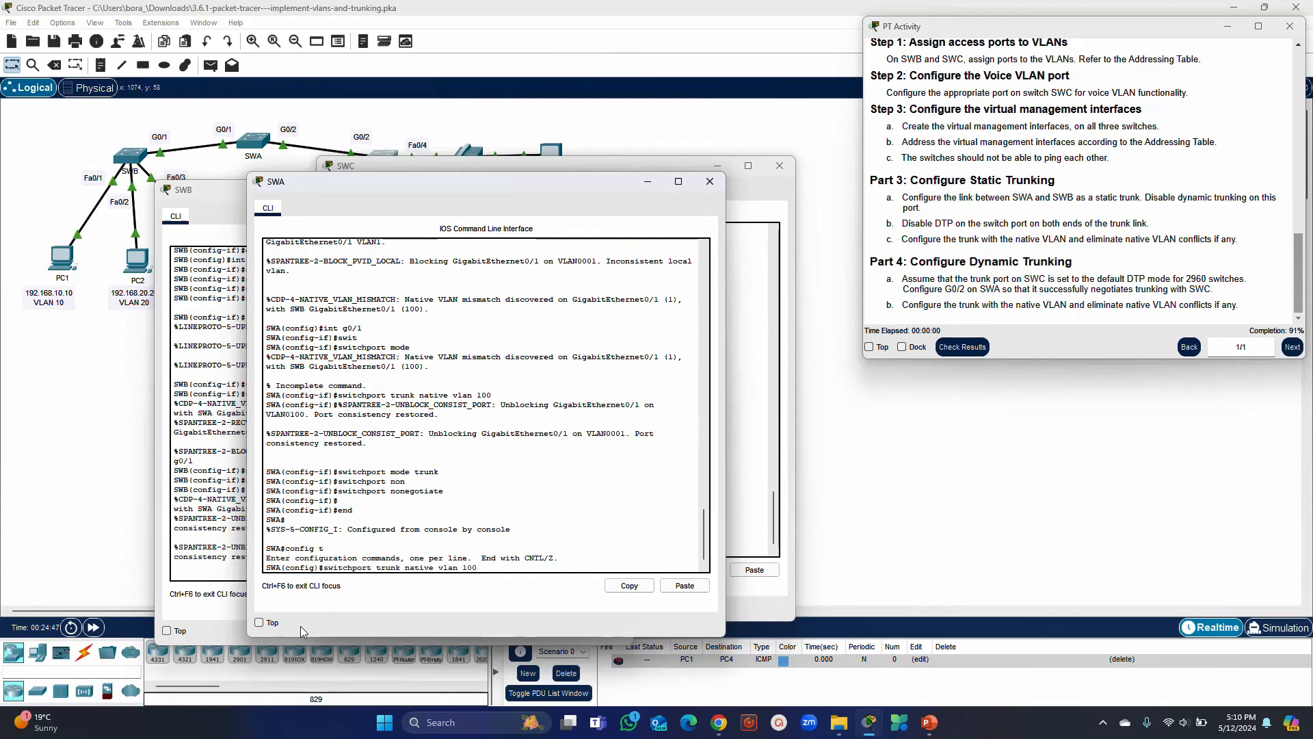
pyautogui.press('BackSpace')
pyautogui.write('2')
pyautogui.press('Return')
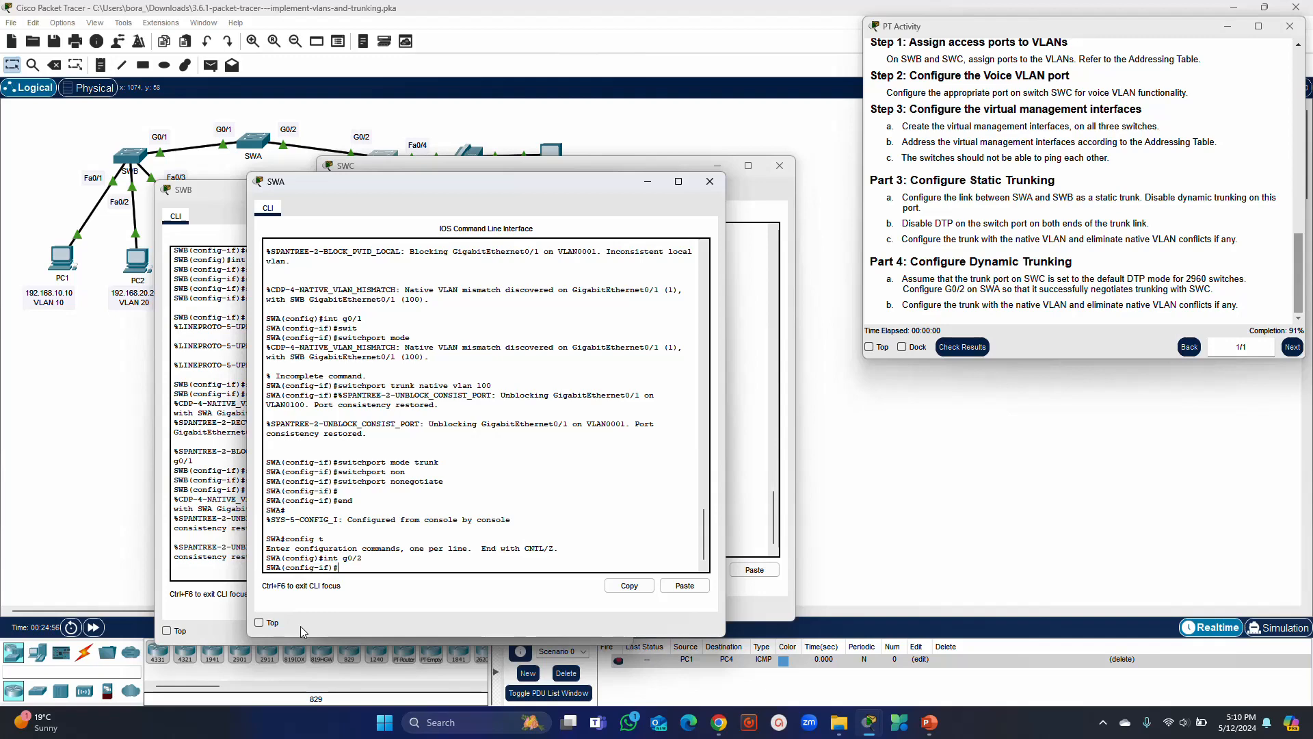
# Set VLAN 100 as the trunk native VLAN on SWA's interface g0/2.
pyautogui.write('switchport mode trunk')
pyautogui.press('Up')
pyautogui.press('Return')
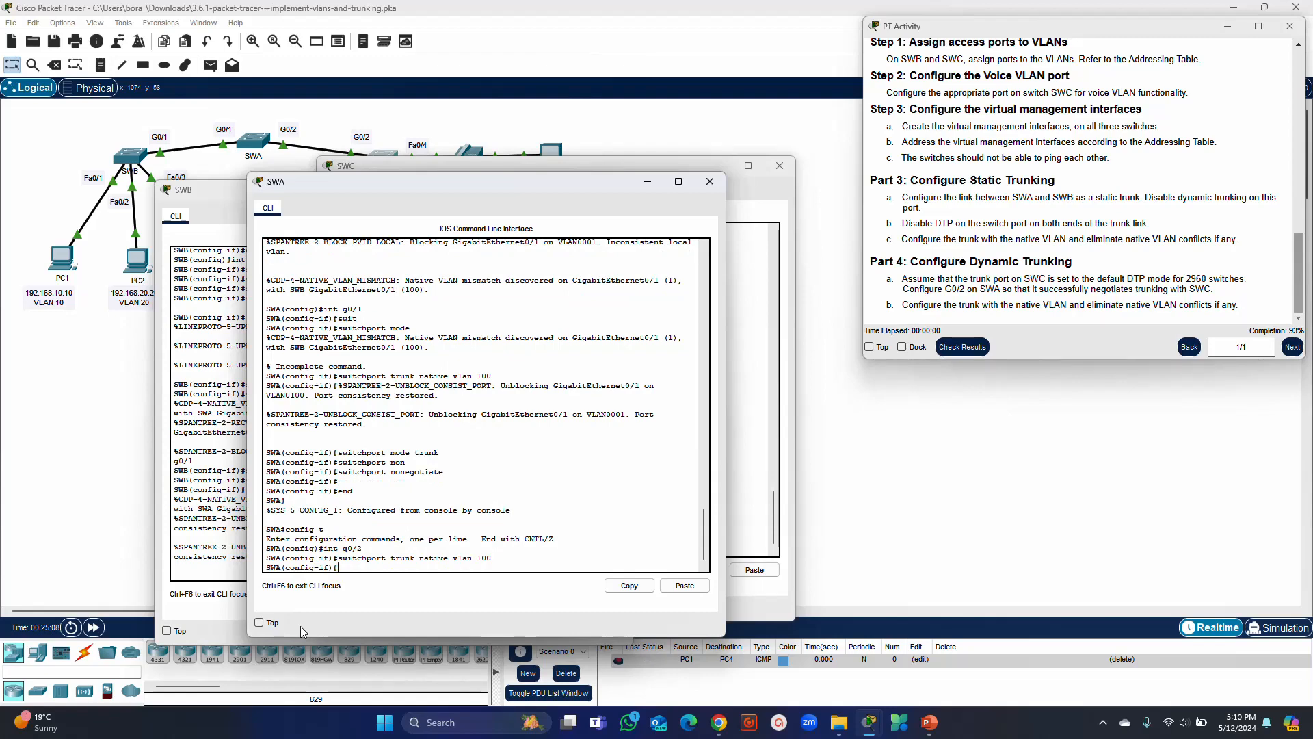
# Set SWA's interface g0/2 to dynamic desirable mode so that it negotiates trunking with SWC.
pyautogui.press('Up')
pyautogui.press('Up')
pyautogui.press('Up')
pyautogui.press('Up')
pyautogui.press('Up')
pyautogui.press('Up')
pyautogui.press('BackSpace')
pyautogui.press('BackSpace')
pyautogui.press('BackSpace')
pyautogui.press('BackSpace')
pyautogui.write('dynamic des')
pyautogui.press('Tab')
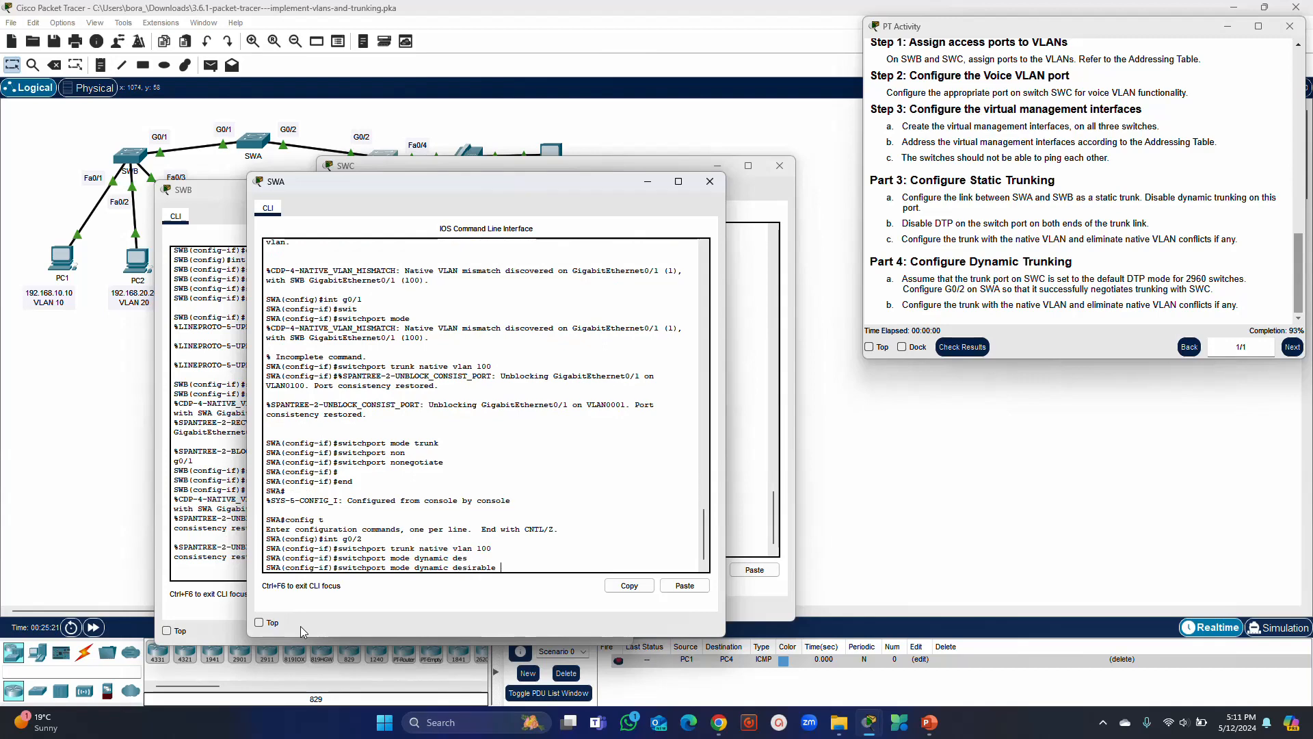
pyautogui.press('Return')
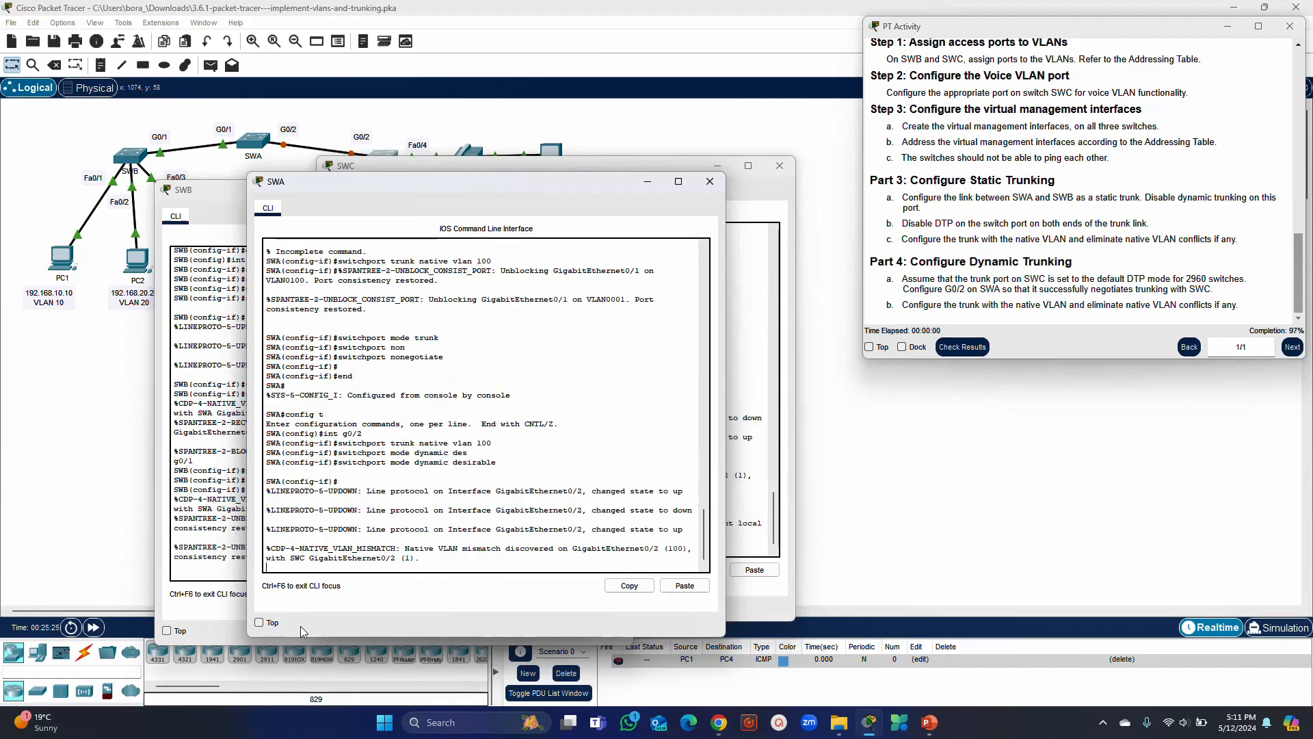
pyautogui.press('Return')
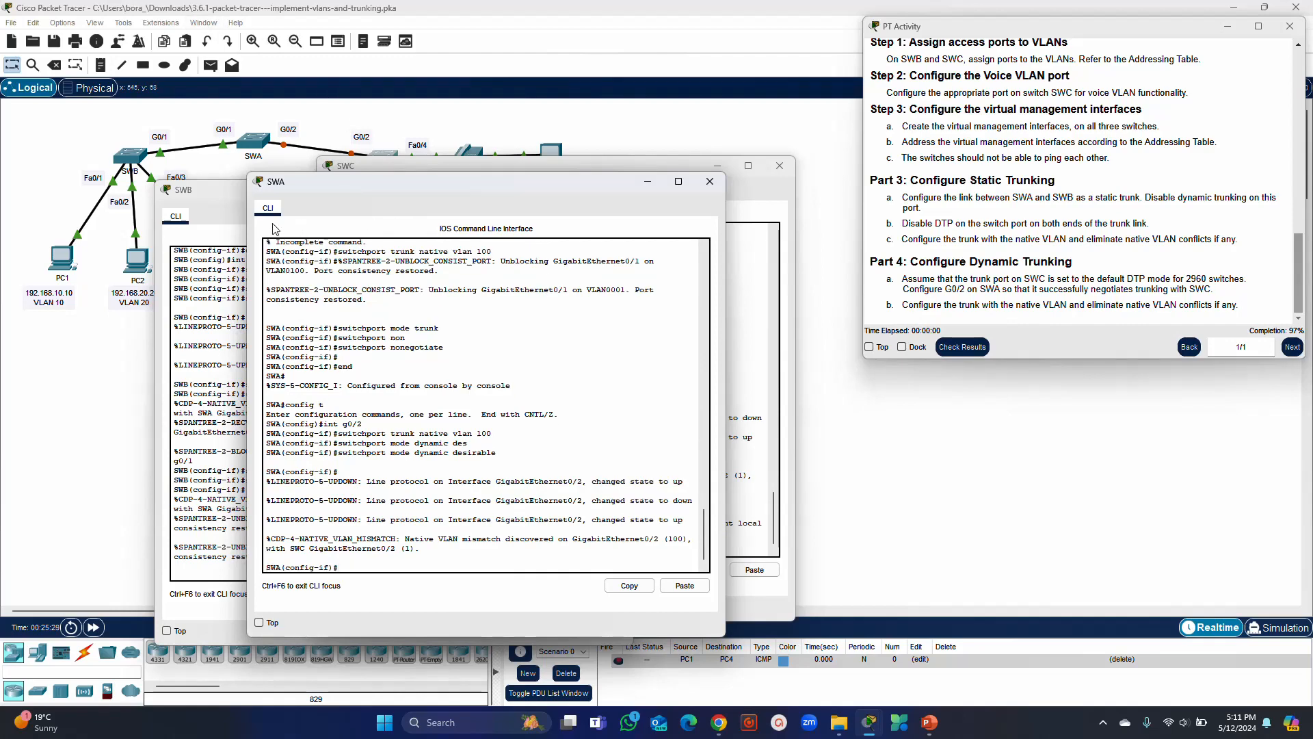
# Switch to SWC's console and enter interface configuration for g0/2.
pyautogui.click(379, 162)
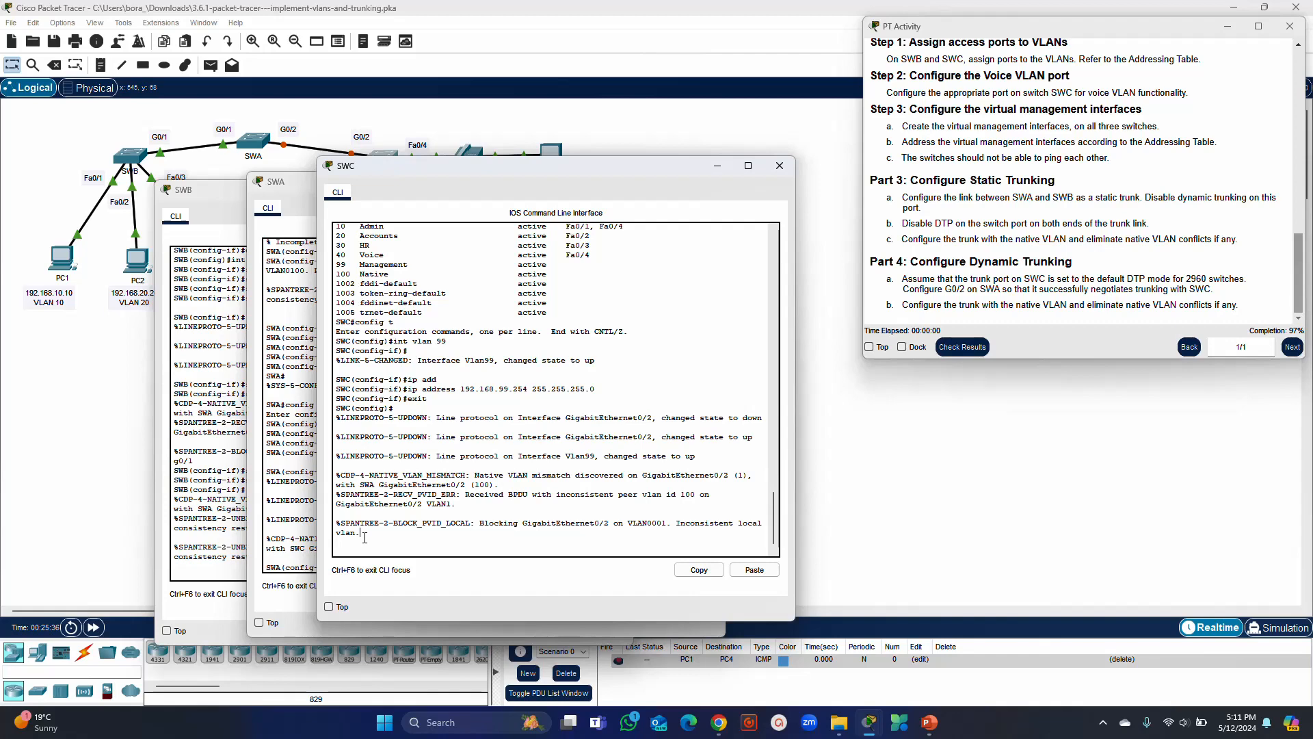
pyautogui.press('Return')
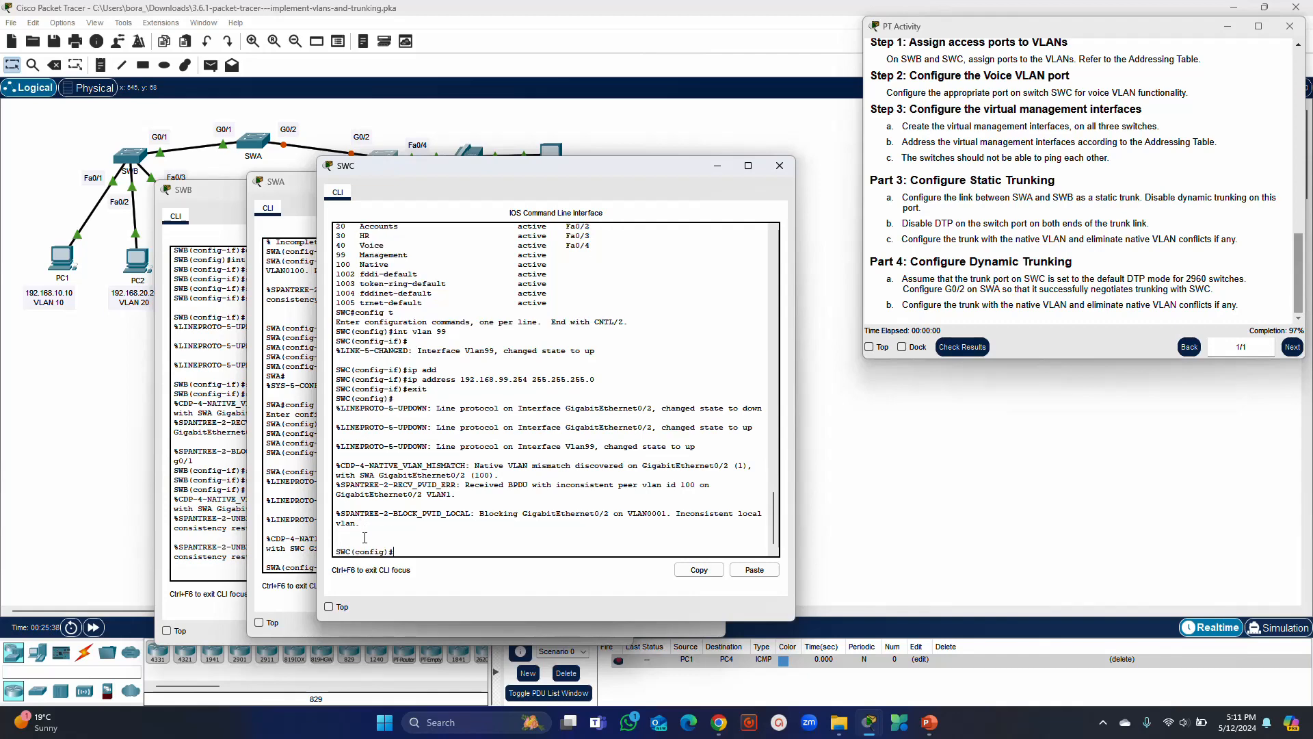
pyautogui.press('Up')
pyautogui.press('Up')
pyautogui.press('Up')
pyautogui.press('Up')
pyautogui.press('BackSpace')
pyautogui.press('BackSpace')
pyautogui.press('BackSpace')
pyautogui.press('BackSpace')
pyautogui.write('g0/')
pyautogui.press('Return')
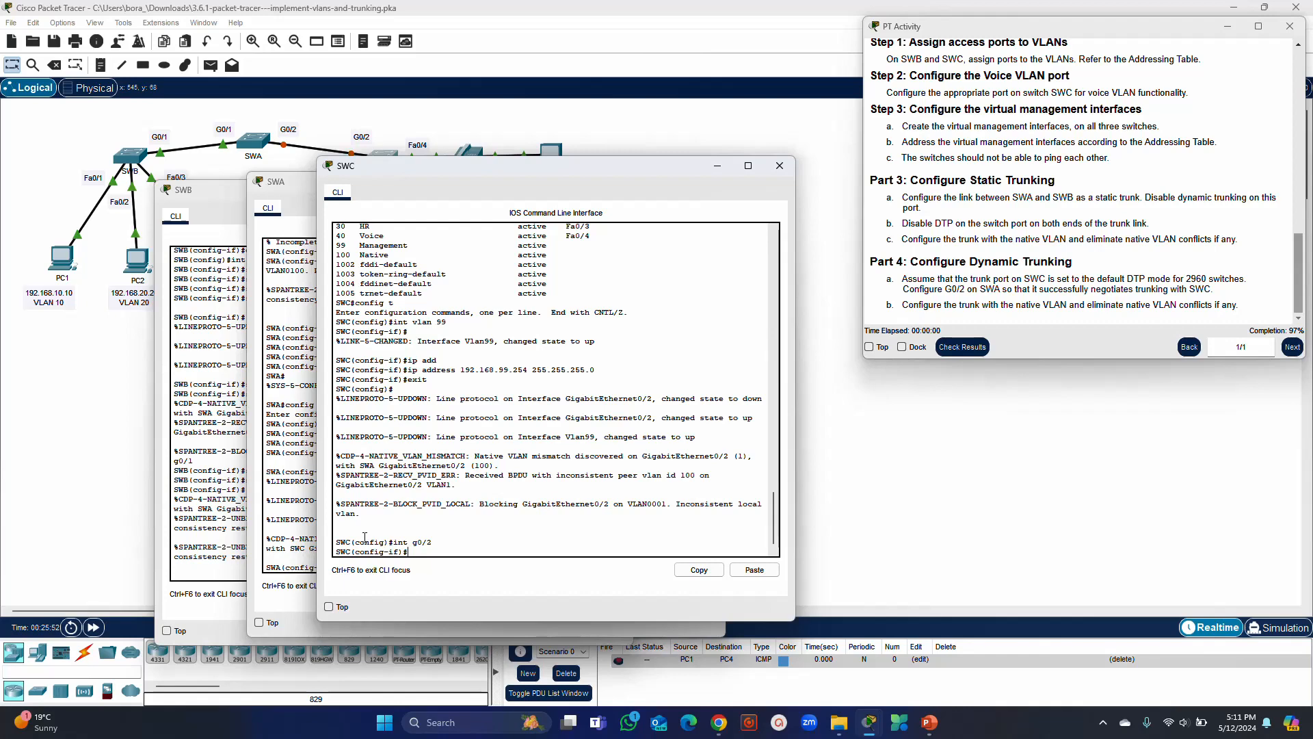
# Set VLAN 100 as the trunk native VLAN on SWC's interface g0/2.
pyautogui.write('switc')
pyautogui.press('Tab')
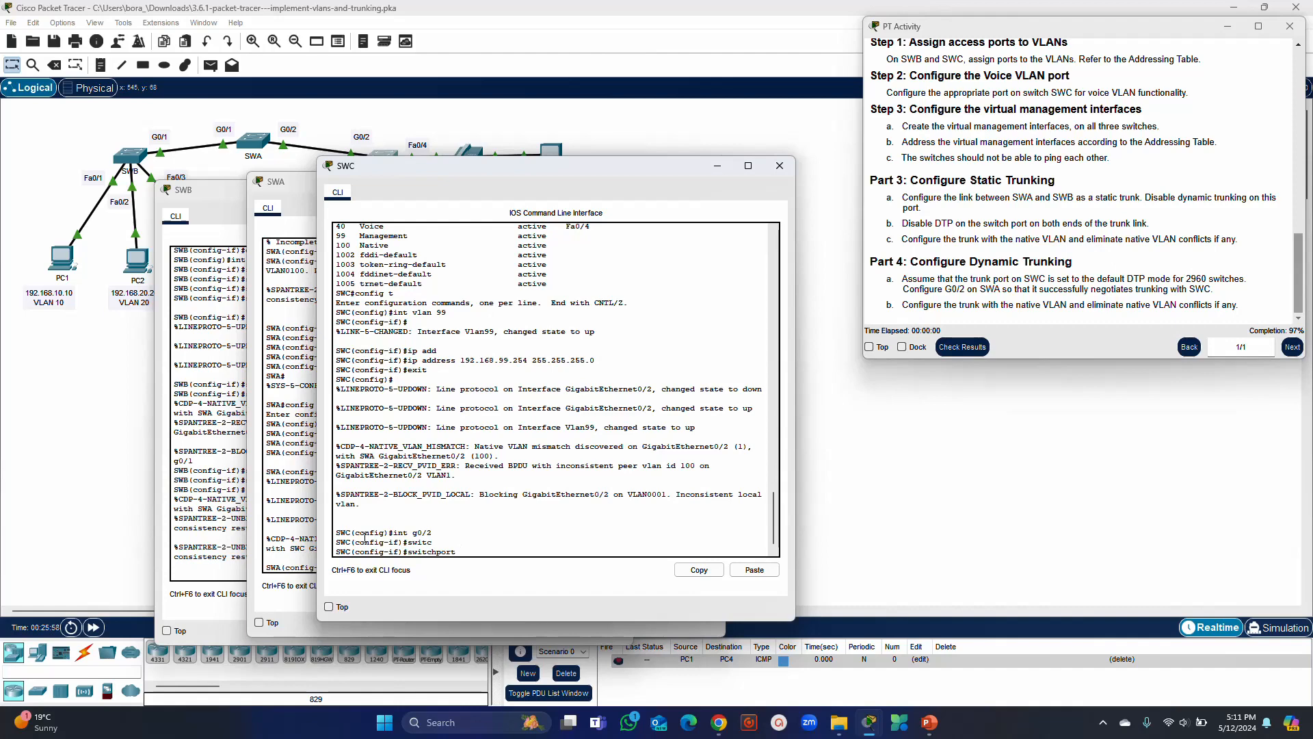
pyautogui.write('trunk native vlan 100')
pyautogui.press('Return')
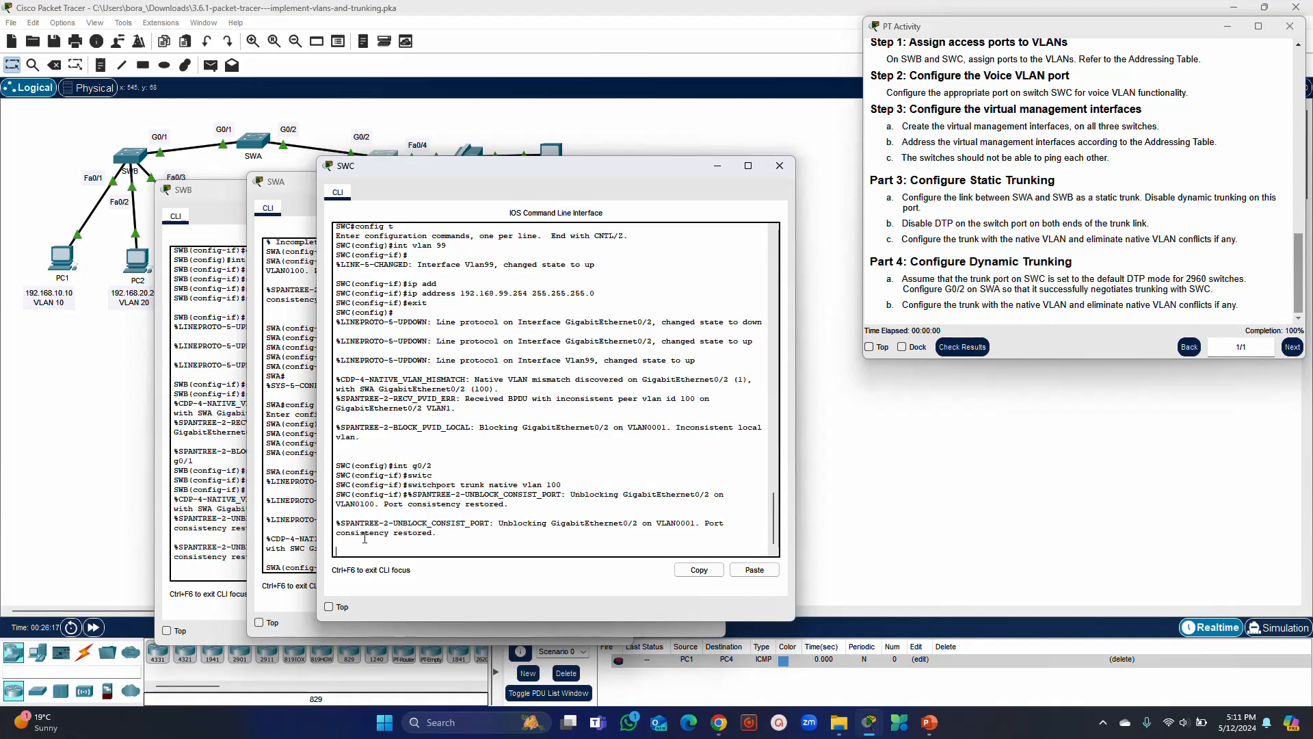
# Set SWC's interface g0/2 to trunk mode with switchport mode trunk.
pyautogui.press('Up')
pyautogui.press('BackSpace')
pyautogui.press('BackSpace')
pyautogui.press('BackSpace')
pyautogui.press('BackSpace')
pyautogui.press('BackSpace')
pyautogui.press('BackSpace')
pyautogui.press('BackSpace')
pyautogui.press('BackSpace')
pyautogui.press('BackSpace')
pyautogui.press('BackSpace')
pyautogui.press('BackSpace')
pyautogui.press('BackSpace')
pyautogui.press('BackSpace')
pyautogui.press('BackSpace')
pyautogui.press('BackSpace')
pyautogui.press('BackSpace')
pyautogui.press('BackSpace')
pyautogui.press('BackSpace')
pyautogui.press('BackSpace')
pyautogui.press('BackSpace')
pyautogui.press('BackSpace')
pyautogui.press('BackSpace')
pyautogui.press('BackSpace')
pyautogui.press('Return')
pyautogui.press('Up')
pyautogui.press('Up')
pyautogui.press('Up')
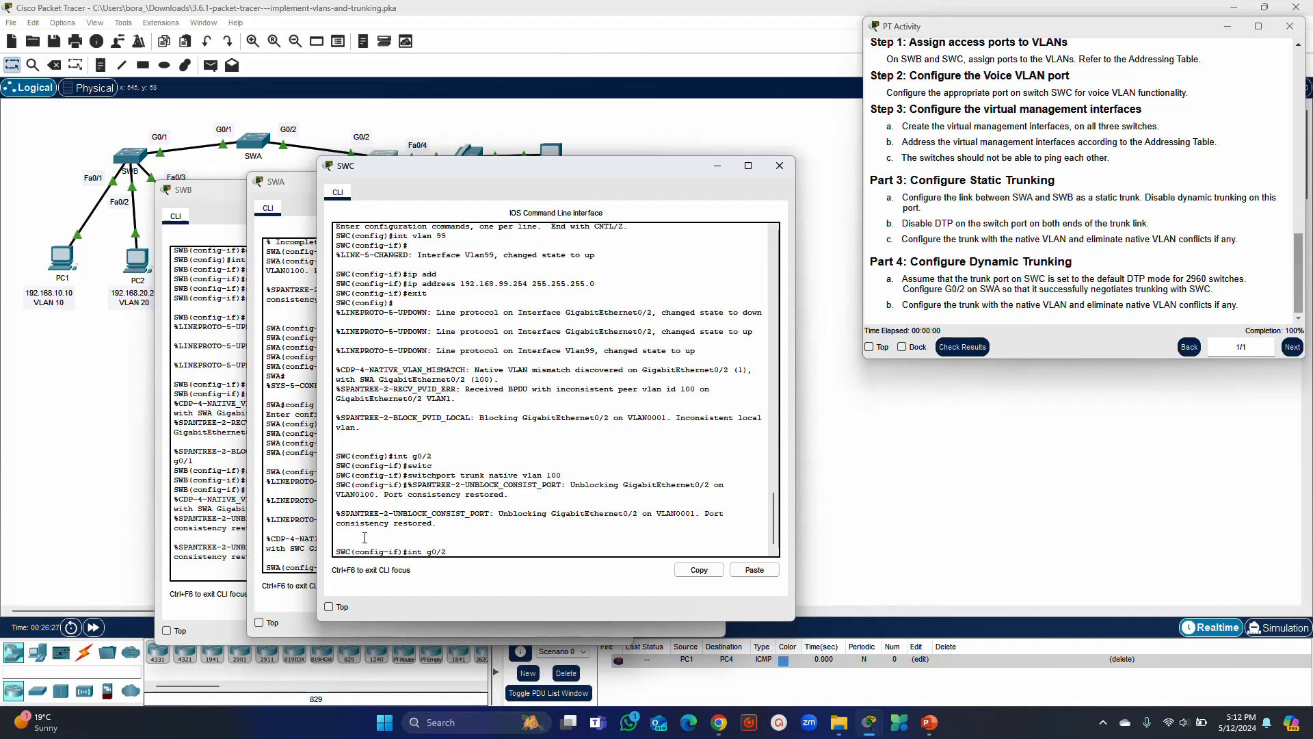
pyautogui.press('Up')
pyautogui.press('Up')
pyautogui.press('Up')
pyautogui.press('BackSpace')
pyautogui.press('Return')
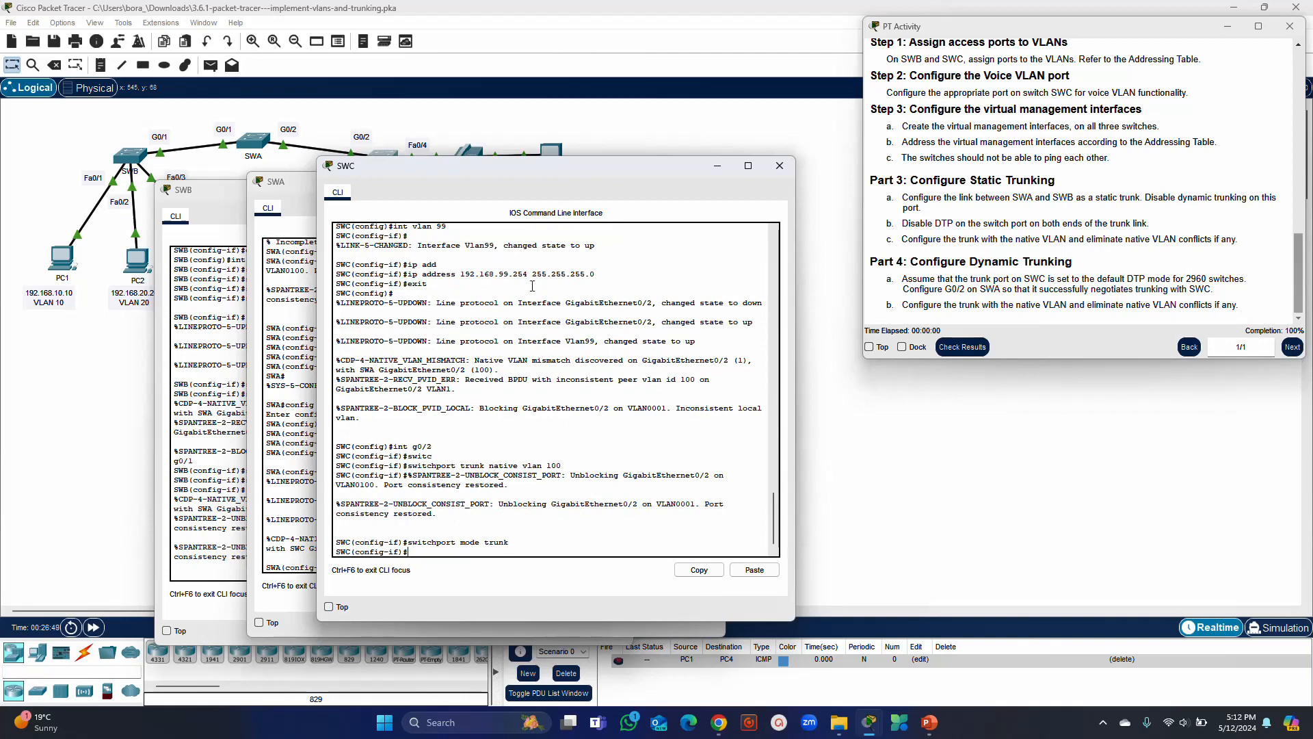
# Leave interface configuration on SWC and return to privileged EXEC mode with the end command.
pyautogui.moveTo(532, 286); pyautogui.dragTo(350, 206)
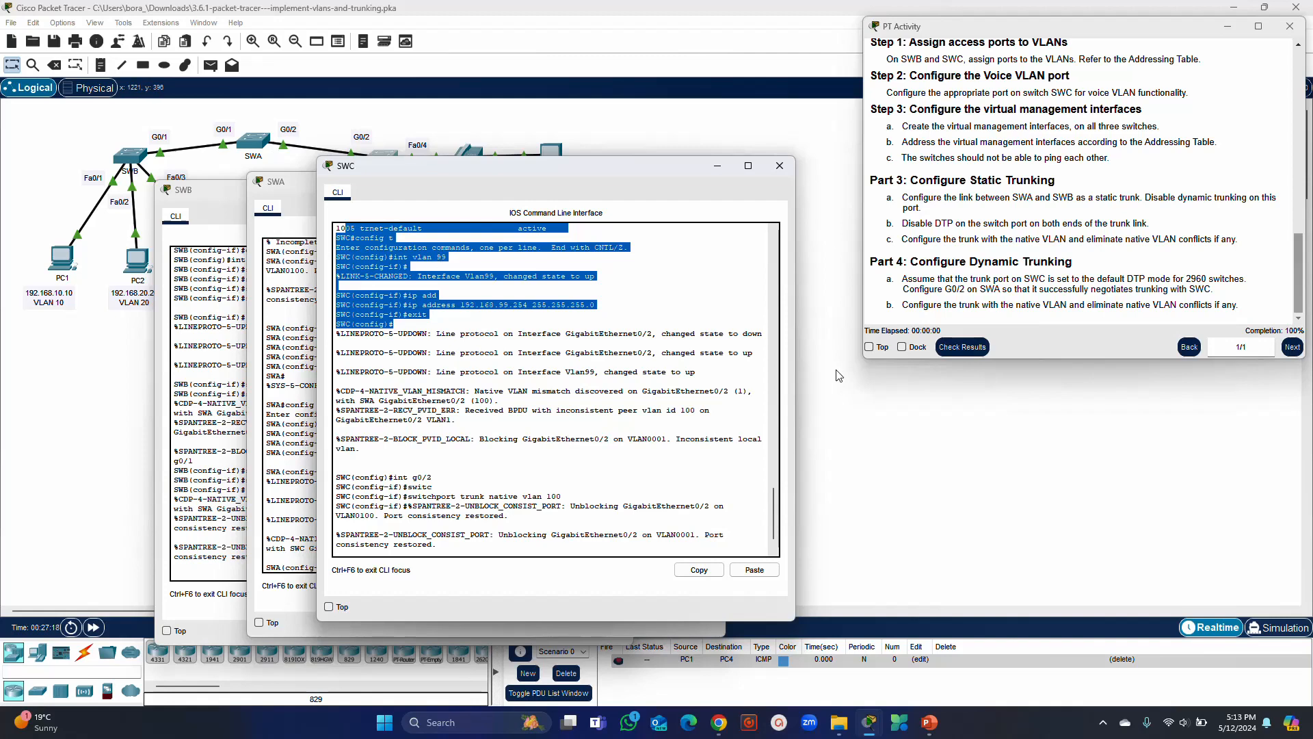
pyautogui.click(775, 549)
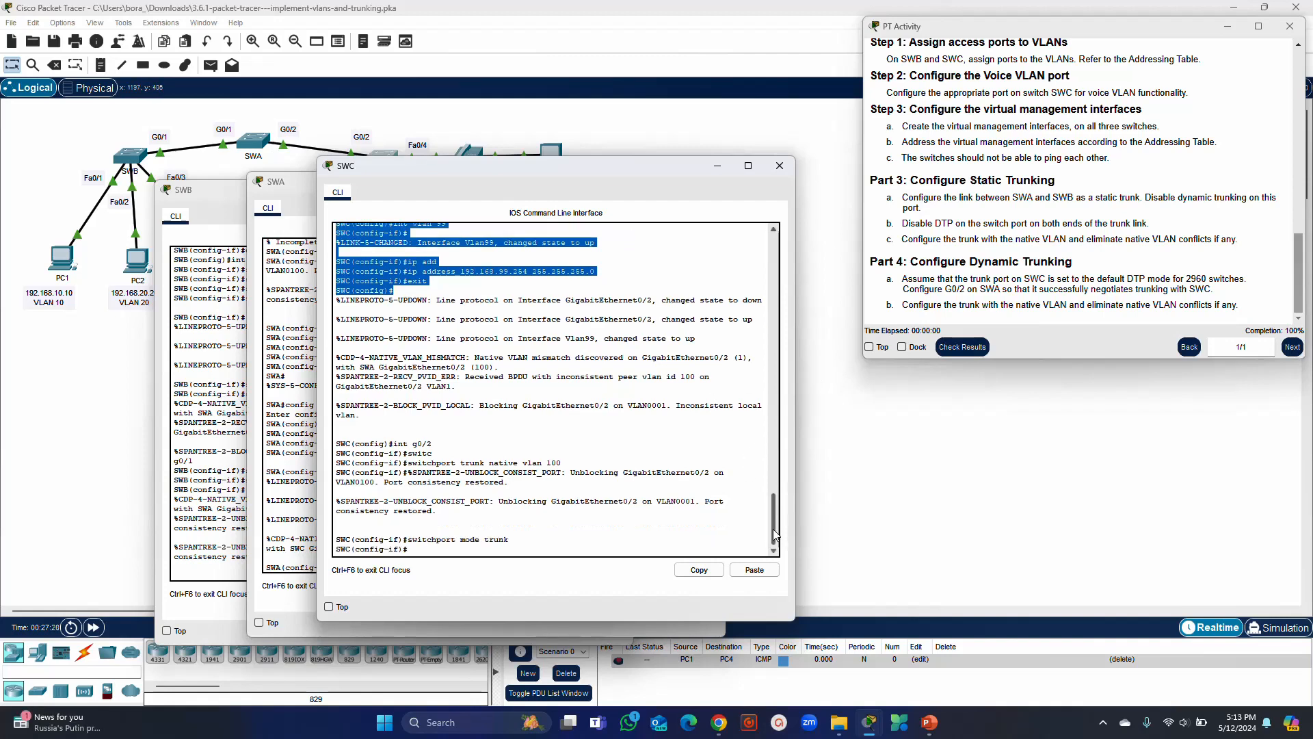
pyautogui.click(412, 554)
pyautogui.write('e')
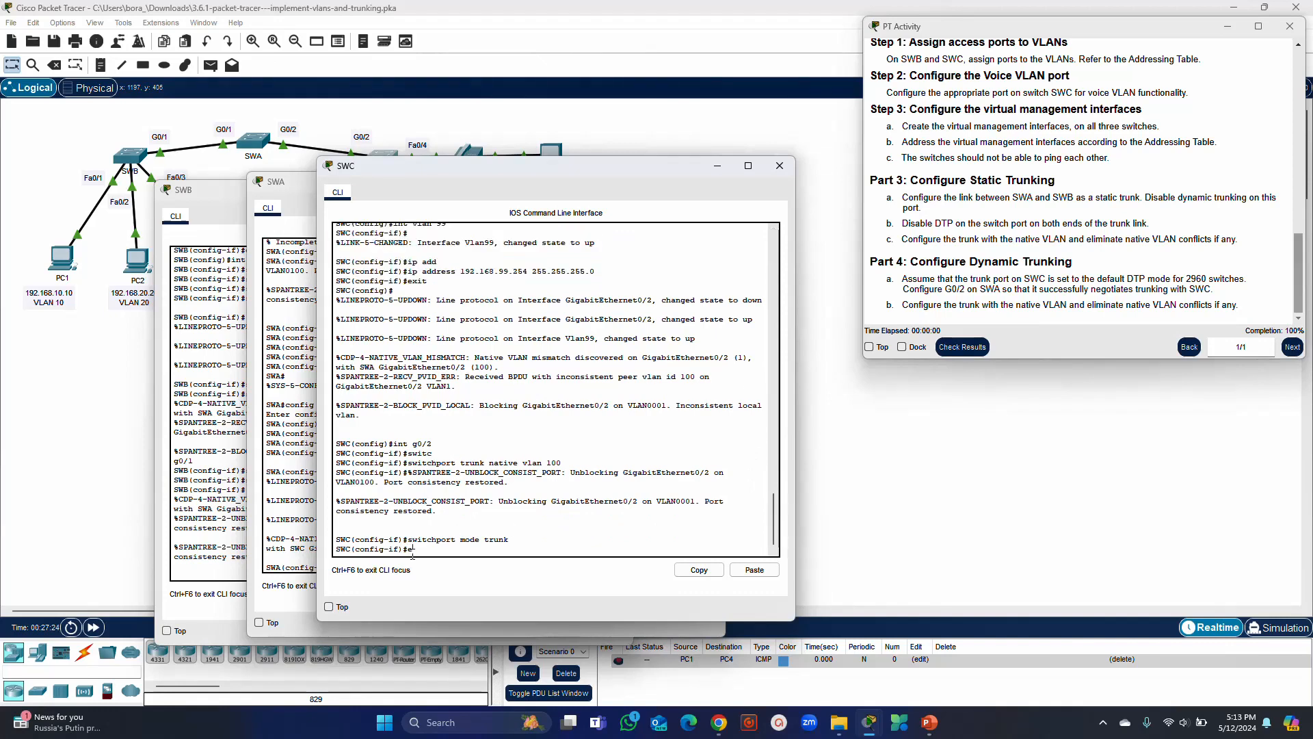
pyautogui.write('nd')
pyautogui.press('Return')
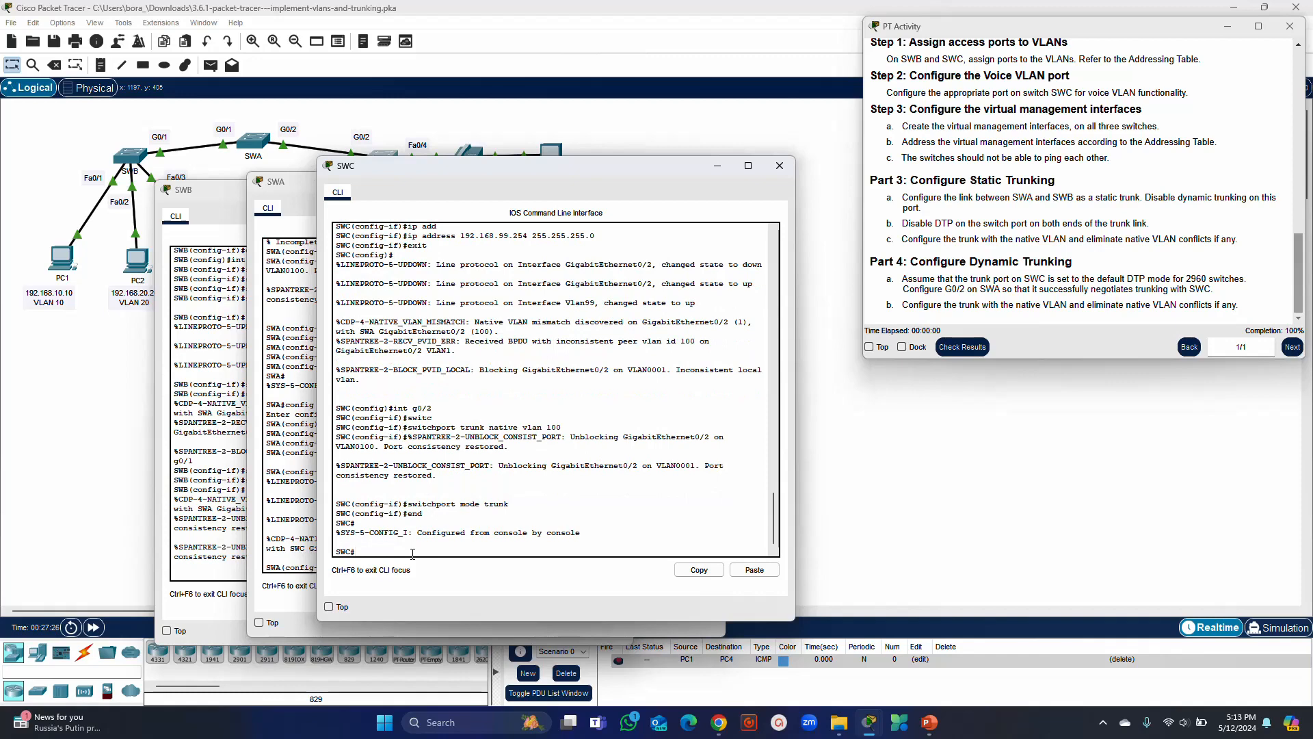
# End the configuration sessions on SWA and SWB, returning both switches to privileged EXEC mode.
pyautogui.click(305, 559)
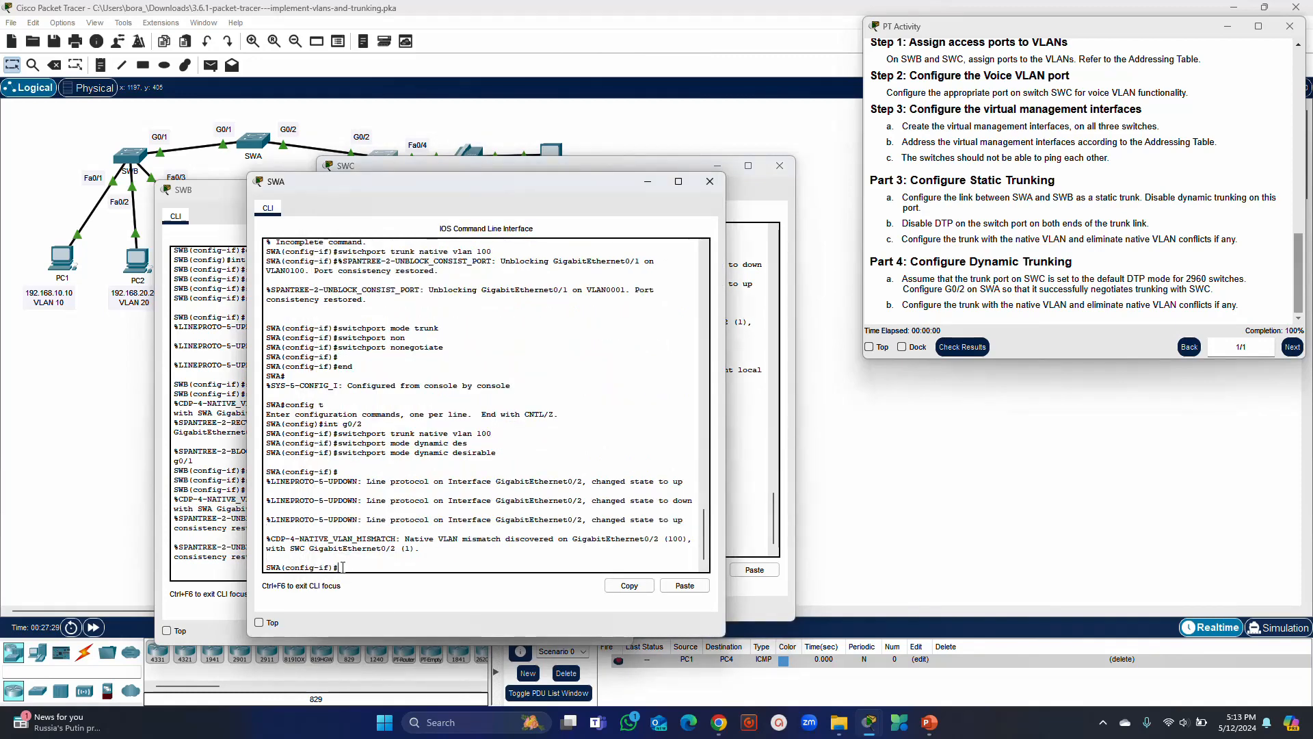
pyautogui.write('end')
pyautogui.press('Return')
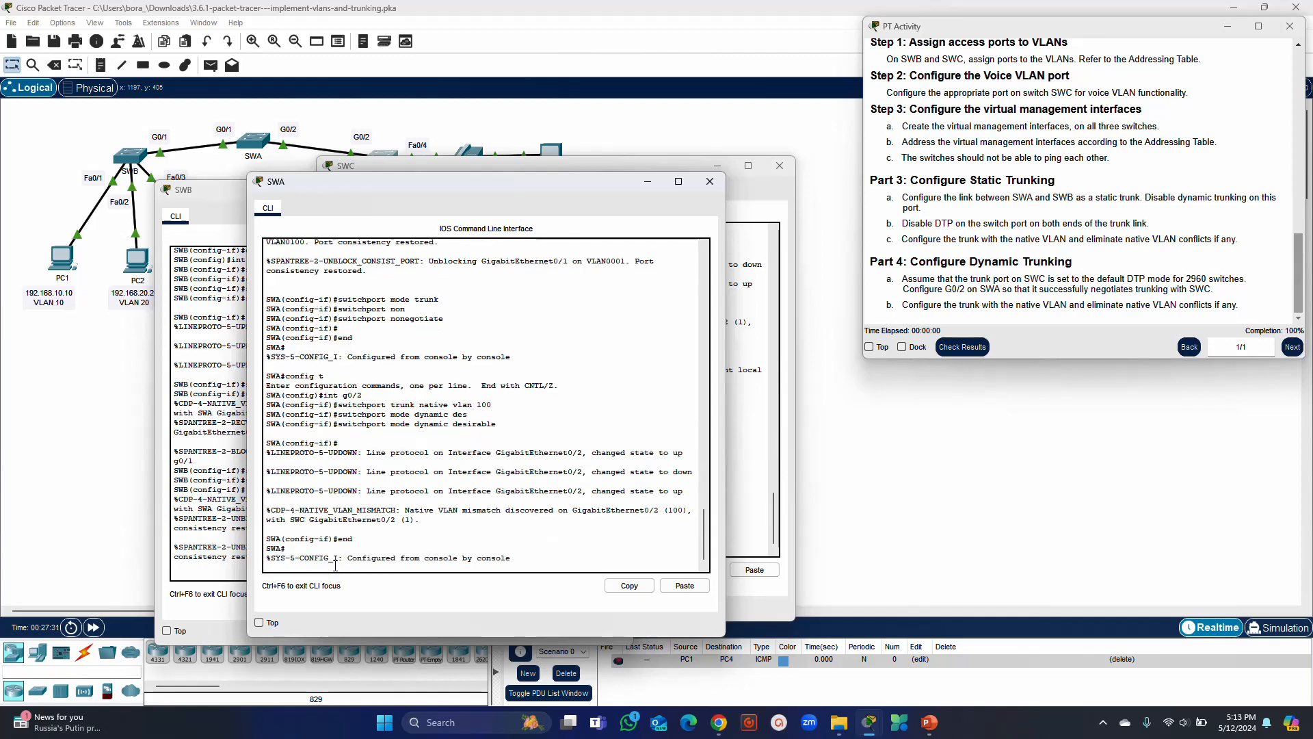
pyautogui.click(239, 564)
pyautogui.write('e')
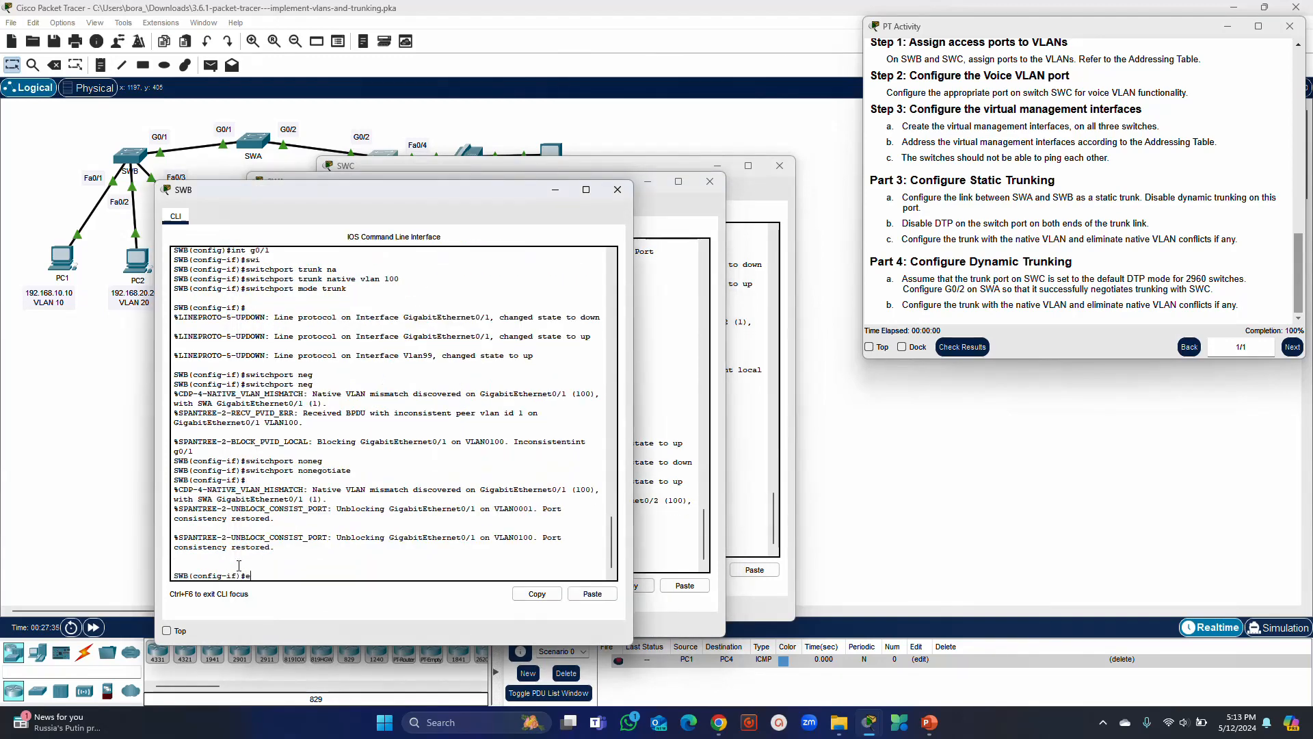
pyautogui.write('nd')
pyautogui.press('Return')
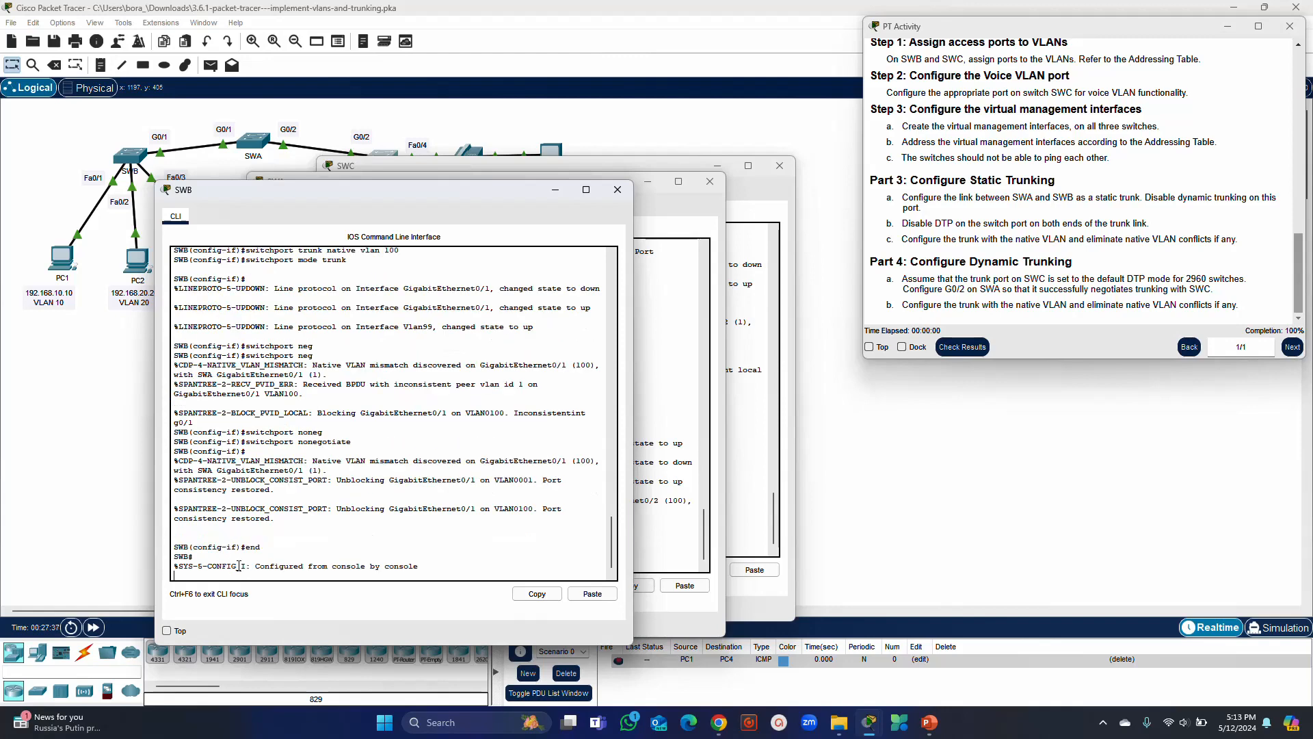
# Save SWB's configuration with copy running-config startup-config, accepting the default destination filename.
pyautogui.press('Return')
pyautogui.write('cop')
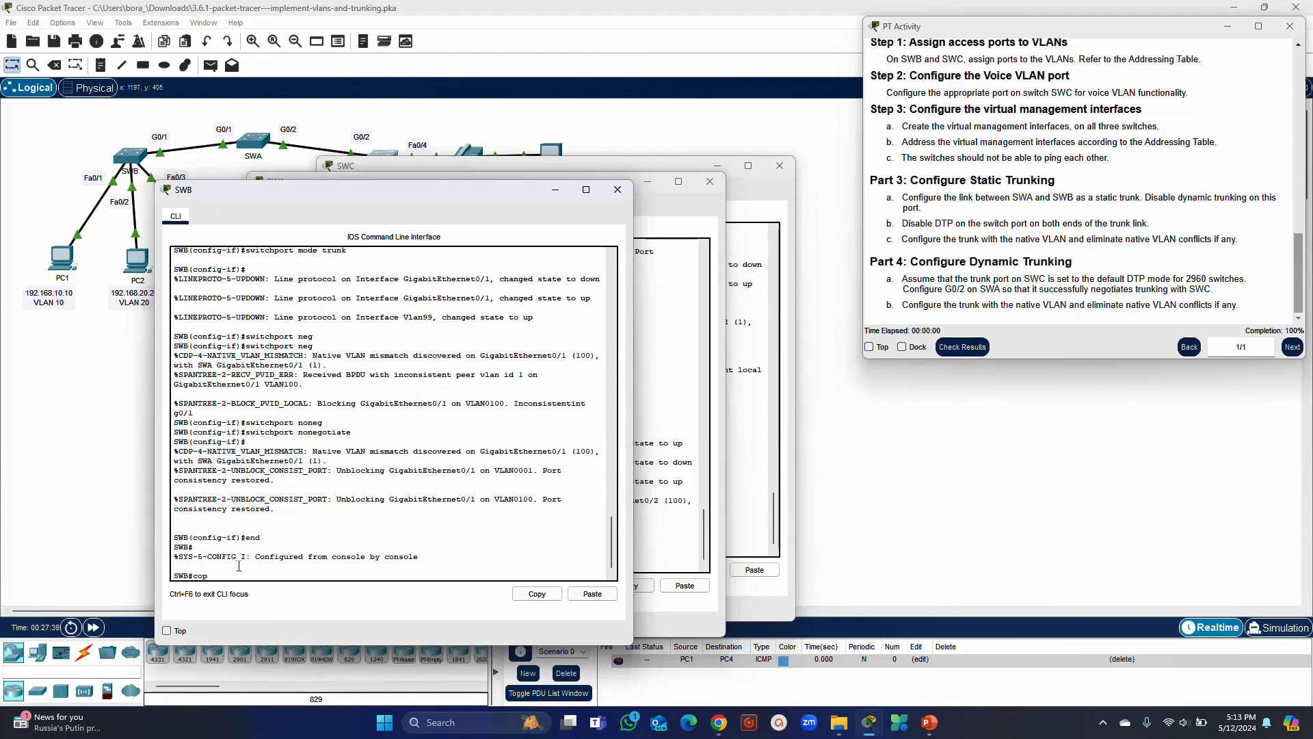
pyautogui.write('y ri')
pyautogui.press('Tab')
pyautogui.write('s')
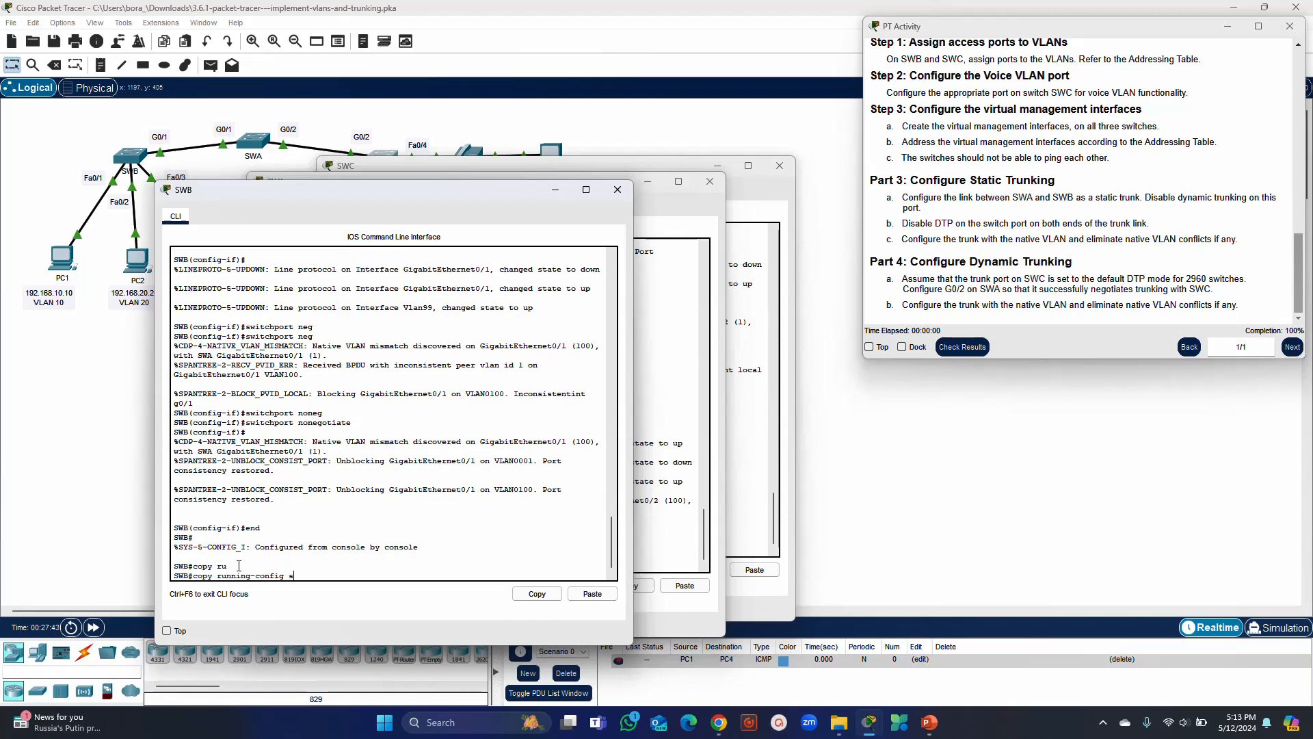
pyautogui.write('t')
pyautogui.press('Tab')
pyautogui.press('Return')
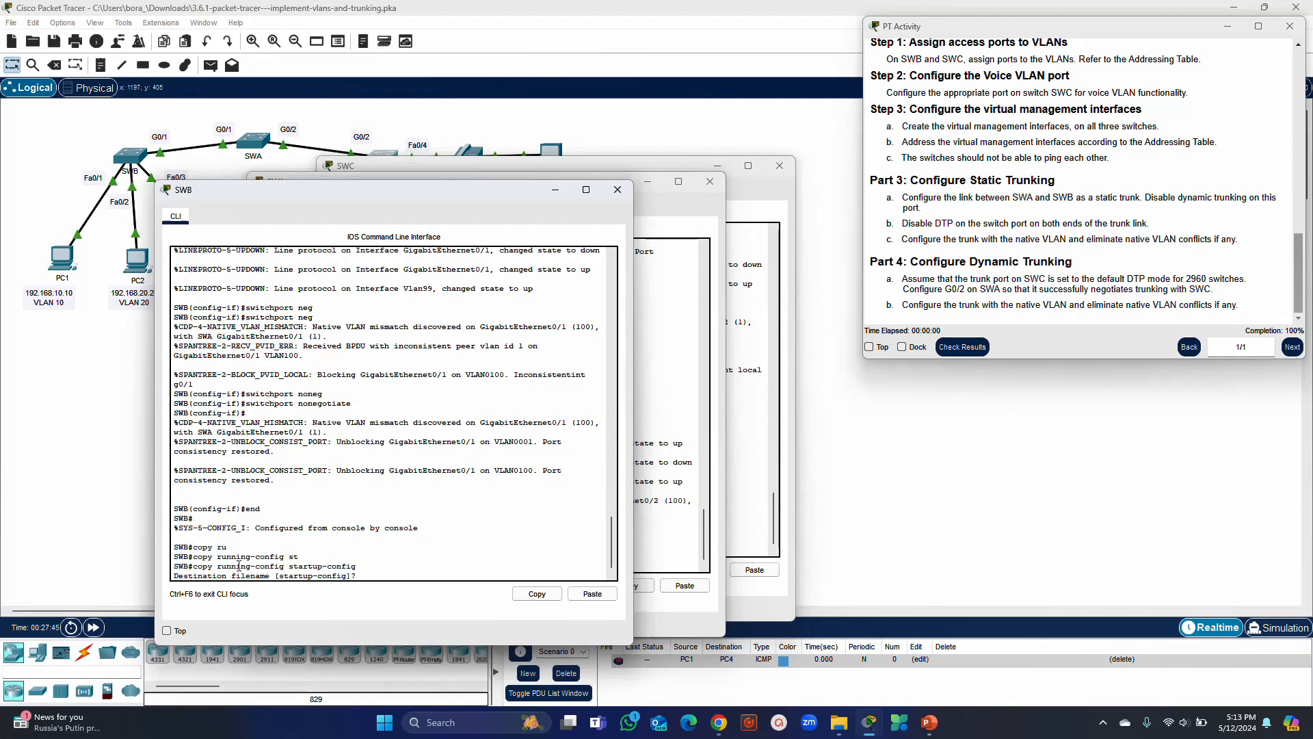
pyautogui.press('Return')
# Save SWA's running configuration to startup-config, accepting the default destination filename.
pyautogui.click(655, 540)
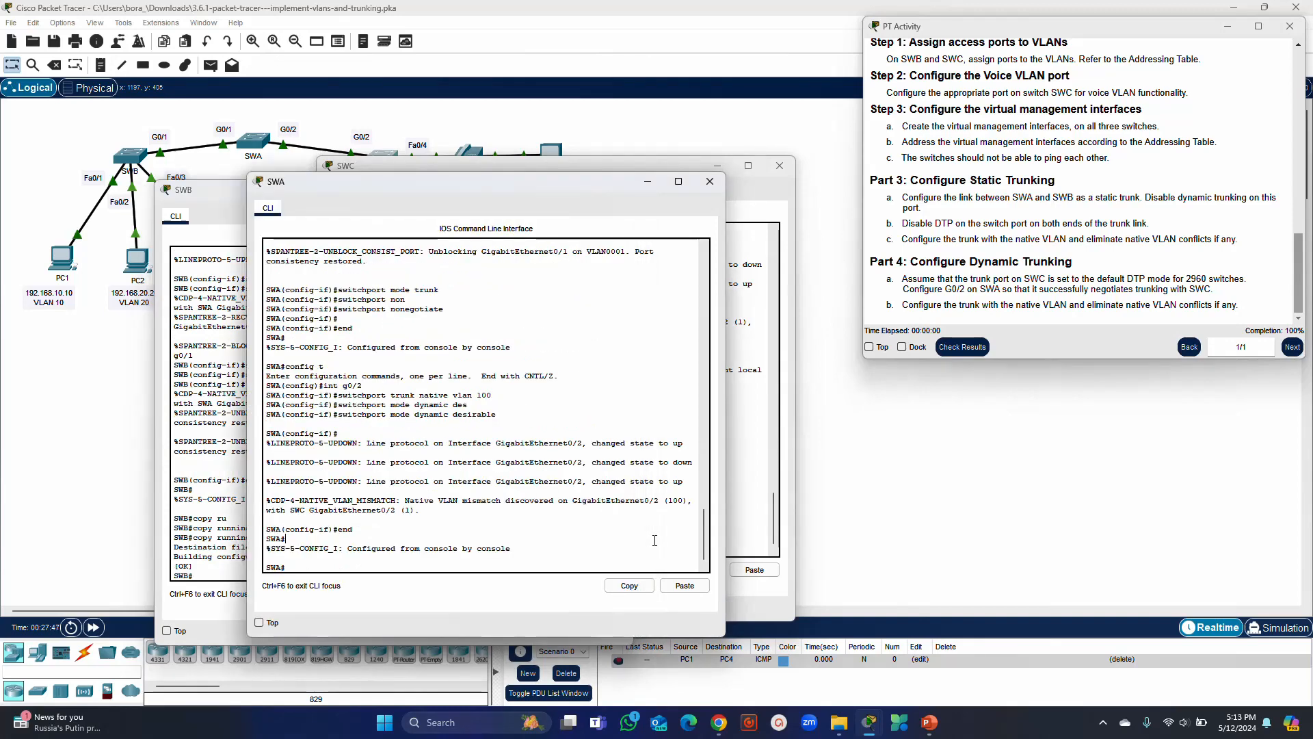
pyautogui.write('copy run')
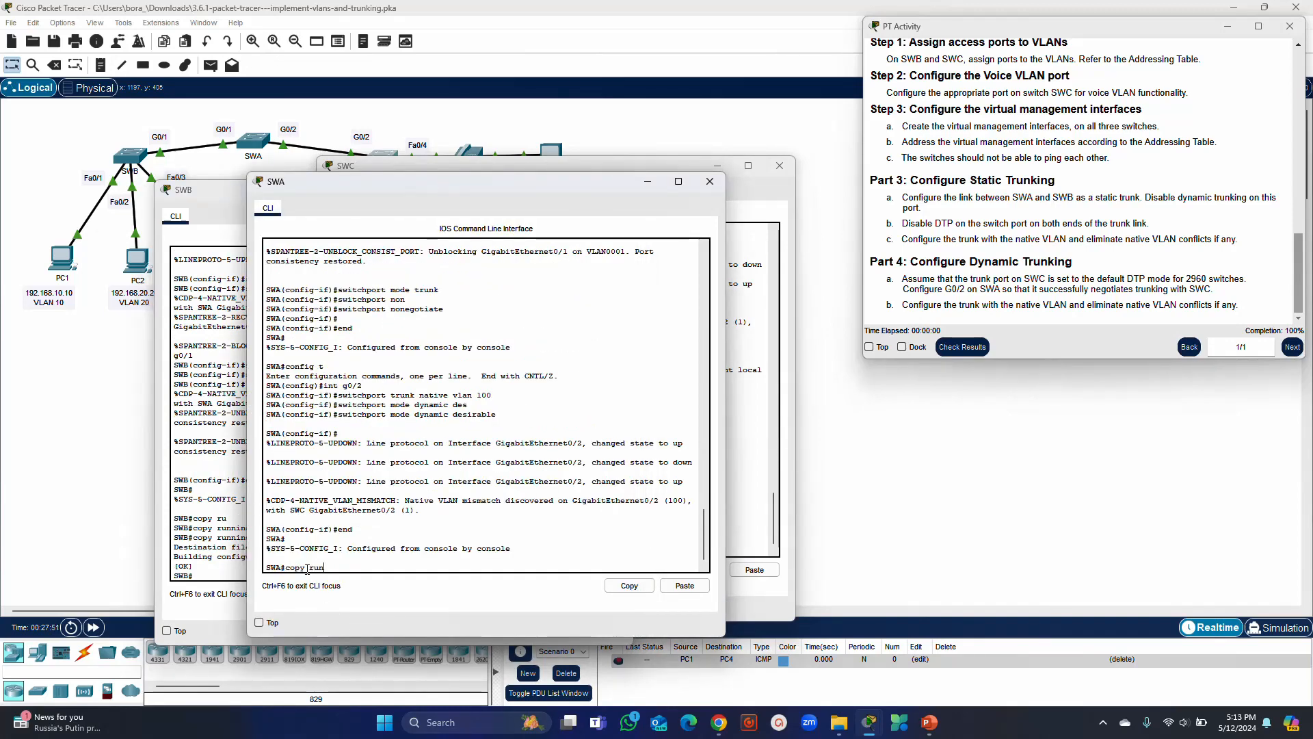
pyautogui.press('Tab')
pyautogui.write('st')
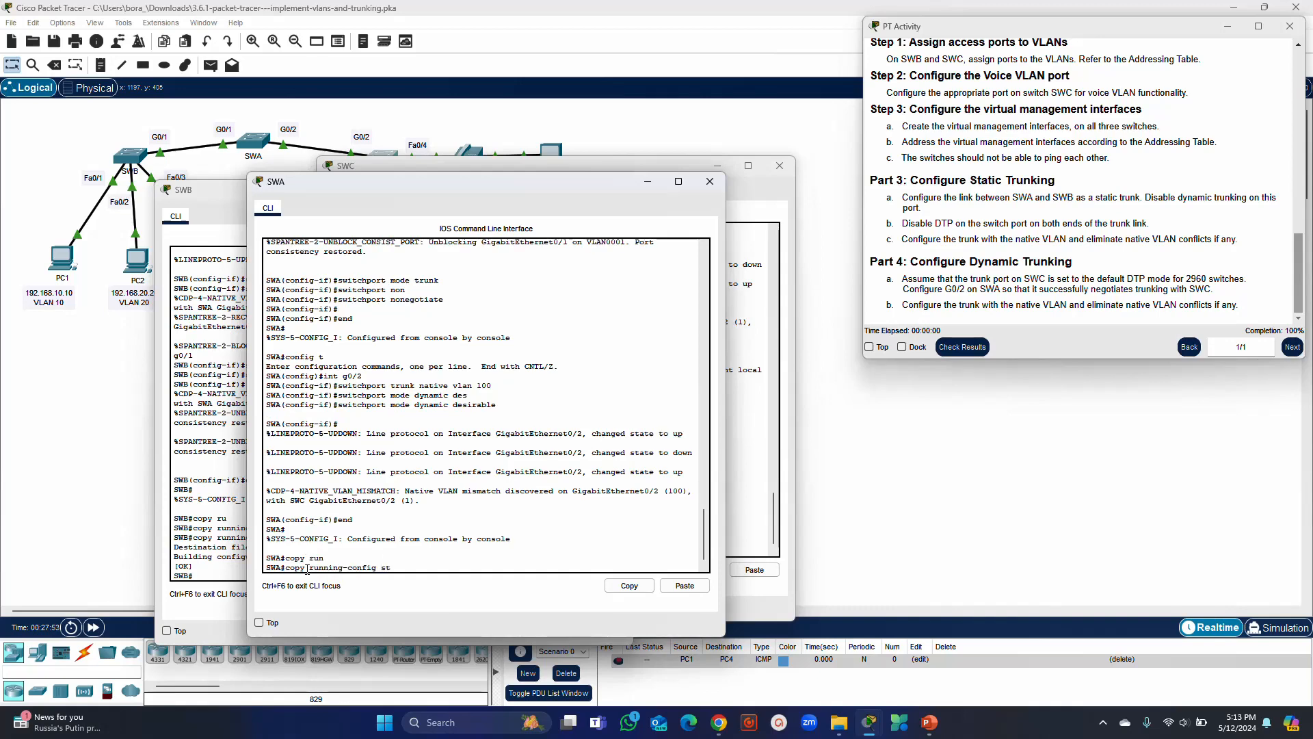
pyautogui.press('Tab')
pyautogui.press('Return')
pyautogui.press('Return')
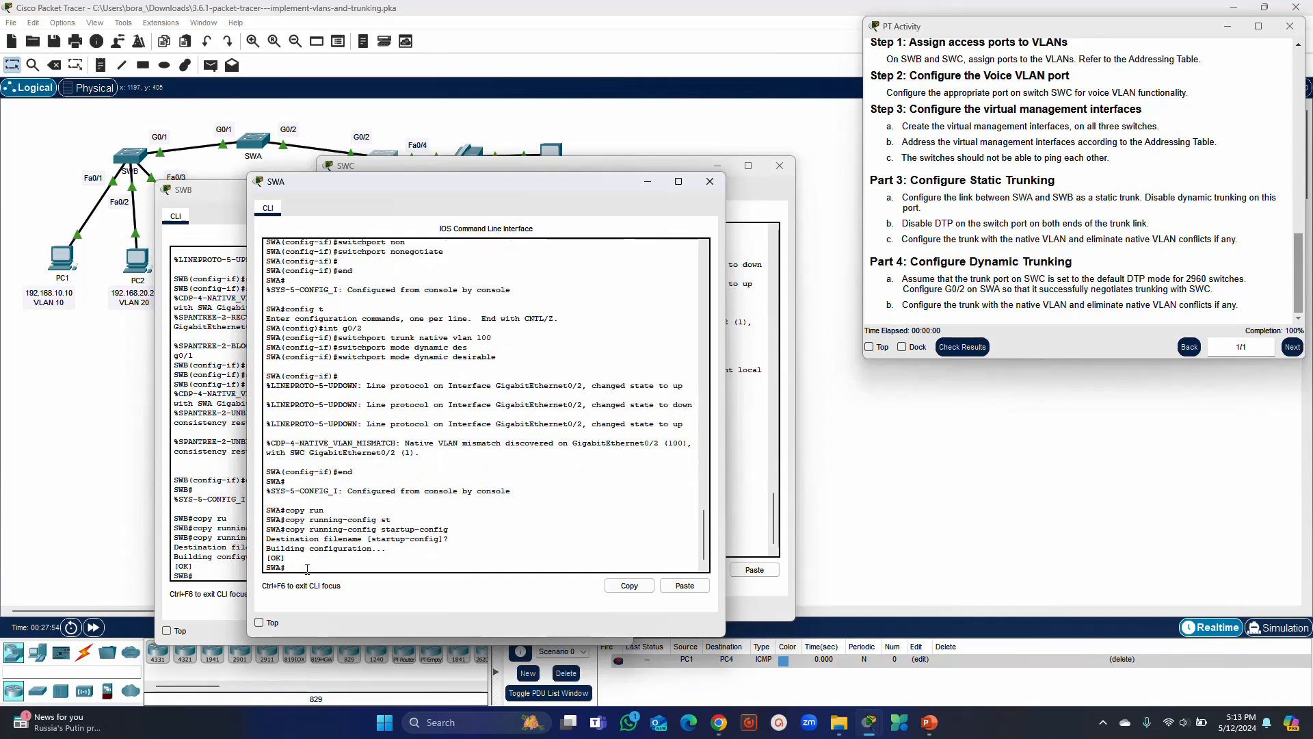
# Save SWC's running configuration to startup-config under the default destination filename.
pyautogui.click(756, 400)
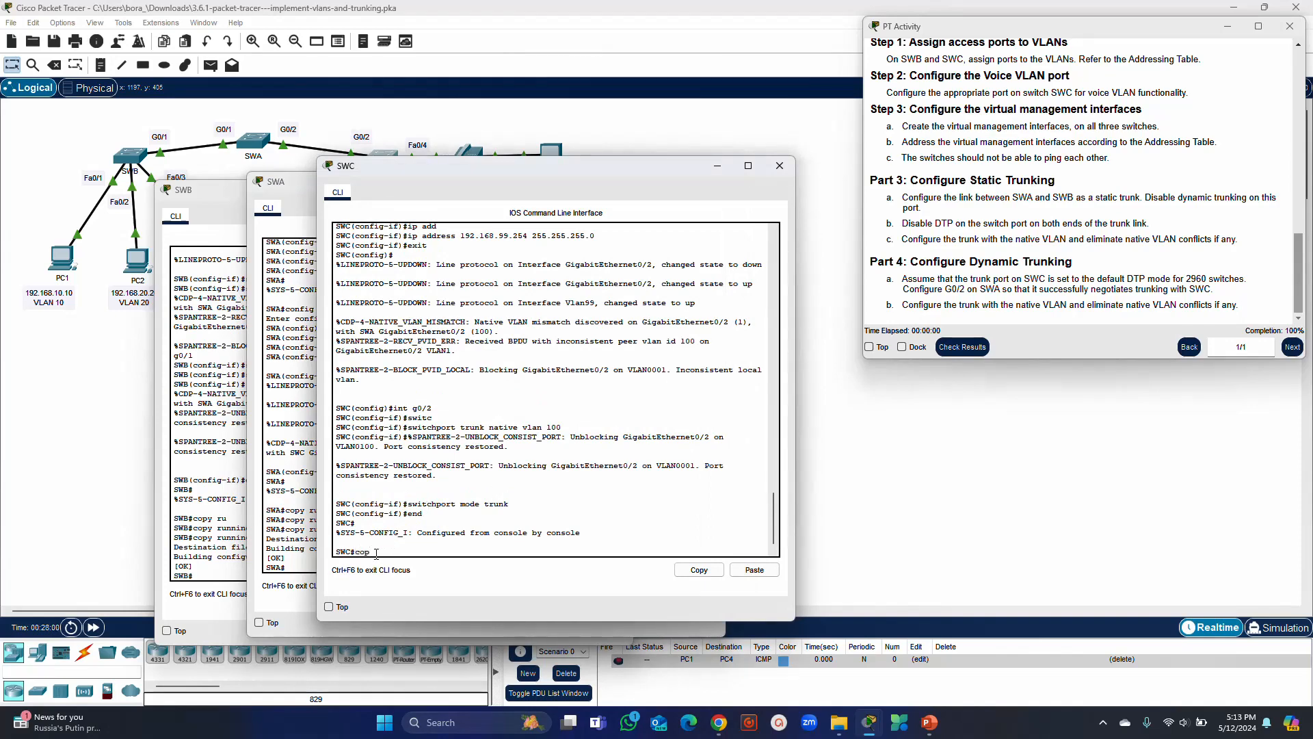
pyautogui.write('cop')
pyautogui.press('Tab')
pyautogui.write('ru')
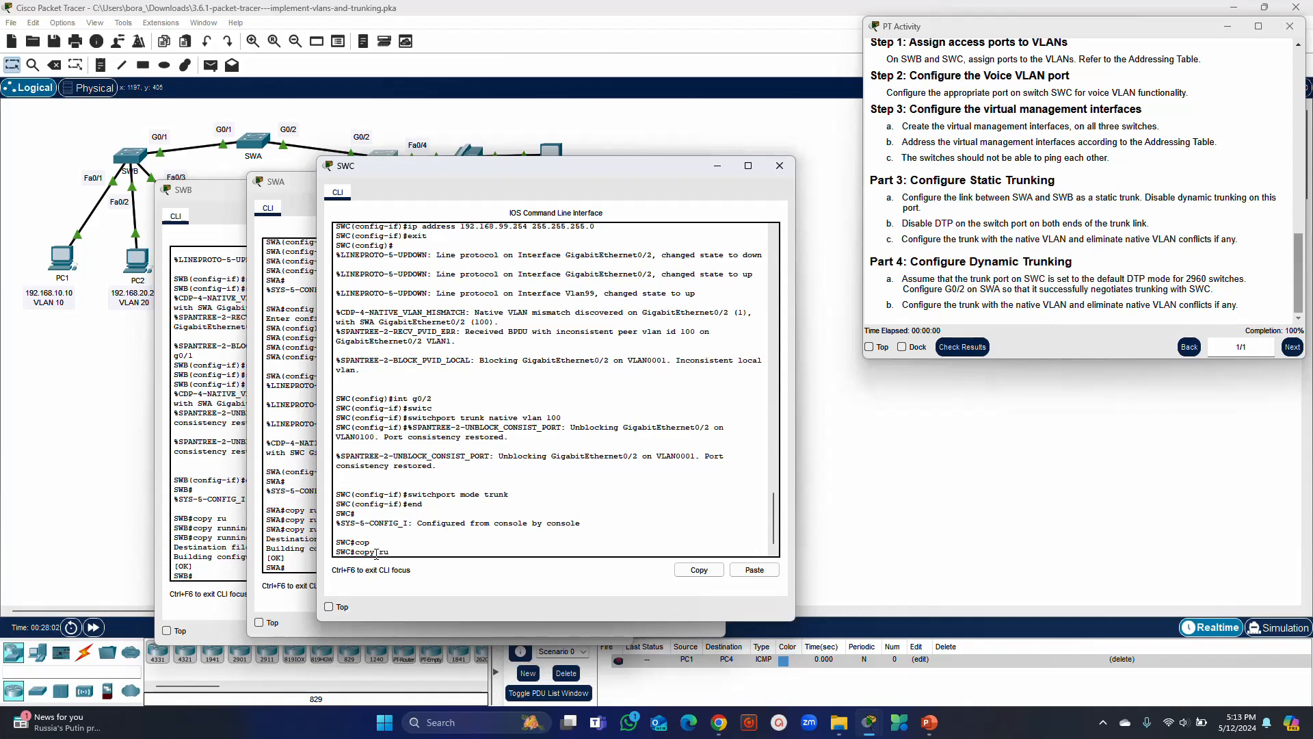
pyautogui.press('Tab')
pyautogui.write('st')
pyautogui.press('Tab')
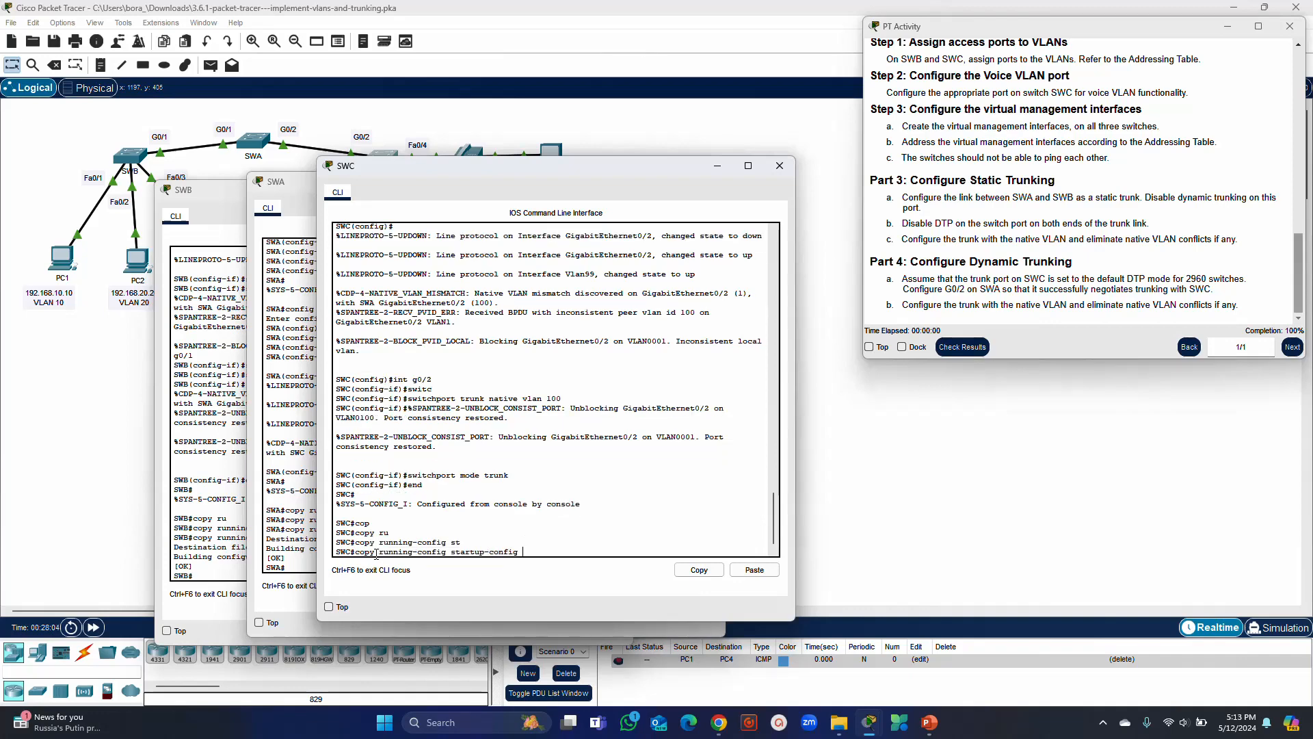
pyautogui.press('Return')
pyautogui.press('Return')
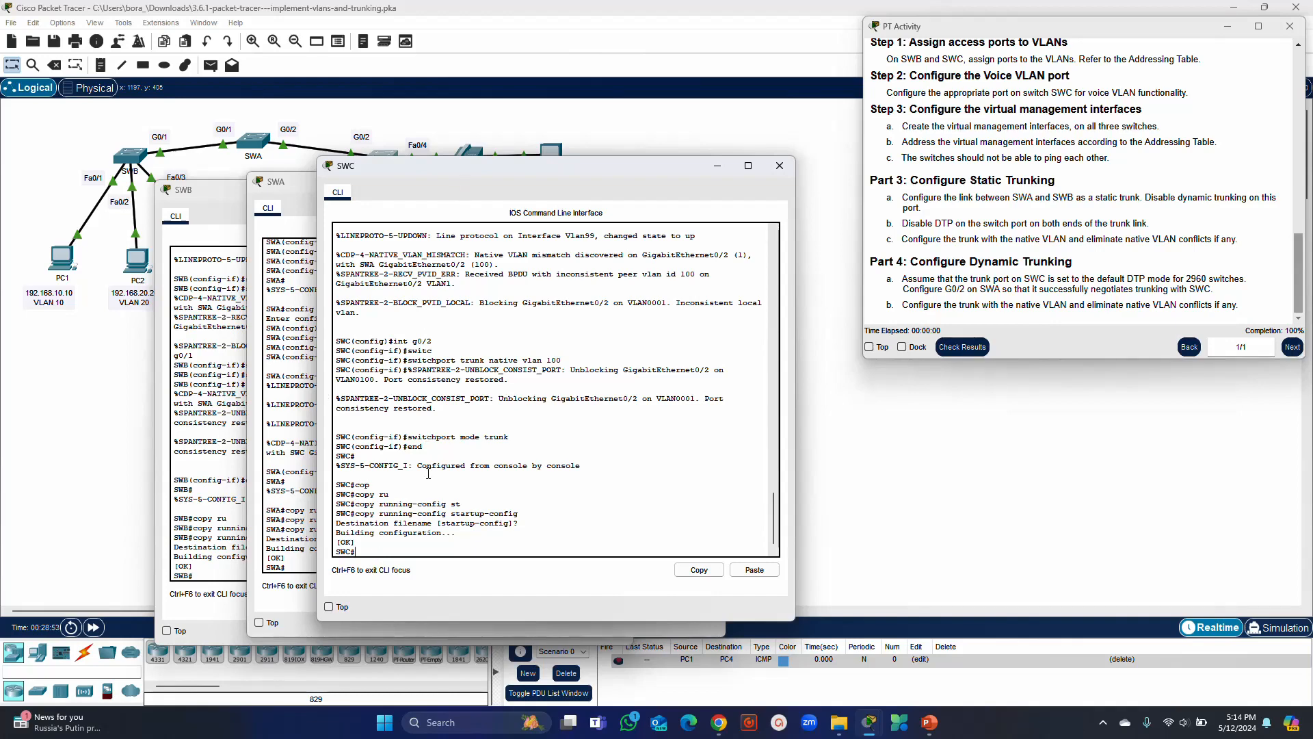
# Try to display SWC's g0/2 port details with the command show switchport g0/2.
pyautogui.write('ow ')
pyautogui.write('swit')
pyautogui.write(' swi')
pyautogui.write('tchpirt')
pyautogui.press('BackSpace')
pyautogui.write('ort g0/2')
pyautogui.press('Return')
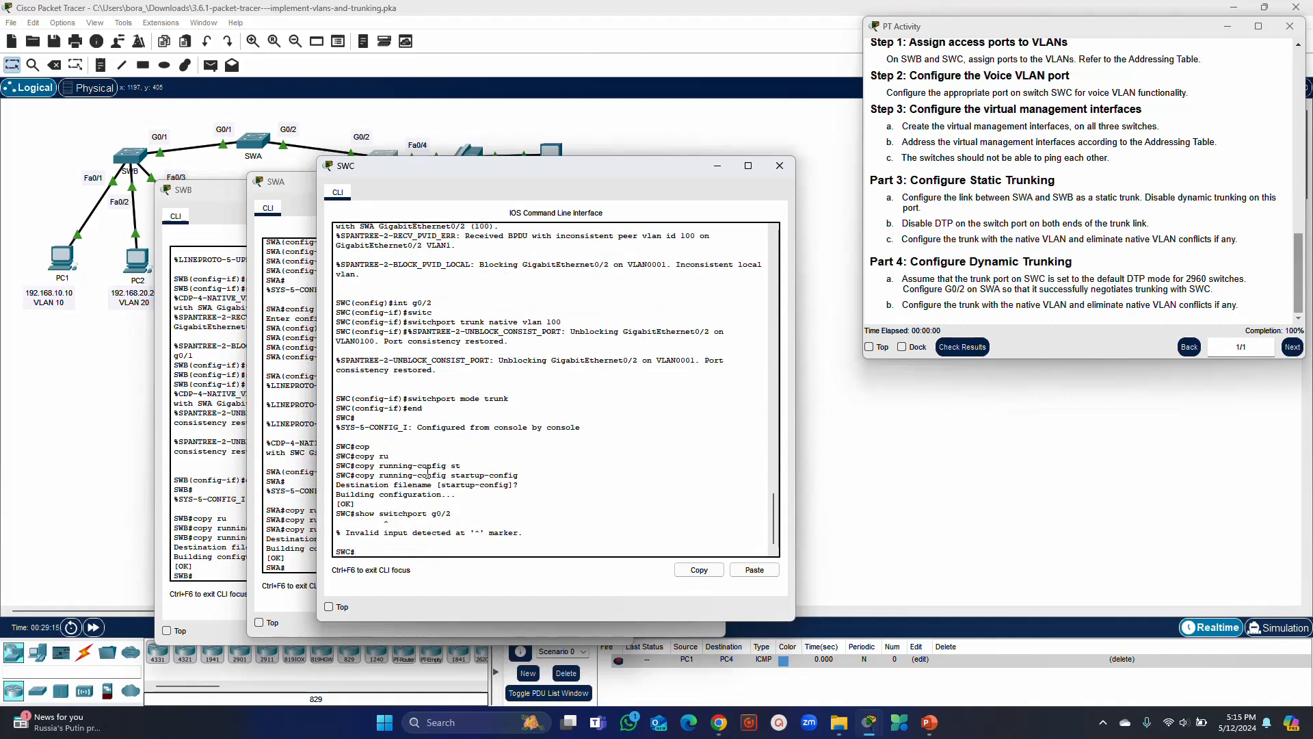
# Display the switchport details of SWC's g0/2 with show interface g0/2 switchport.
pyautogui.press('Up')
pyautogui.press('Left')
pyautogui.press('Left')
pyautogui.press('Left')
pyautogui.press('Left')
pyautogui.press('Left')
pyautogui.write('interface')
pyautogui.press('Right')
pyautogui.press('Delete')
pyautogui.press('Delete')
pyautogui.press('Delete')
pyautogui.press('Delete')
pyautogui.press('Delete')
pyautogui.press('Delete')
pyautogui.press('Delete')
pyautogui.press('Delete')
pyautogui.press('Delete')
pyautogui.press('BackSpace')
pyautogui.write('switchport')
pyautogui.press('Return')
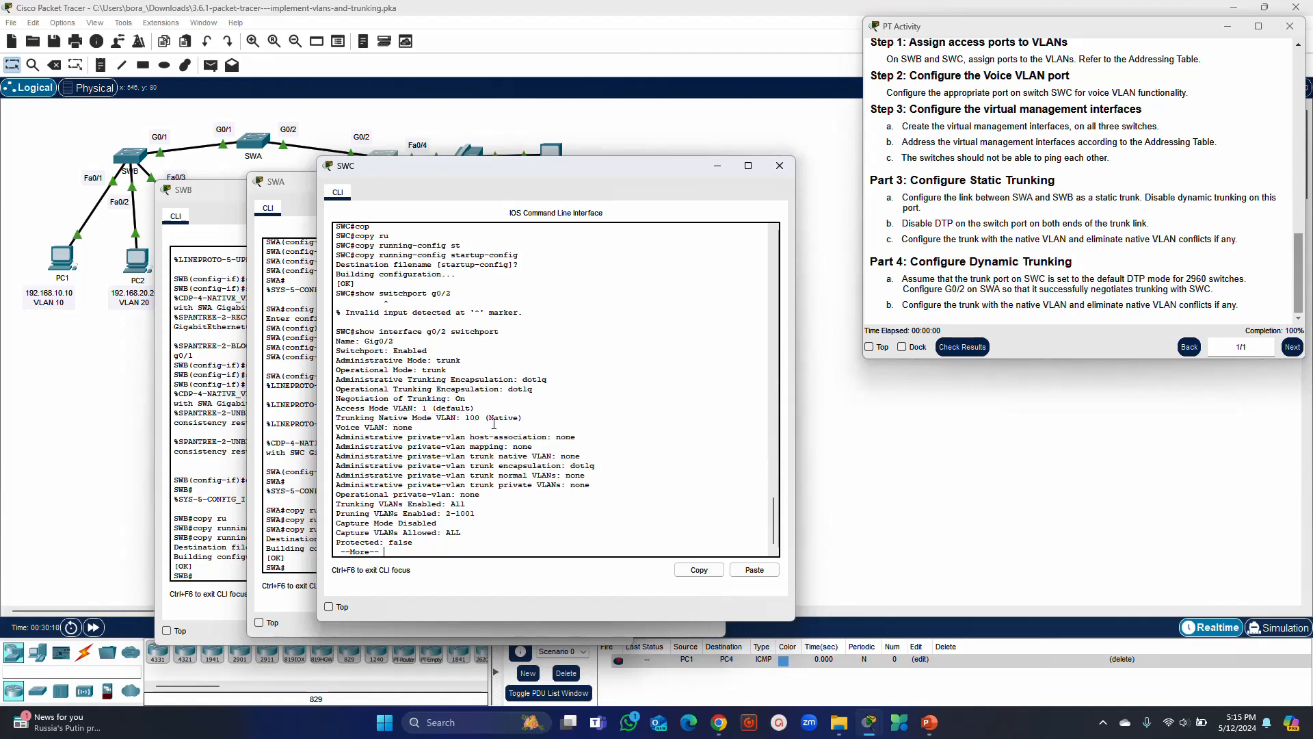
# Check the trunking native VLAN line for SWC's g0/2 and page through the rest of the output.
pyautogui.moveTo(524, 419); pyautogui.dragTo(334, 420)
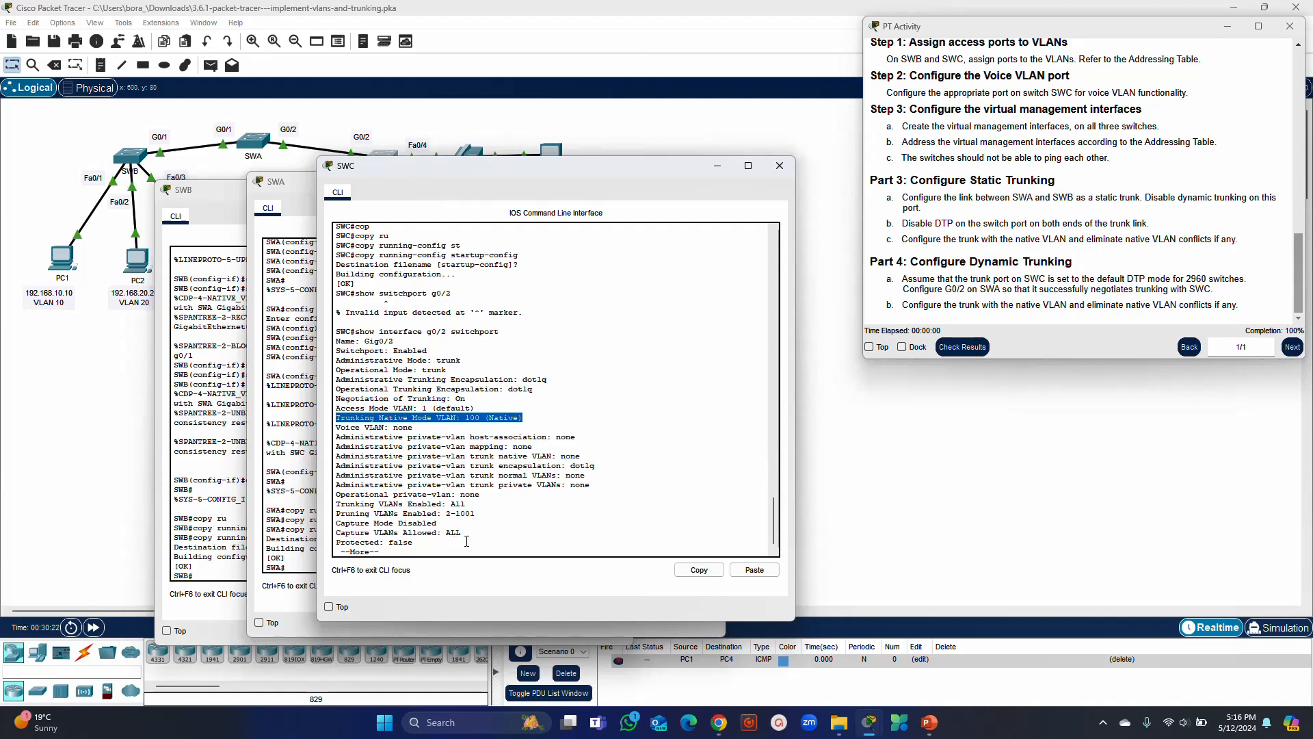
pyautogui.click(423, 552)
pyautogui.press('Return')
pyautogui.press('Return')
pyautogui.press('Return')
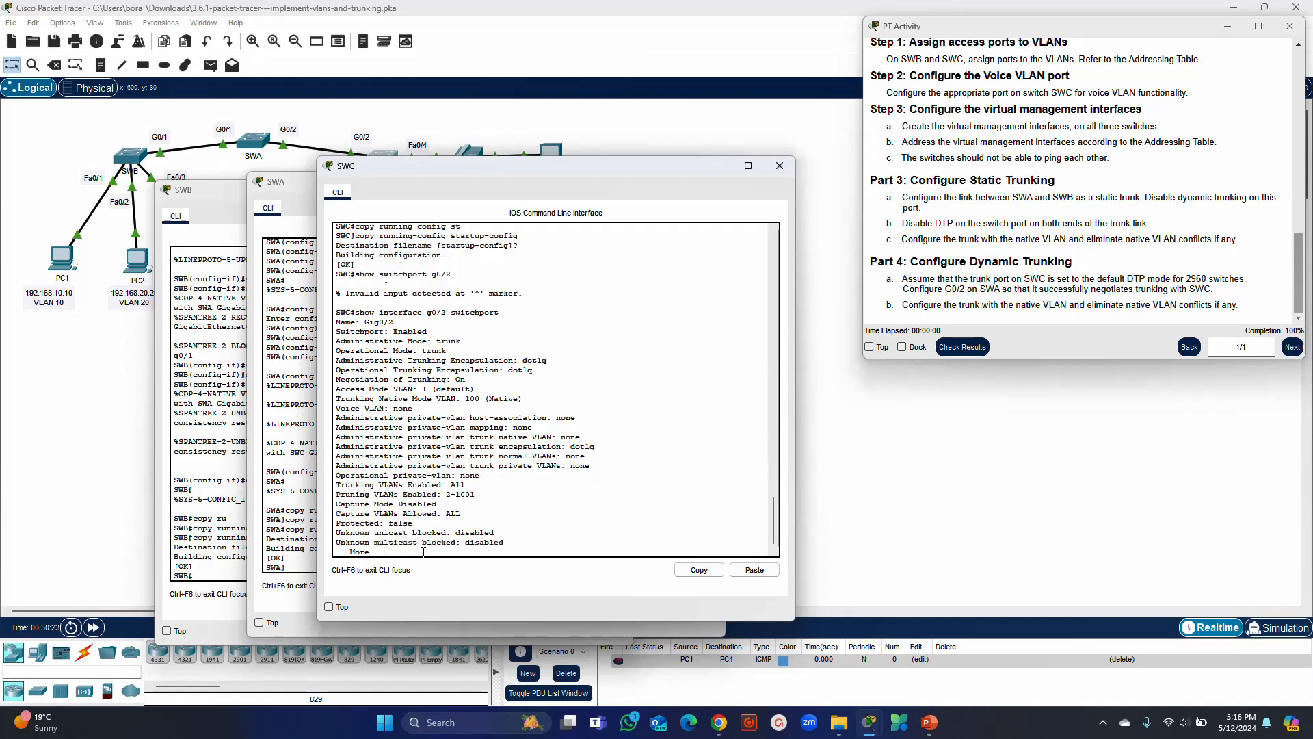
pyautogui.press('Return')
pyautogui.press('Return')
pyautogui.press('Return')
pyautogui.press('Return')
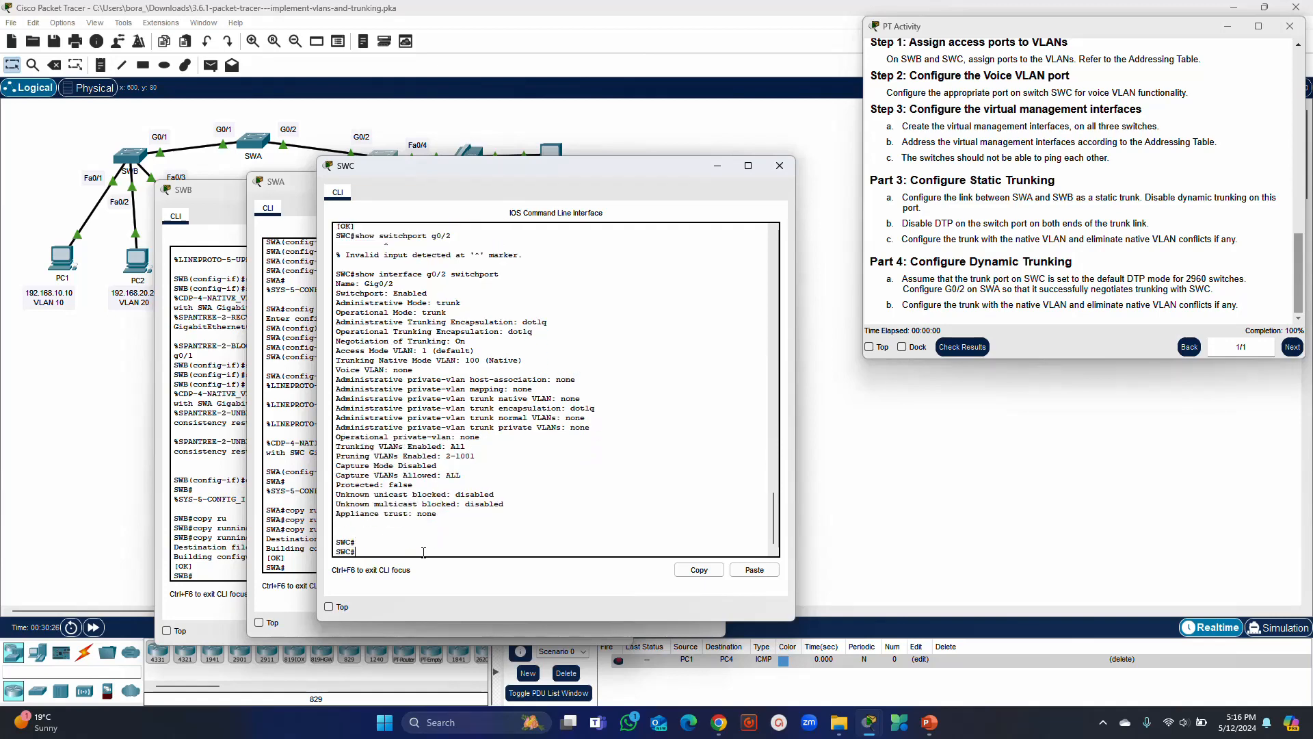
# Run show interface f0/4 switchport on SWC and check the voice VLAN line.
pyautogui.press('Up')
pyautogui.press('BackSpace')
pyautogui.press('BackSpace')
pyautogui.write('f0/4')
pyautogui.press('Return')
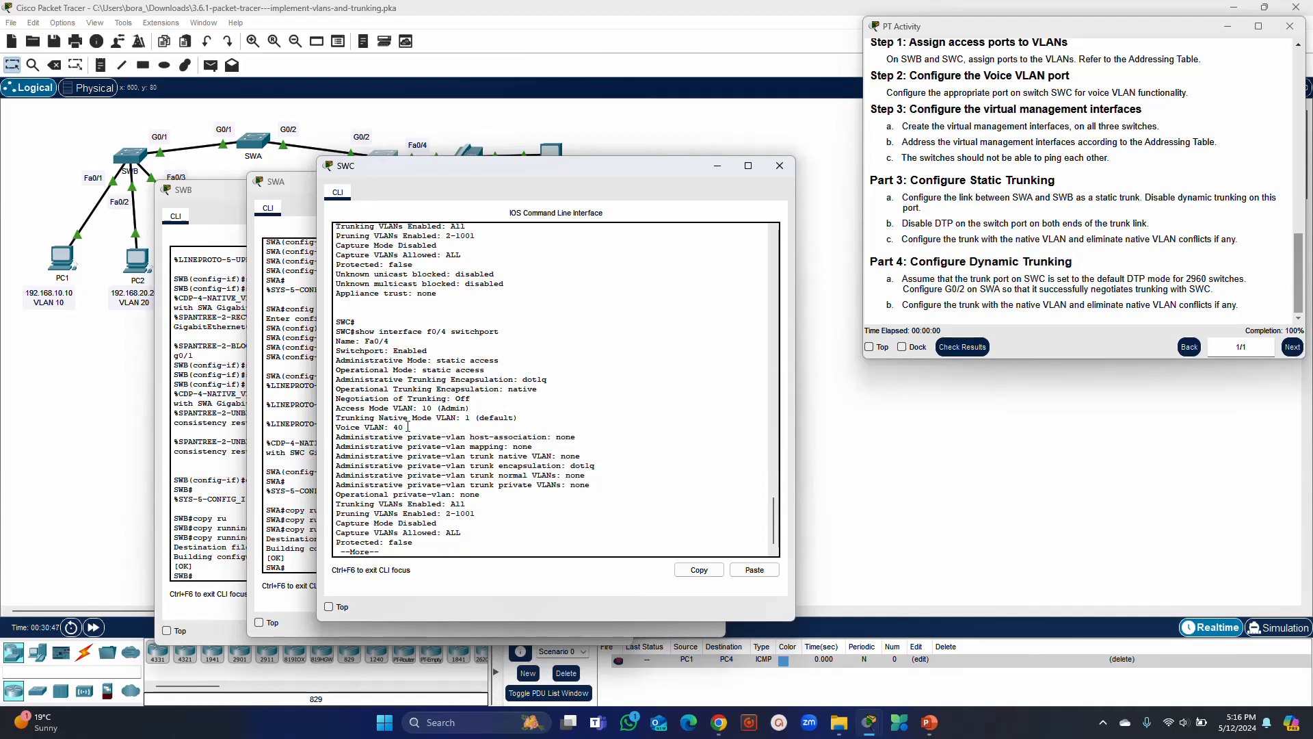
pyautogui.moveTo(409, 427); pyautogui.dragTo(343, 427)
# Run show interface g0/1 switchport on SWA and review the complete output.
pyautogui.click(301, 252)
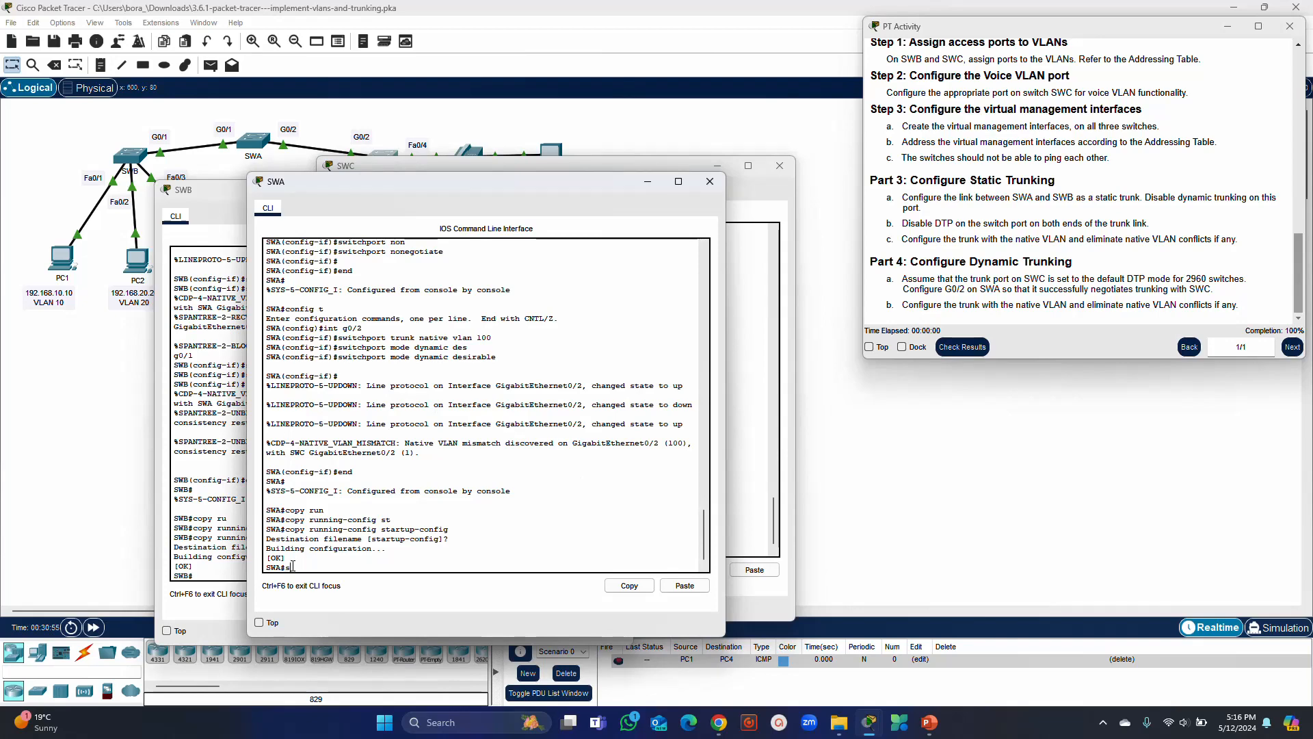
pyautogui.write('show interface g0/1 swi')
pyautogui.press('Tab')
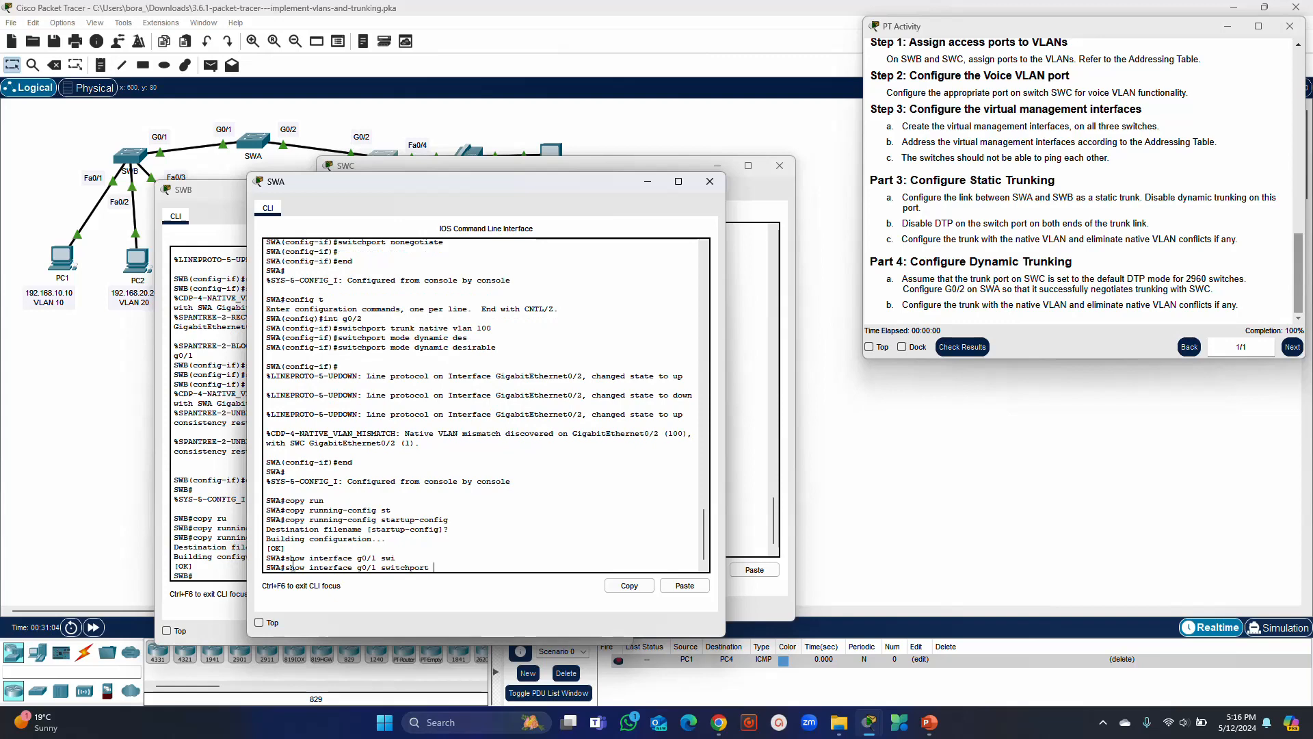
pyautogui.press('Return')
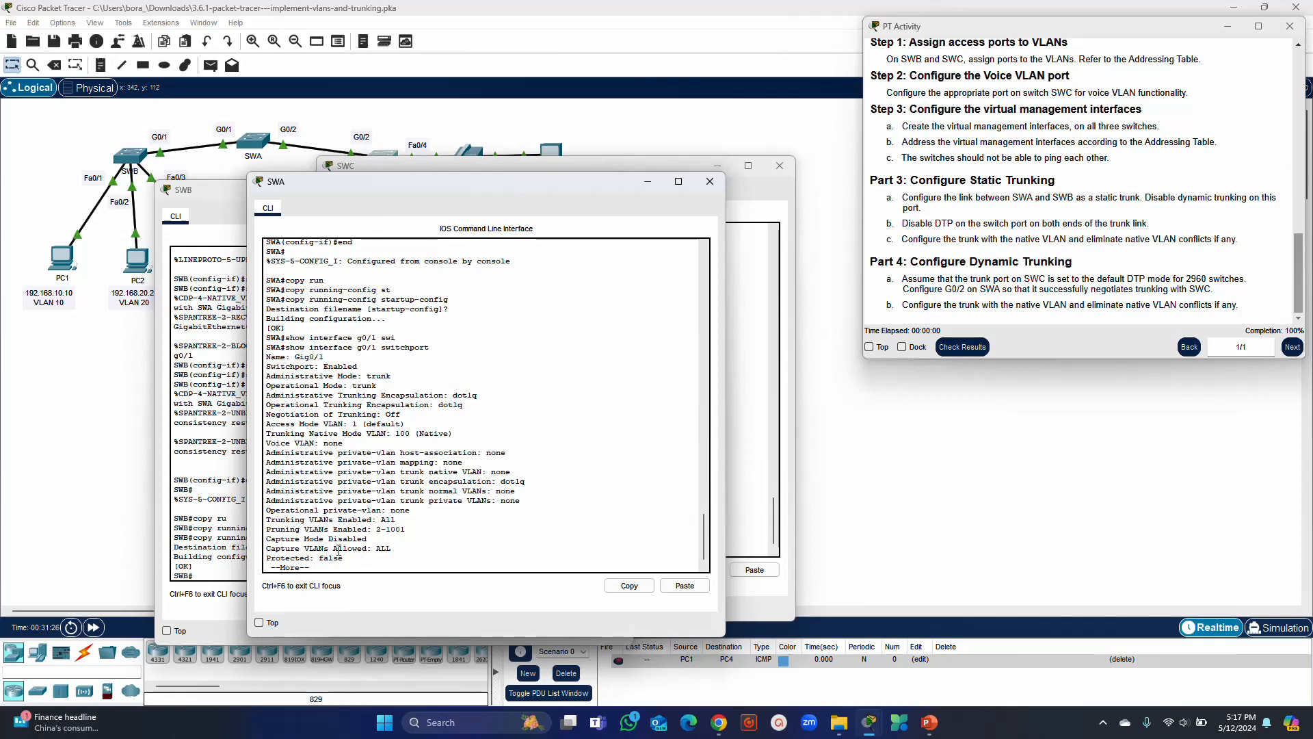
pyautogui.moveTo(394, 543)
pyautogui.mouseDown()
pyautogui.moveTo(315, 548)
pyautogui.moveTo(411, 545)
pyautogui.mouseUp()
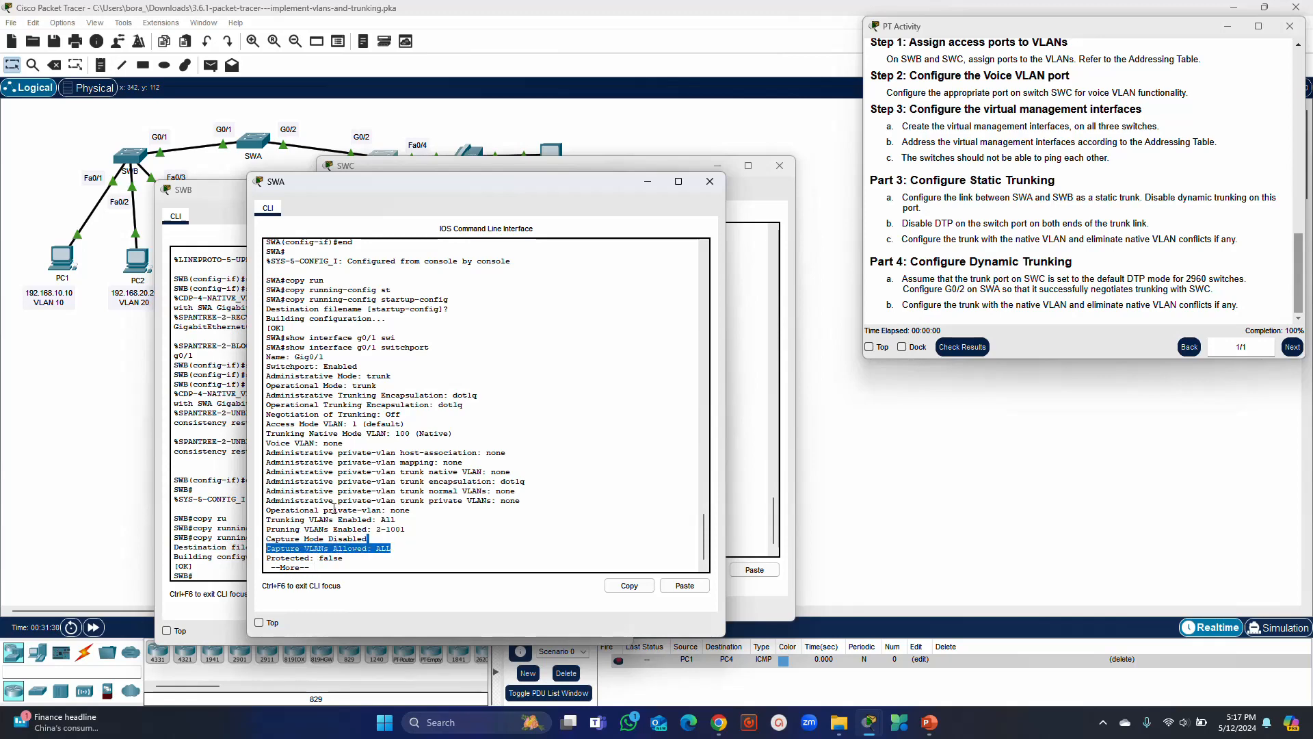
pyautogui.click(321, 567)
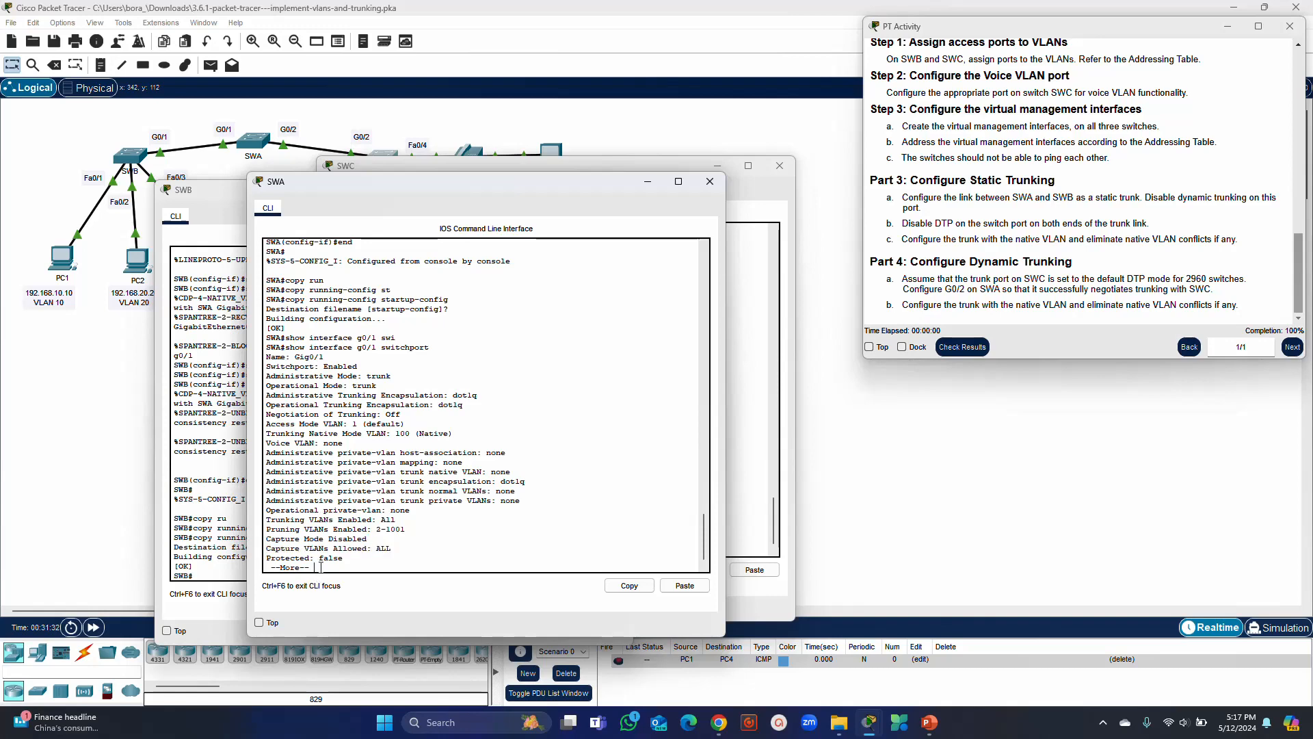
pyautogui.press('space')
# Reuse the previous command on SWA to show the switchport details of g0/2.
pyautogui.press('Up')
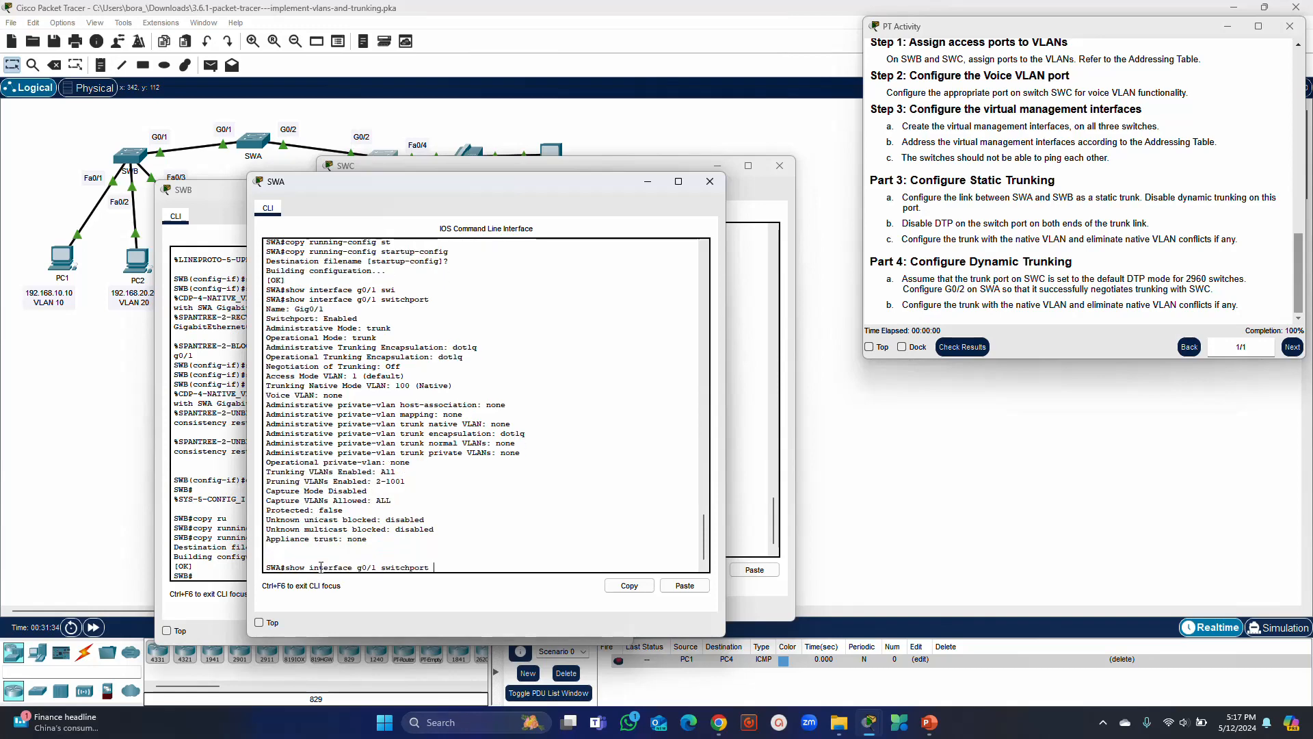
pyautogui.press('Left')
pyautogui.press('Left')
pyautogui.press('Left')
pyautogui.press('Left')
pyautogui.press('Left')
pyautogui.press('Left')
pyautogui.press('Left')
pyautogui.press('Left')
pyautogui.press('Left')
pyautogui.press('Left')
pyautogui.press('Left')
pyautogui.press('BackSpace')
pyautogui.write('2')
pyautogui.press('Return')
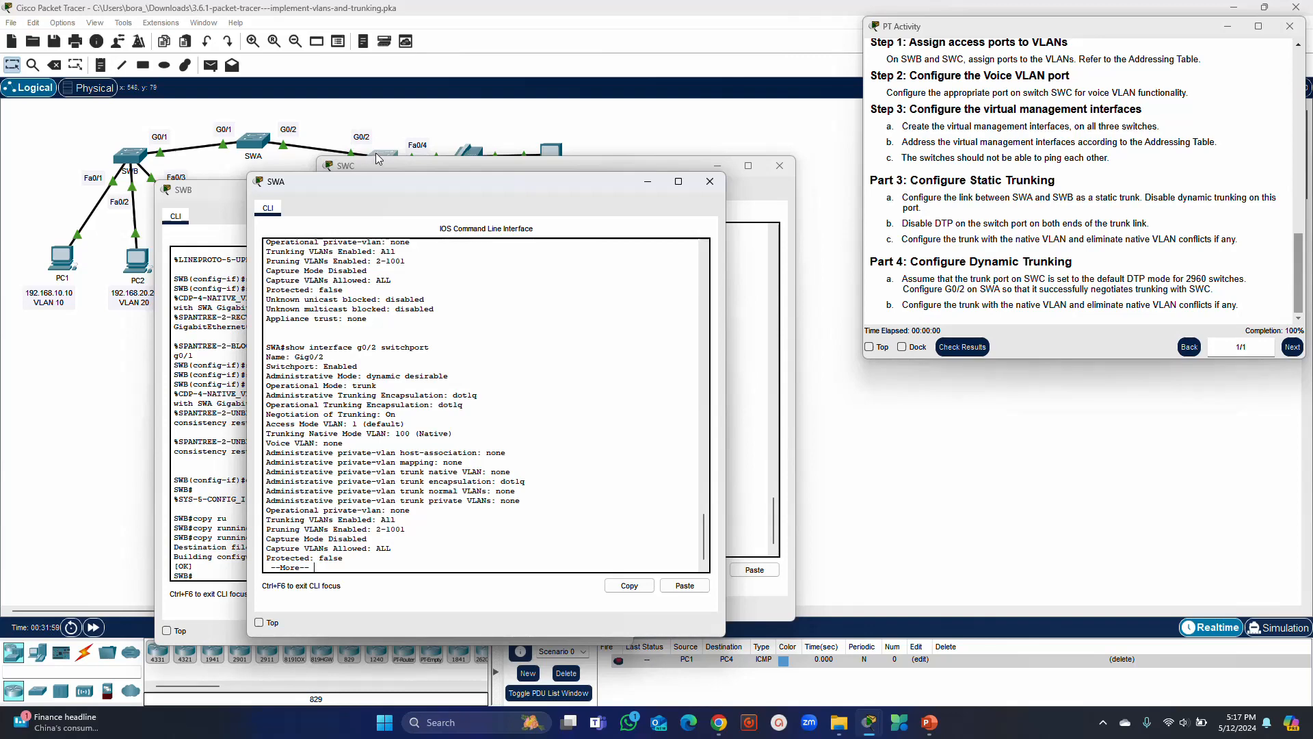
# Place SWC's console beside SWA's to compare their g0/2 switchport details, and return to SWC's f0/4 output.
pyautogui.click(535, 167)
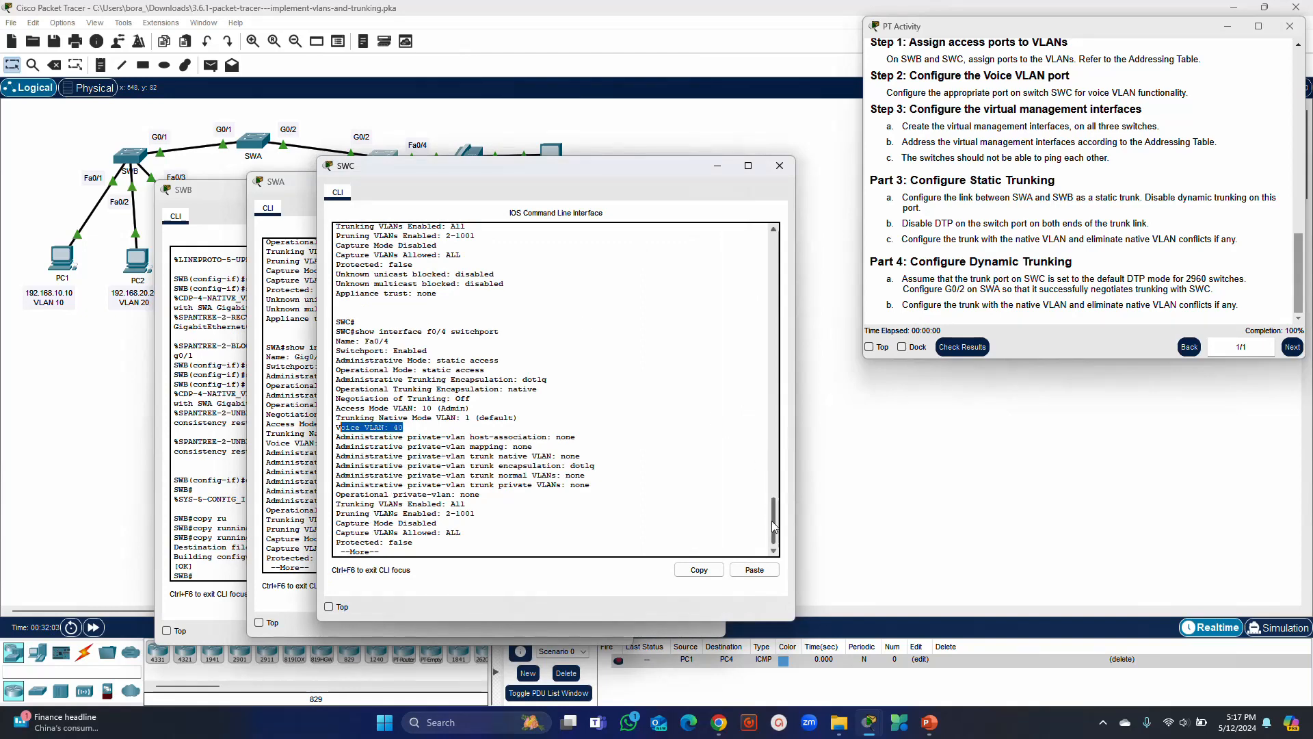
pyautogui.moveTo(774, 526); pyautogui.dragTo(770, 481)
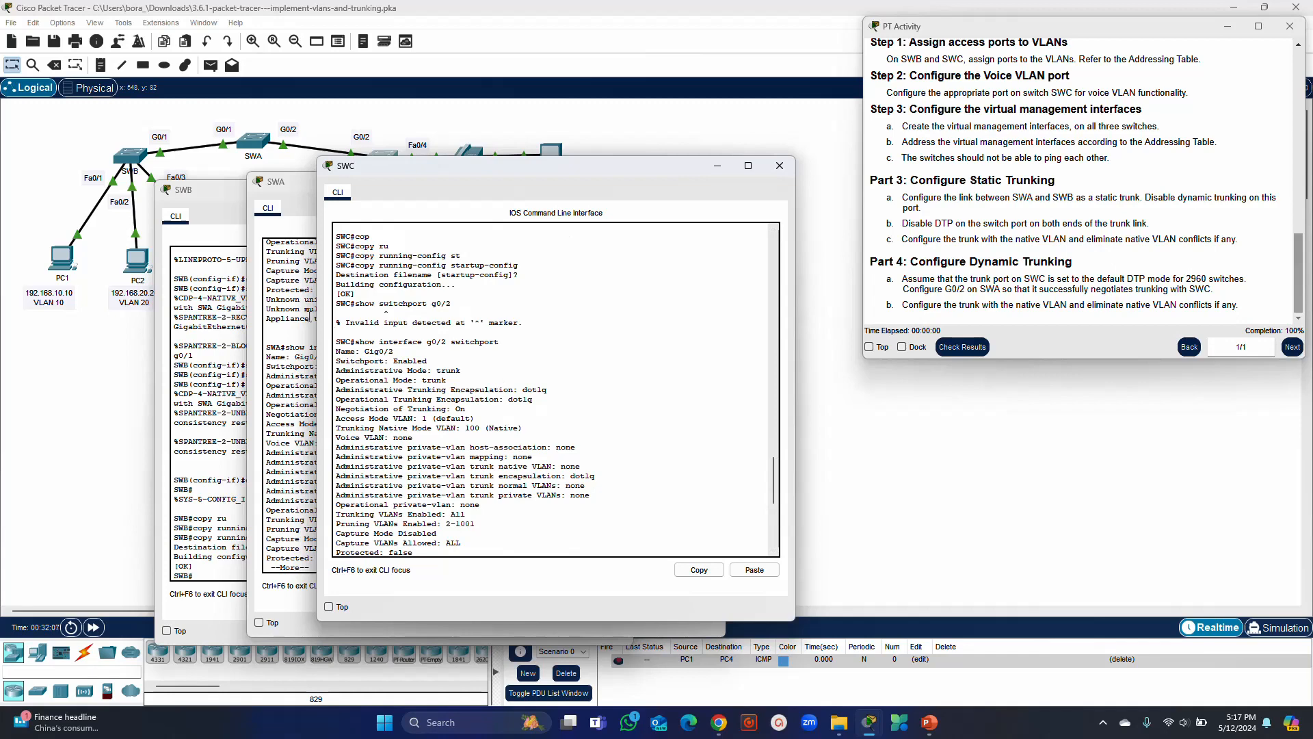
pyautogui.moveTo(395, 171); pyautogui.dragTo(550, 216)
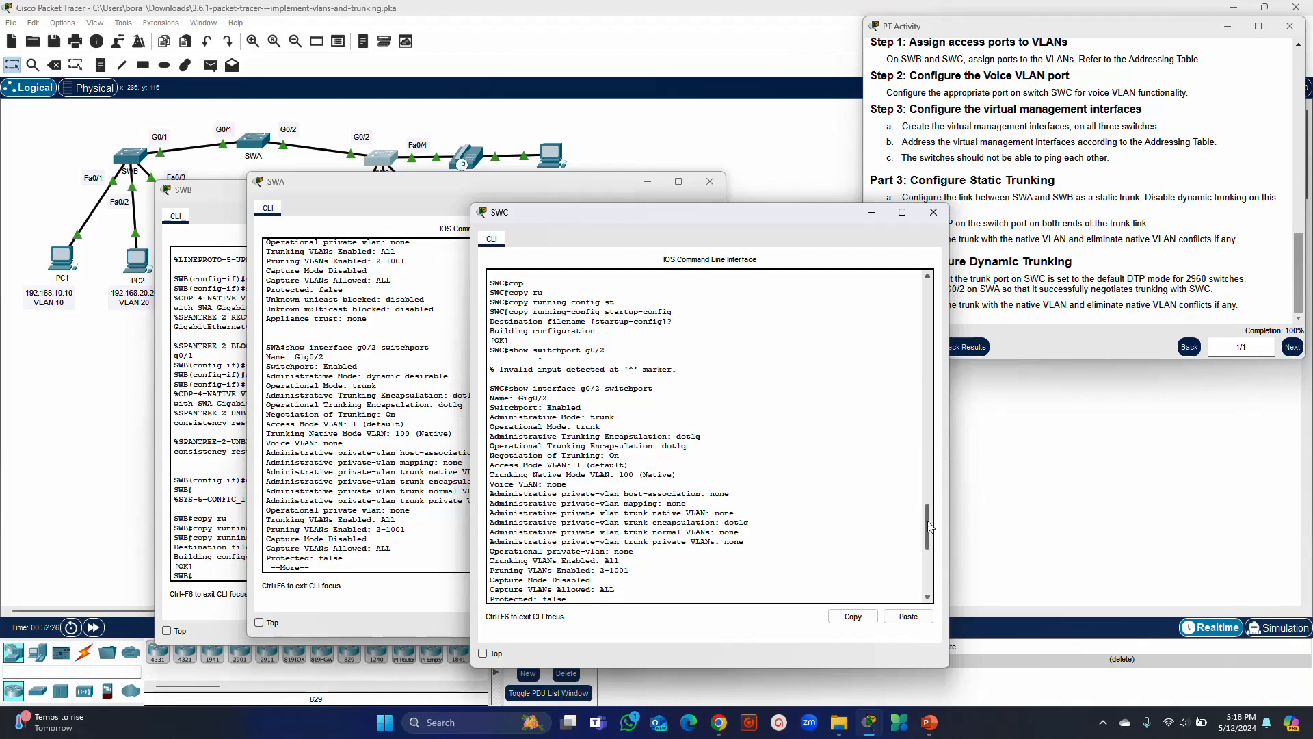
pyautogui.scroll(-1, 931, 531)
pyautogui.moveTo(931, 530); pyautogui.dragTo(941, 571)
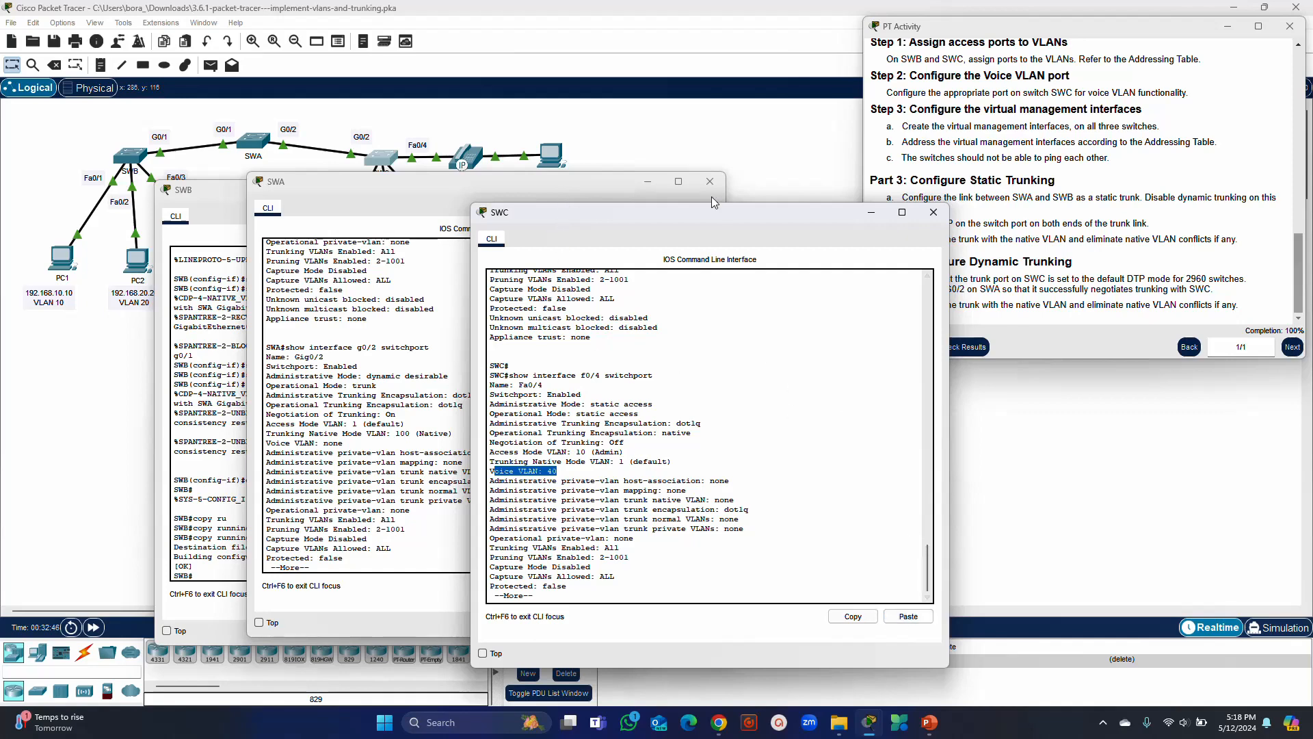
pyautogui.click(1064, 198)
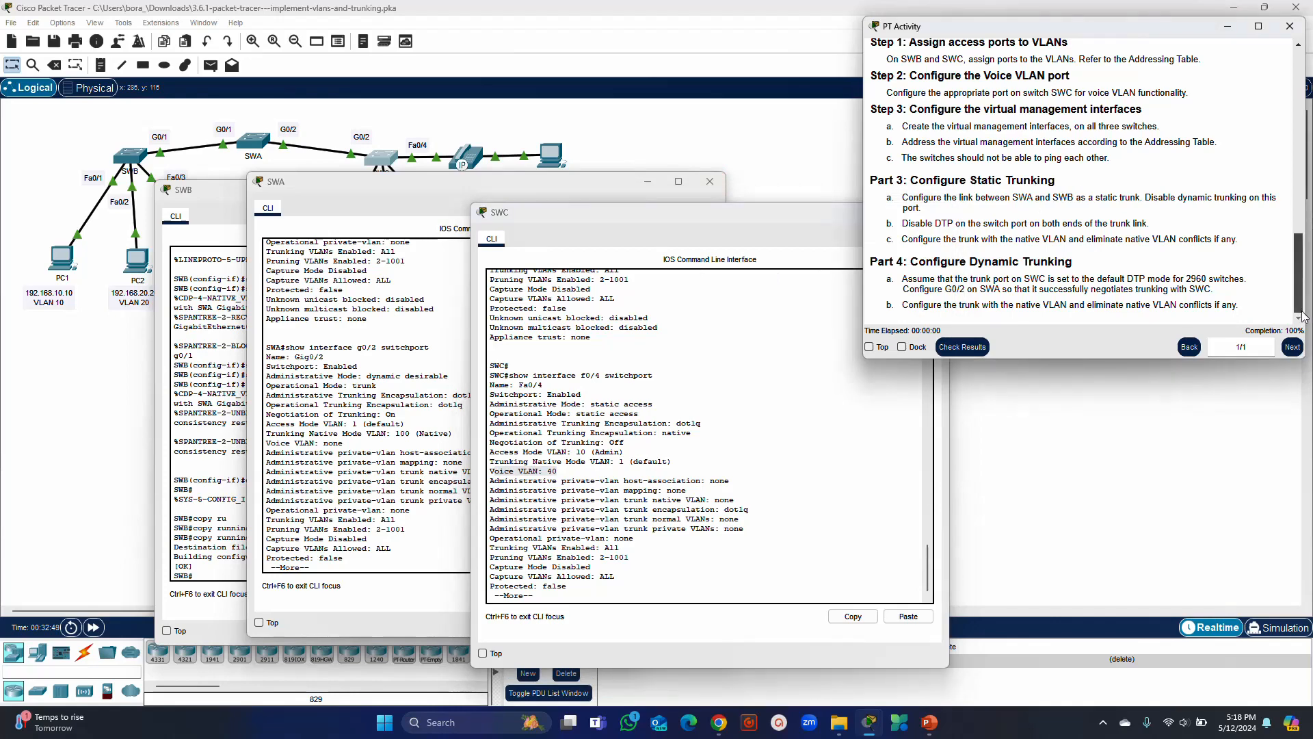
pyautogui.click(711, 226)
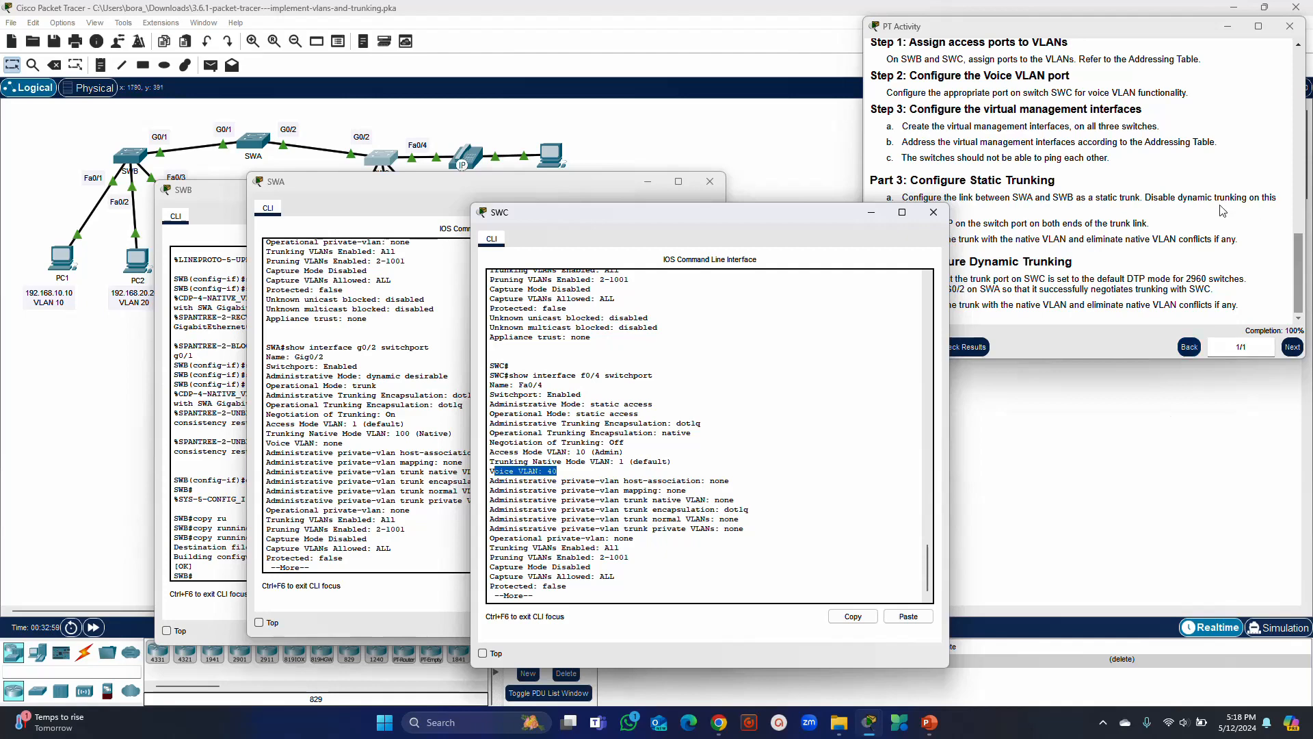
# Close the console windows of SWC, SWA and SWB.
pyautogui.click(937, 216)
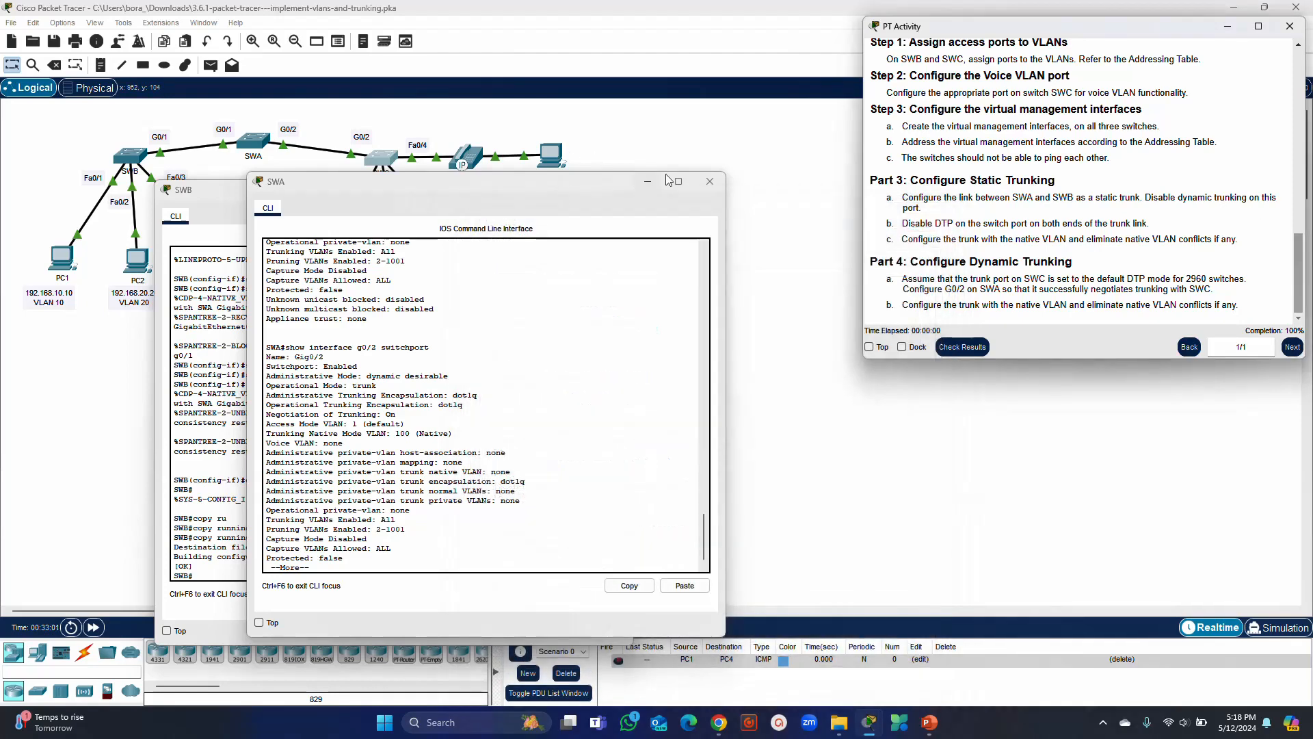
pyautogui.click(710, 182)
pyautogui.click(617, 190)
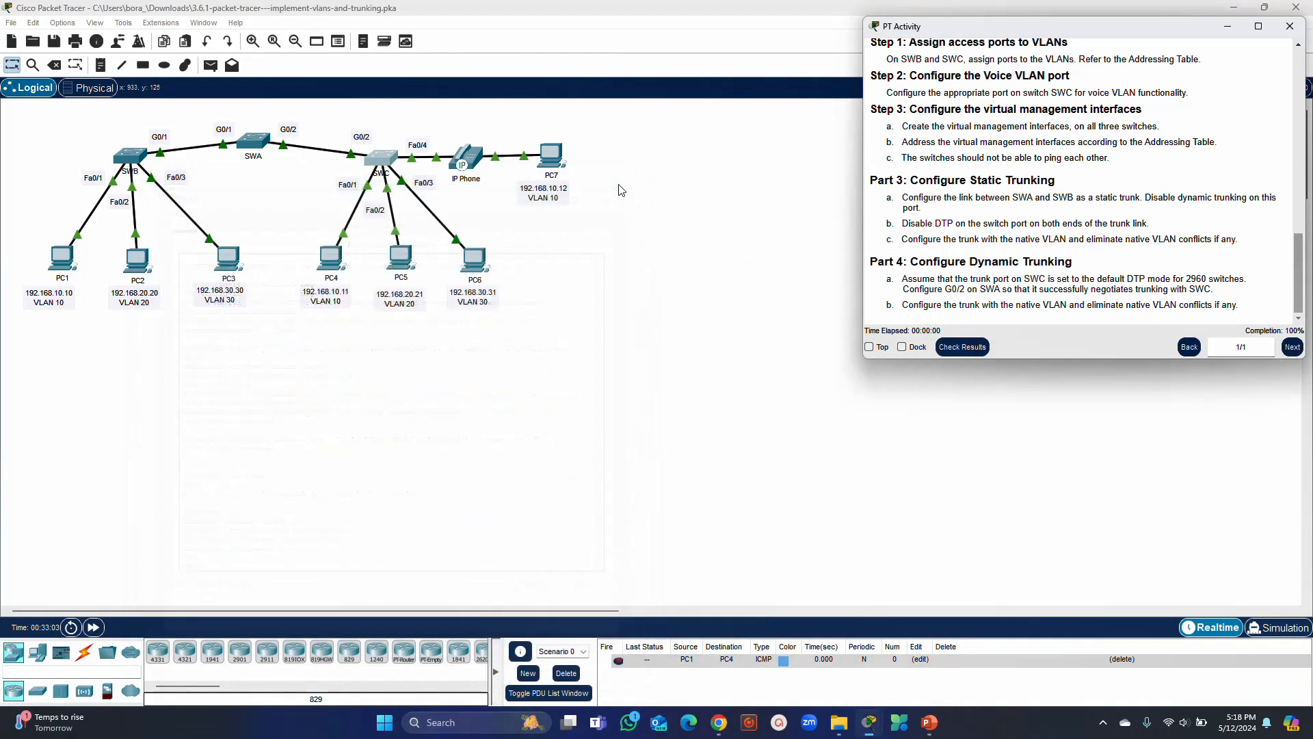